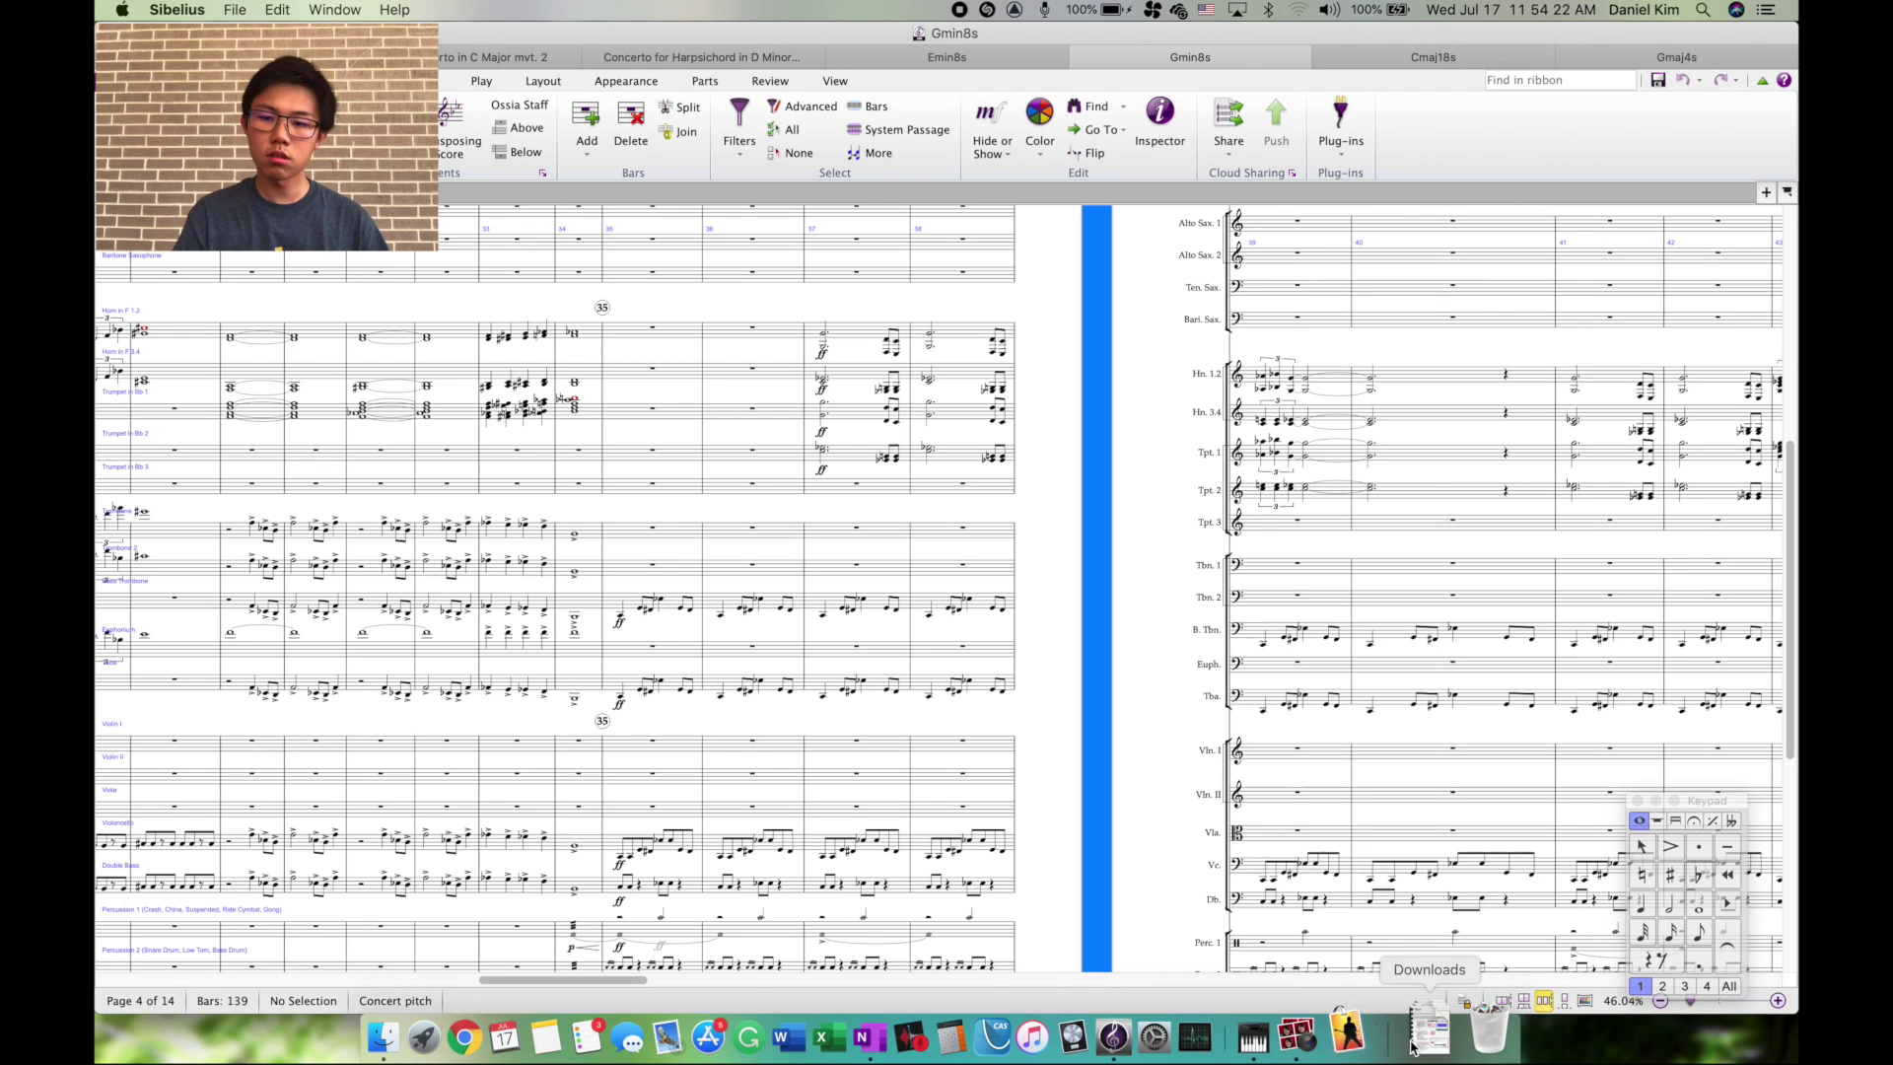
Launch MainStage 3, open Swan Lake - Example, preview it in Perform mode, then return to Edit
{"action": "left_click", "coordinate": [1376, 1052]}
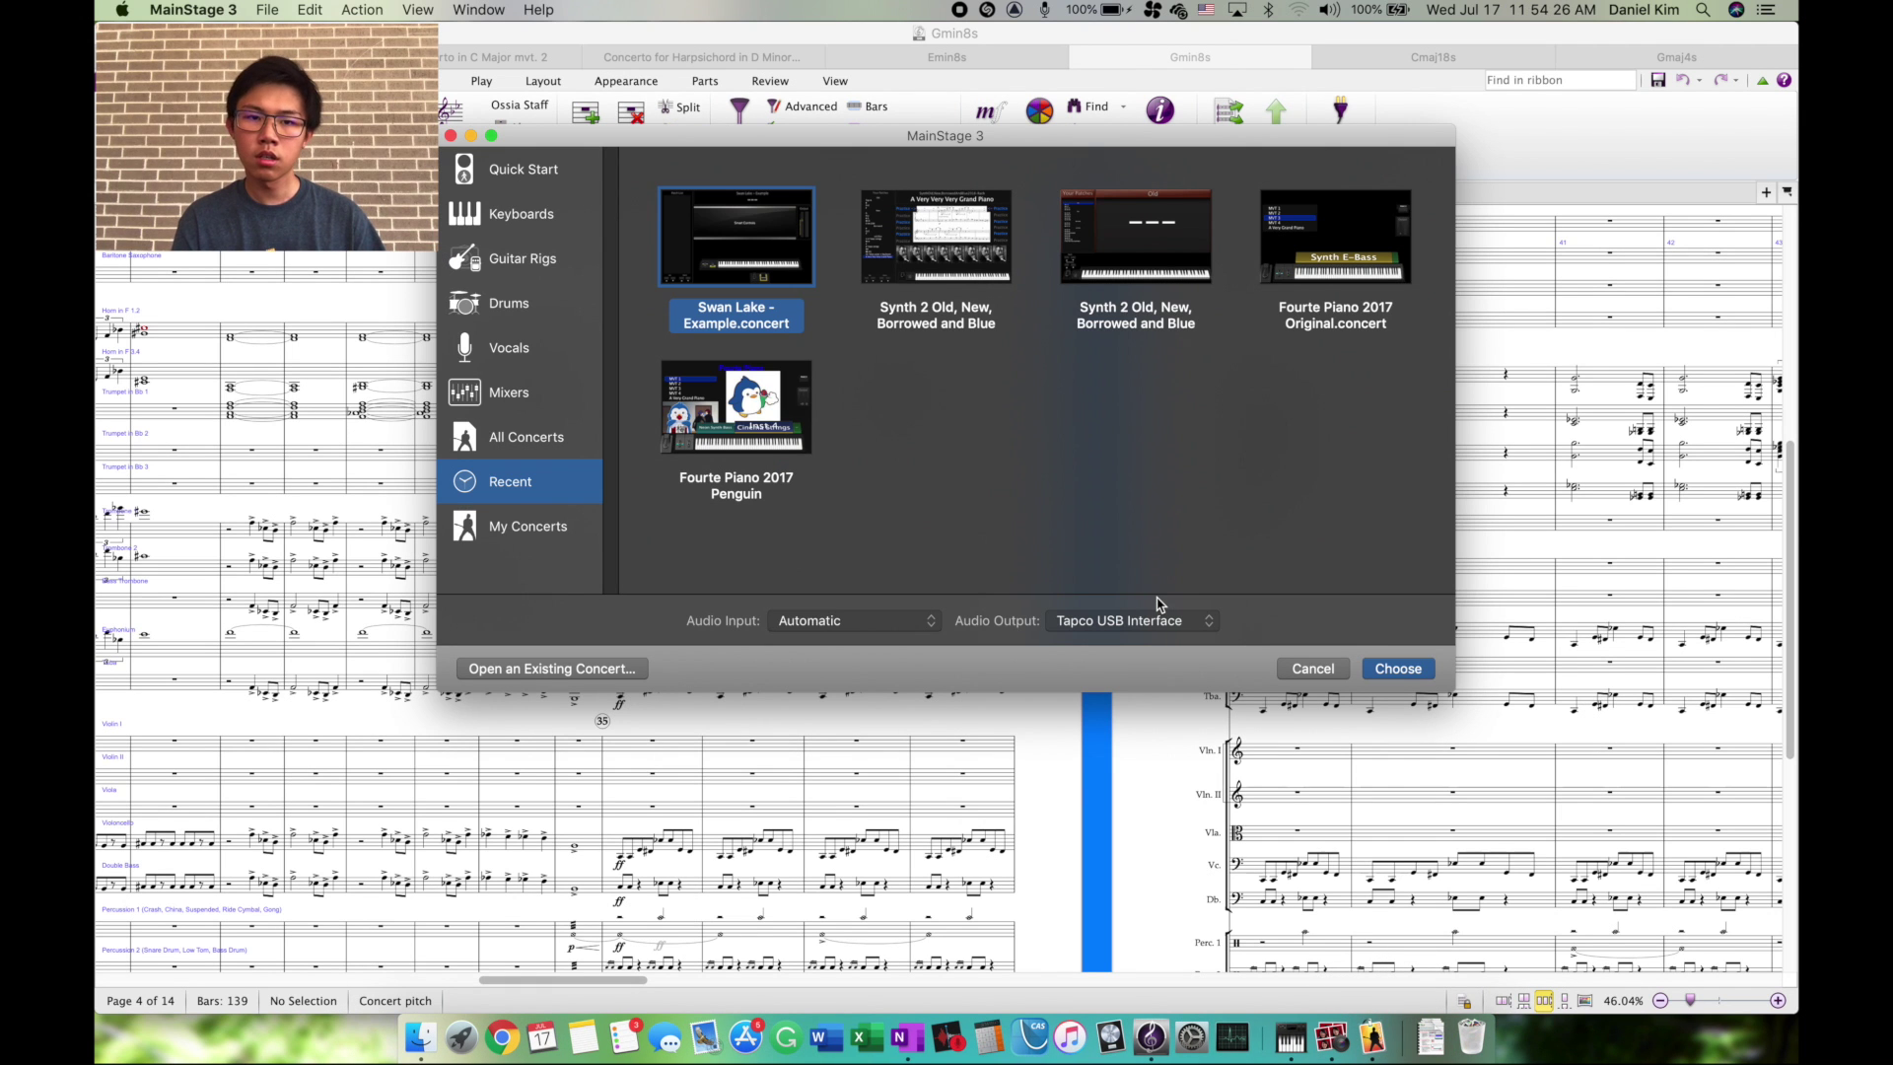
{"action": "double_click", "coordinate": [754, 241]}
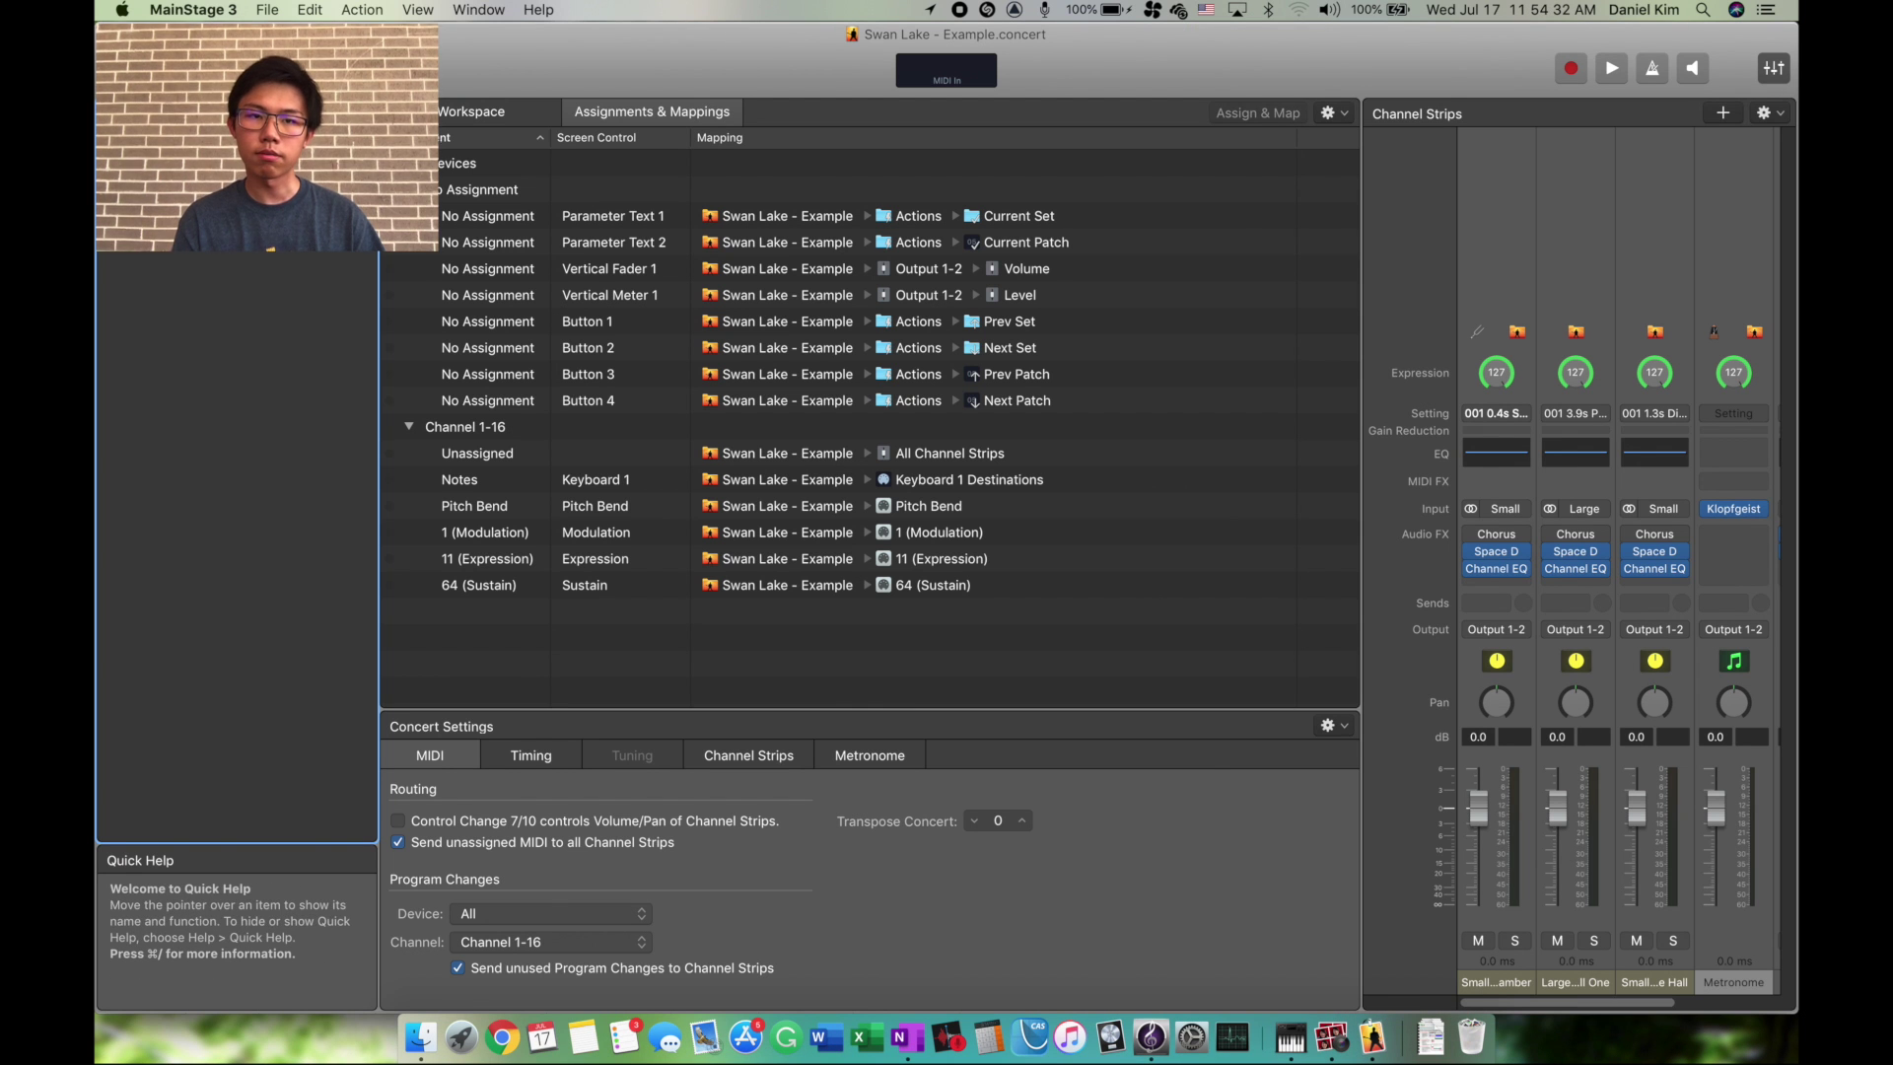
{"action": "left_click", "coordinate": [445, 117]}
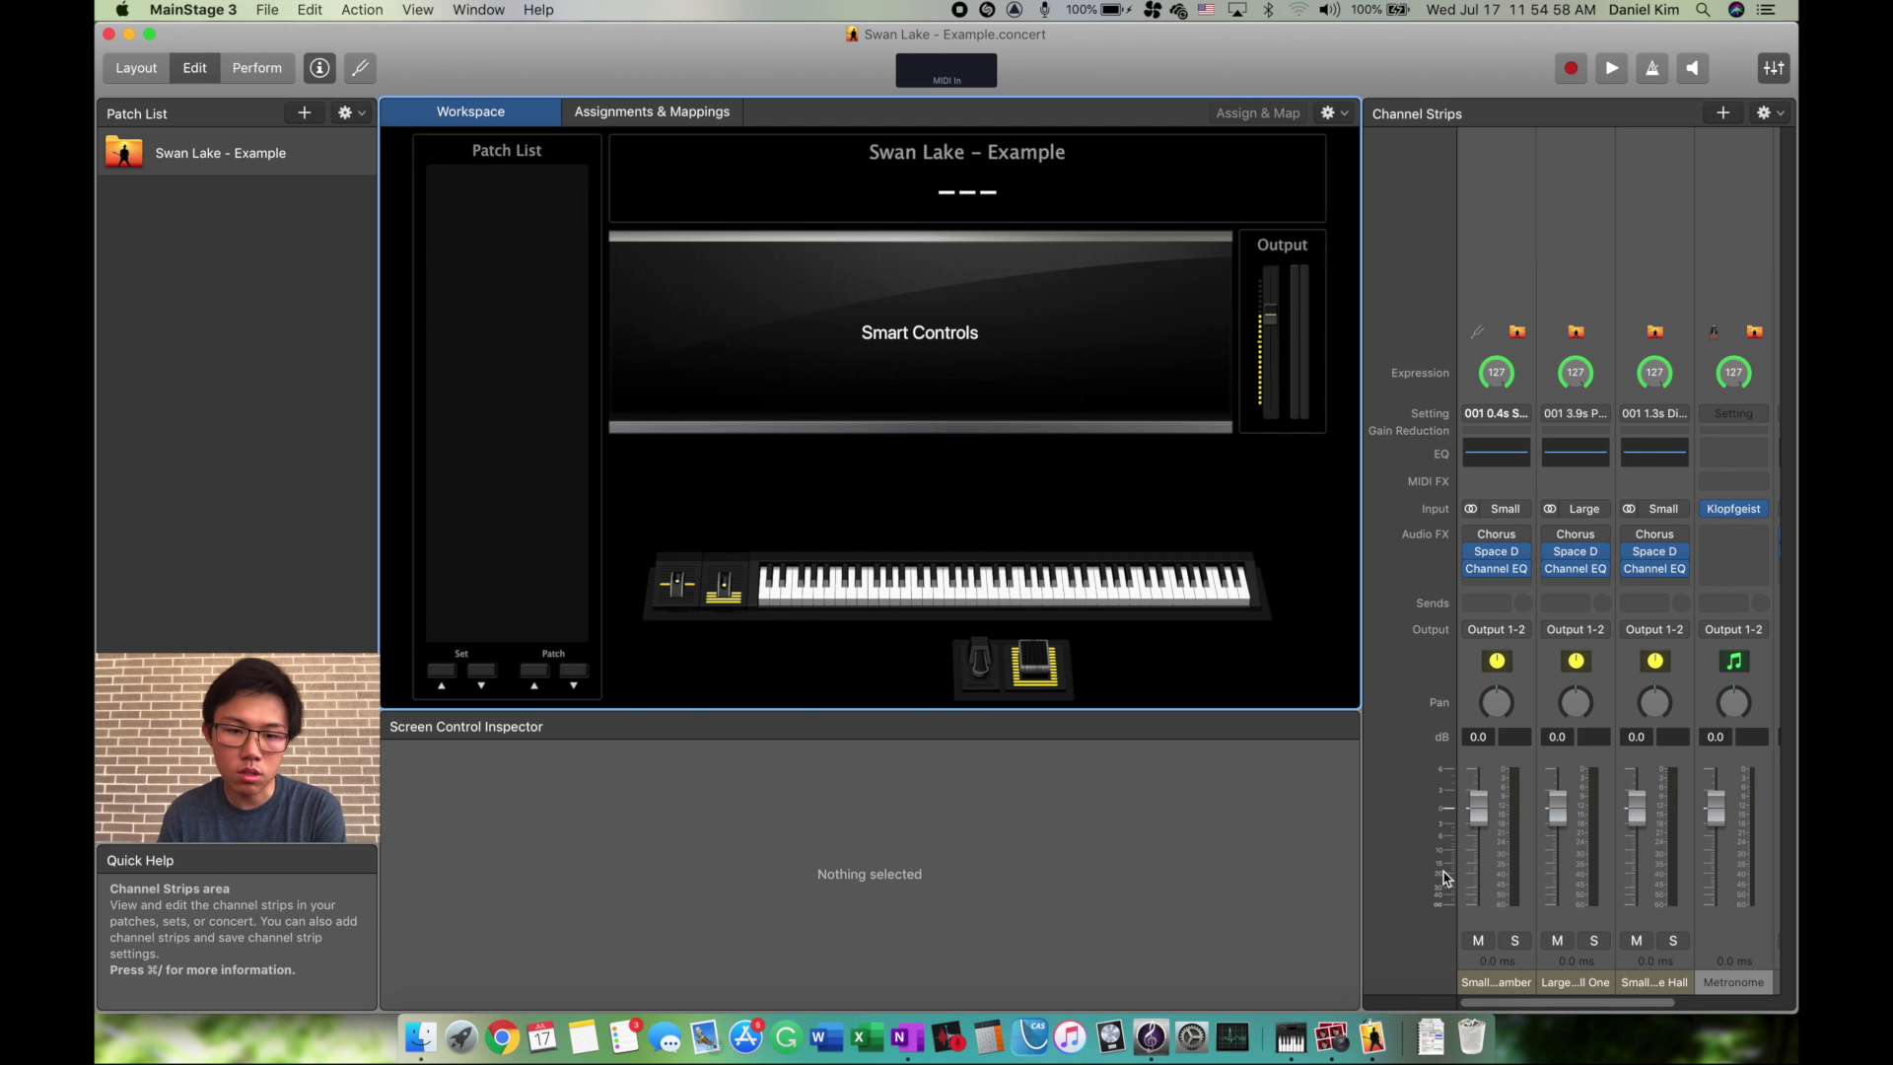
{"action": "left_click", "coordinate": [256, 68]}
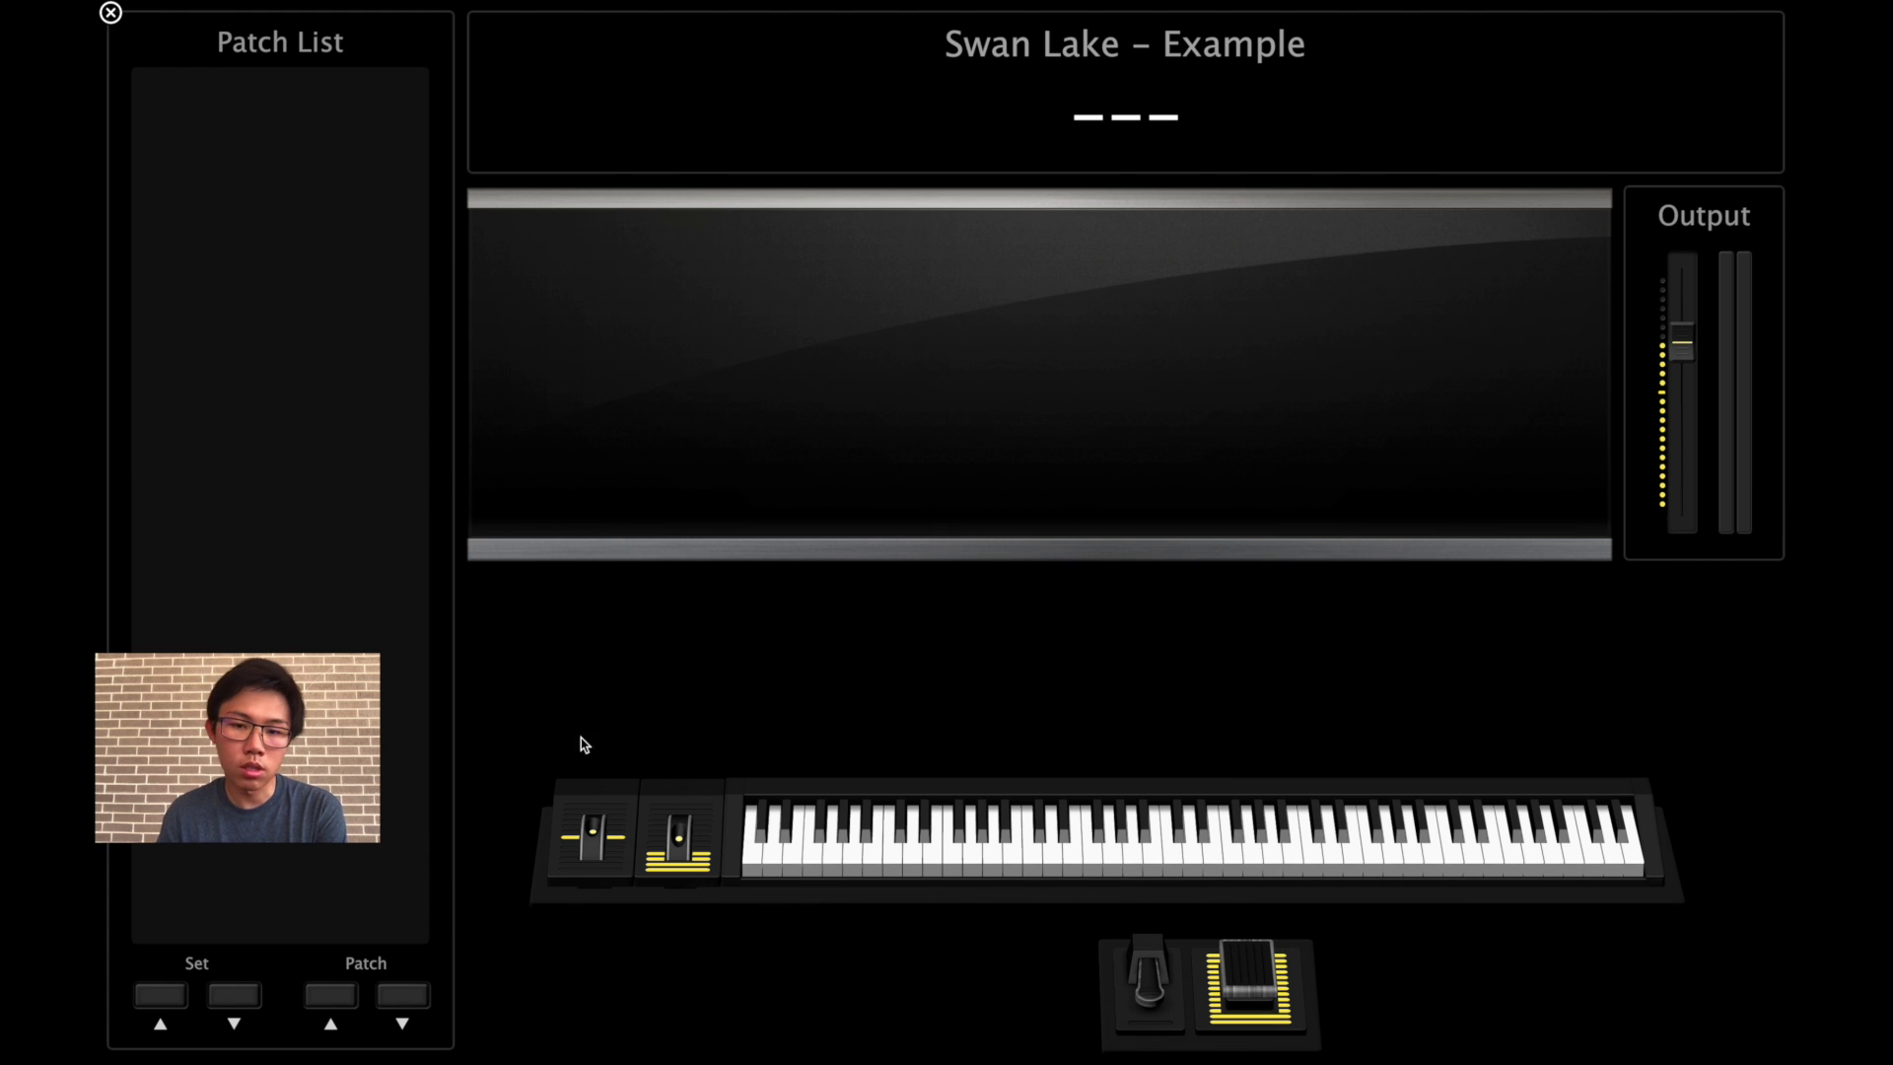
{"action": "left_click", "coordinate": [111, 12]}
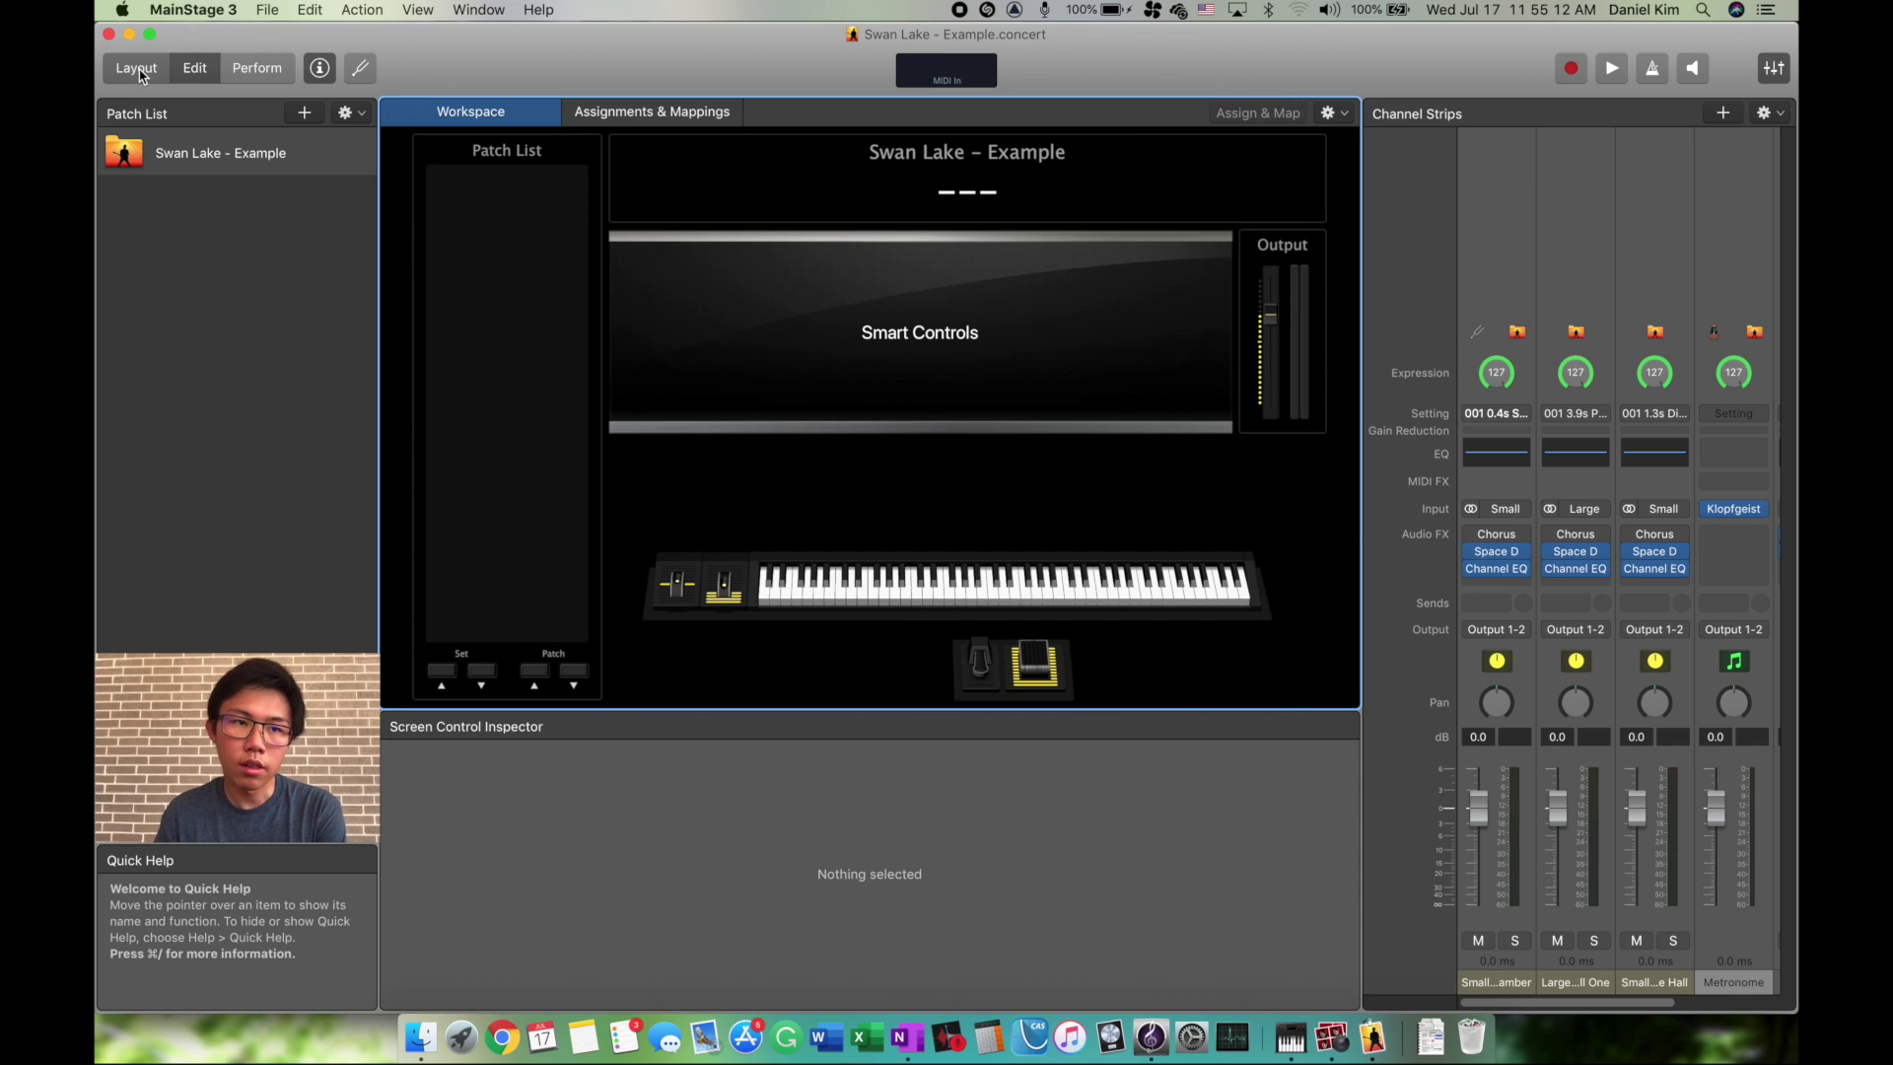
In Layout mode, nudge the Smart Controls area up and place a horizontal fader near the keyboard
{"action": "left_click", "coordinate": [136, 68]}
{"action": "left_click", "coordinate": [1271, 731]}
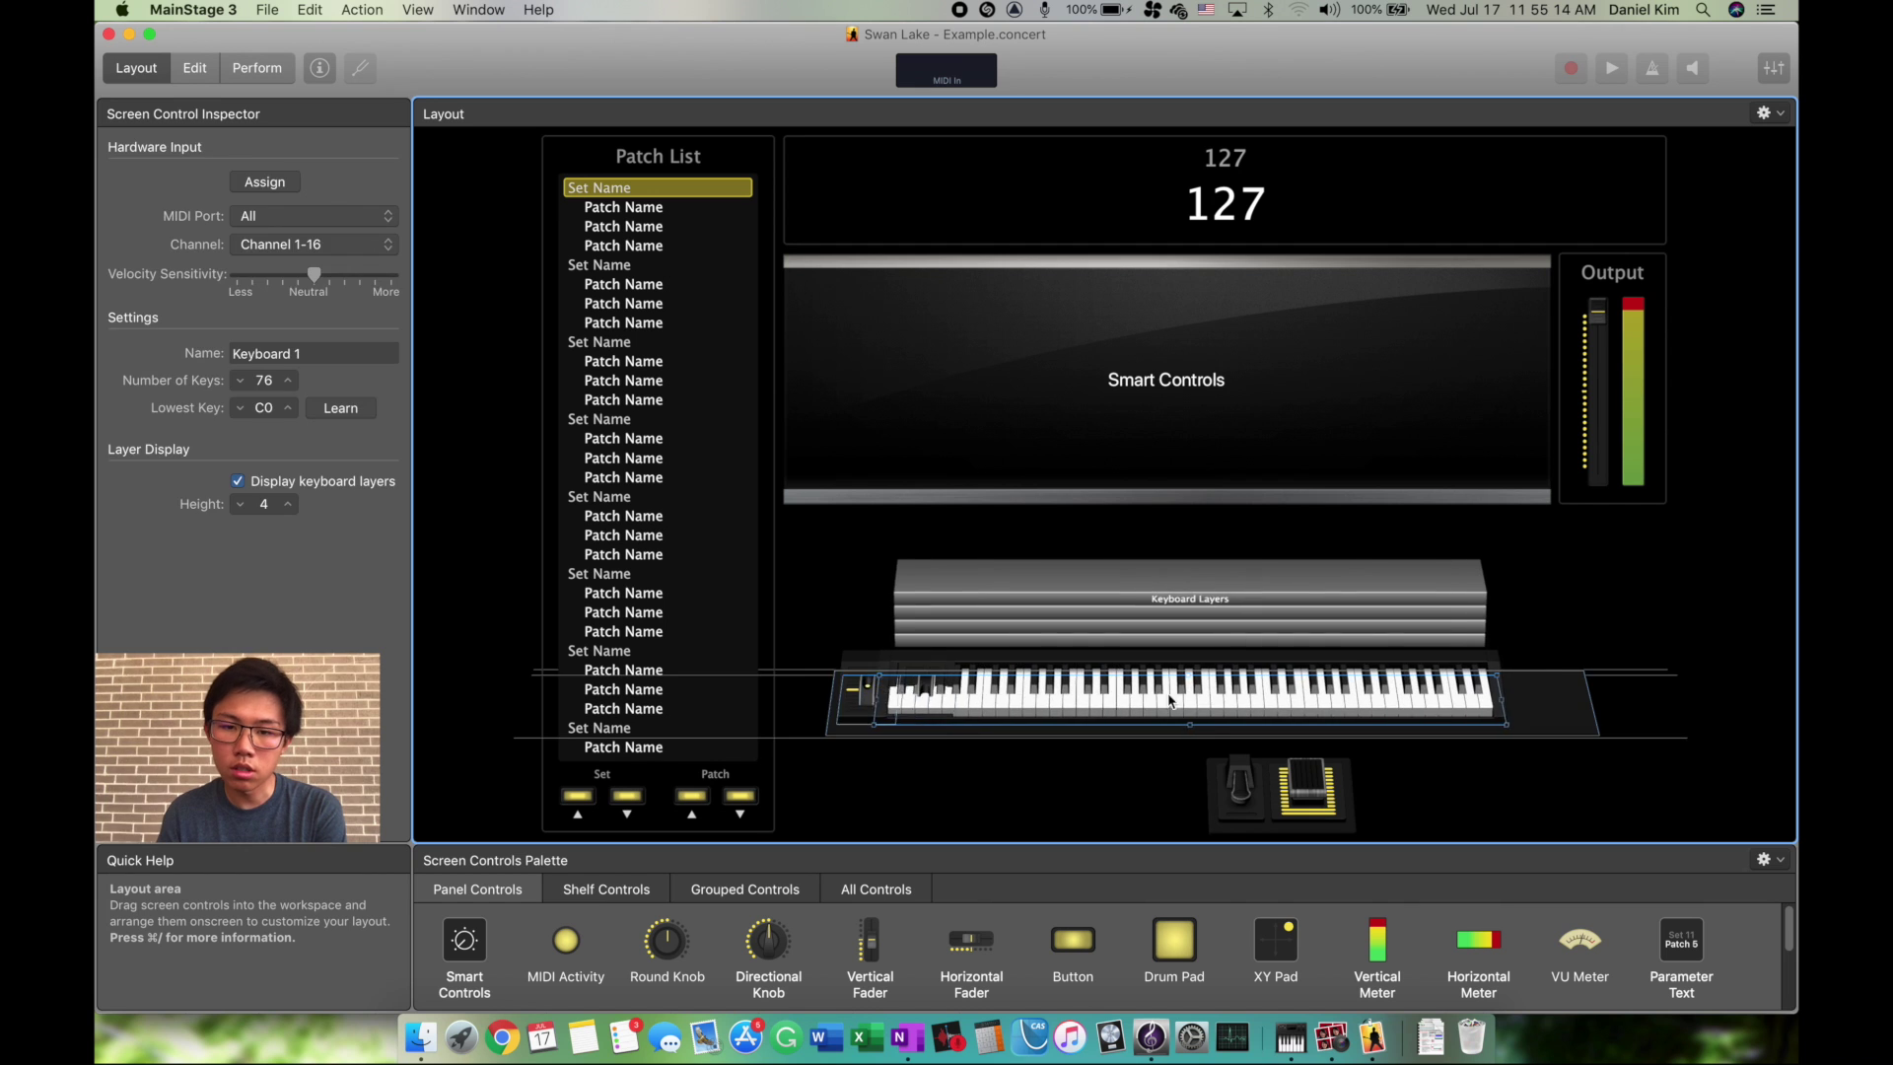
{"action": "mouse_move", "coordinate": [979, 377]}
{"action": "left_mouse_down"}
{"action": "mouse_move", "coordinate": [981, 423]}
{"action": "mouse_move", "coordinate": [974, 365]}
{"action": "left_mouse_up"}
{"action": "left_click", "coordinate": [1225, 216]}
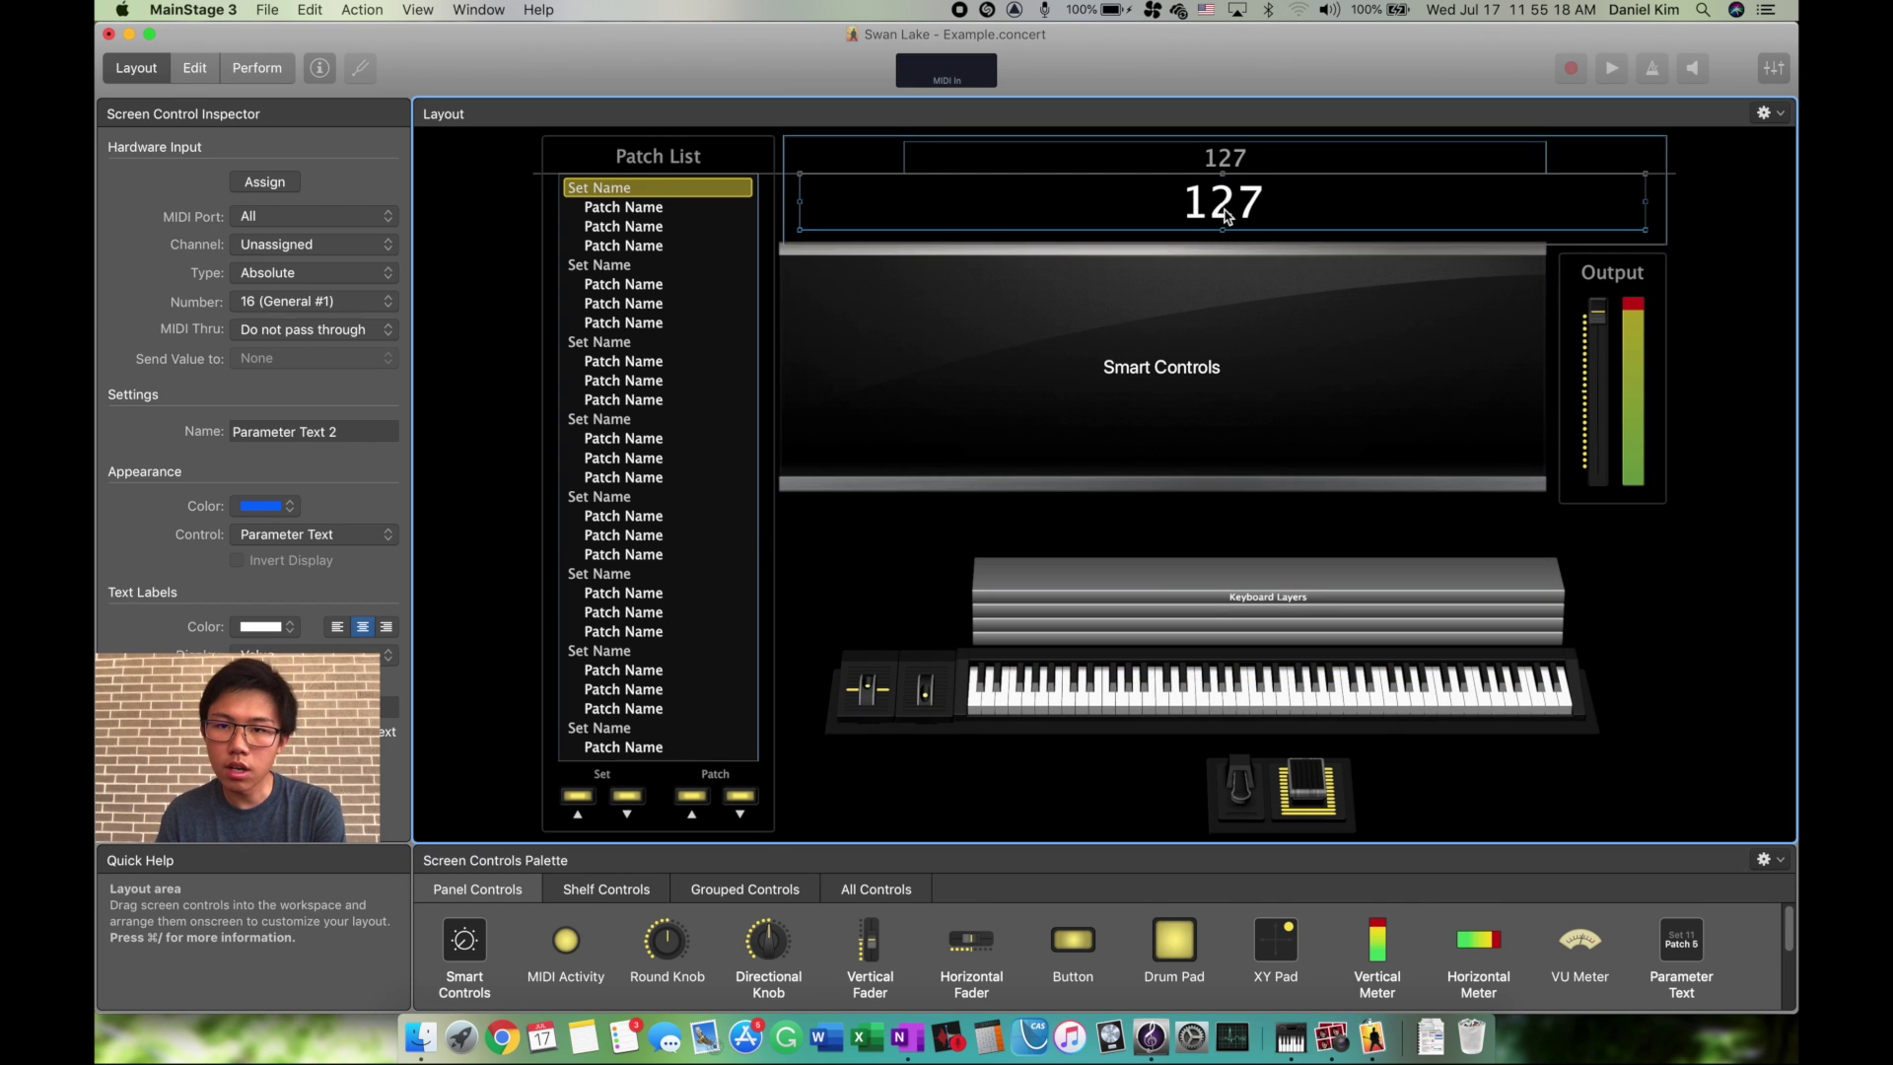
{"action": "left_click_drag", "start_coordinate": [1195, 298], "coordinate": [1195, 291]}
{"action": "left_click_drag", "start_coordinate": [976, 951], "coordinate": [896, 562]}
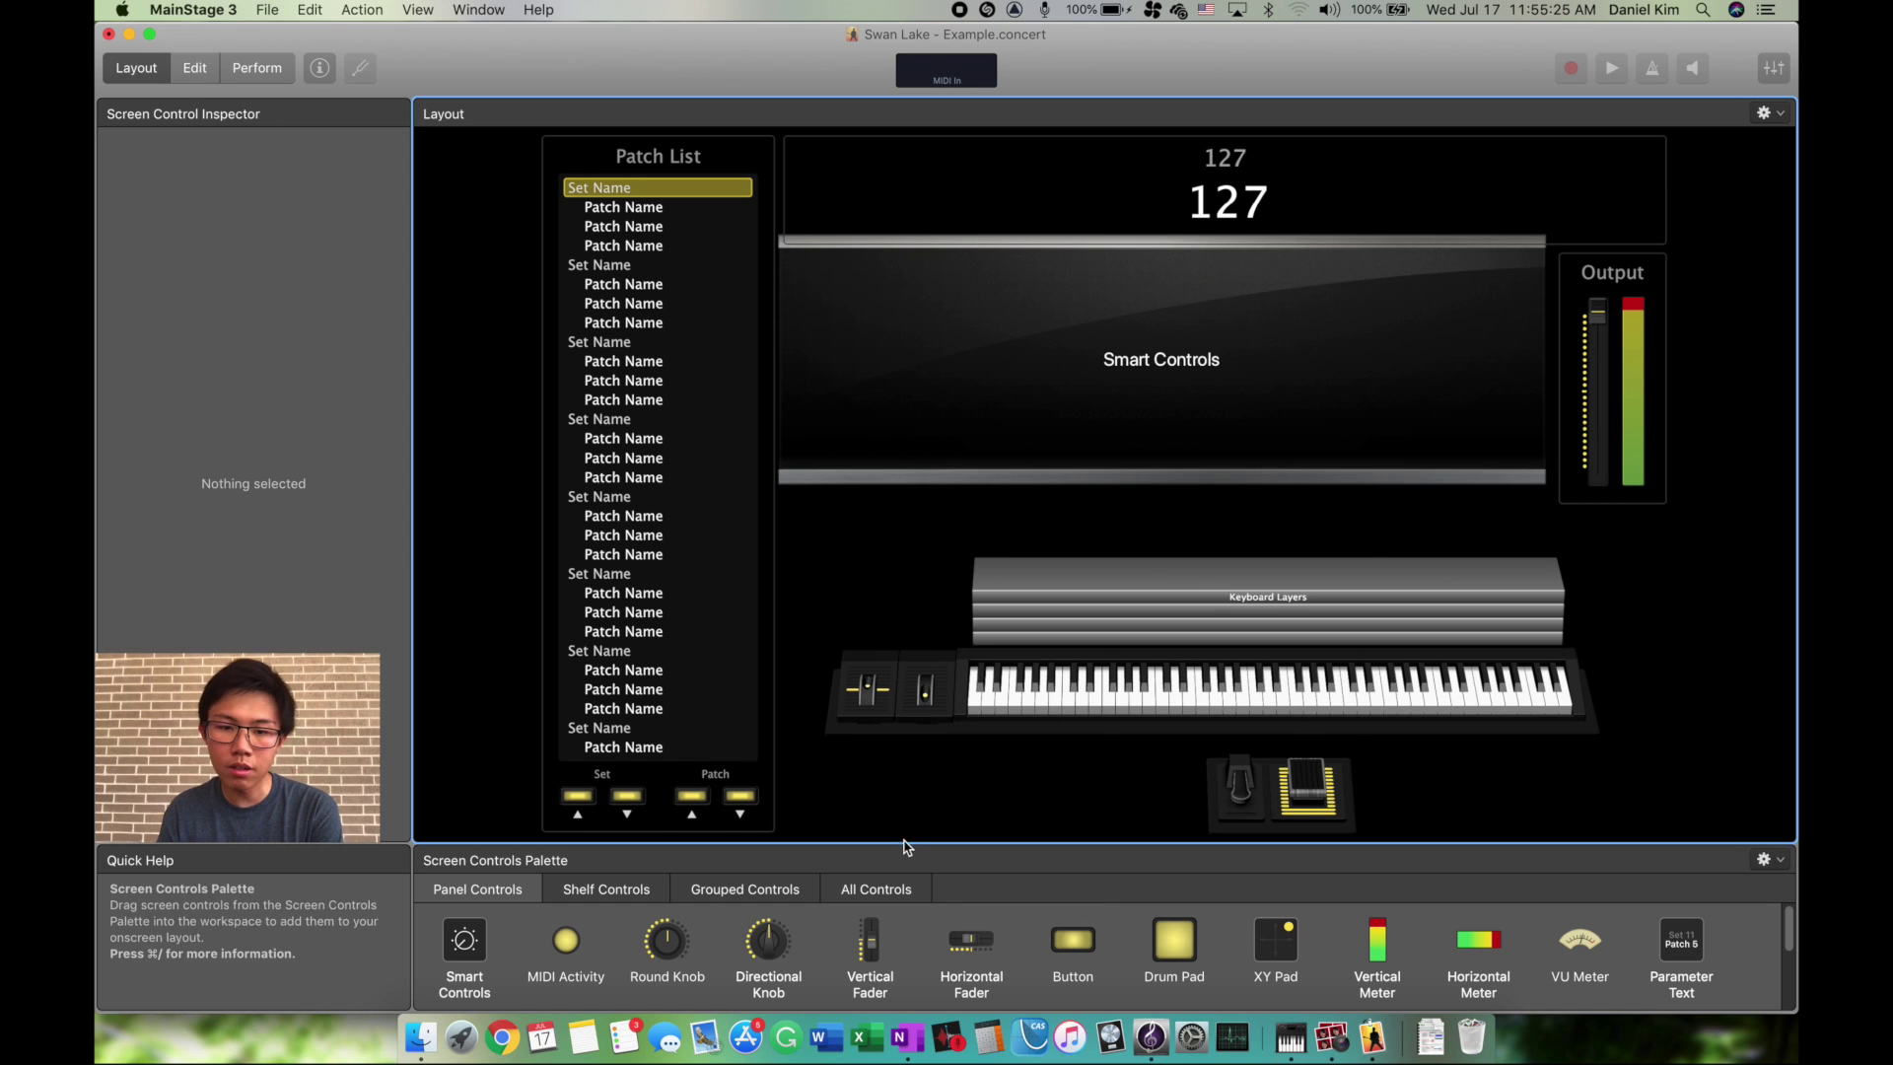
Set the Patch List's colour to orange, then go back to Edit mode
{"action": "left_click", "coordinate": [681, 471]}
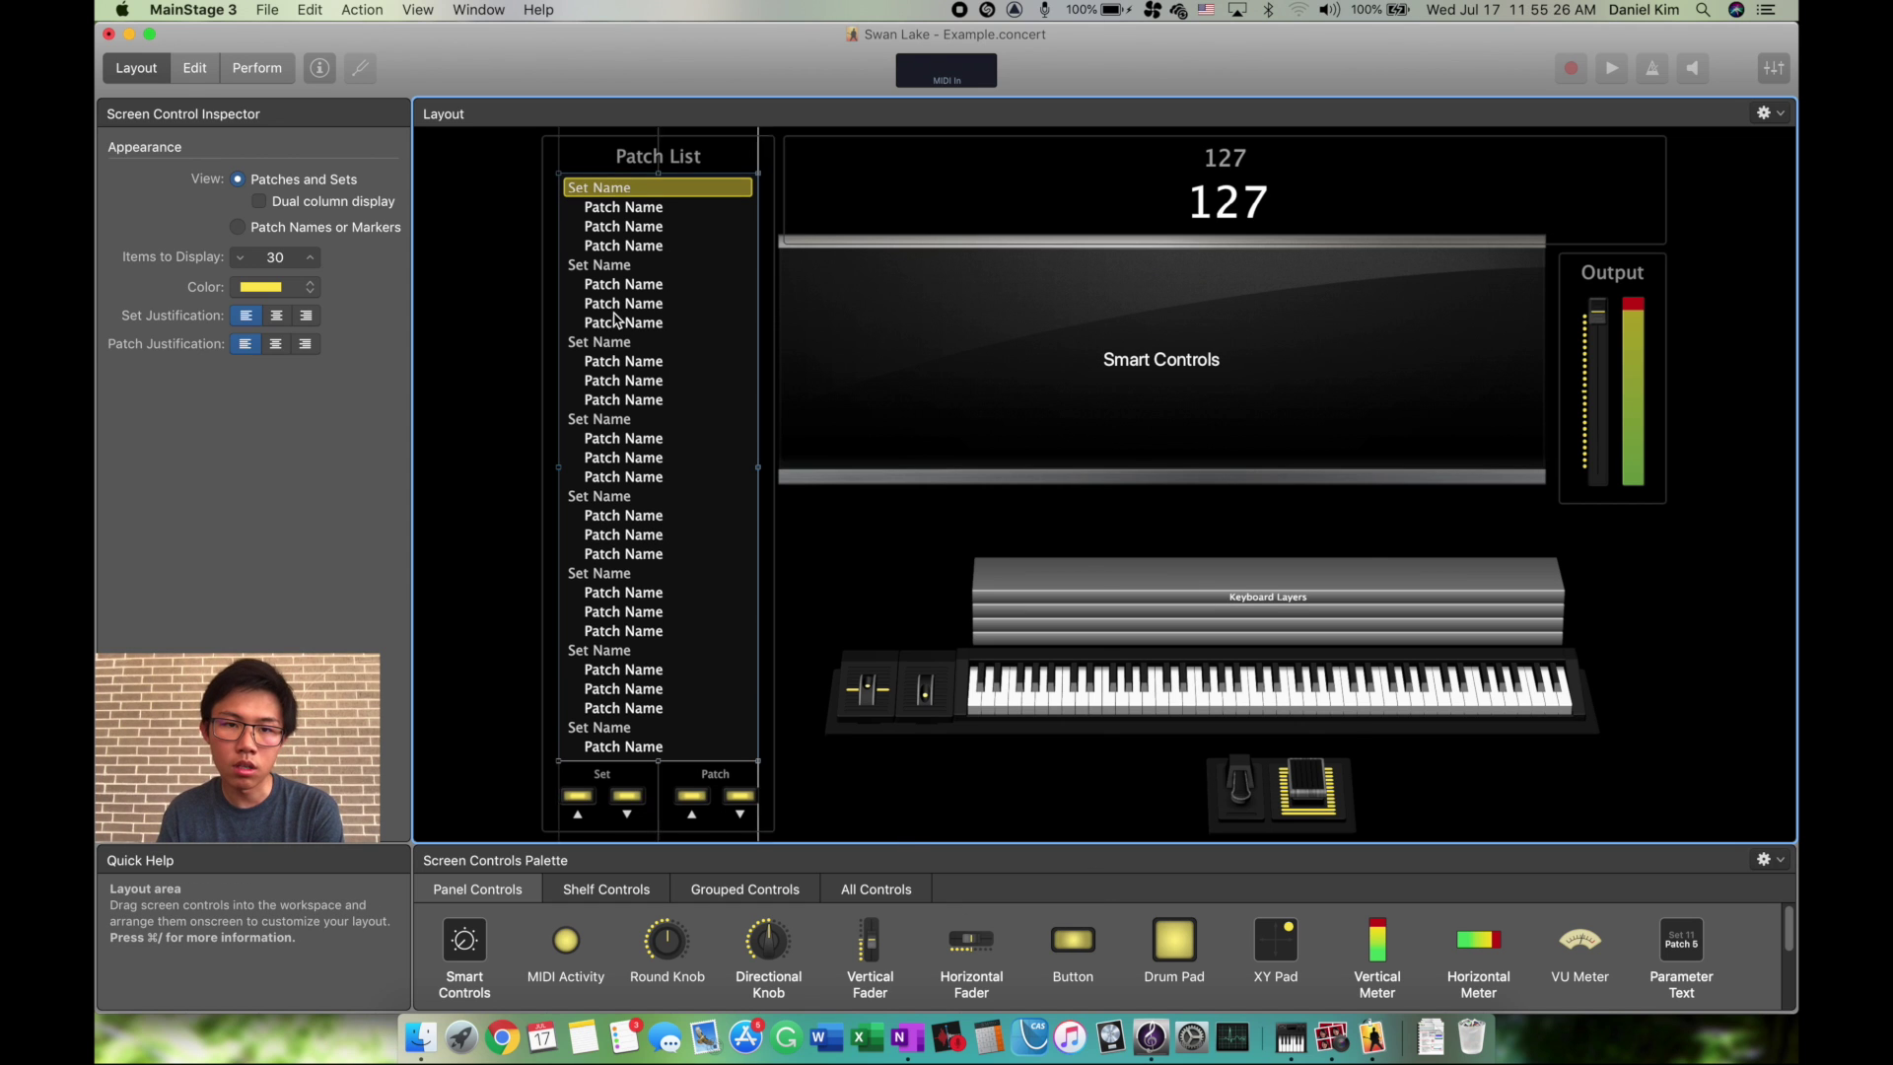
{"action": "left_click", "coordinate": [275, 286]}
{"action": "left_click", "coordinate": [267, 302]}
{"action": "left_click", "coordinate": [875, 552]}
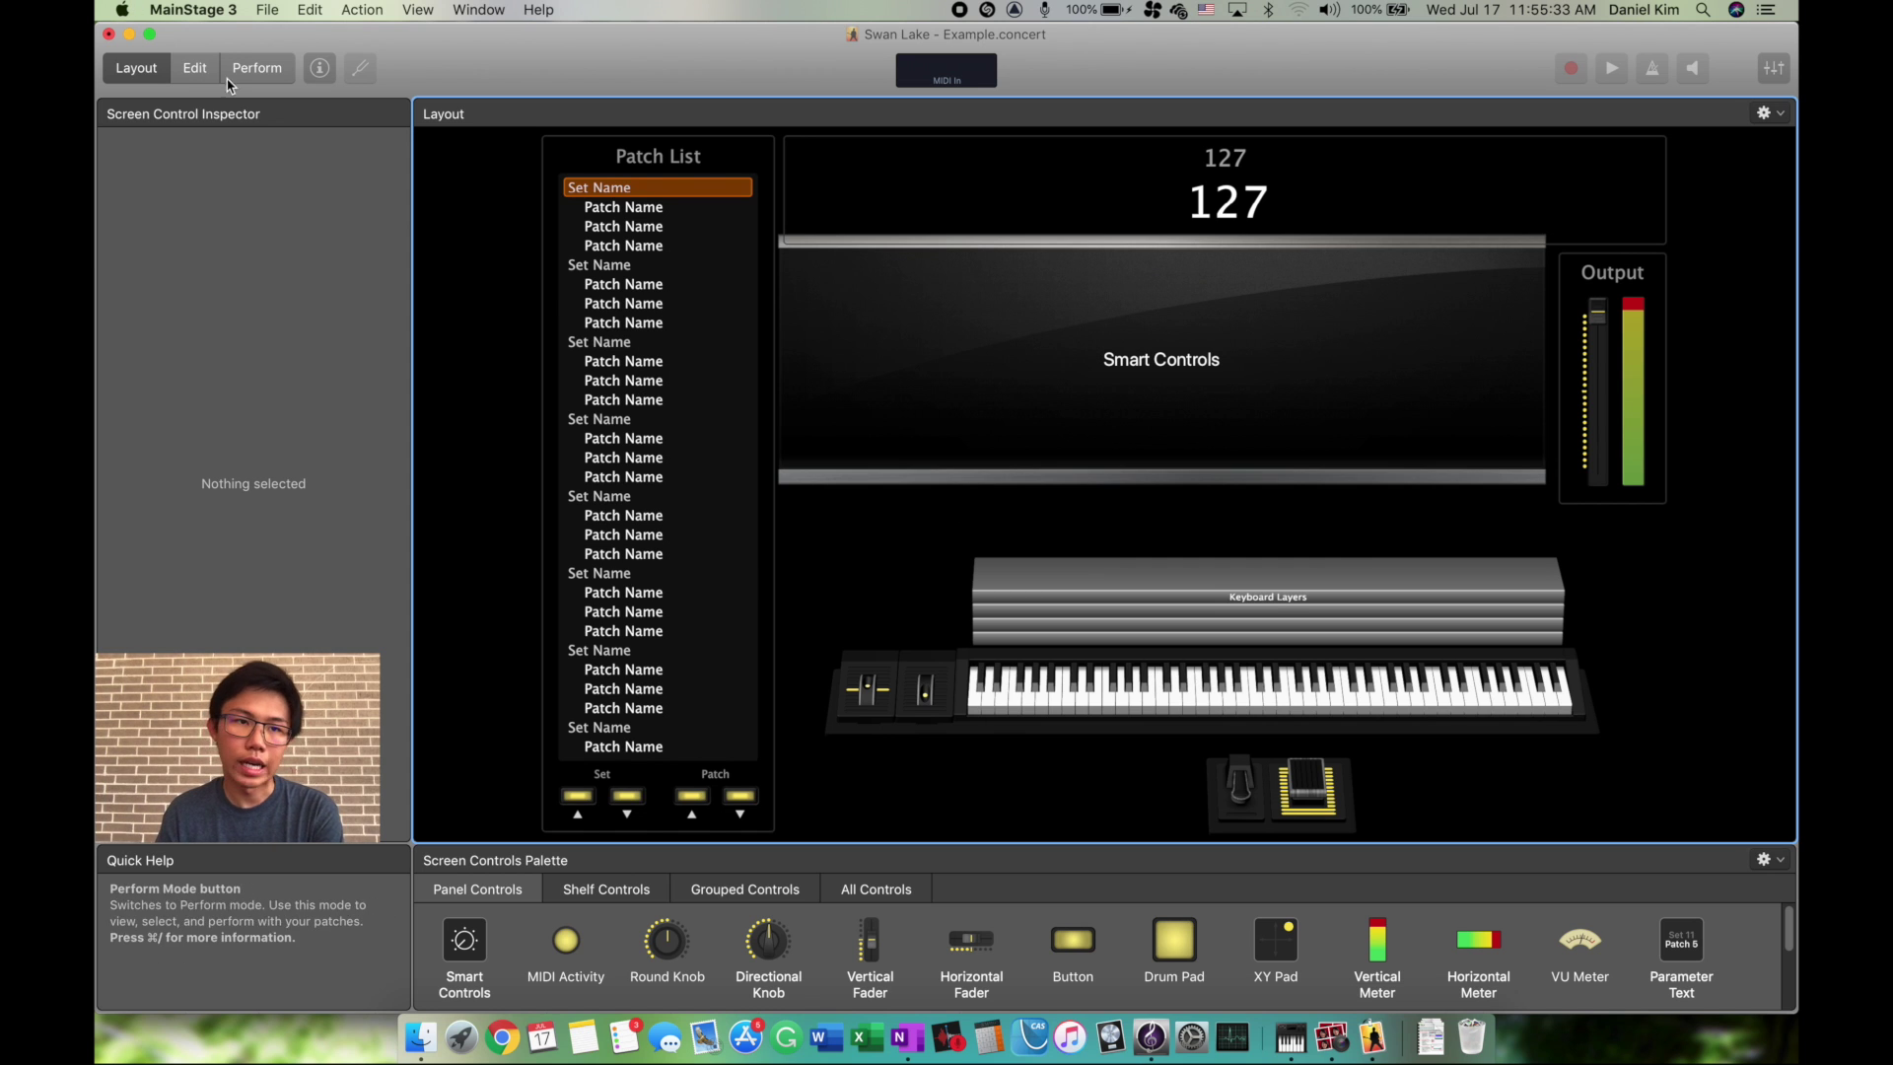
{"action": "left_click", "coordinate": [194, 68]}
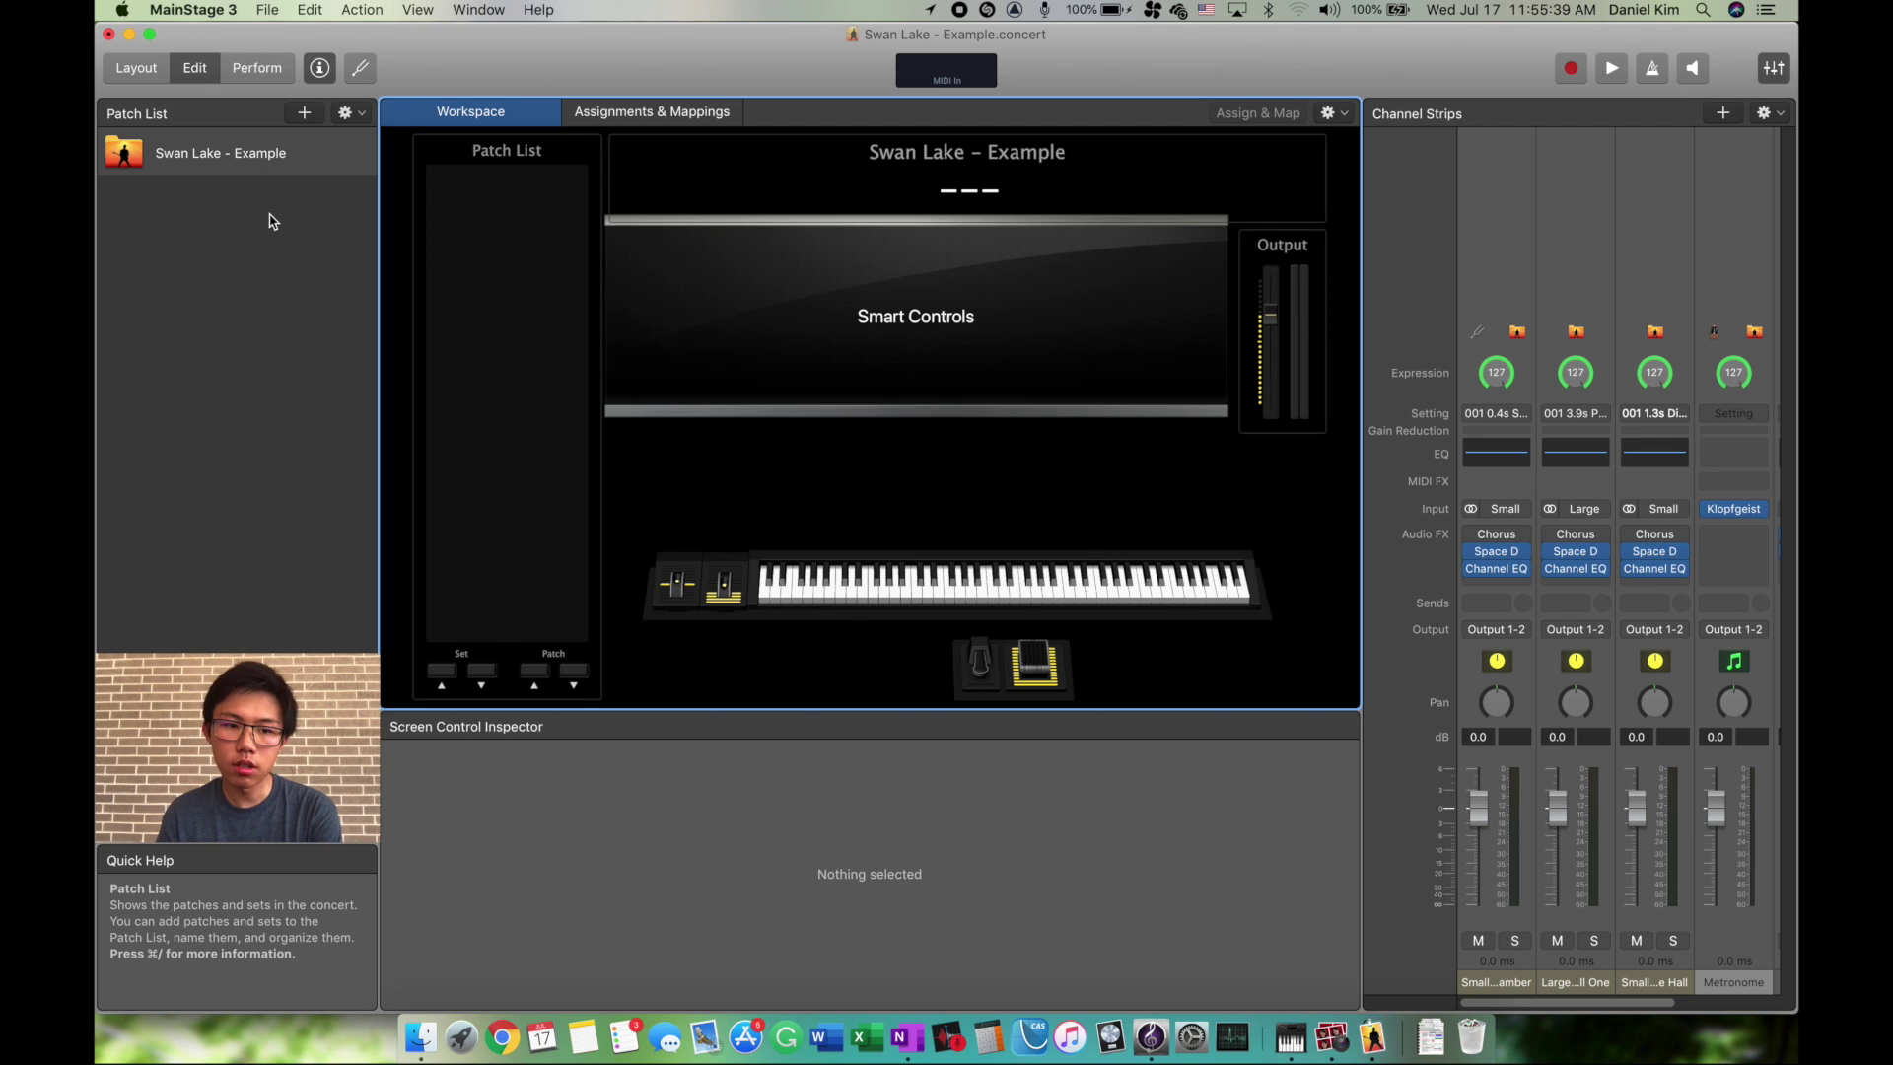
Add a new patch renamed 'Piano' holding one Software Instrument channel strip, Inst 1
{"action": "left_click", "coordinate": [305, 114]}
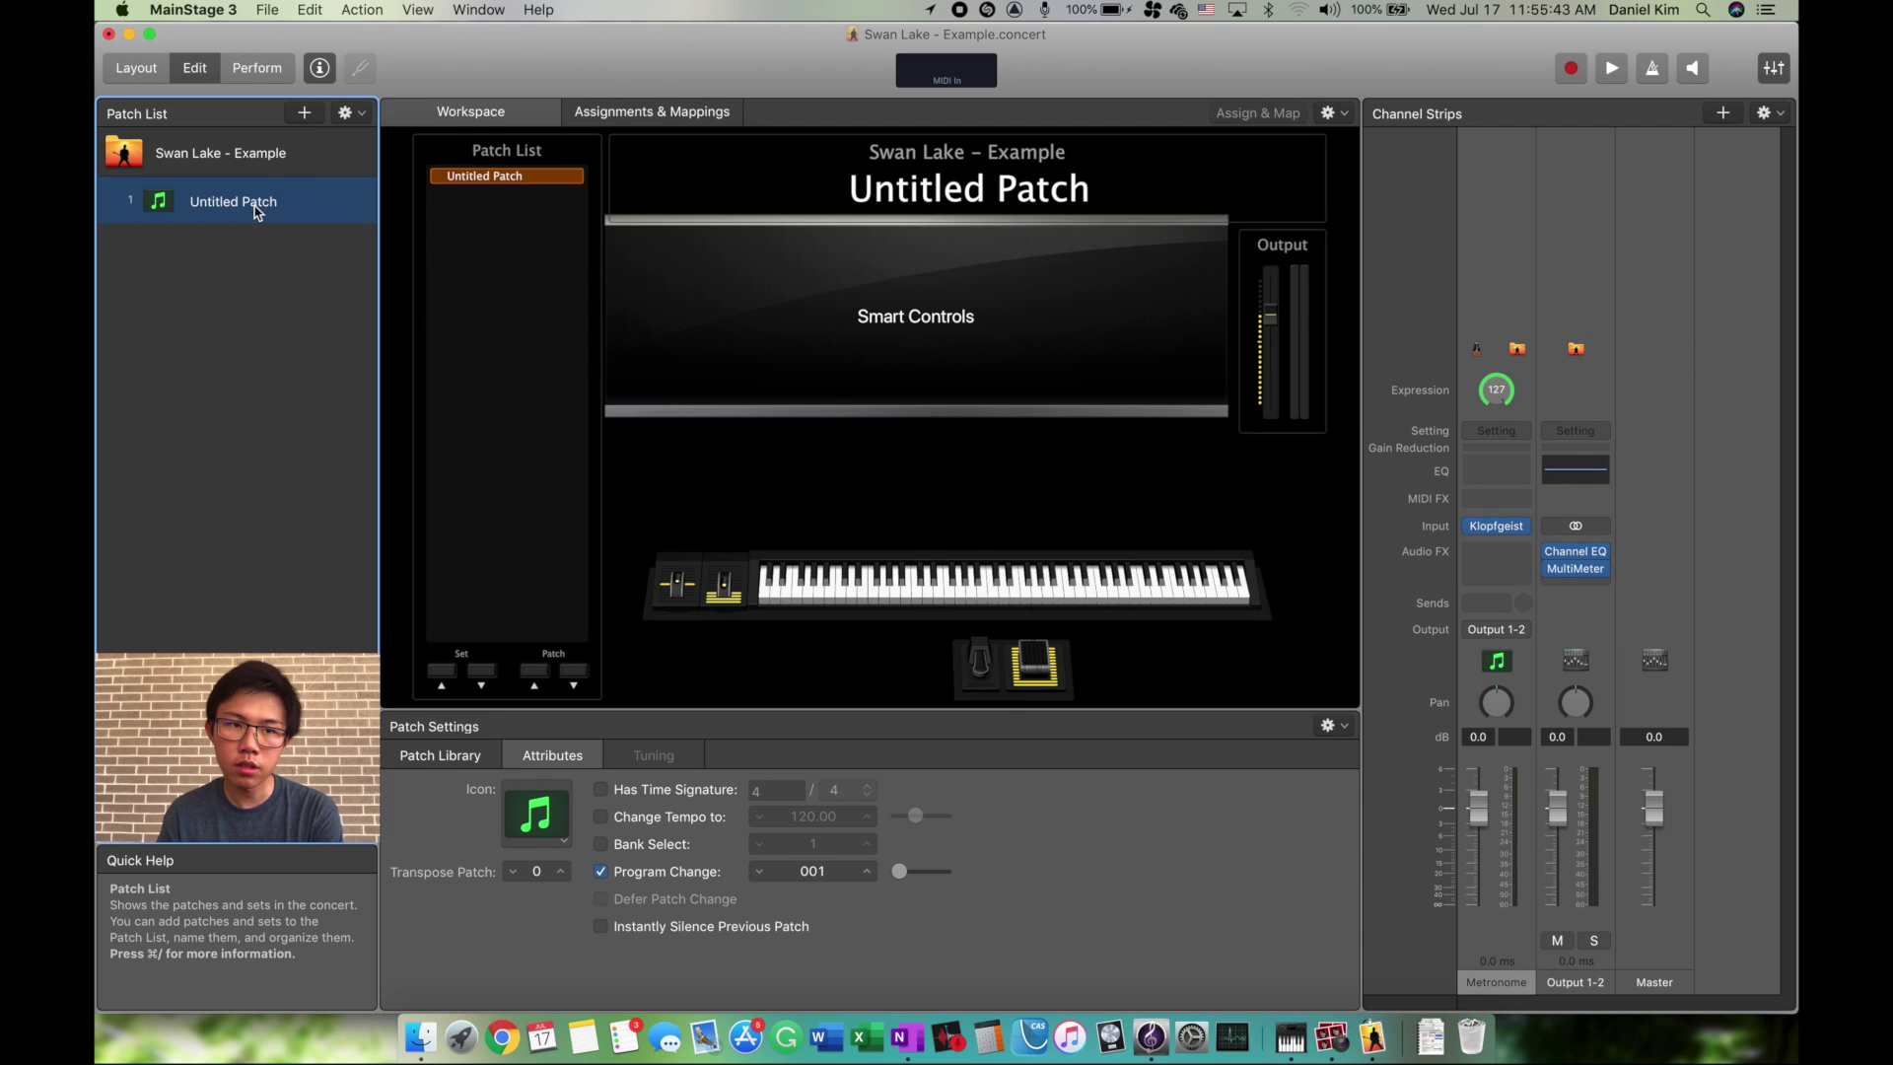
{"action": "double_click", "coordinate": [255, 203]}
{"action": "type", "text": "Piano"}
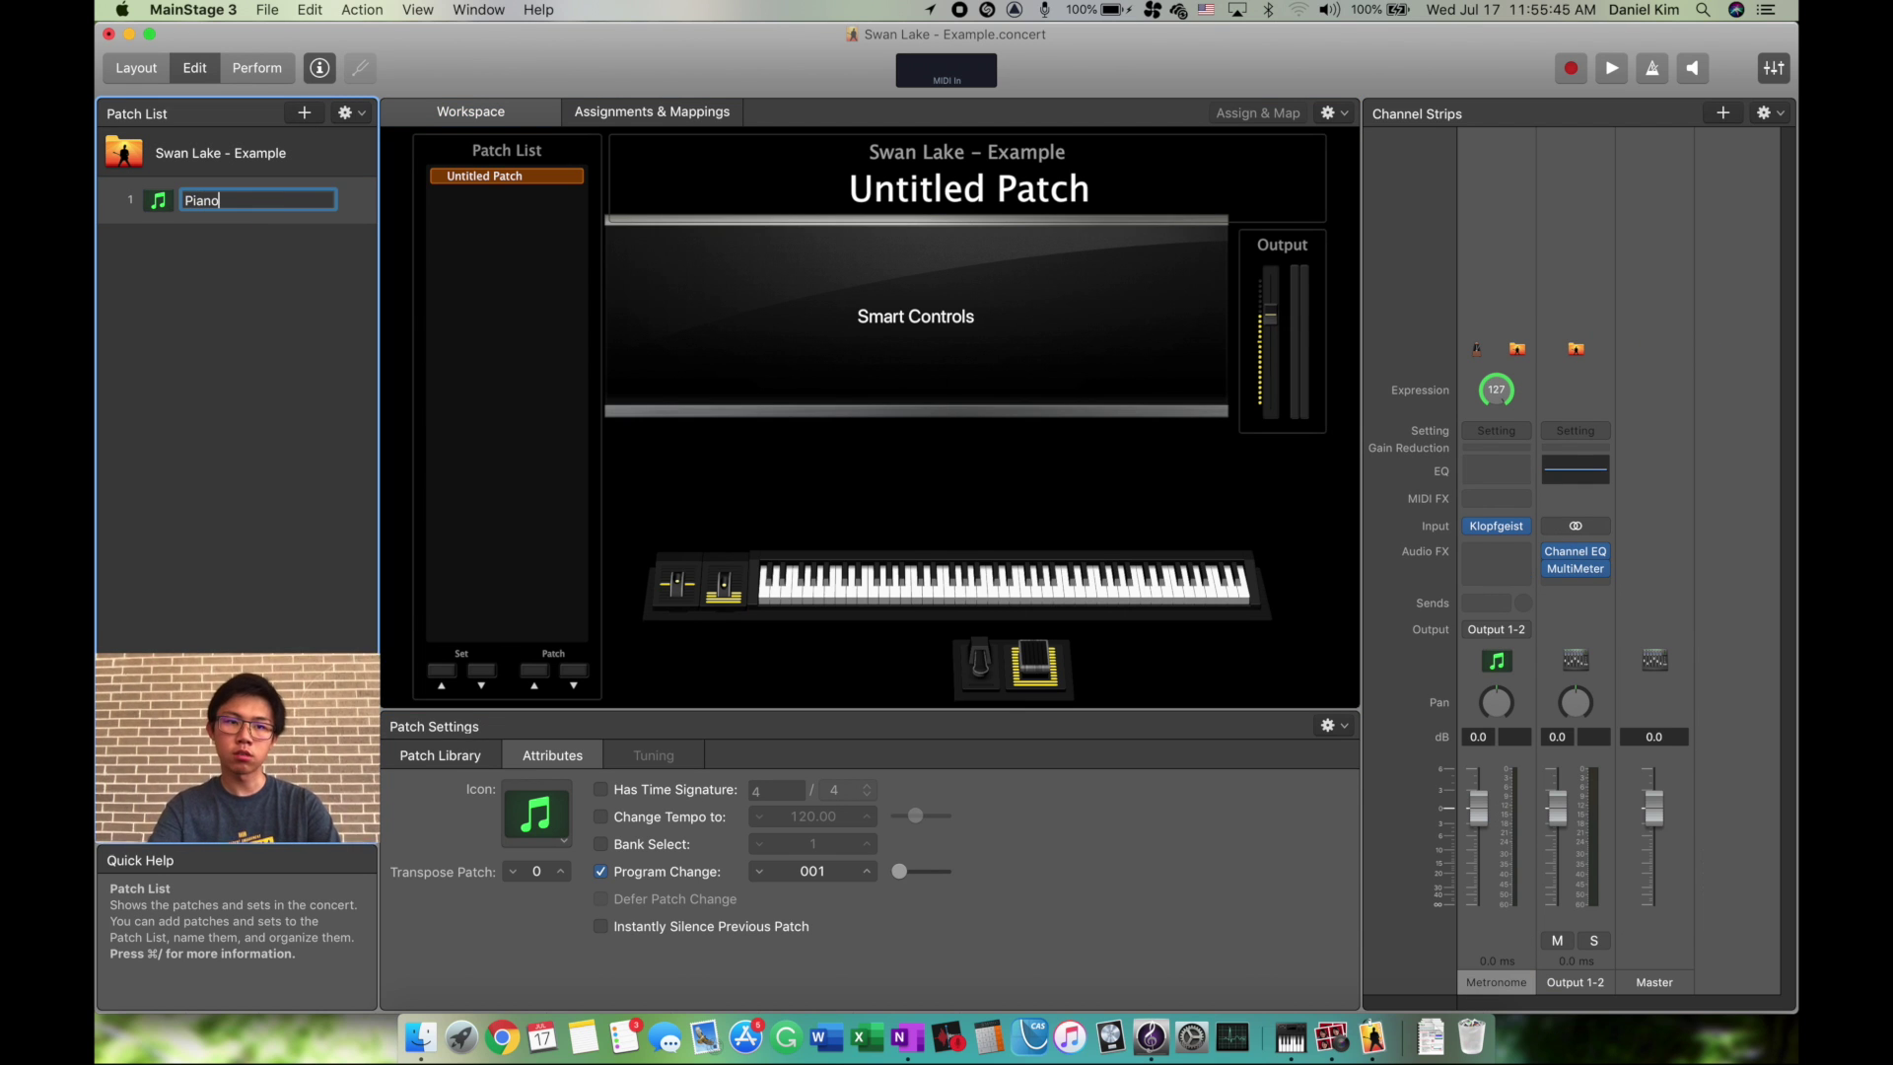
{"action": "key", "text": "Return"}
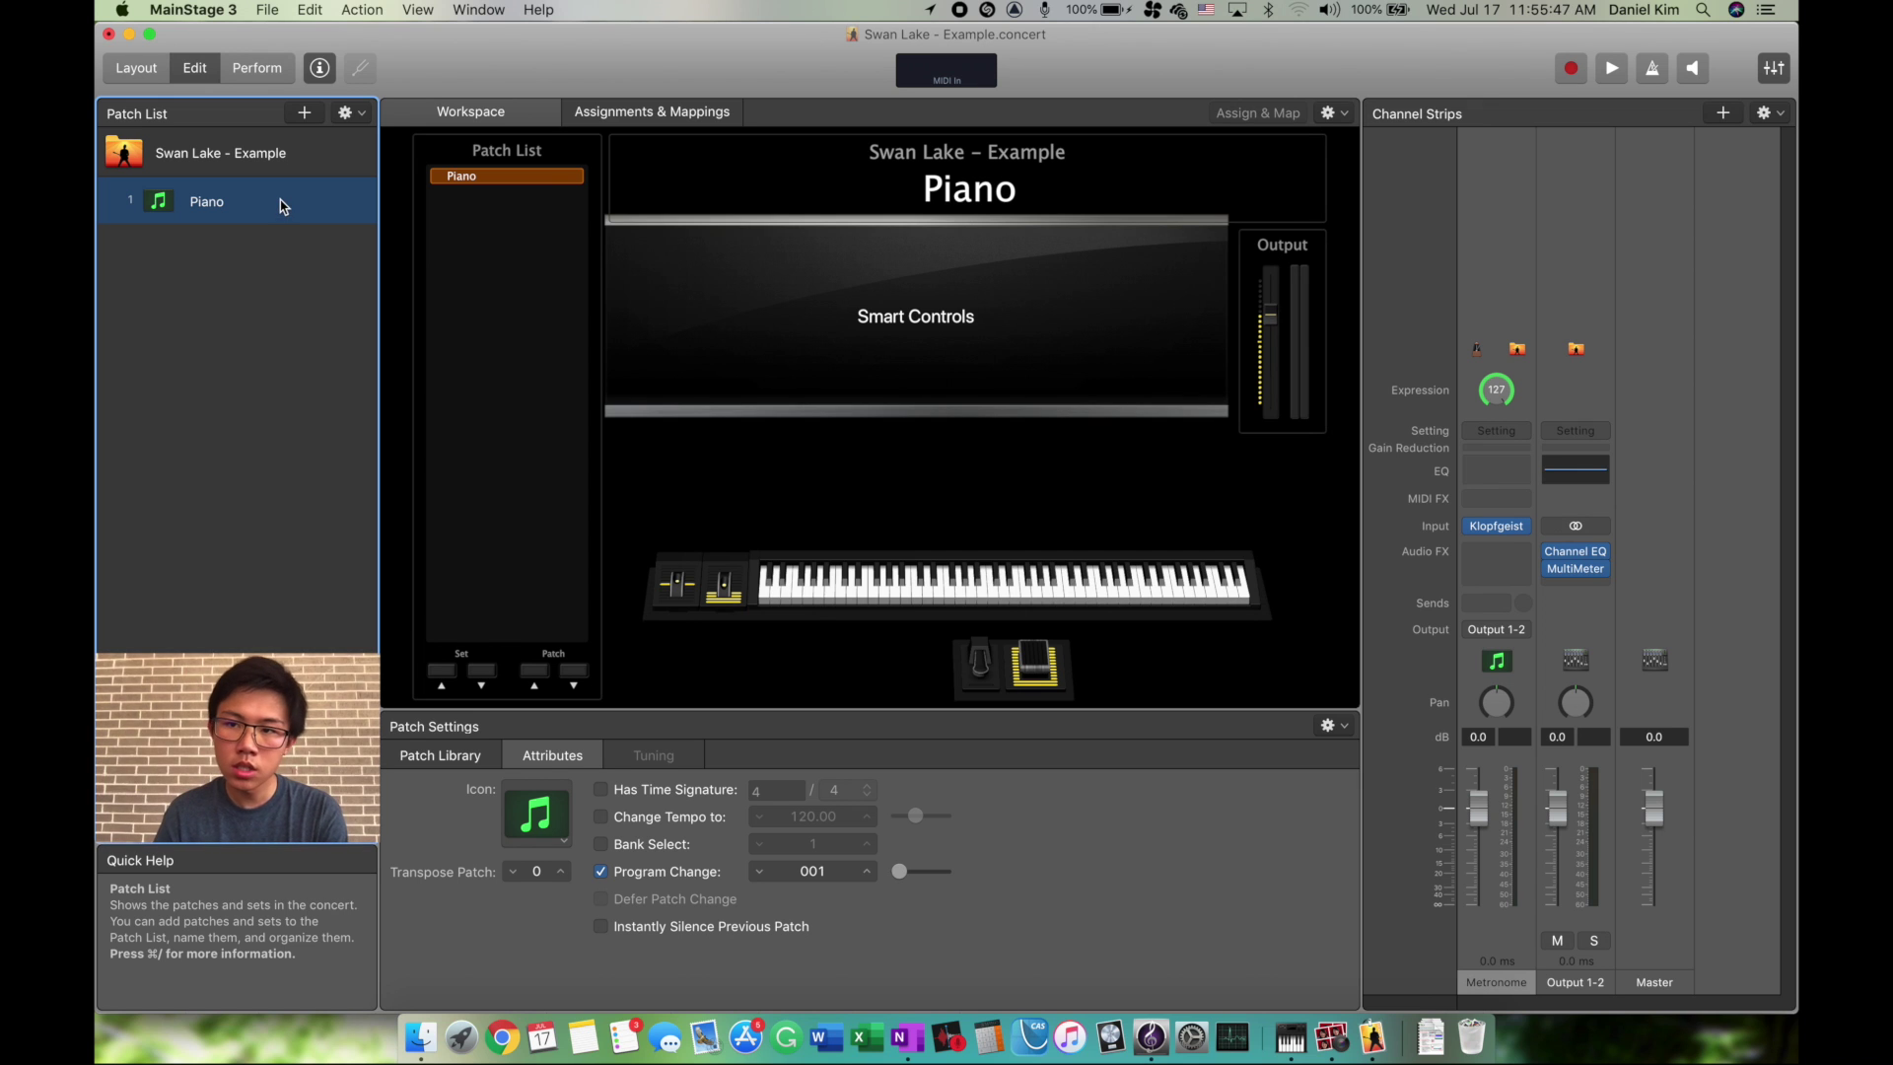
{"action": "left_click", "coordinate": [1722, 113]}
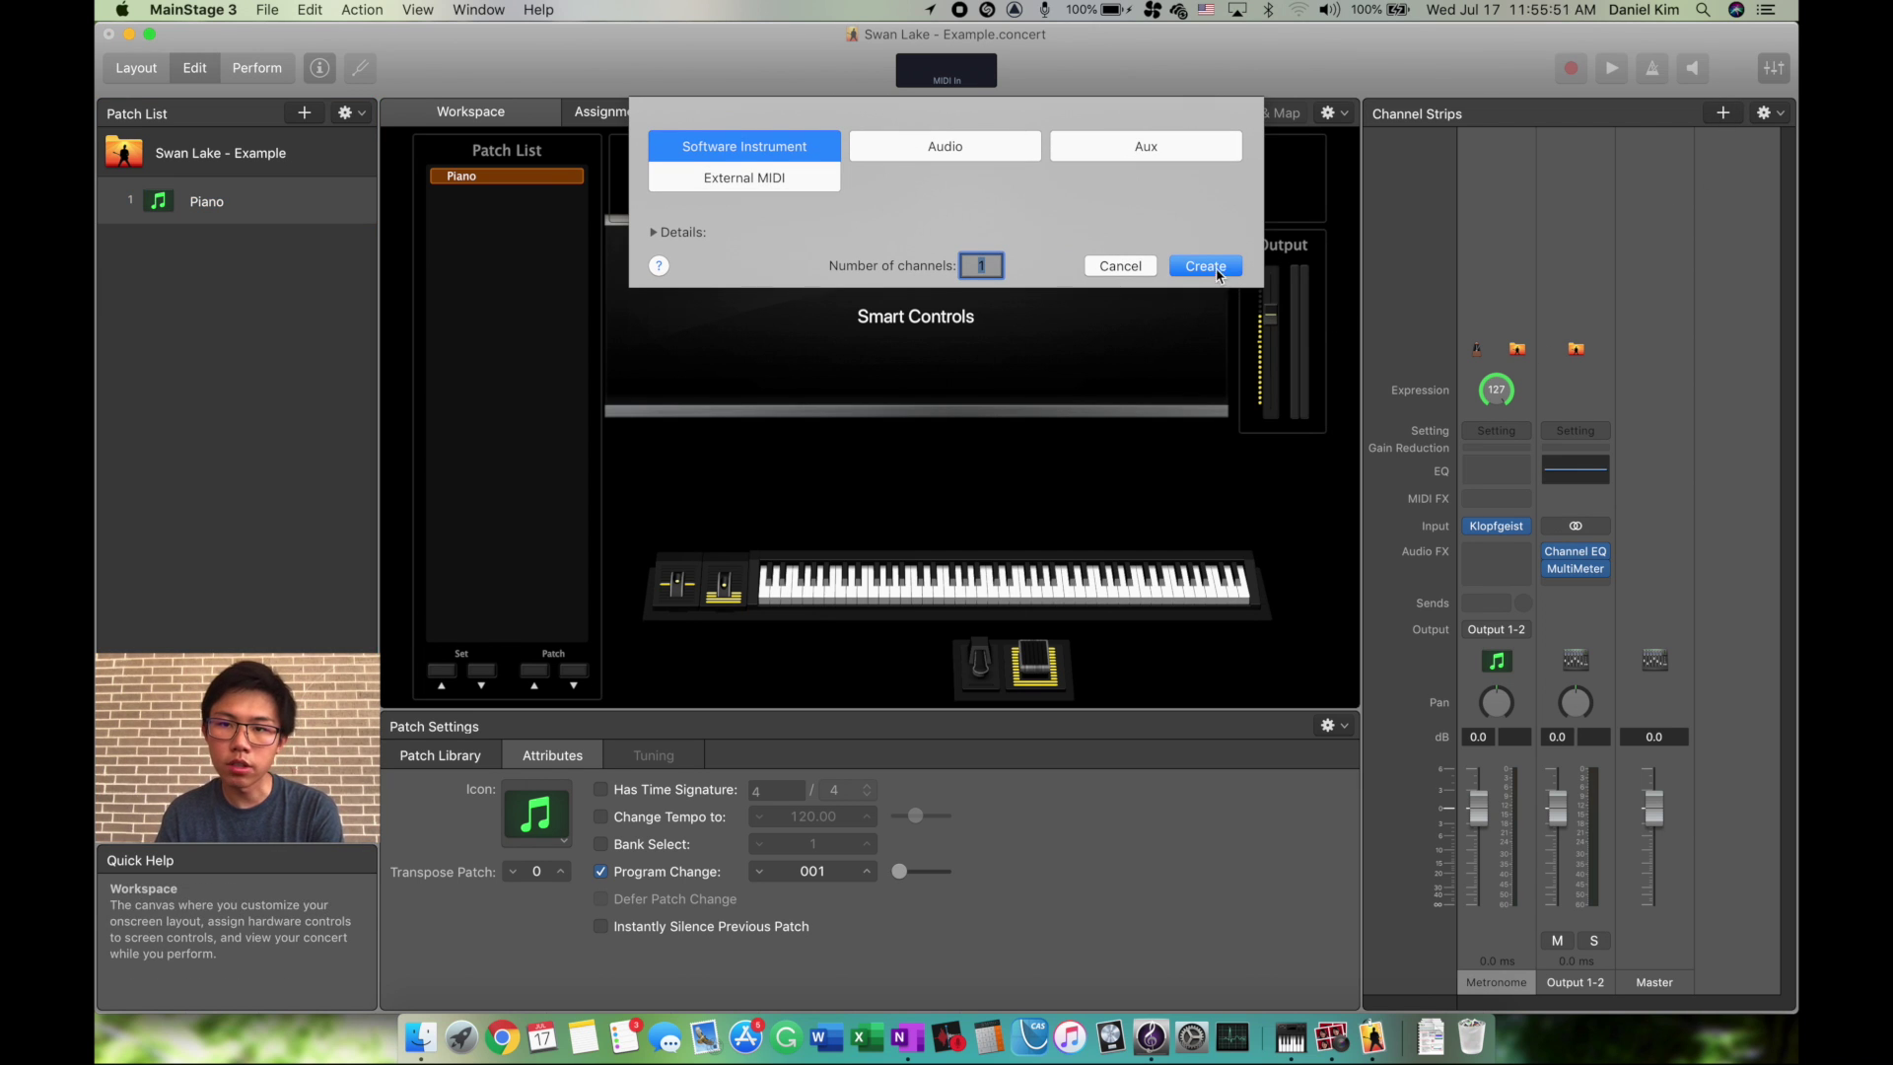
{"action": "left_click", "coordinate": [1205, 266]}
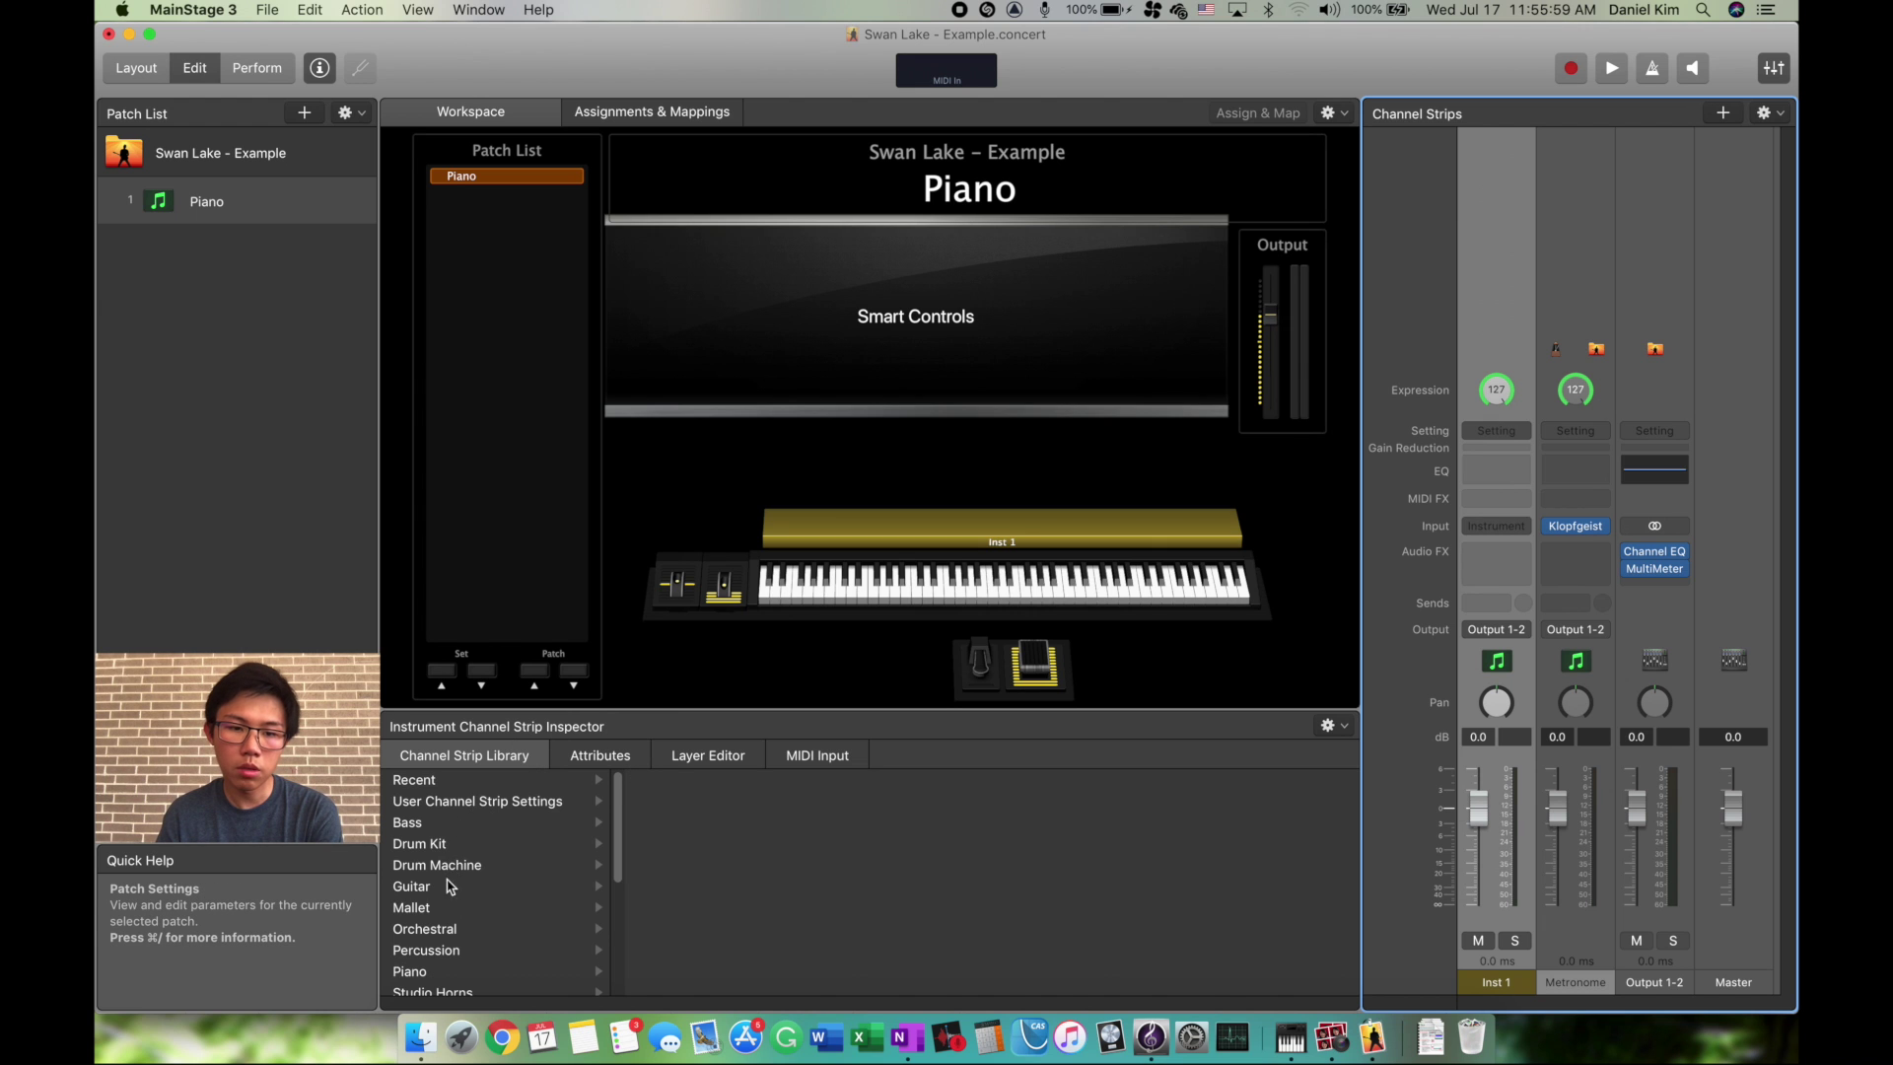
Load Piano > Steinway Grand Piano from the Channel Strip Library onto the Inst 1 strip
{"action": "scroll", "coordinate": [453, 902], "scroll_direction": "down", "scroll_amount": 1}
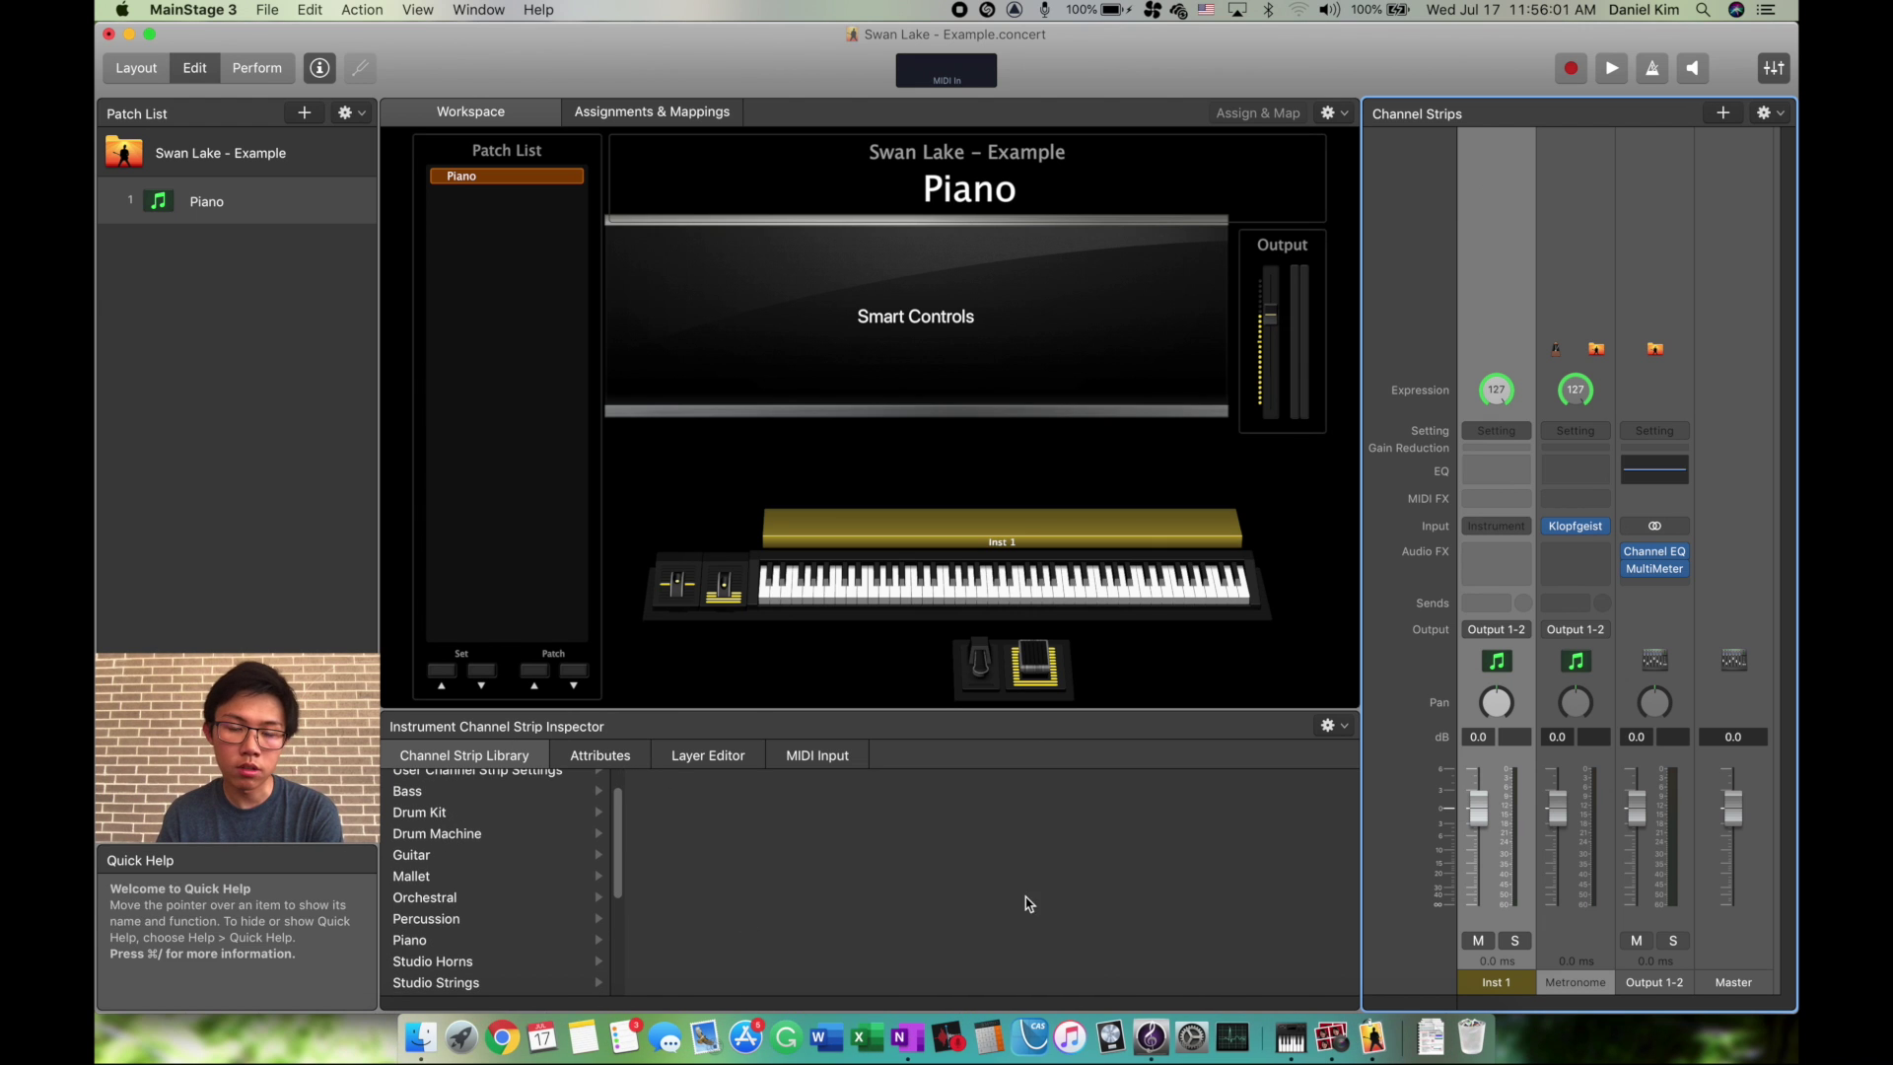
{"action": "left_click", "coordinate": [317, 69]}
{"action": "left_click", "coordinate": [317, 69]}
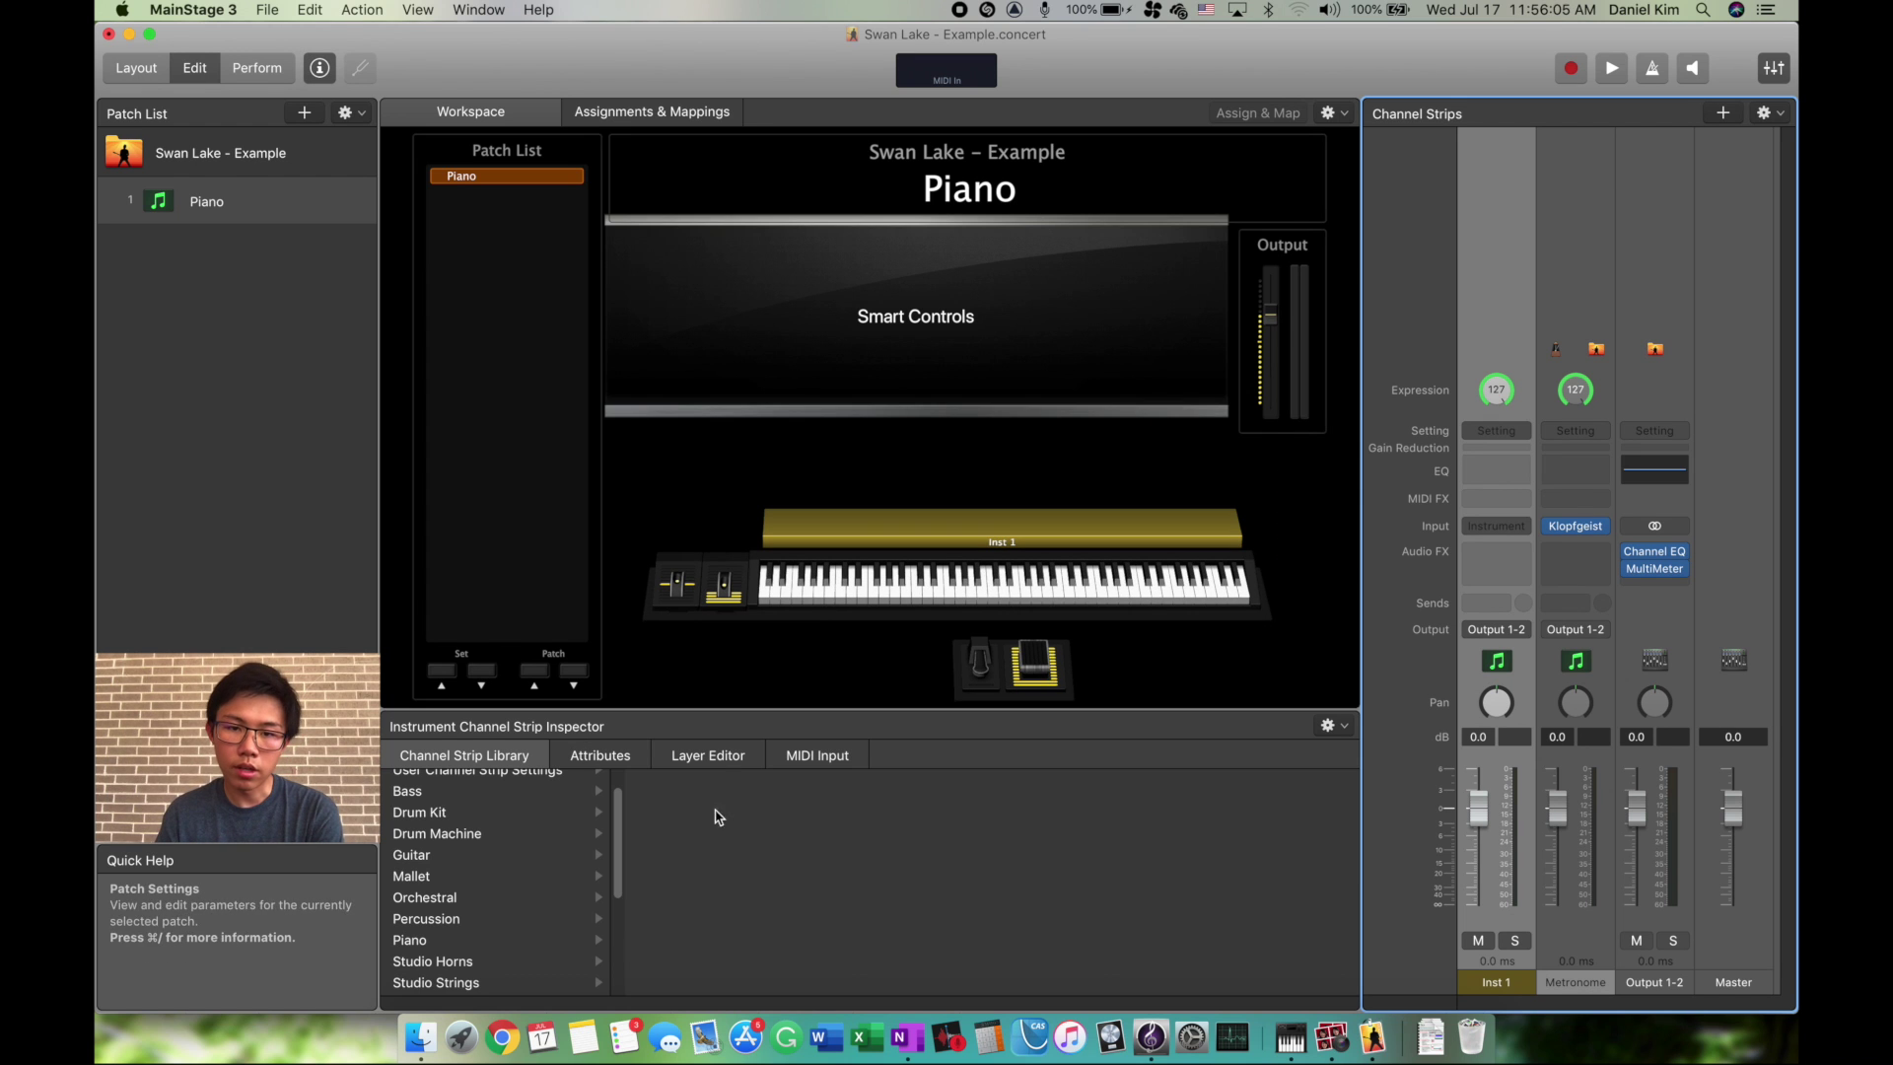
{"action": "left_click", "coordinate": [1003, 665]}
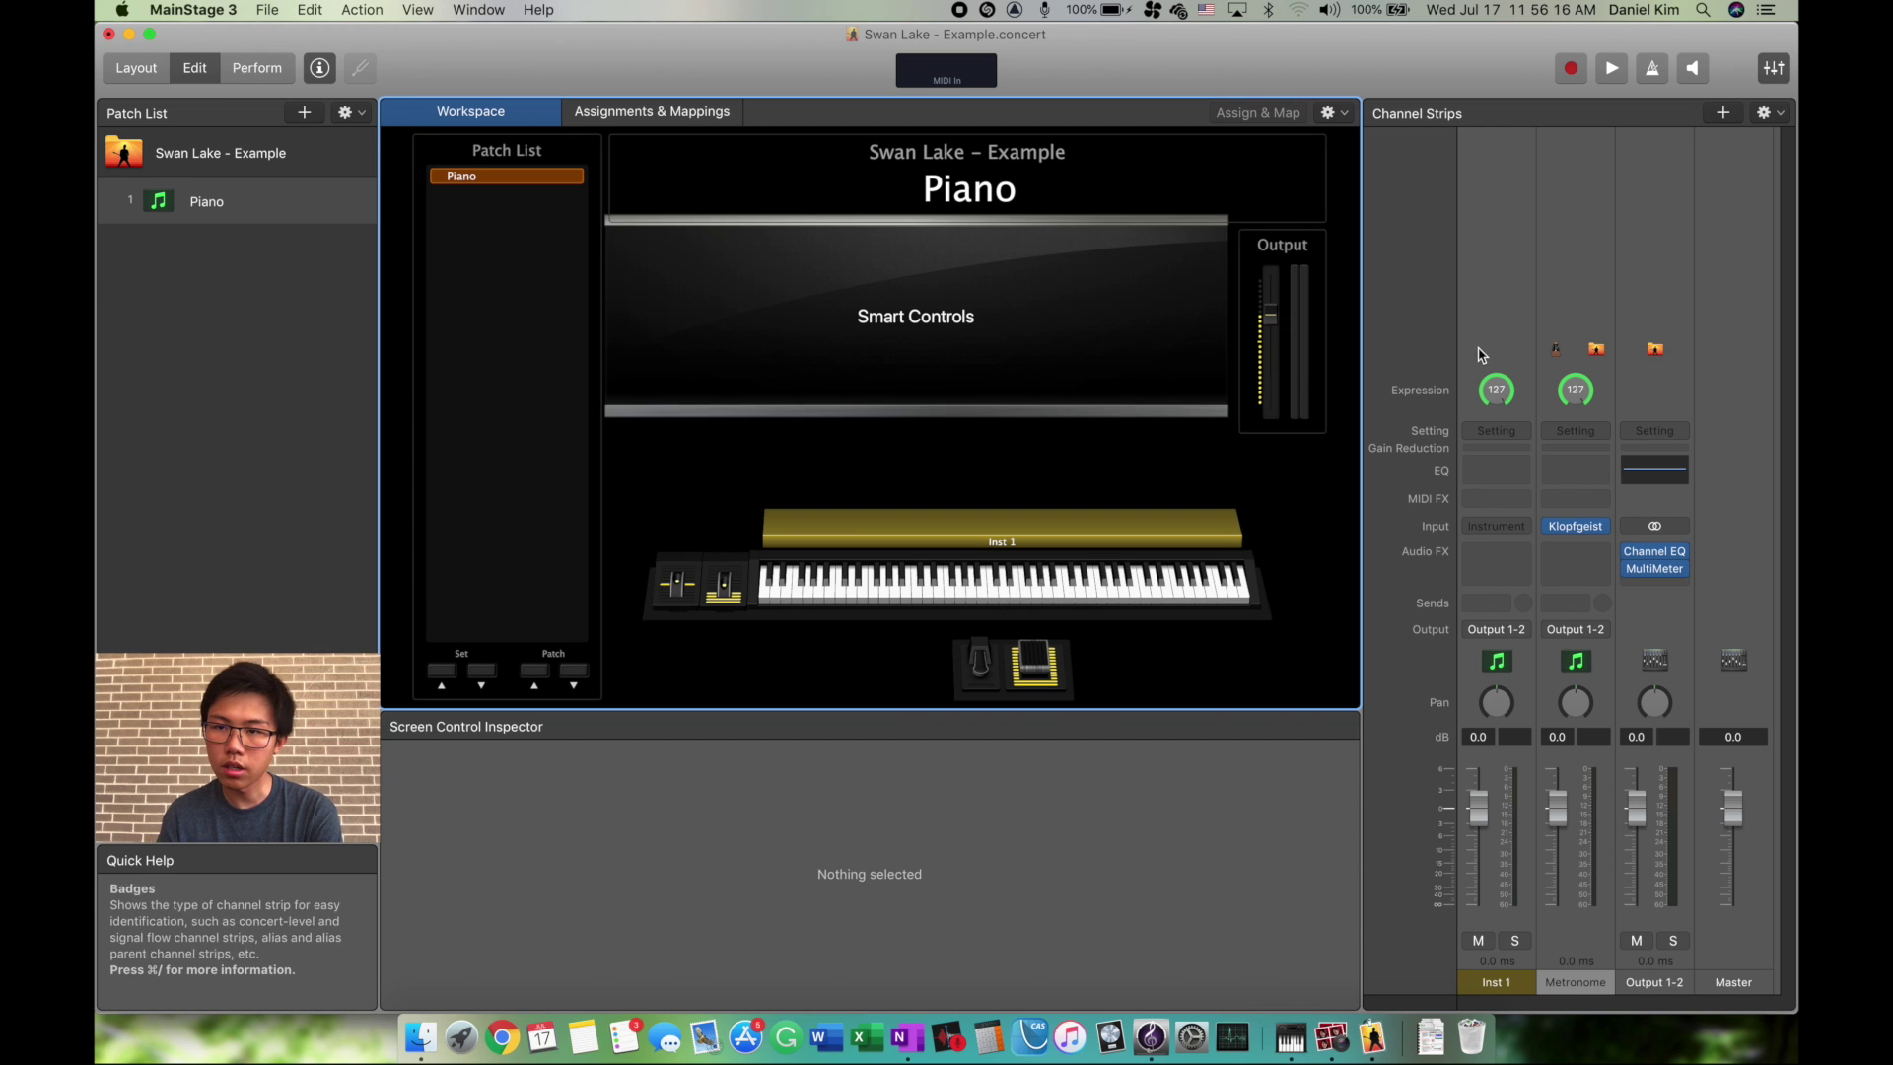
{"action": "left_click", "coordinate": [1489, 312]}
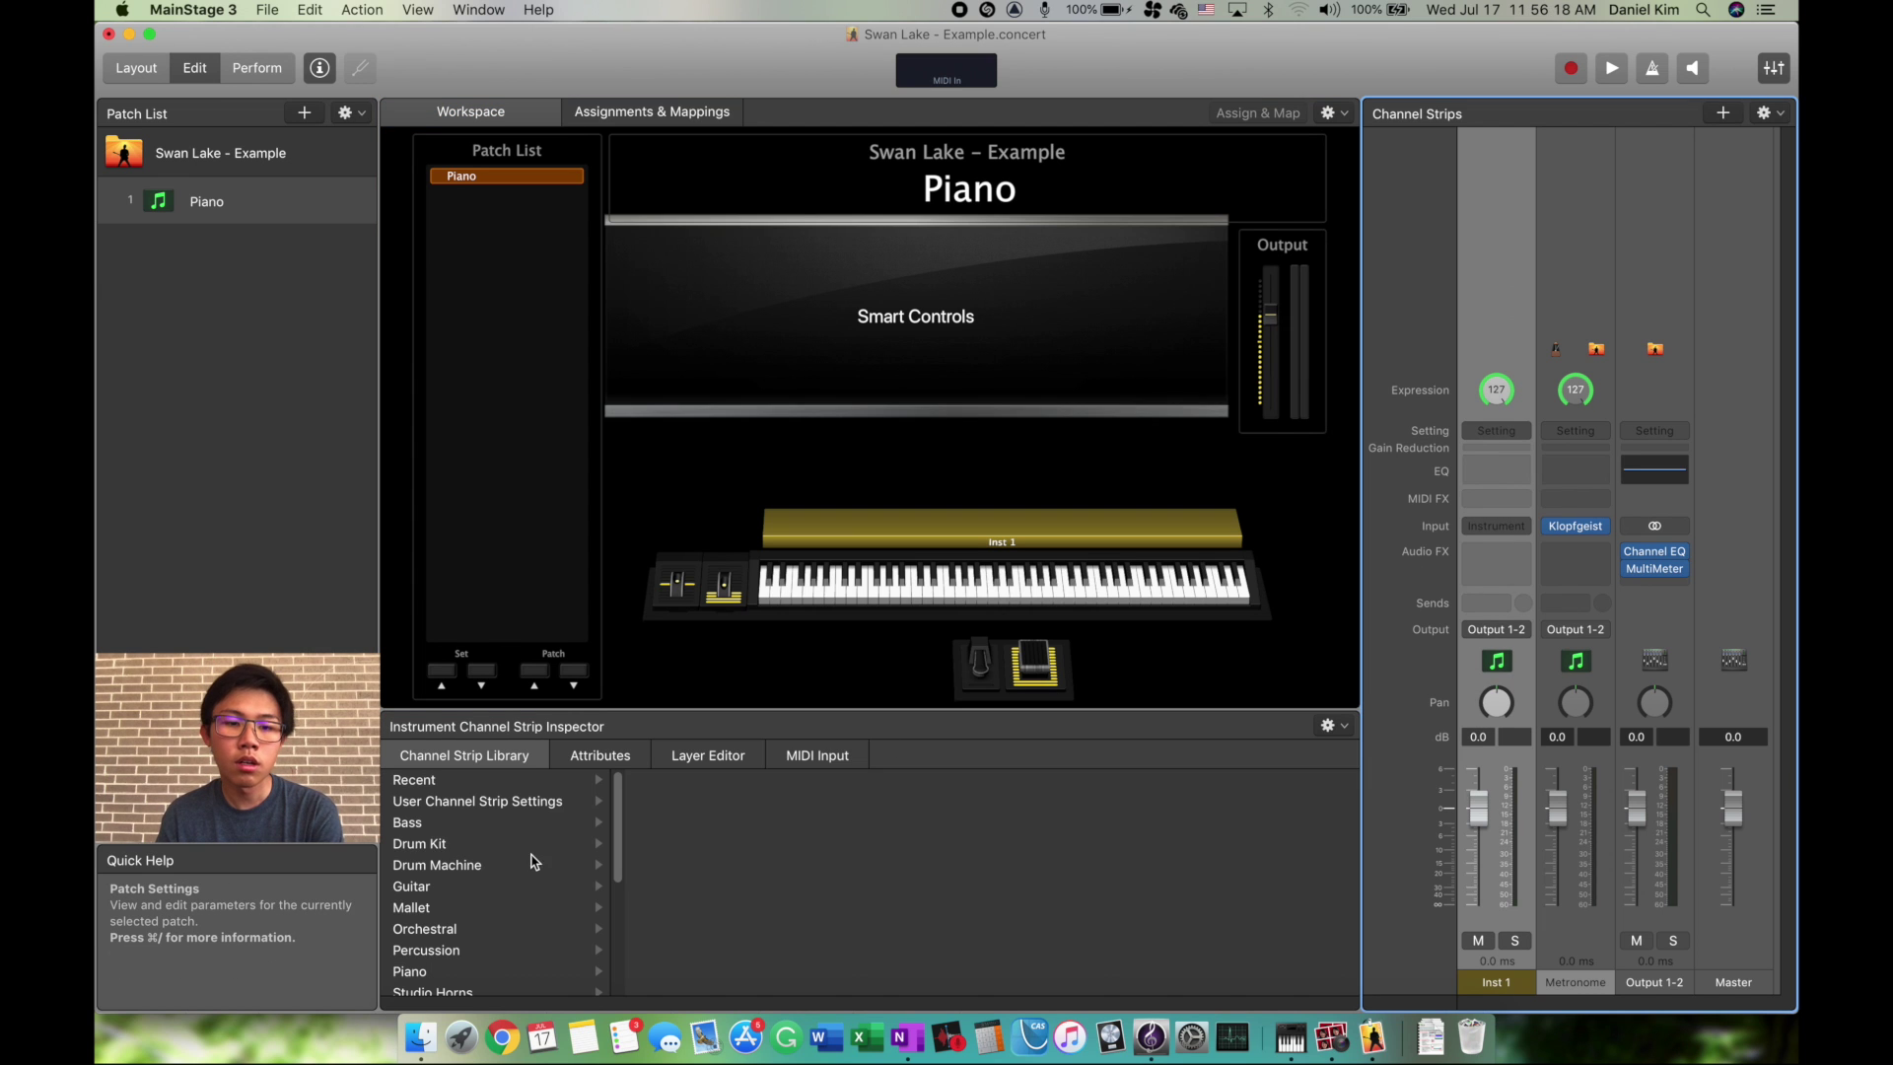
{"action": "scroll", "coordinate": [480, 906], "scroll_direction": "down", "scroll_amount": 2}
{"action": "left_click", "coordinate": [422, 945]}
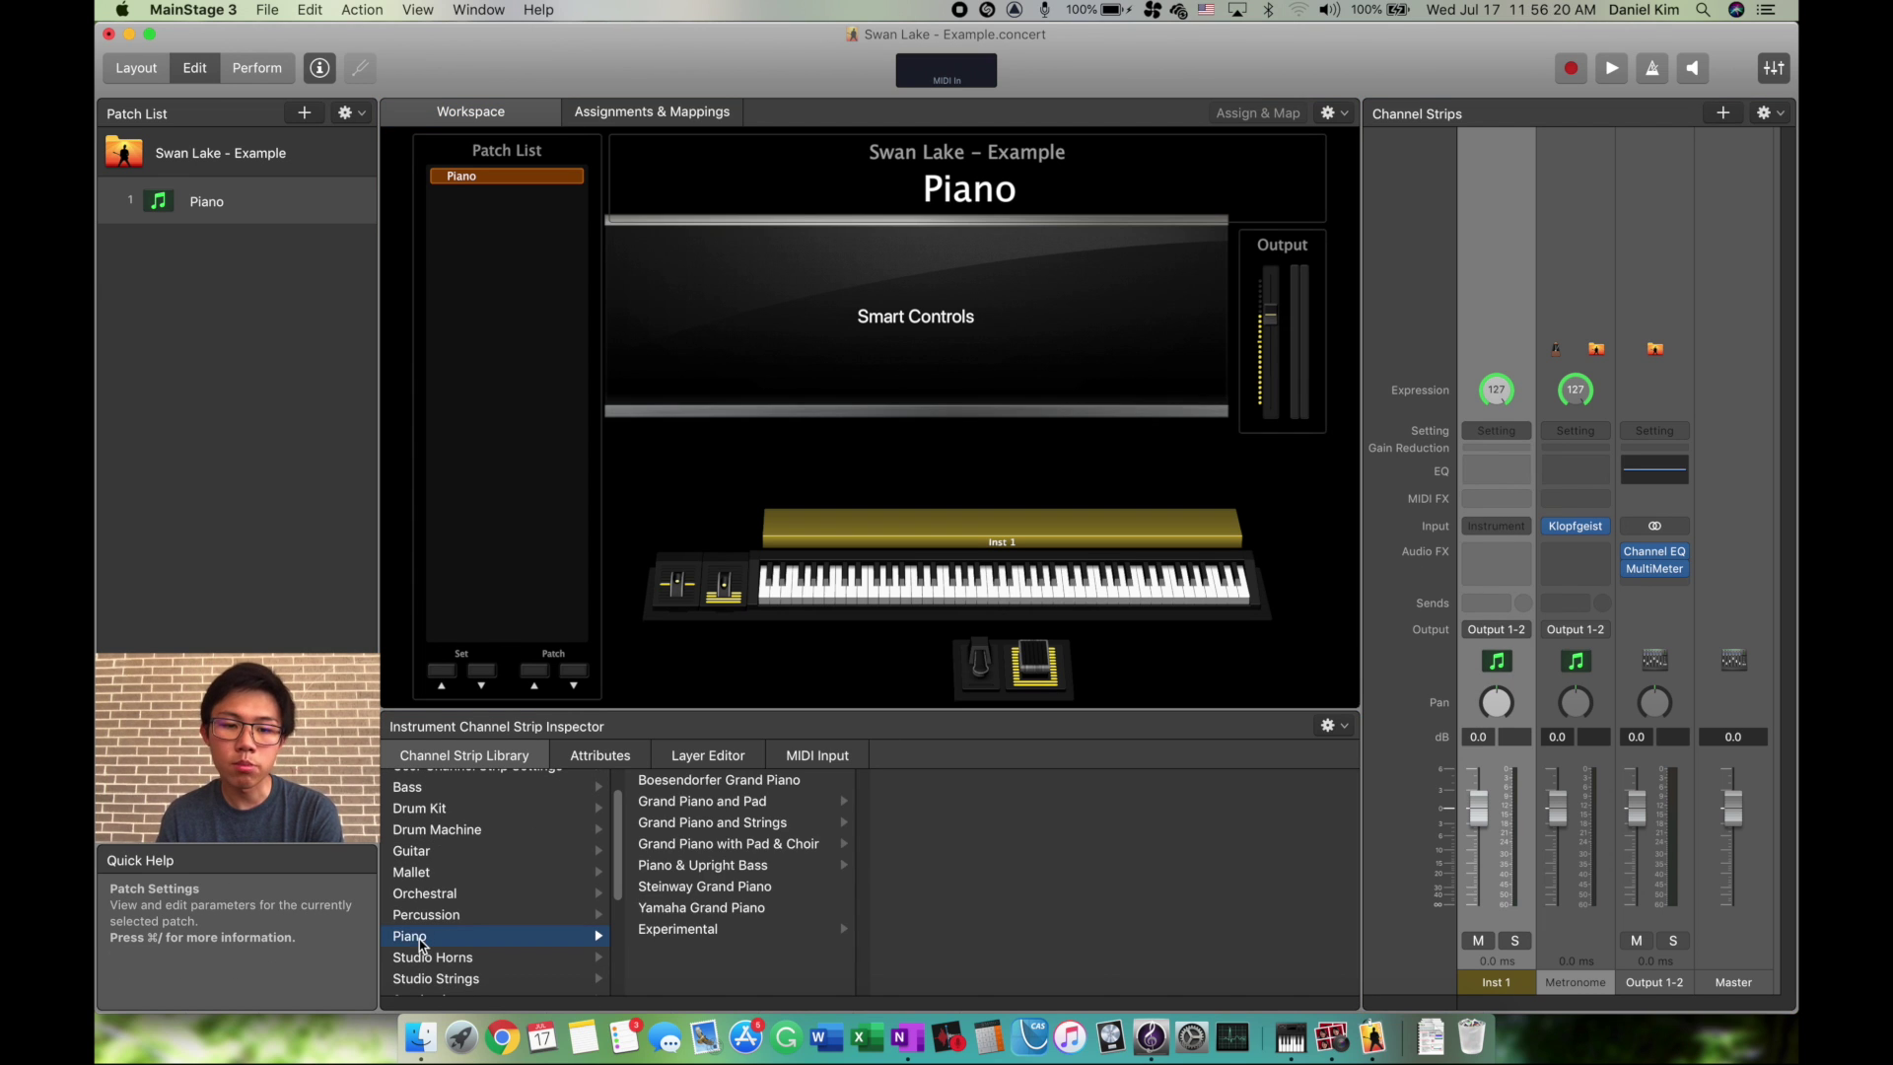
{"action": "left_click", "coordinate": [710, 892]}
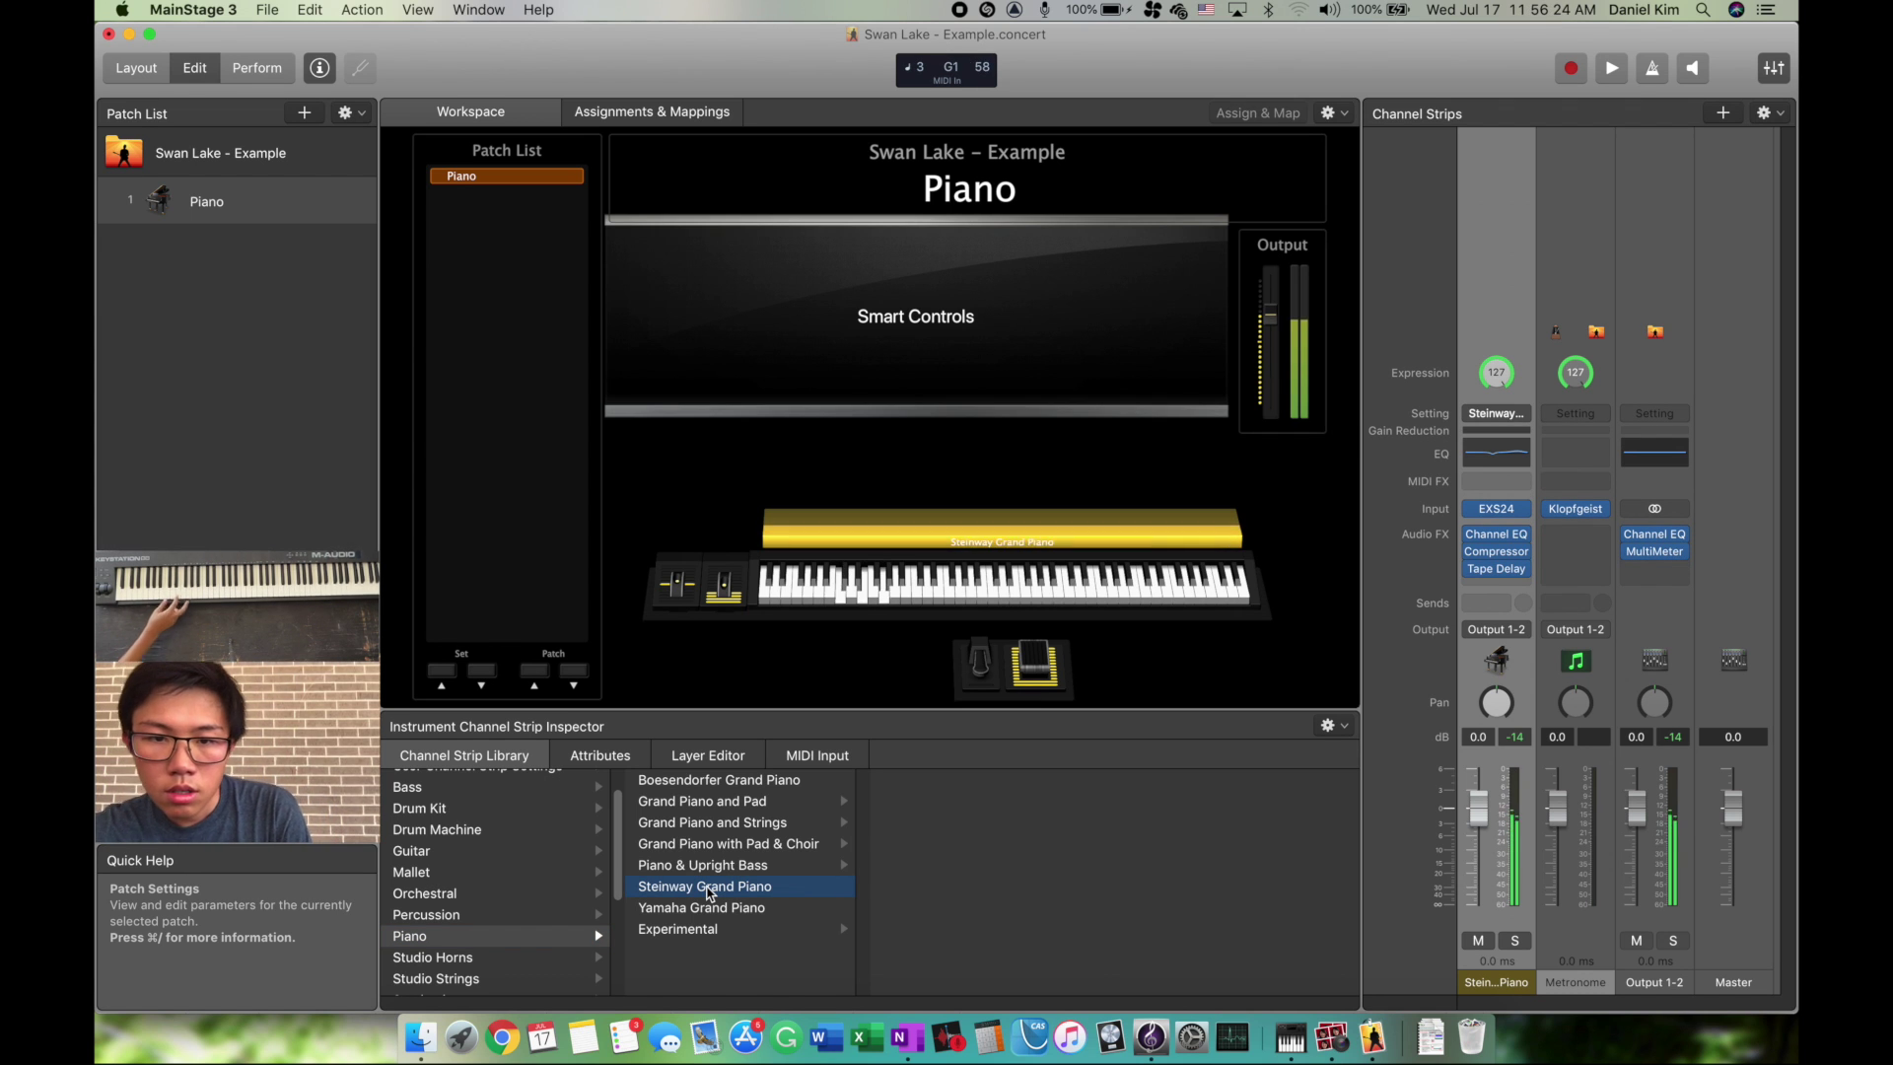
{"action": "left_click", "coordinate": [699, 485]}
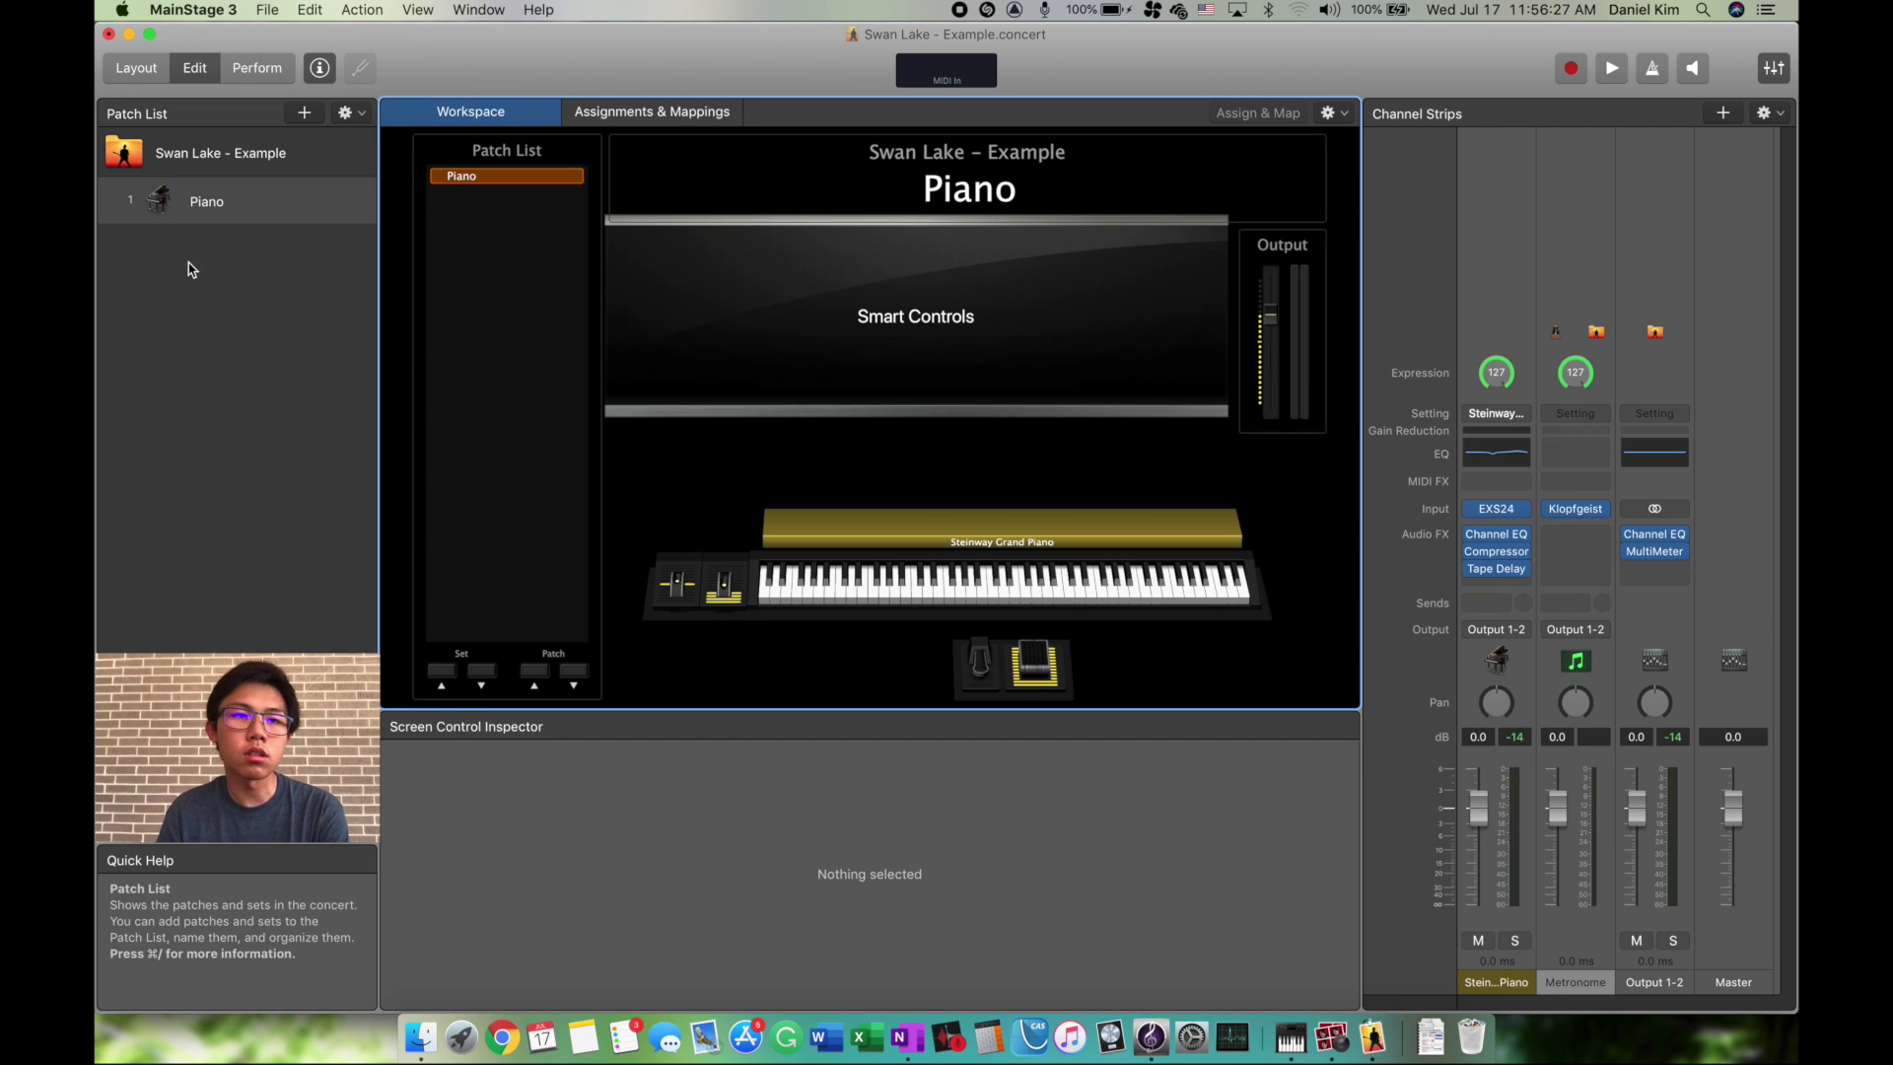
{"action": "left_click", "coordinate": [795, 564]}
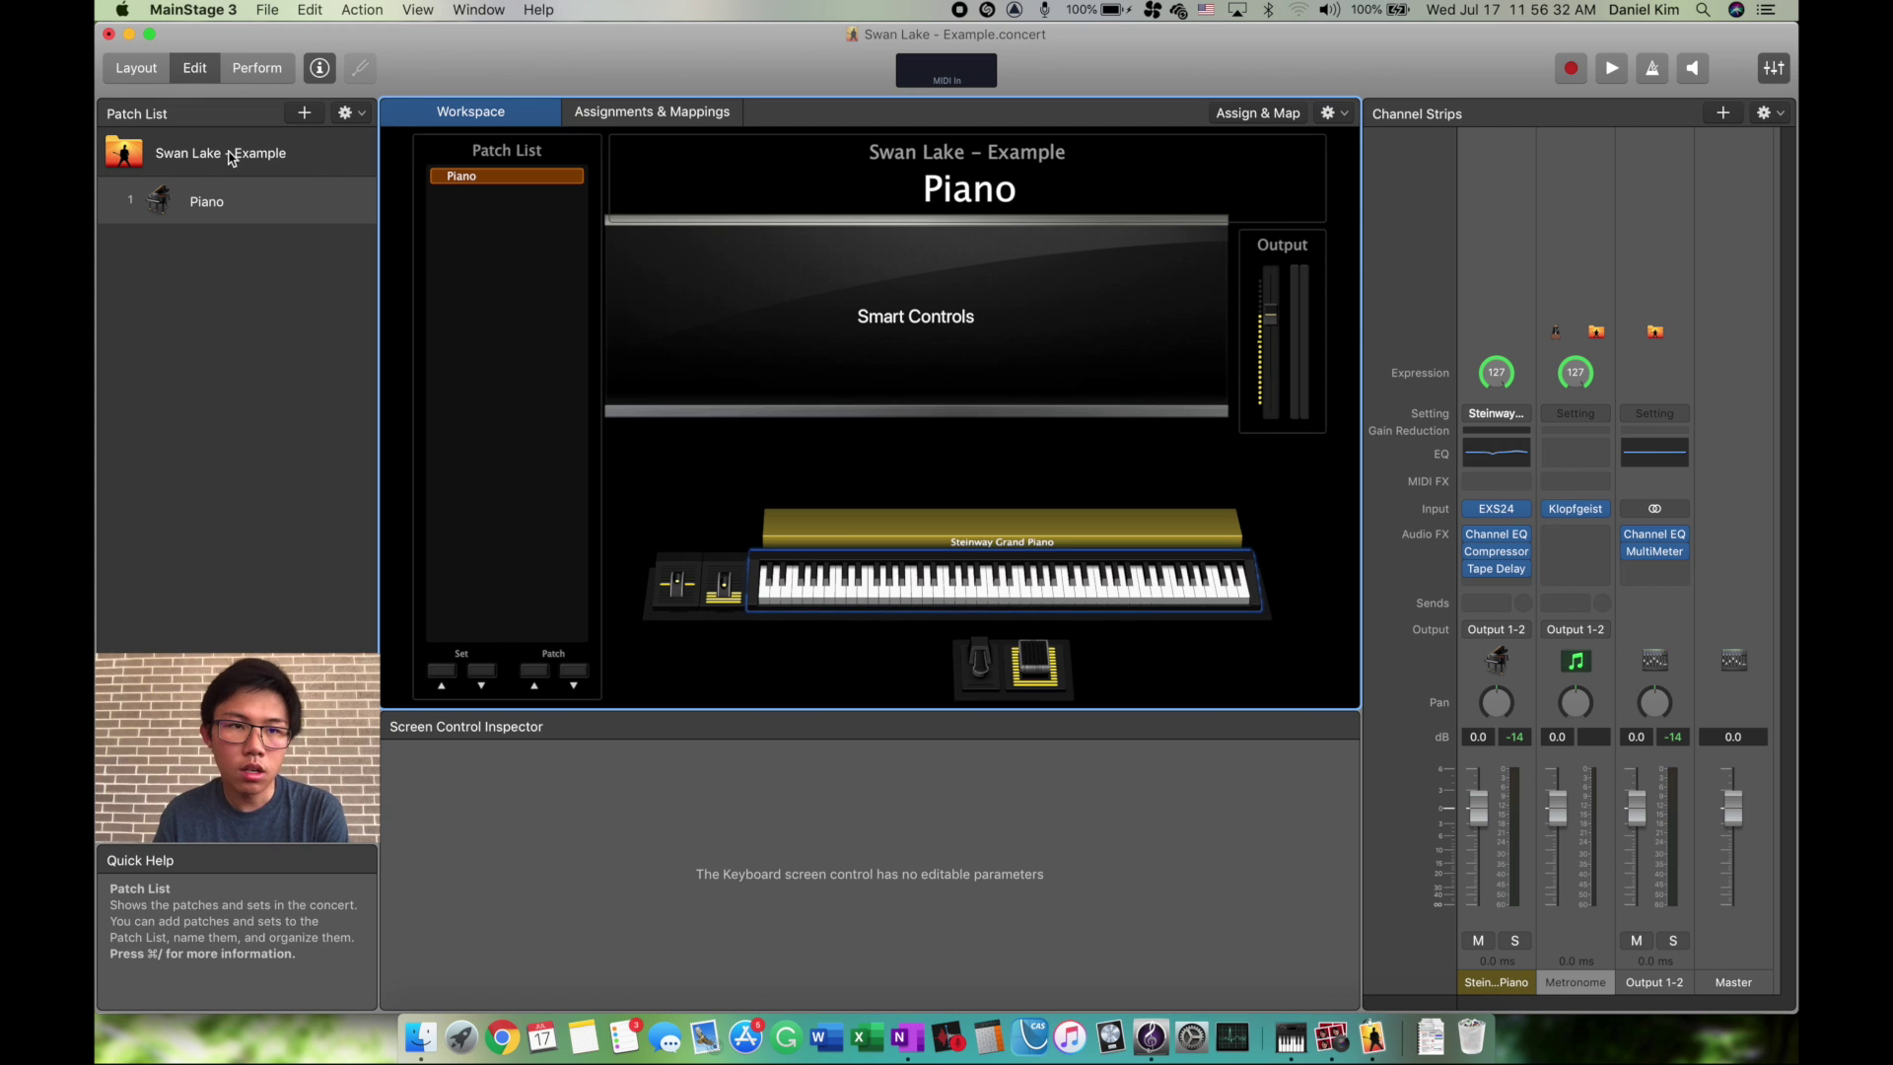
In Layout mode, keep the onscreen keyboard's MIDI Port input set to All
{"action": "key", "text": "super+1"}
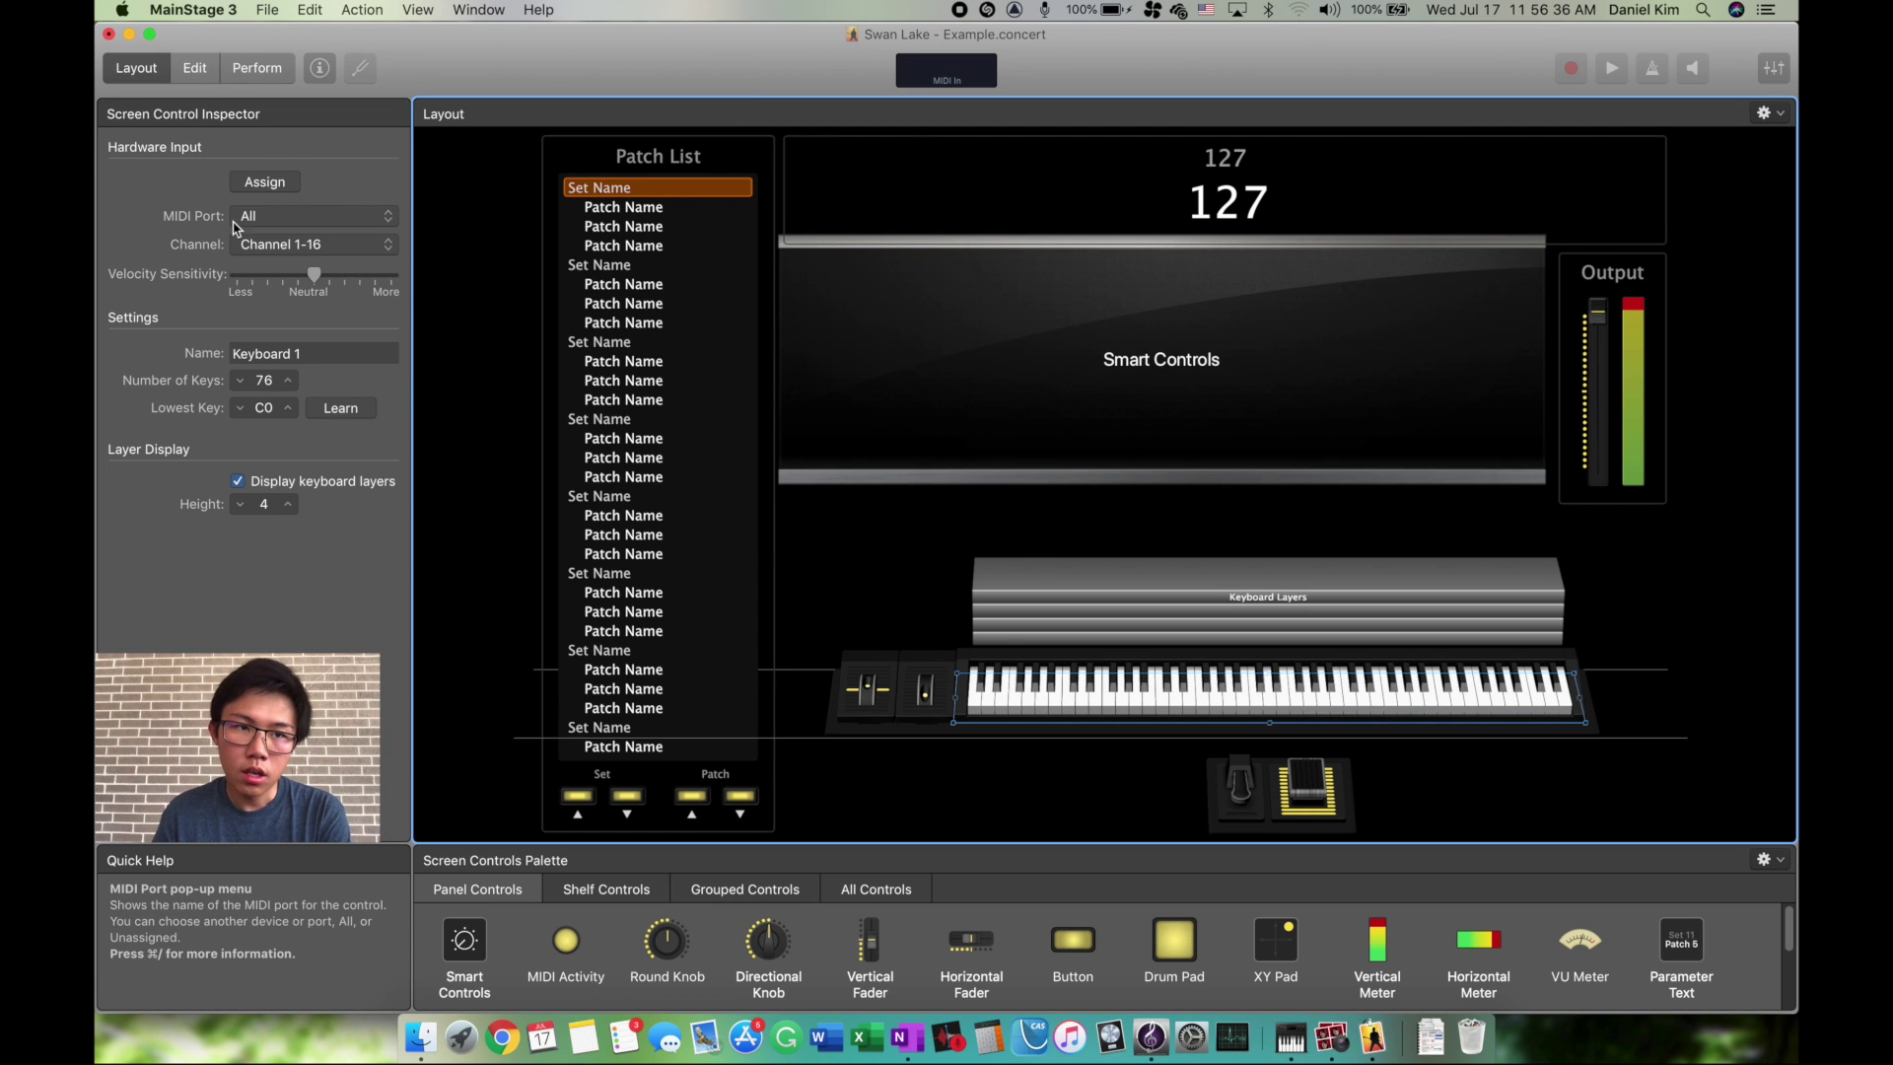
{"action": "left_click", "coordinate": [277, 218]}
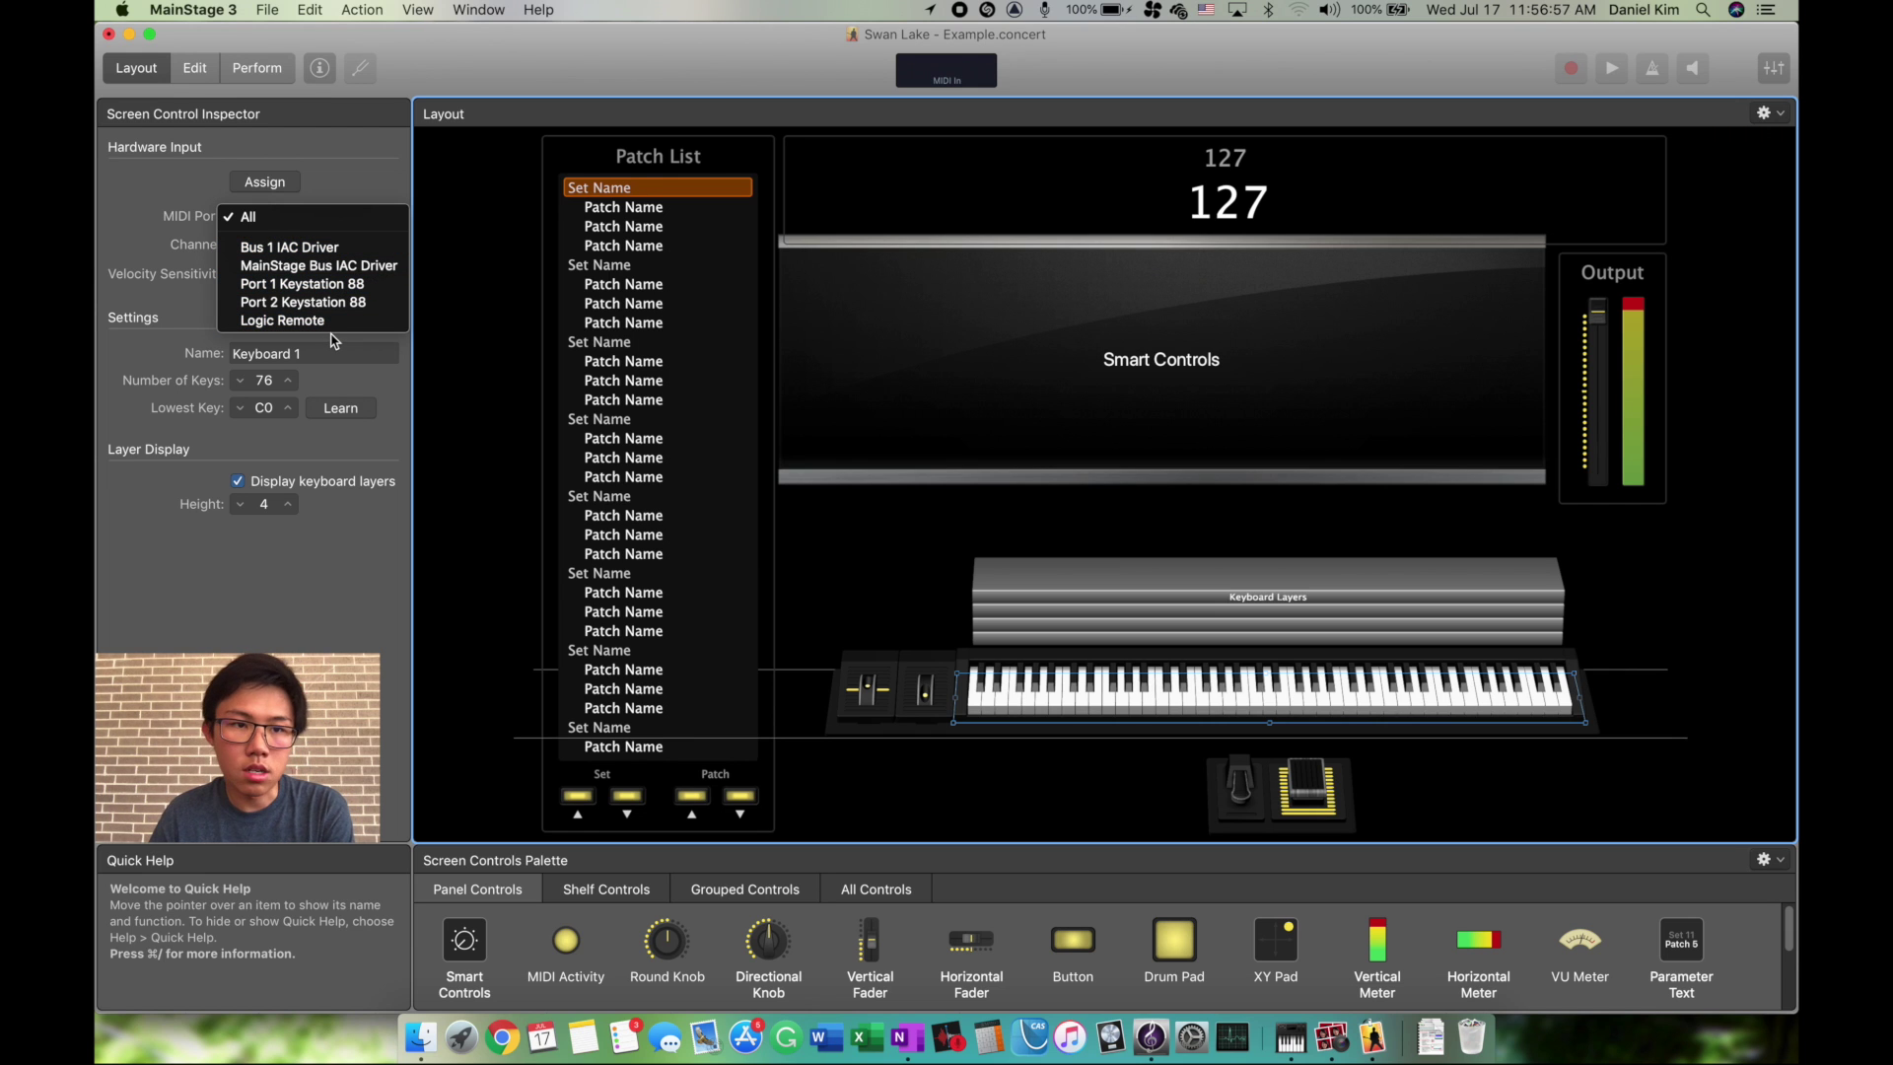
{"action": "left_click", "coordinate": [149, 179]}
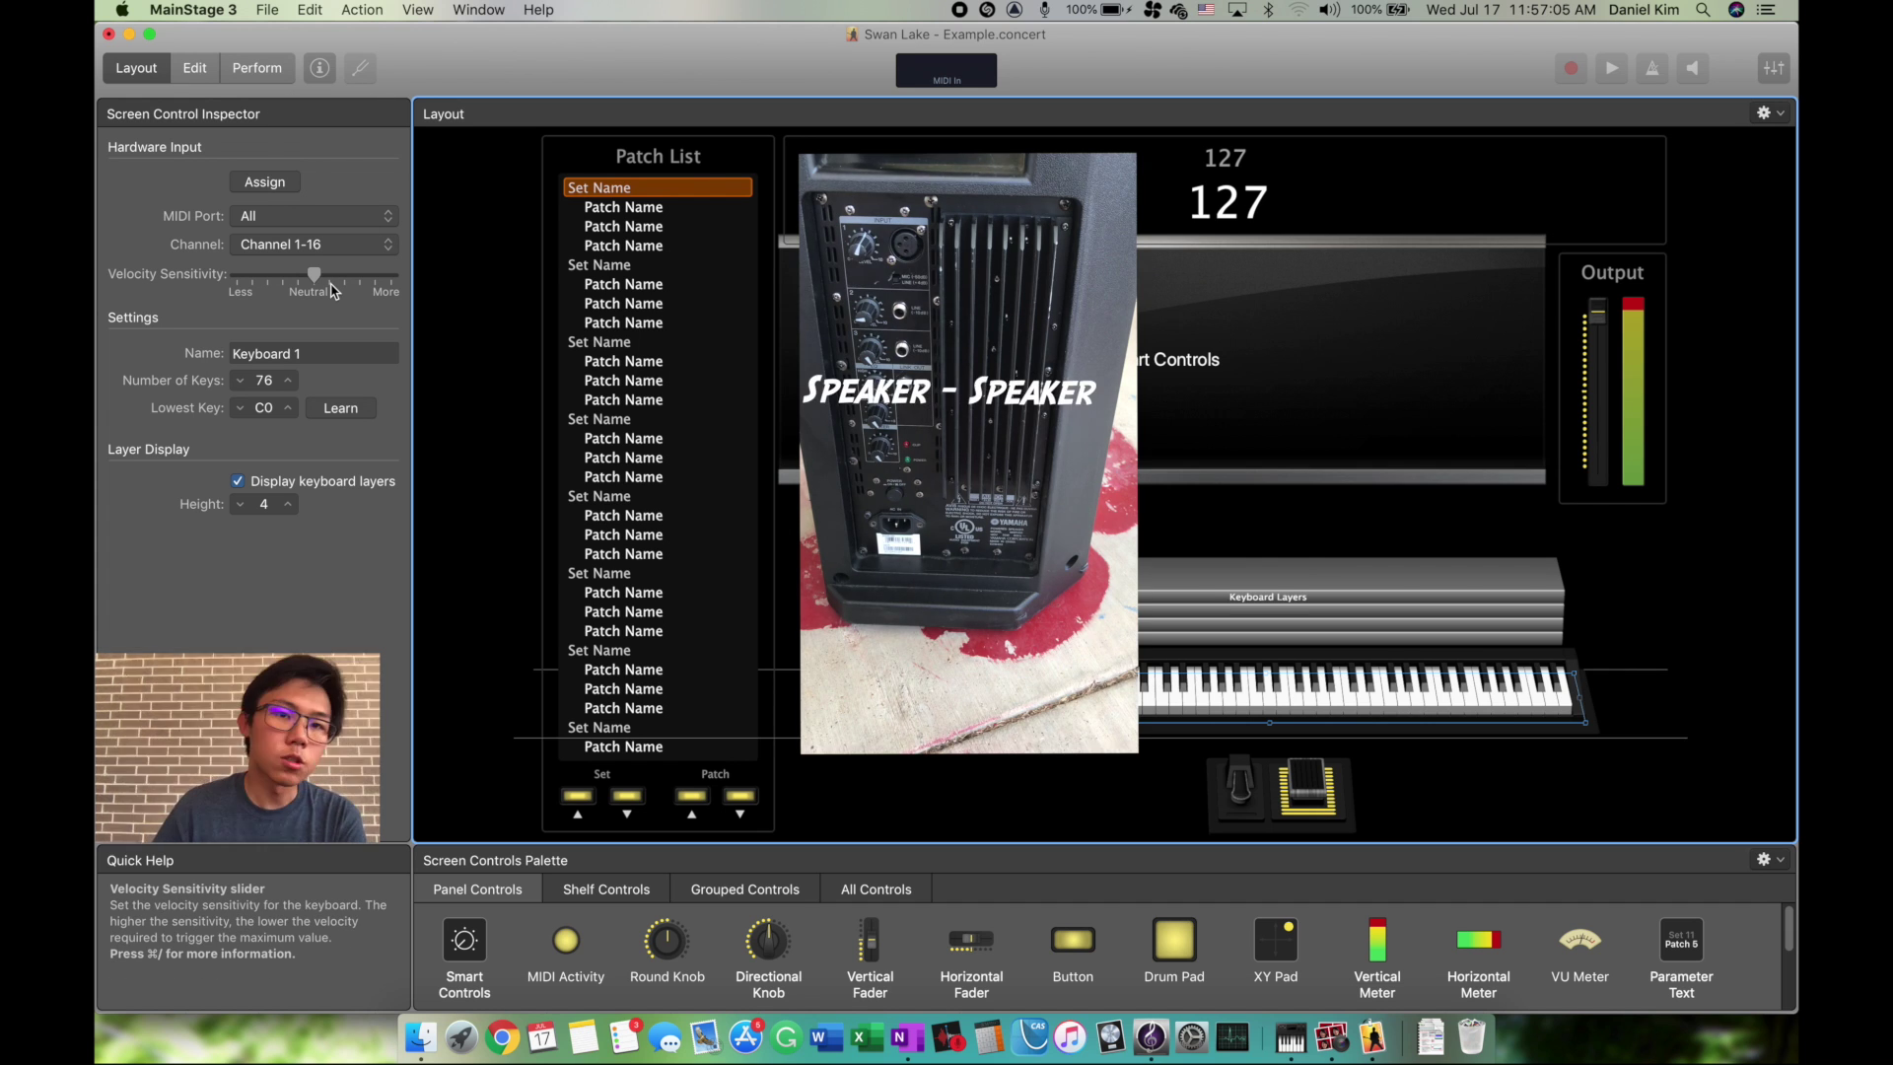
Switch from layout editing back to Edit mode for patches
{"action": "left_click", "coordinate": [204, 12]}
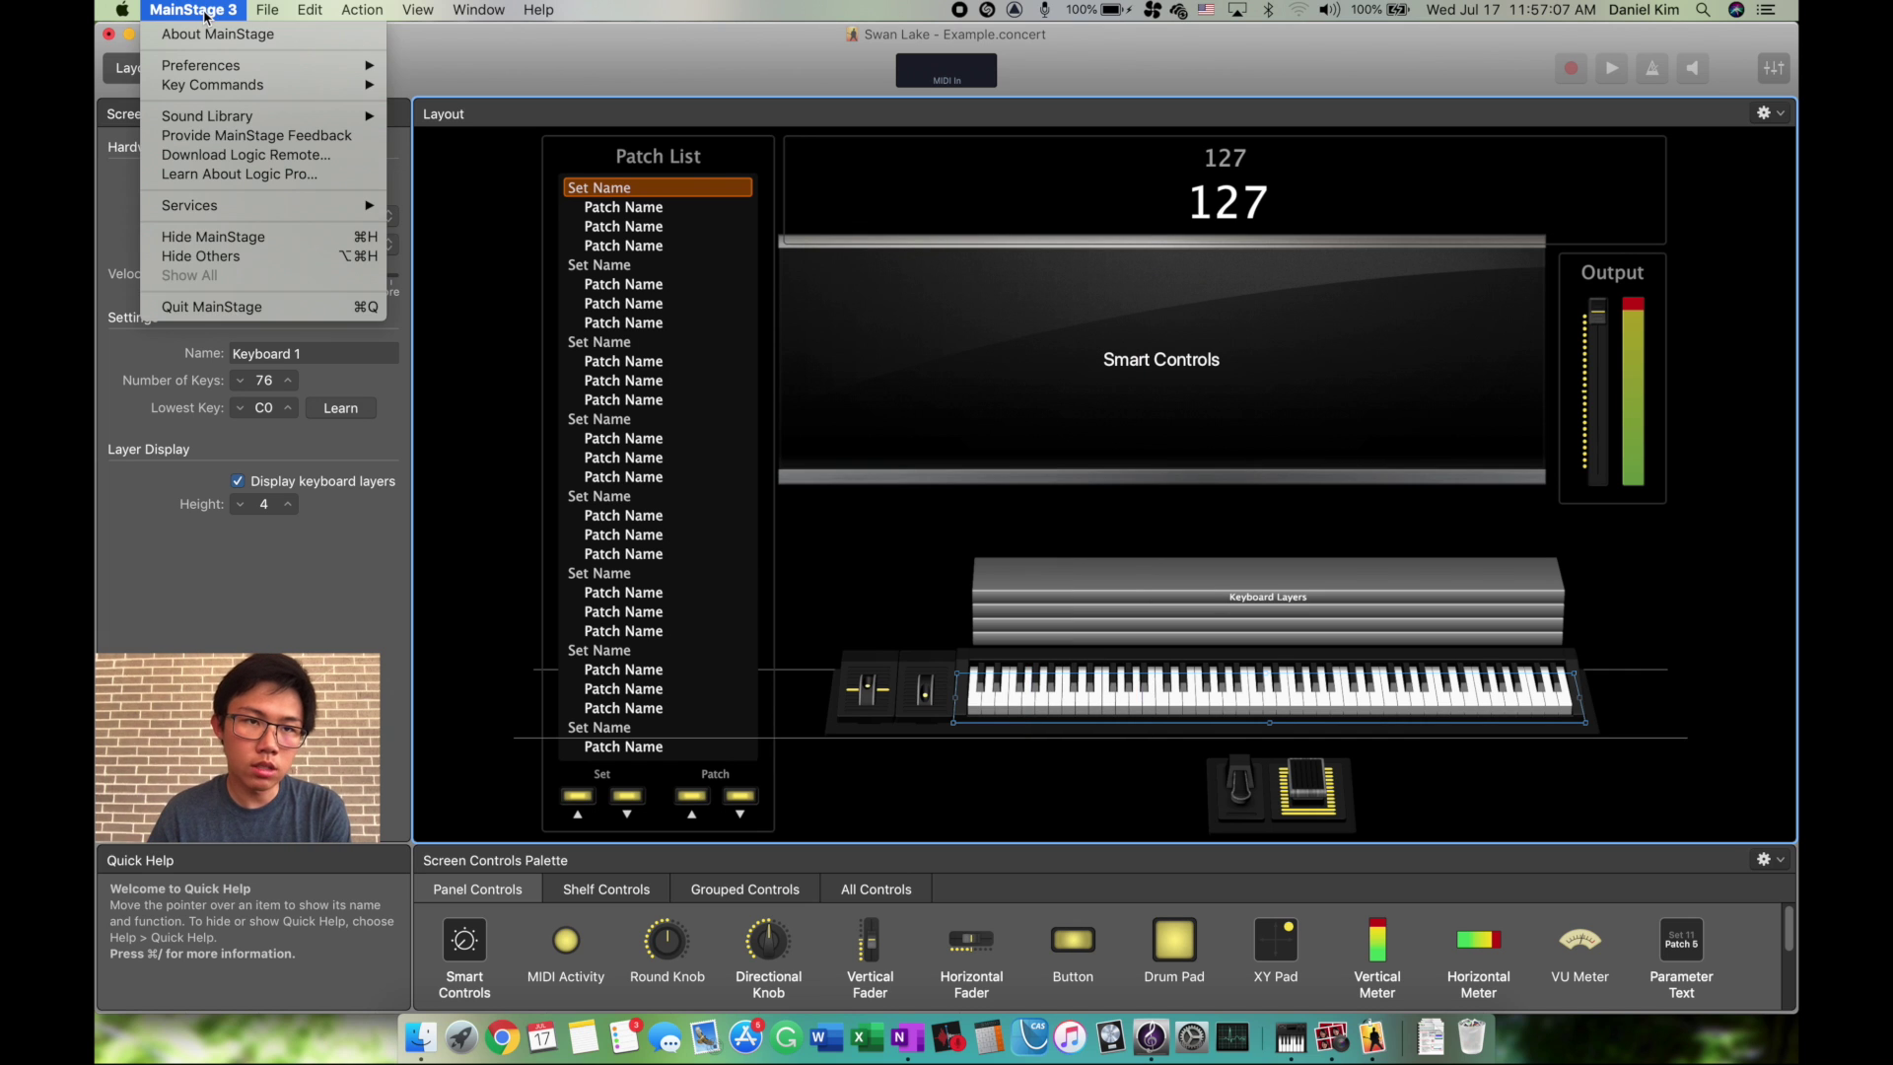
{"action": "left_click", "coordinate": [201, 9]}
{"action": "key", "text": "super+2"}
Confirm Audio Output is Tapco USB Interface in Audio Preferences, then close Preferences
{"action": "left_click", "coordinate": [197, 10]}
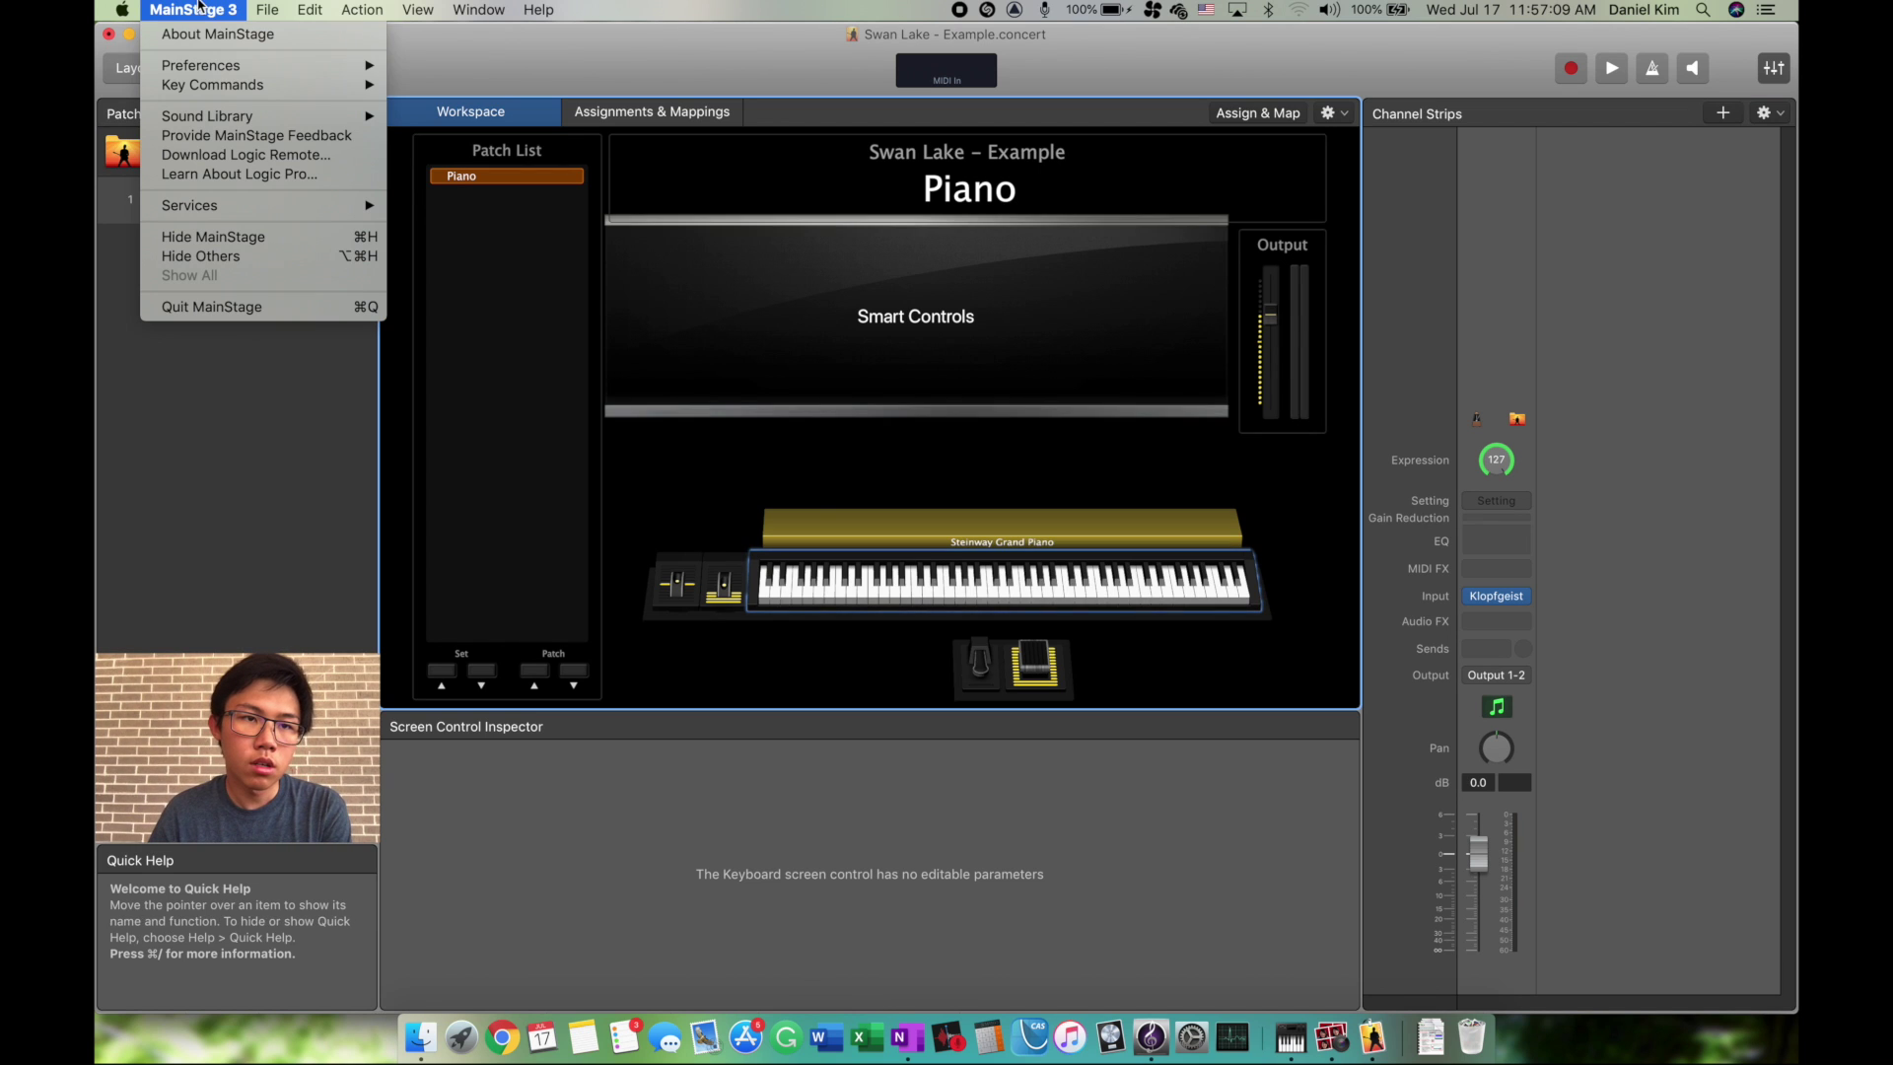
{"action": "mouse_move", "coordinate": [225, 69]}
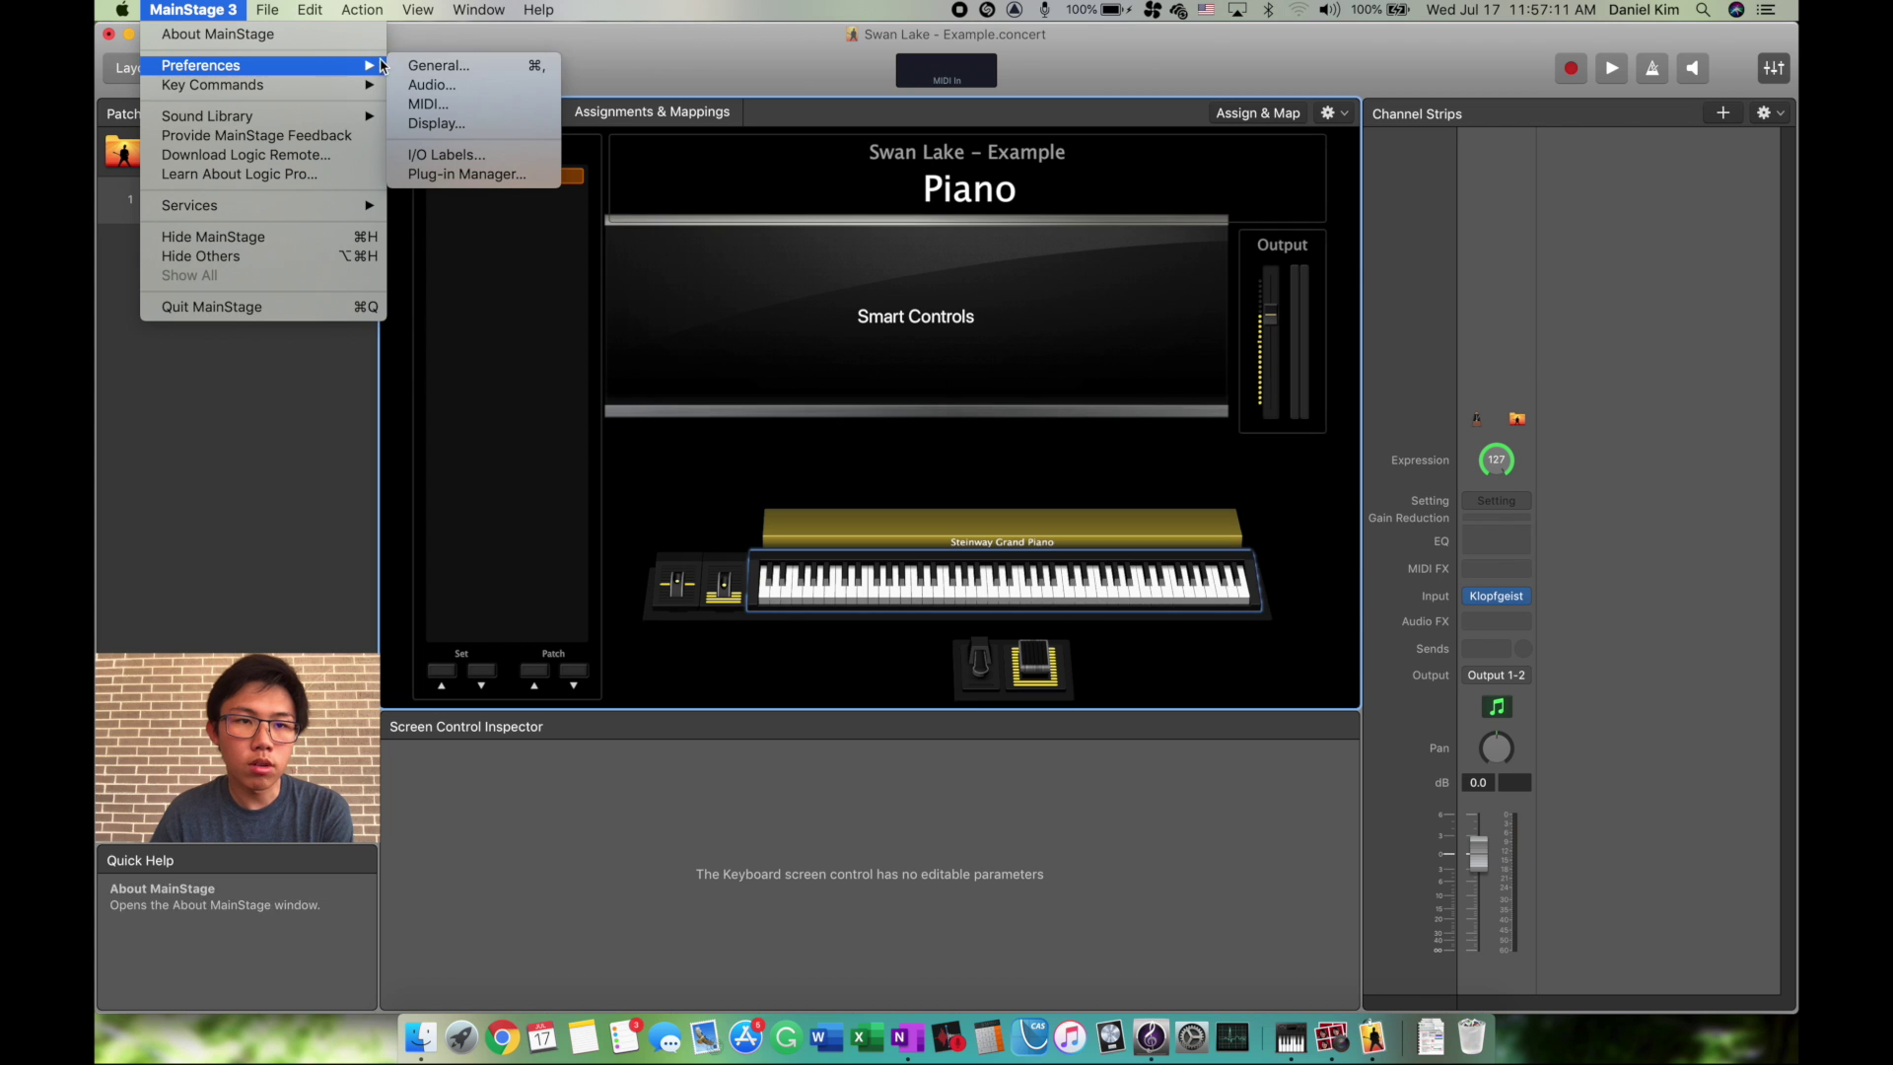
{"action": "left_click", "coordinate": [469, 88]}
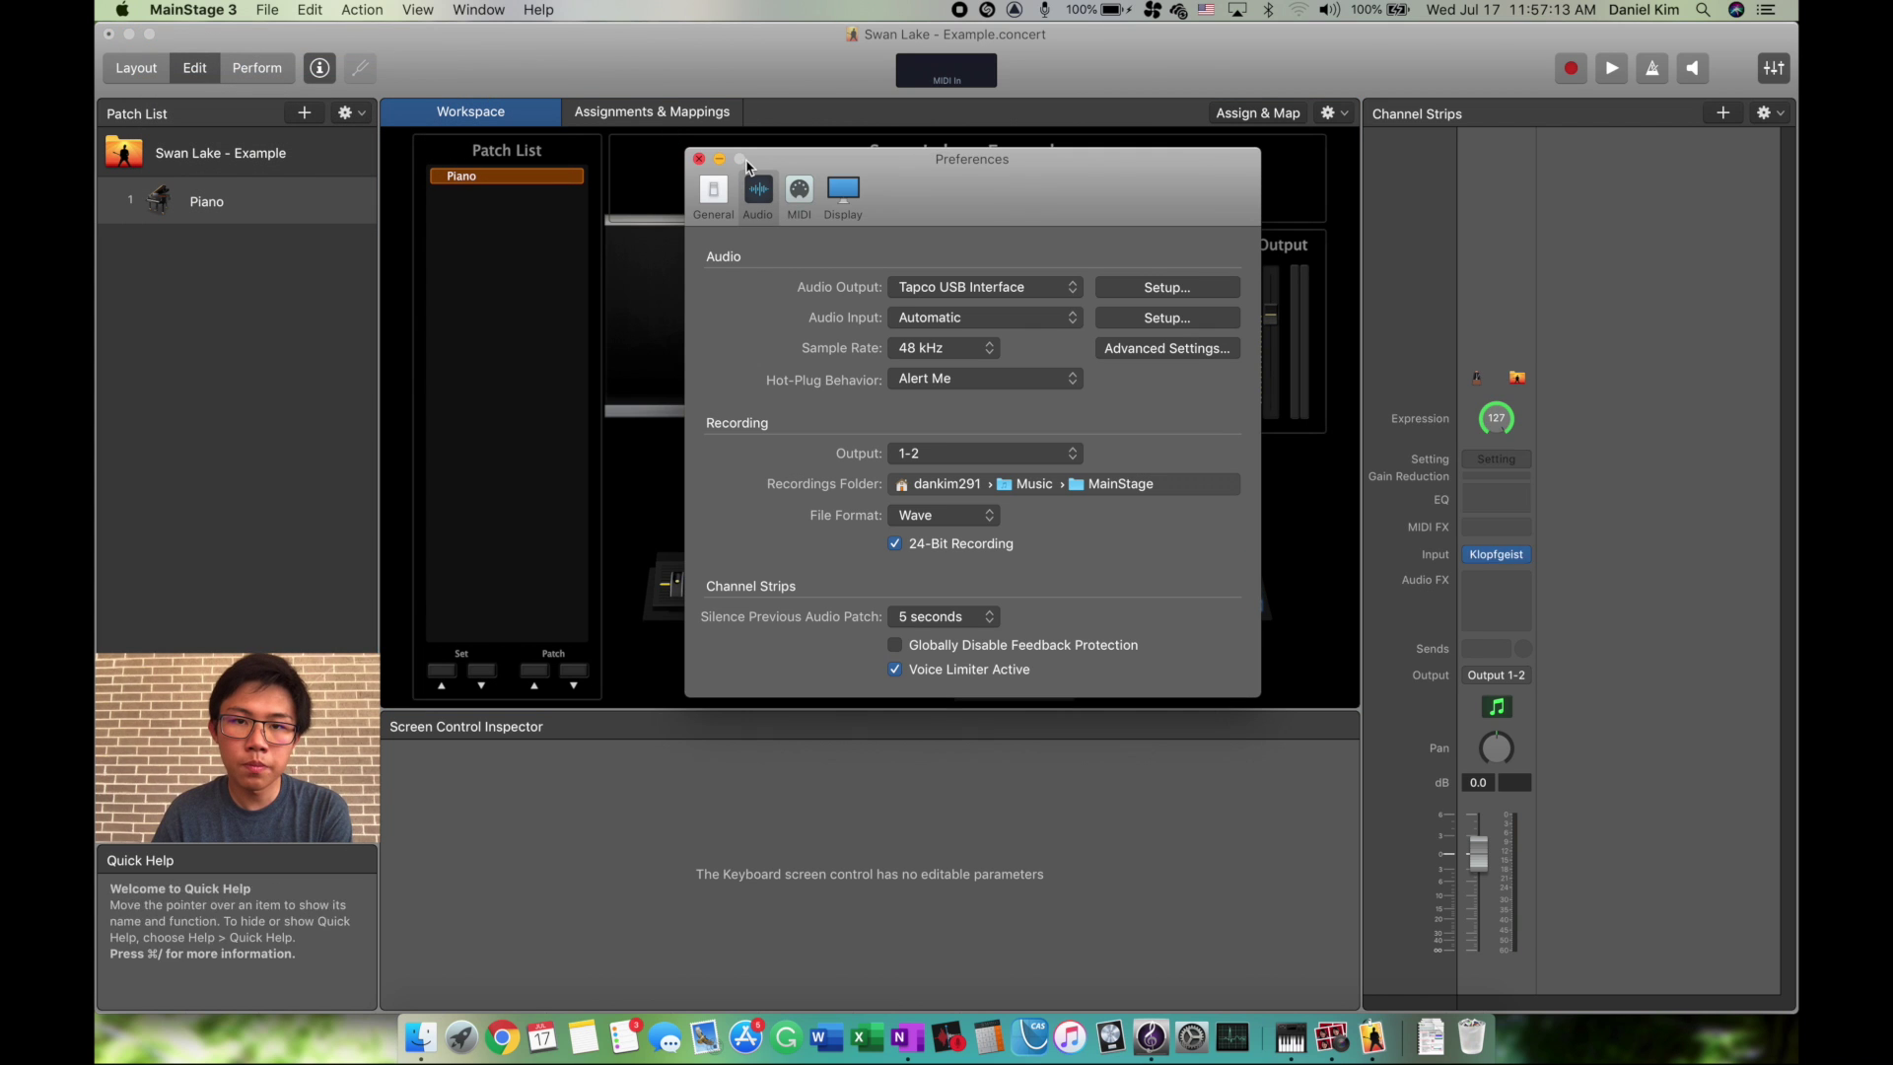
{"action": "left_click", "coordinate": [892, 288]}
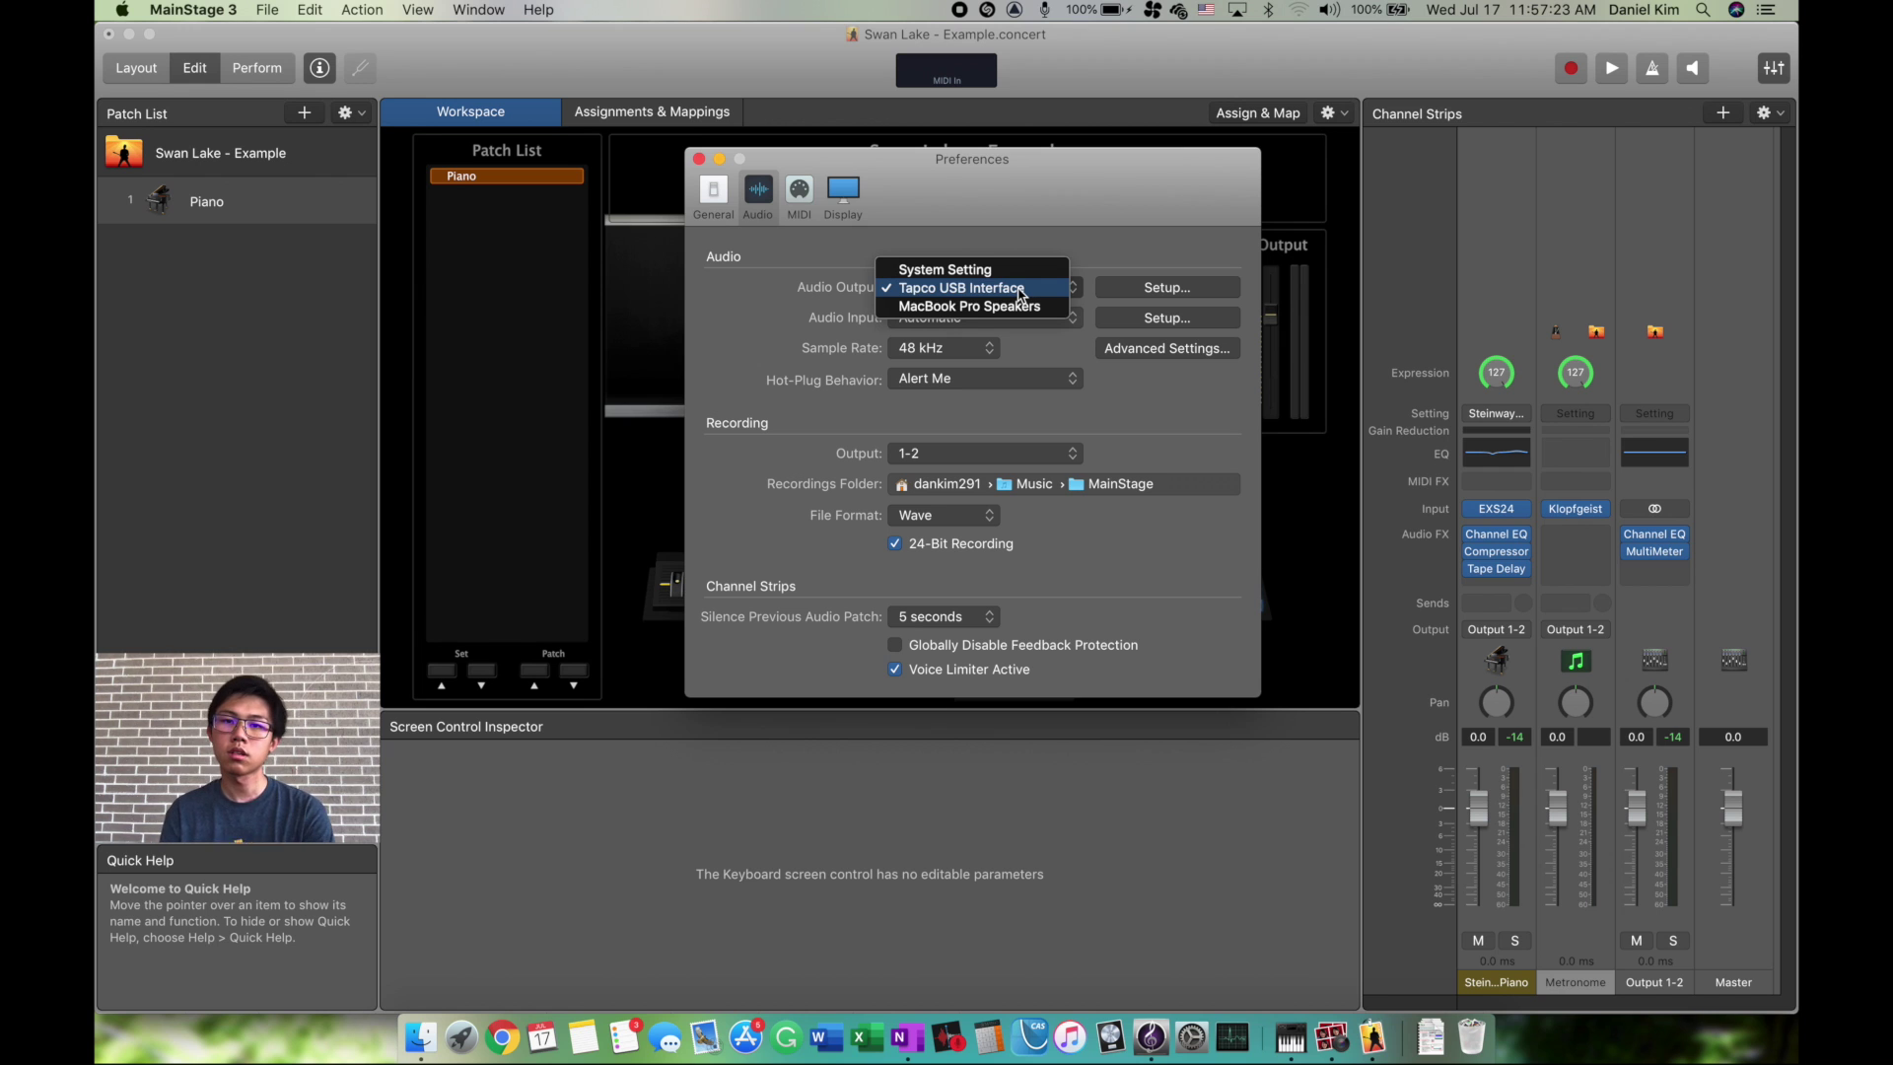
{"action": "left_click", "coordinate": [1020, 291]}
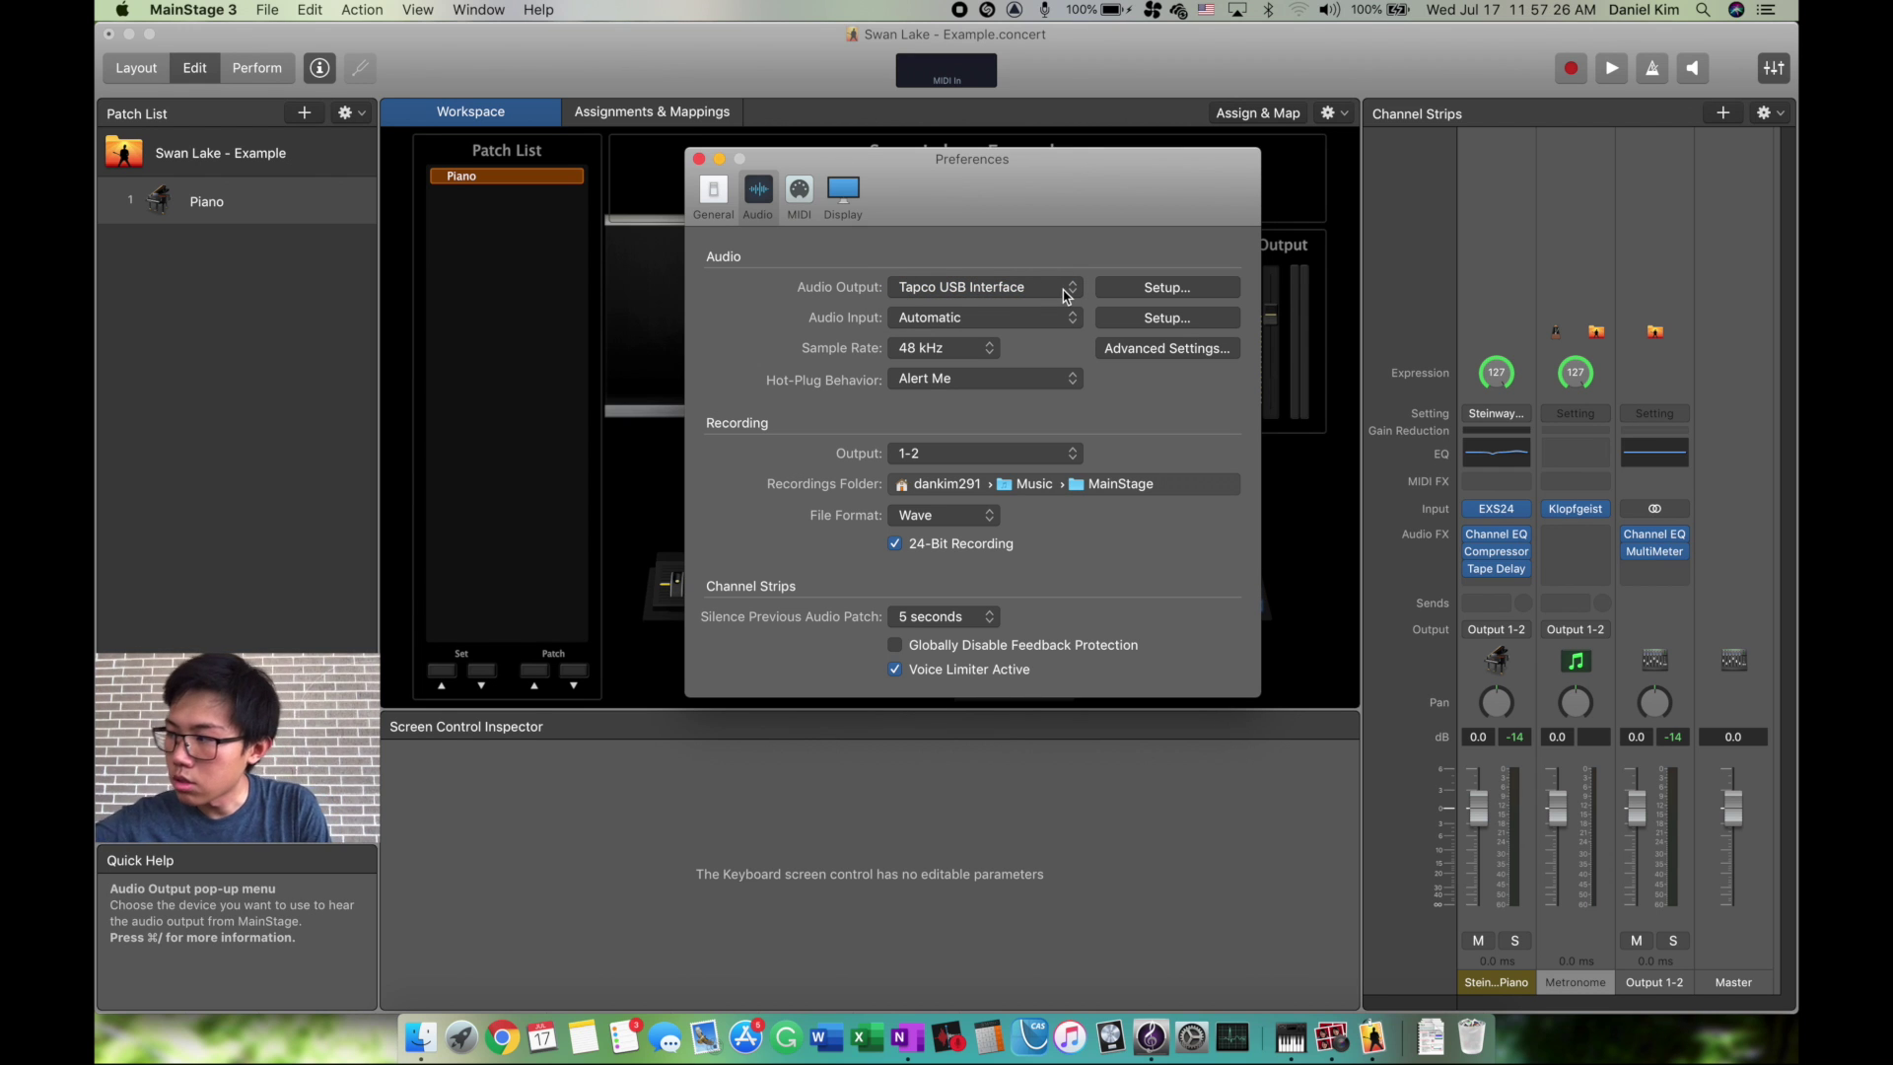
{"action": "left_click", "coordinate": [1065, 295]}
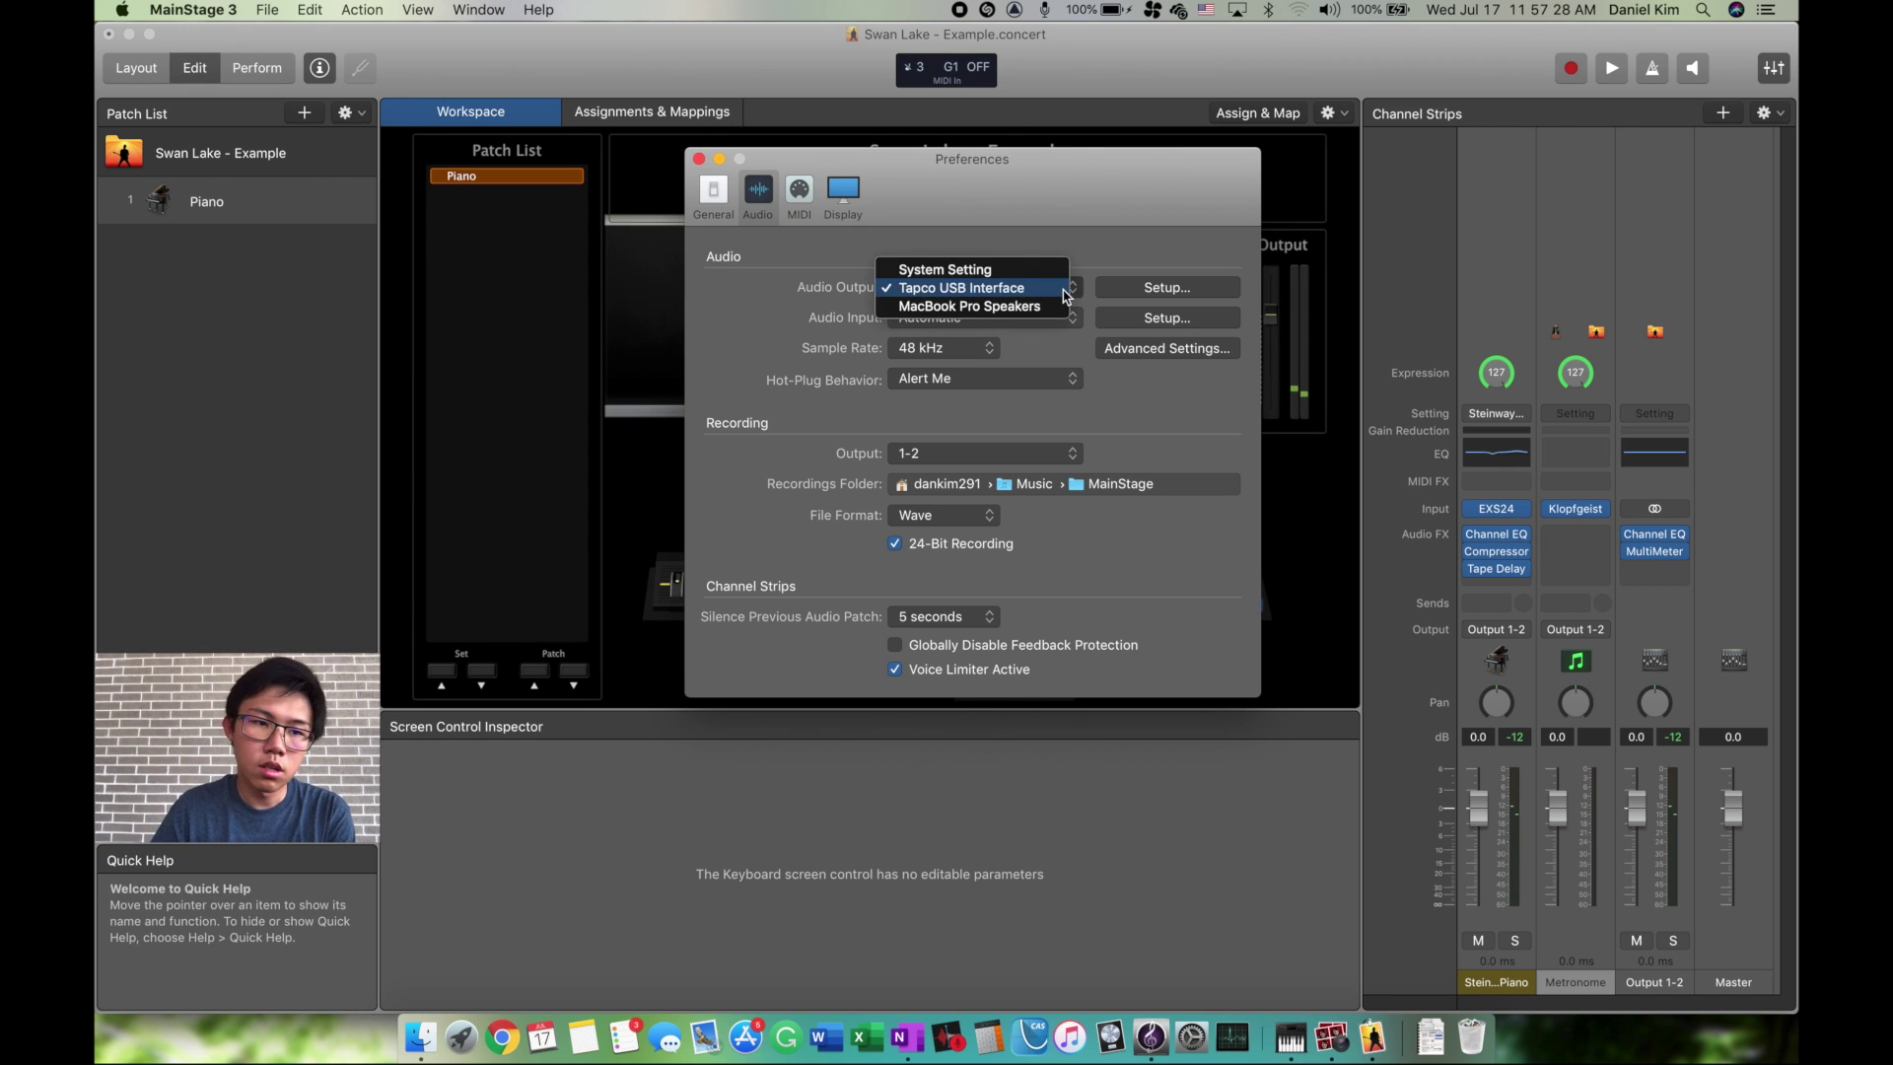
{"action": "left_click", "coordinate": [1129, 241]}
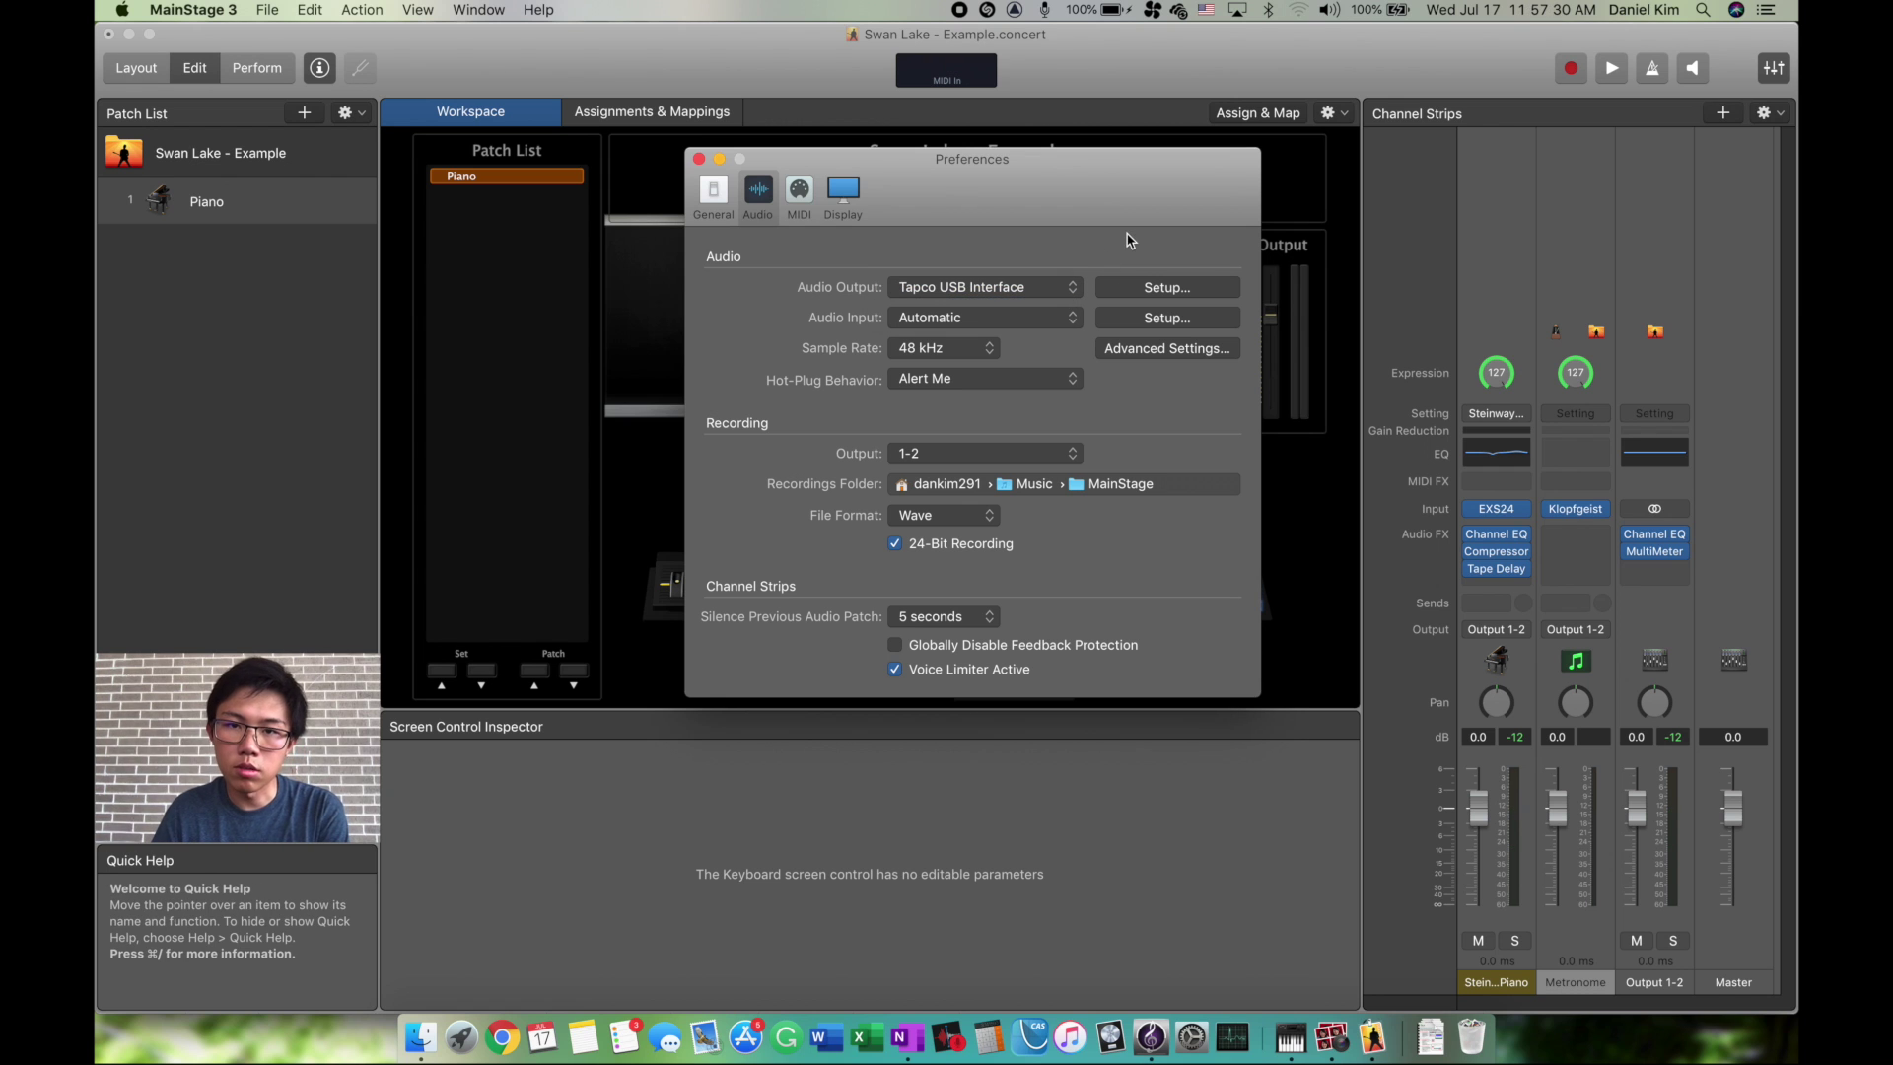
{"action": "left_click", "coordinate": [699, 158]}
In the Layer Editor, set the Steinway Grand Piano layer's High Key to C7
{"action": "left_click", "coordinate": [263, 307]}
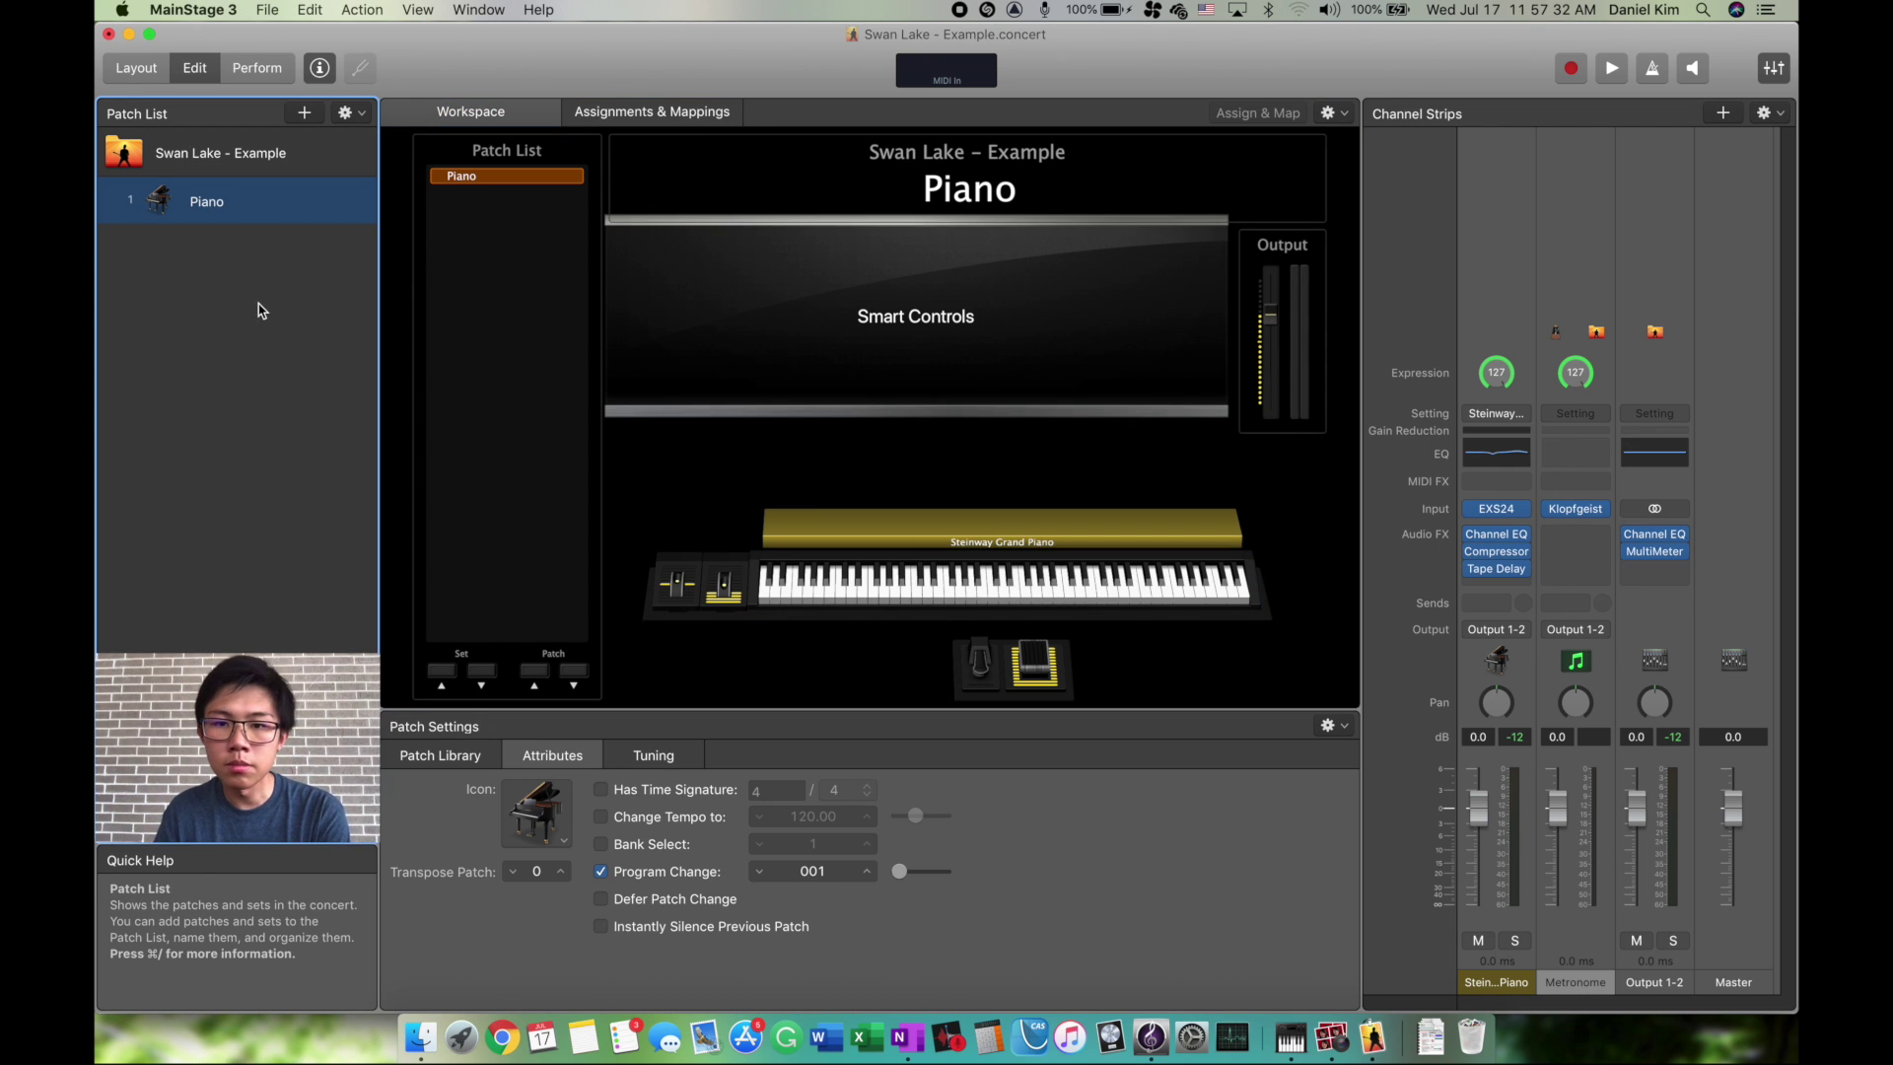
{"action": "left_click", "coordinate": [941, 564]}
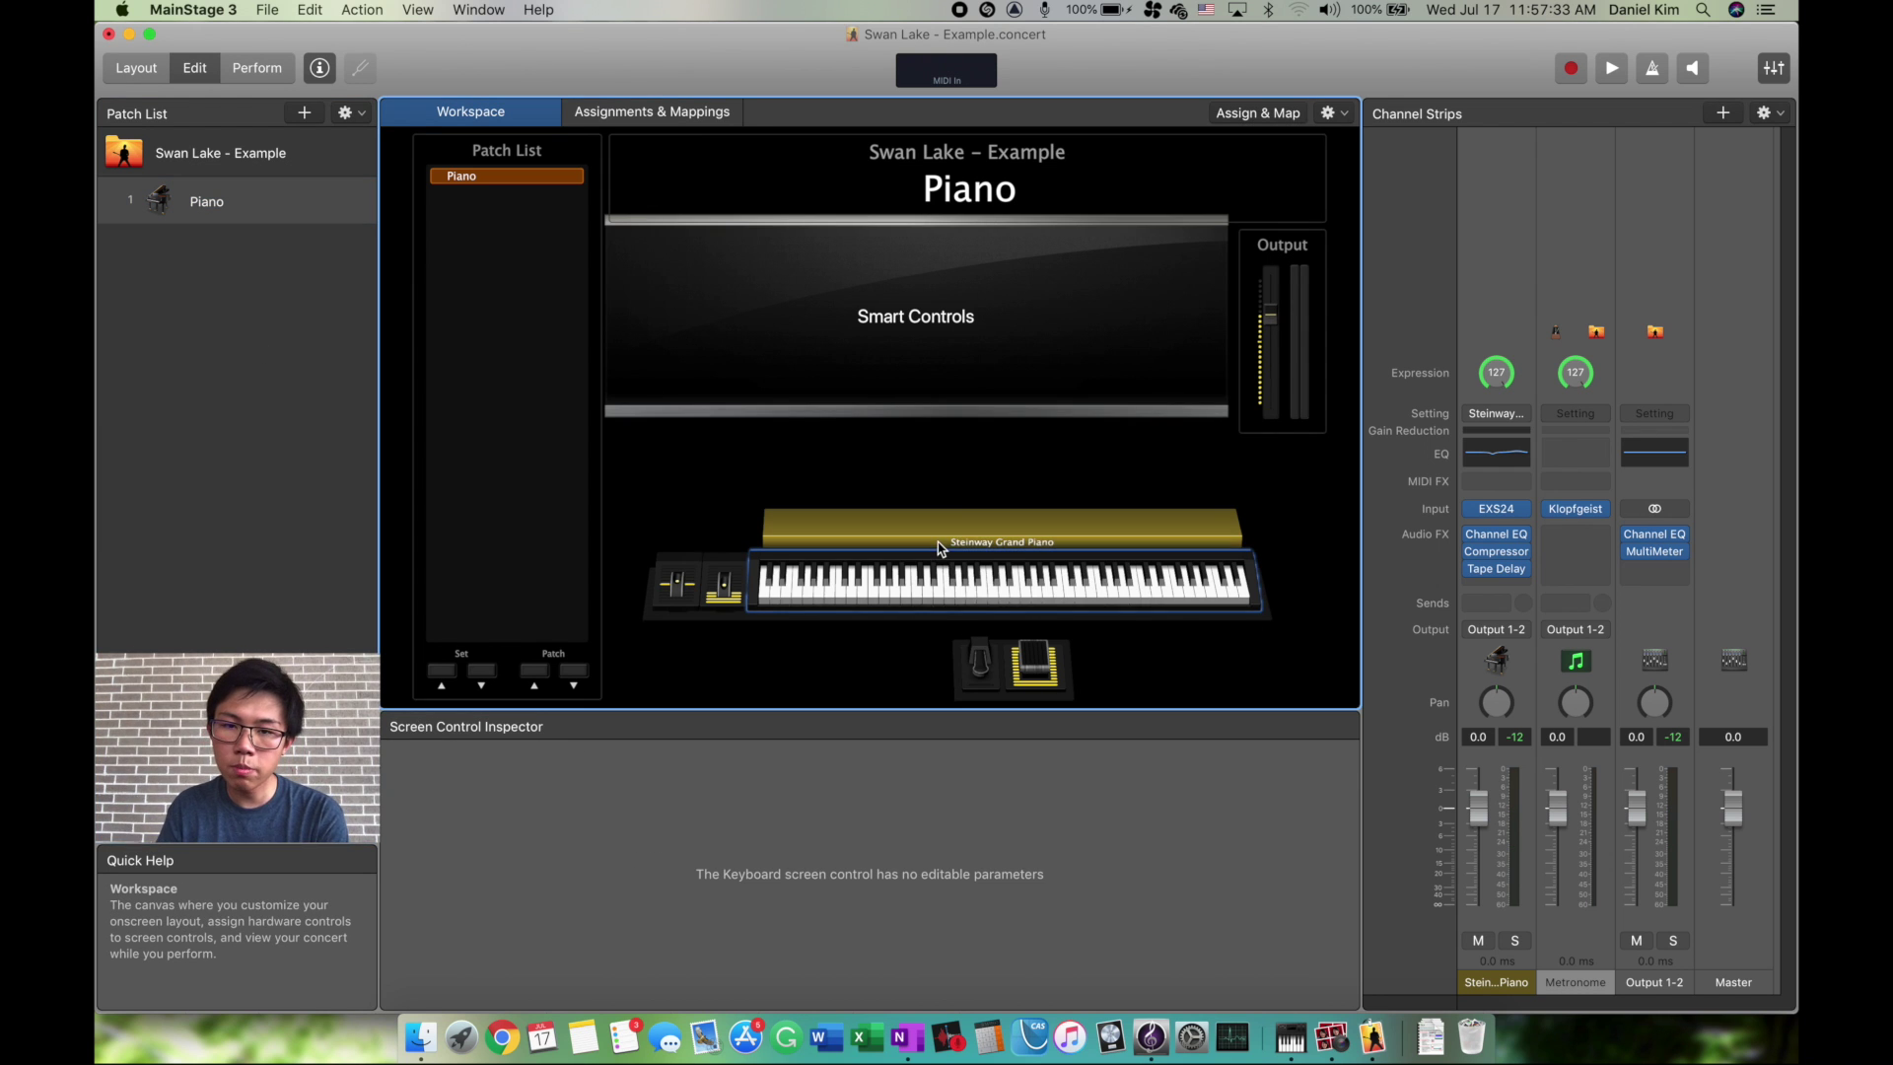
{"action": "left_click", "coordinate": [1493, 275]}
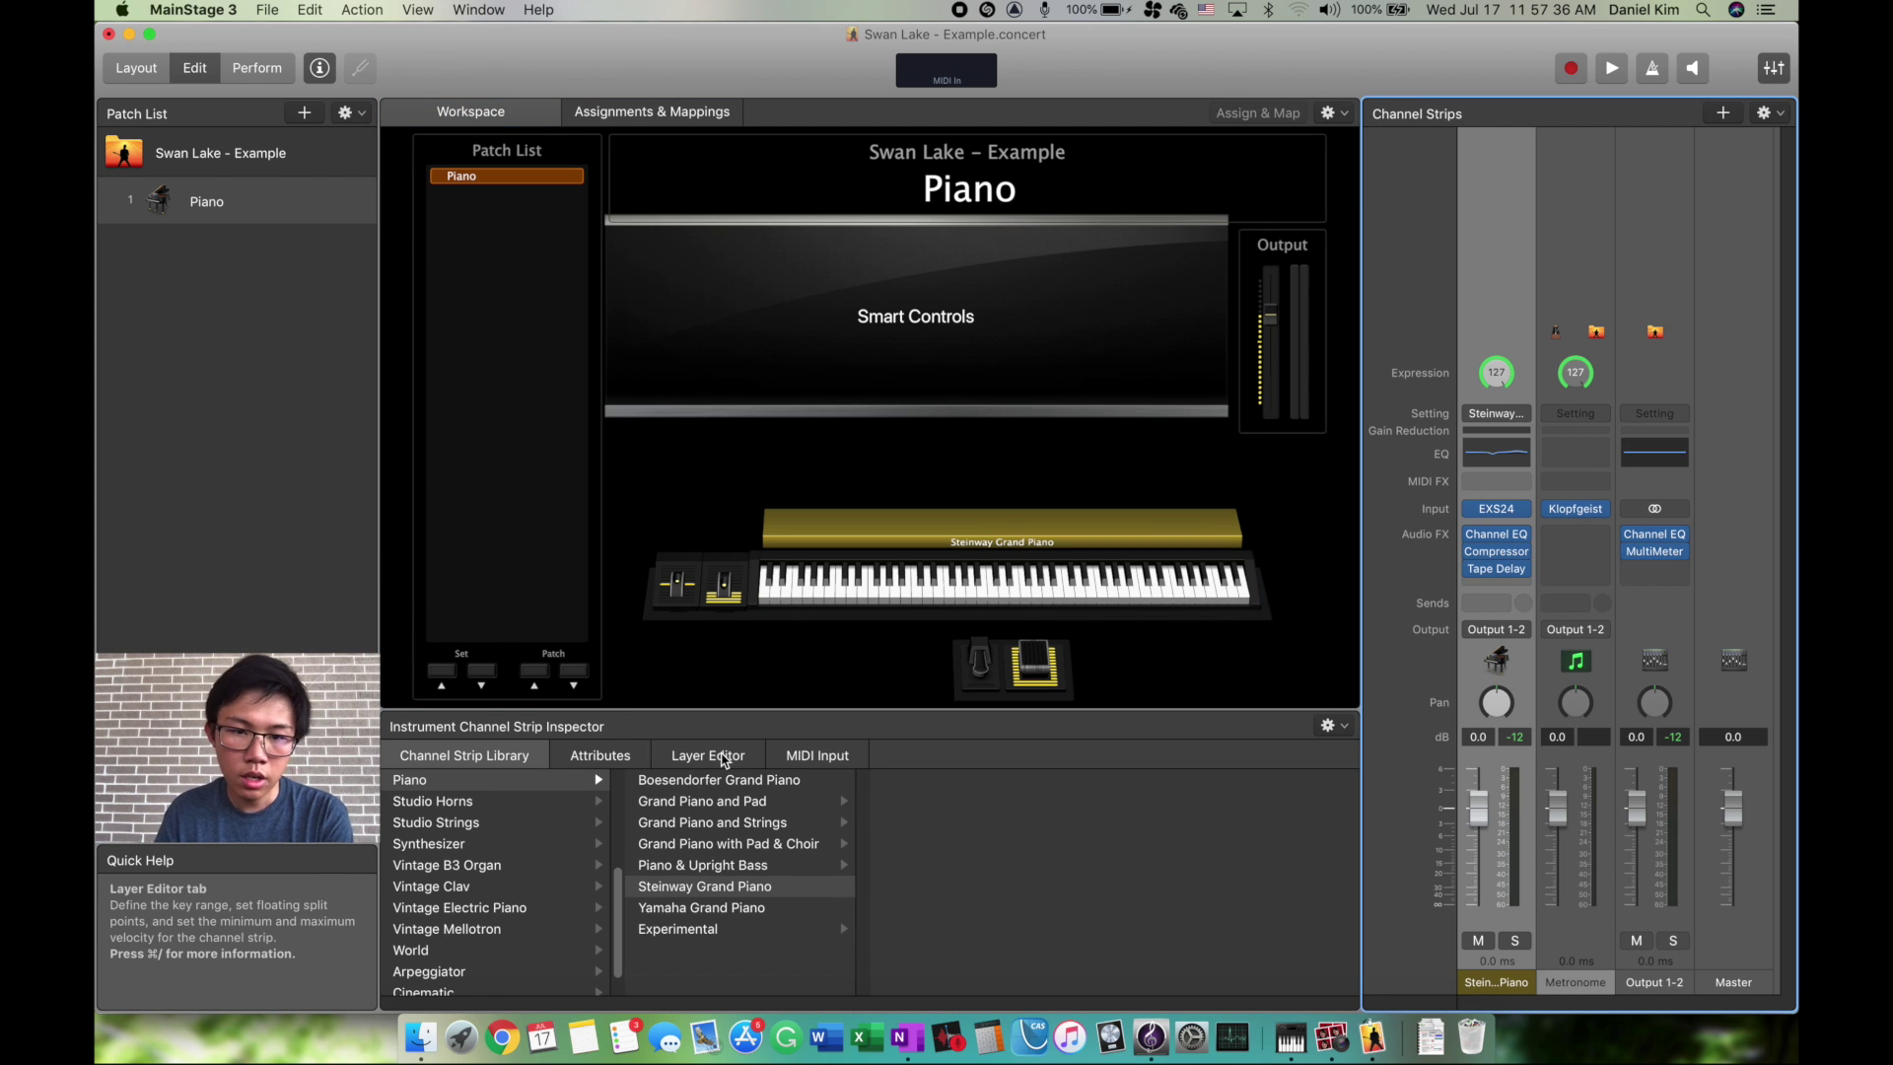
{"action": "left_click", "coordinate": [723, 761]}
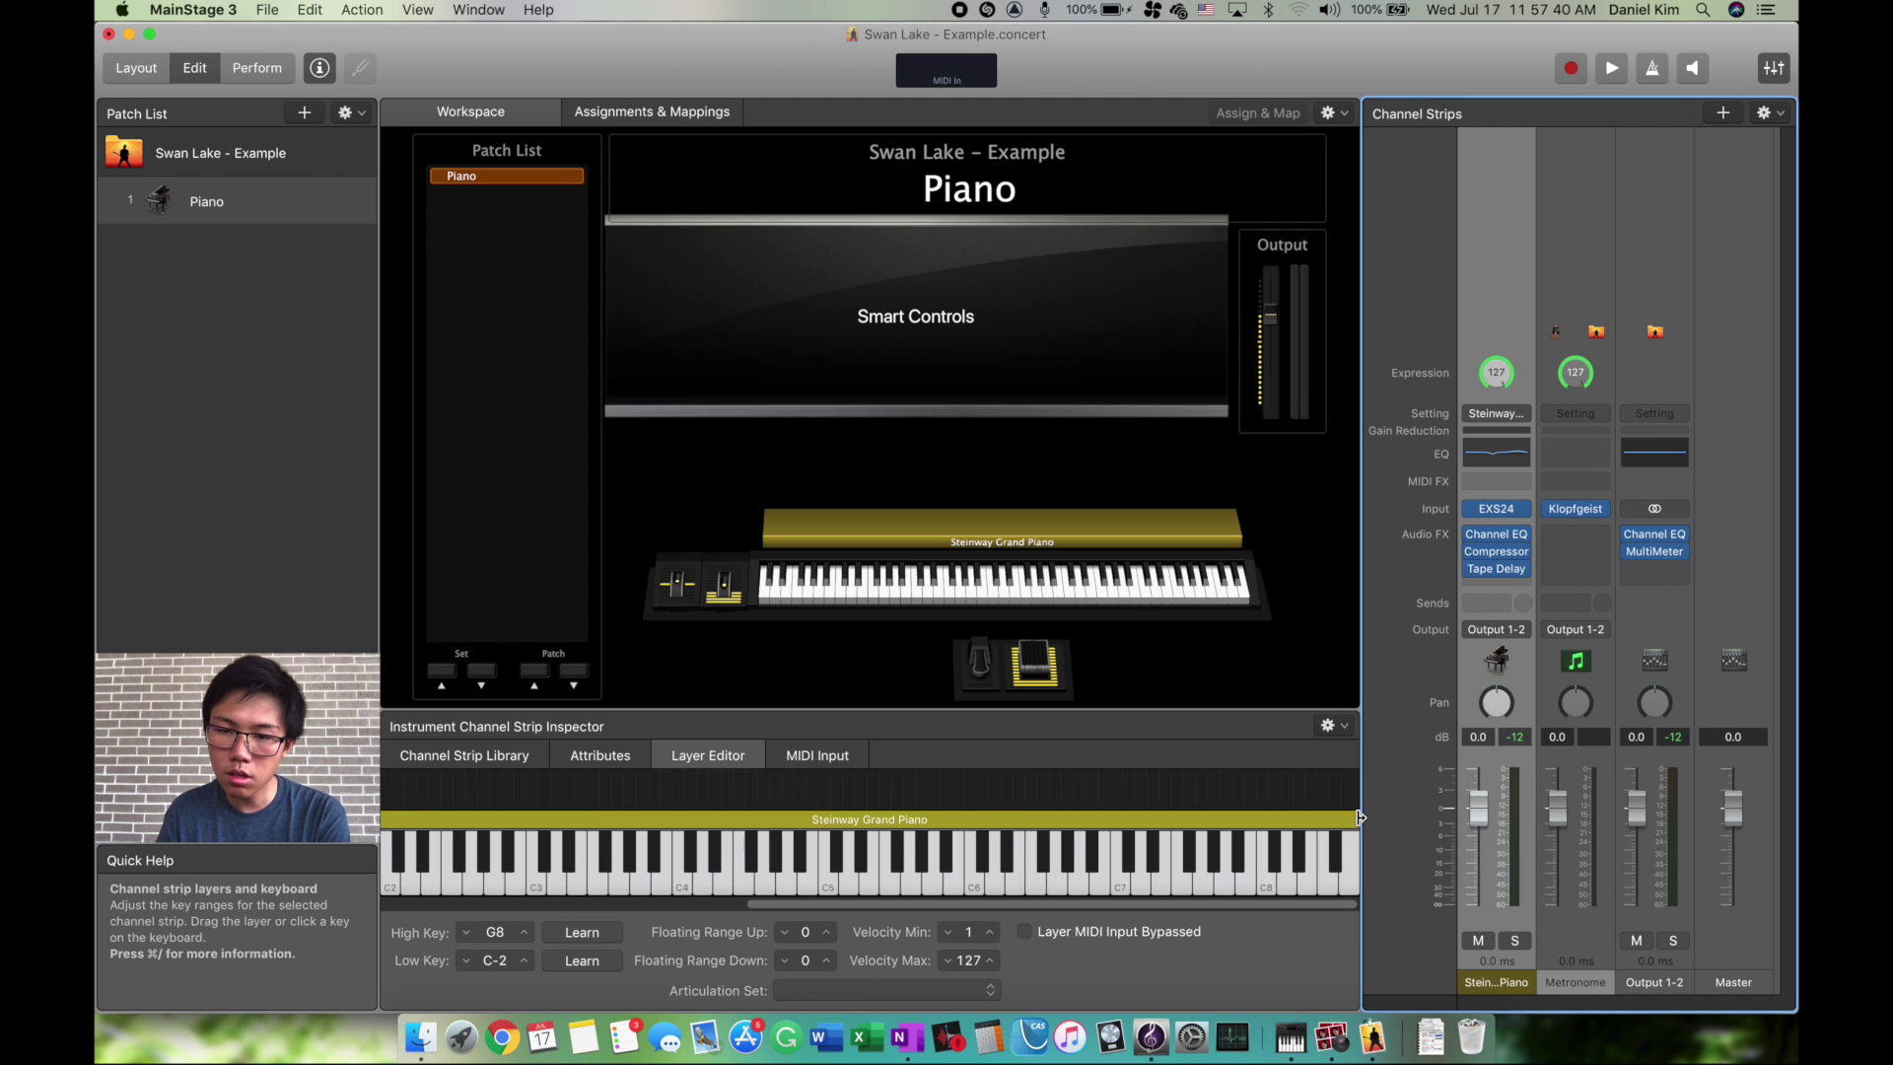
{"action": "left_click_drag", "start_coordinate": [1360, 816], "coordinate": [623, 854]}
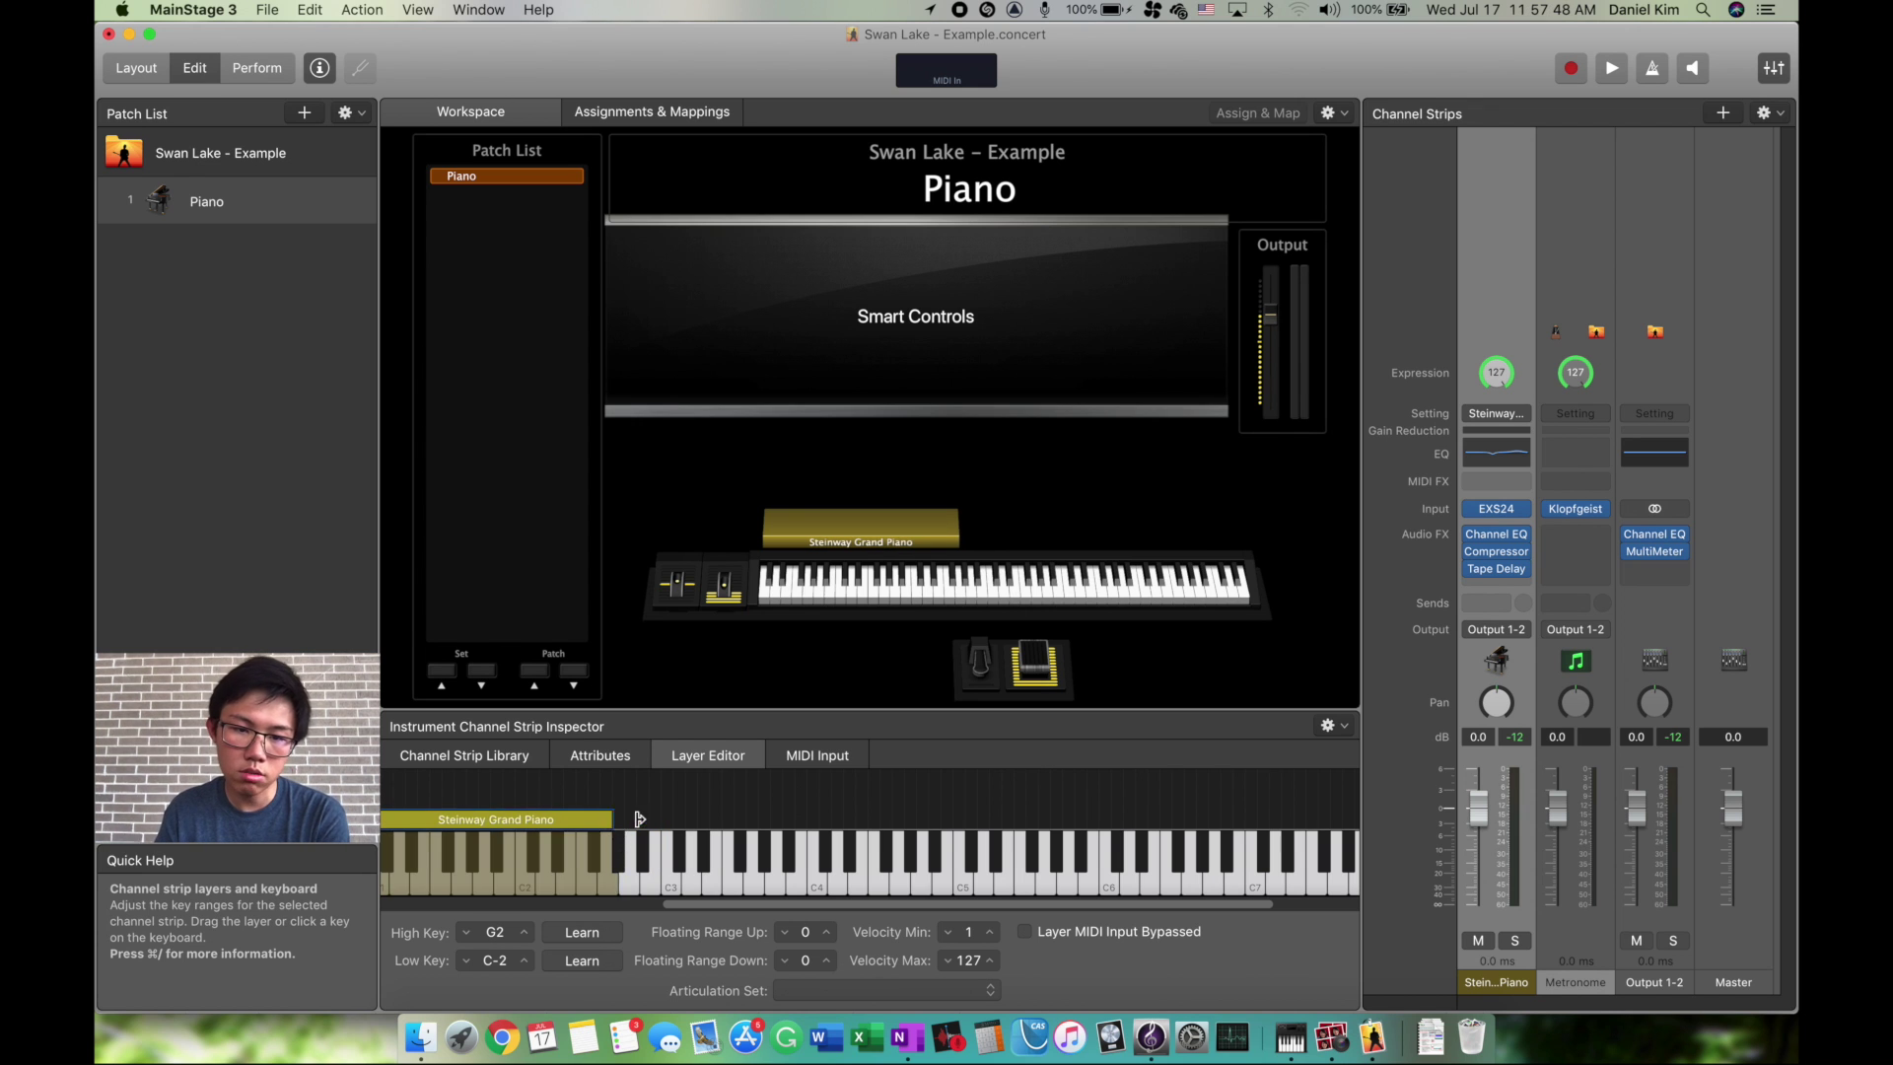
{"action": "left_click_drag", "start_coordinate": [639, 818], "coordinate": [1256, 820]}
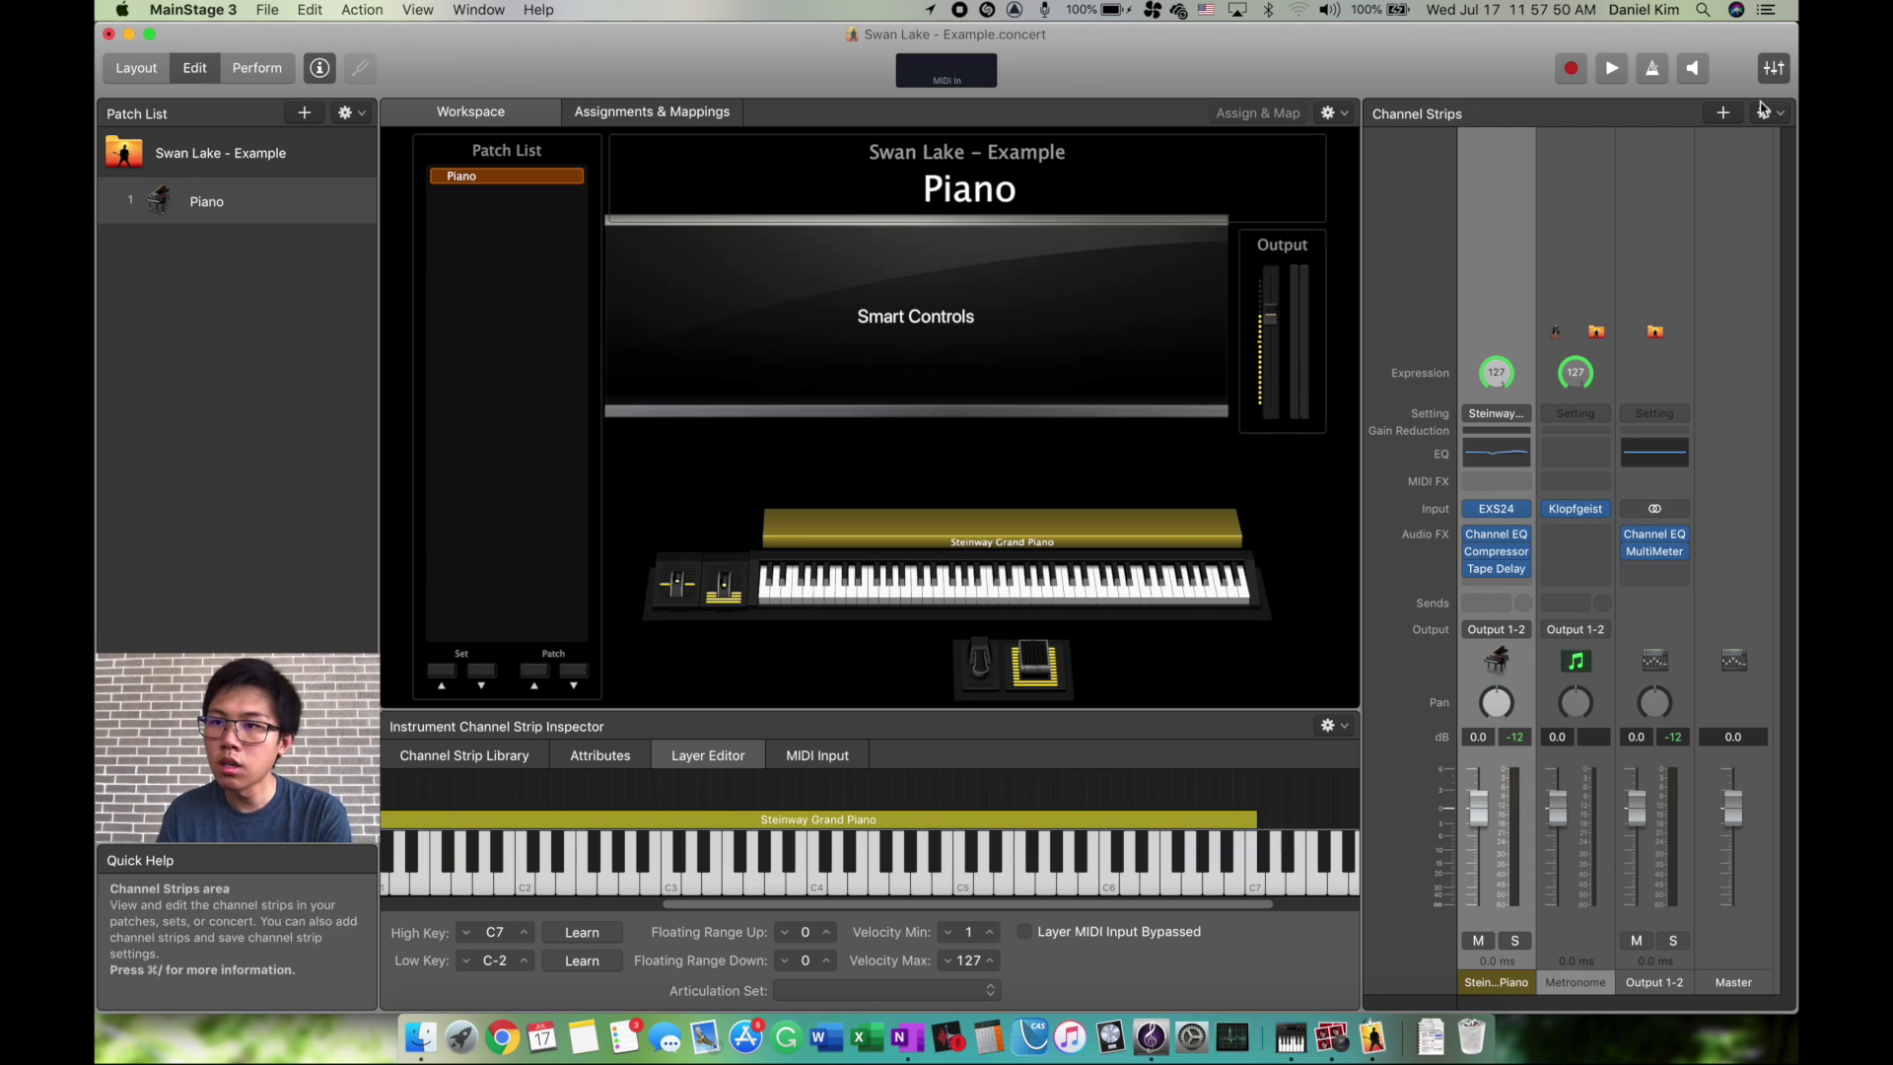
Add a second Software Instrument strip loaded with Orchestral > Harp > Harp
{"action": "left_click", "coordinate": [1723, 112]}
{"action": "left_click", "coordinate": [1214, 266]}
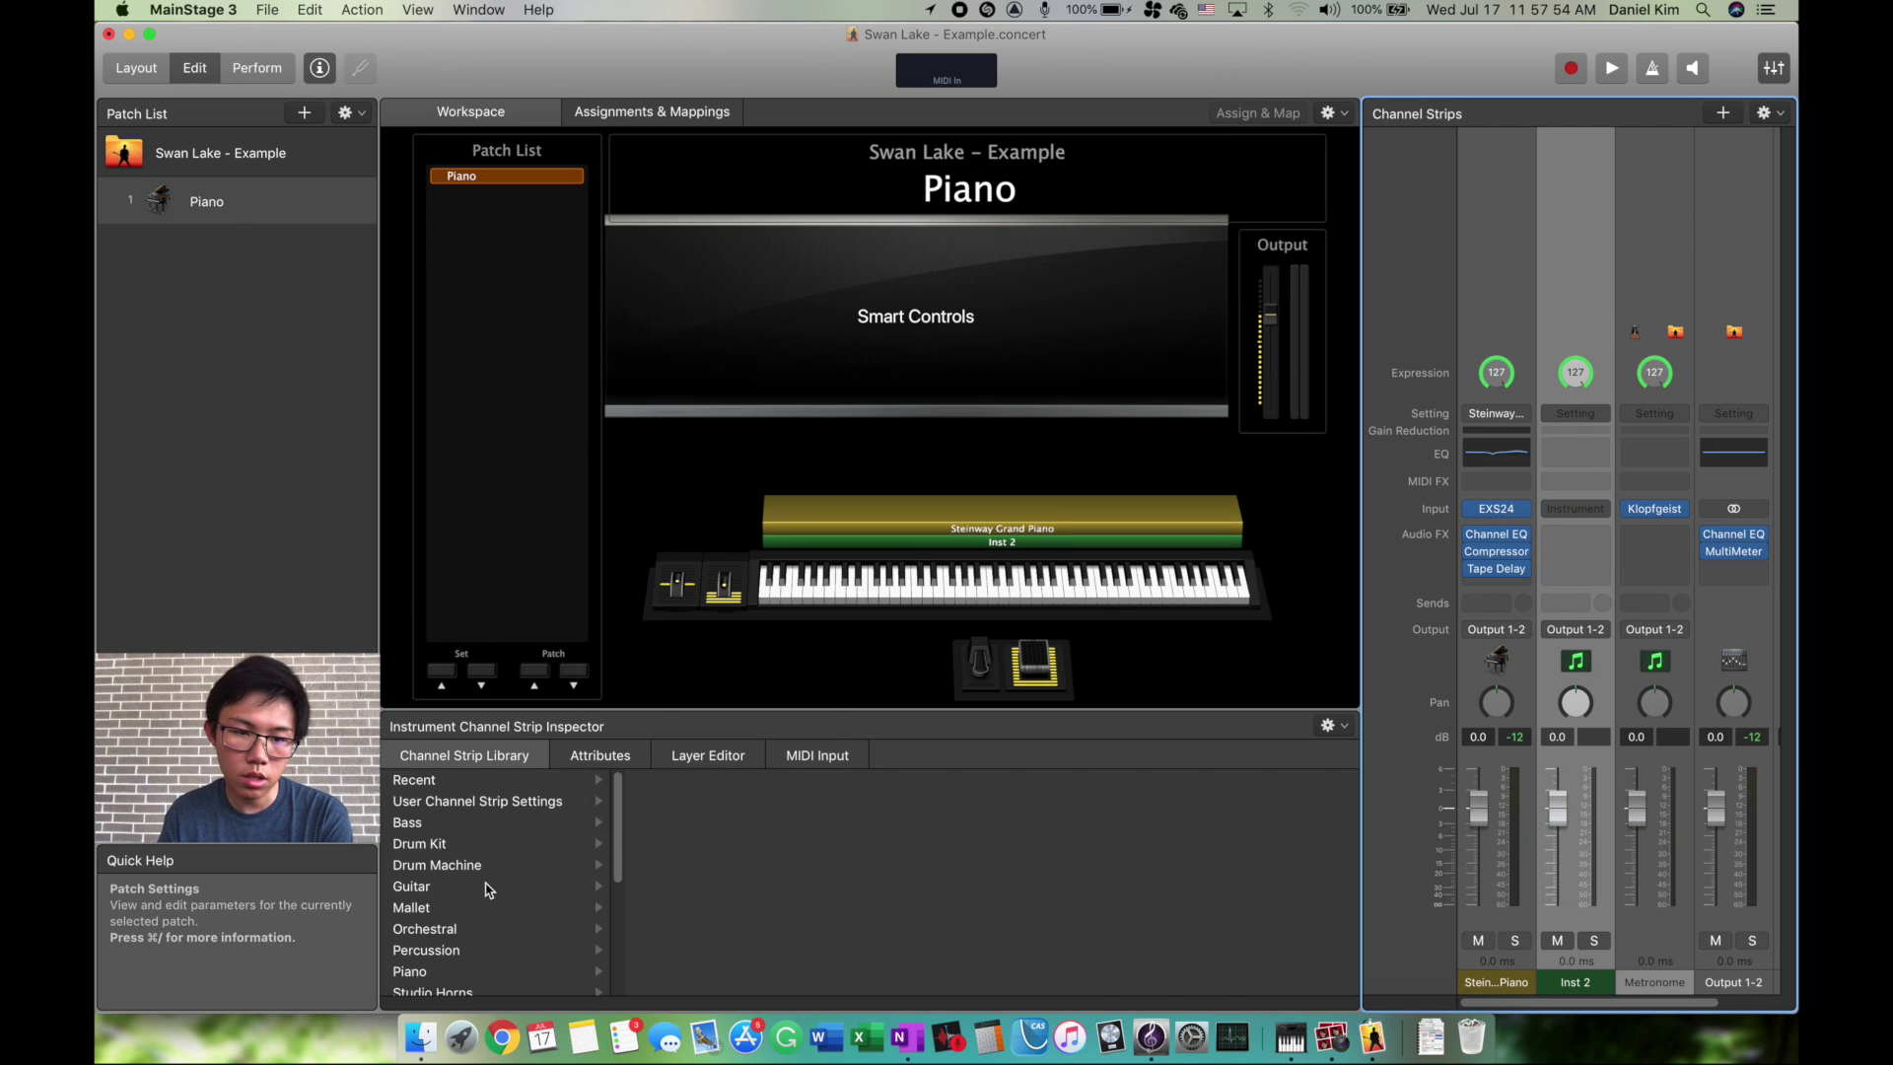
{"action": "scroll", "coordinate": [493, 892], "scroll_direction": "down", "scroll_amount": 3}
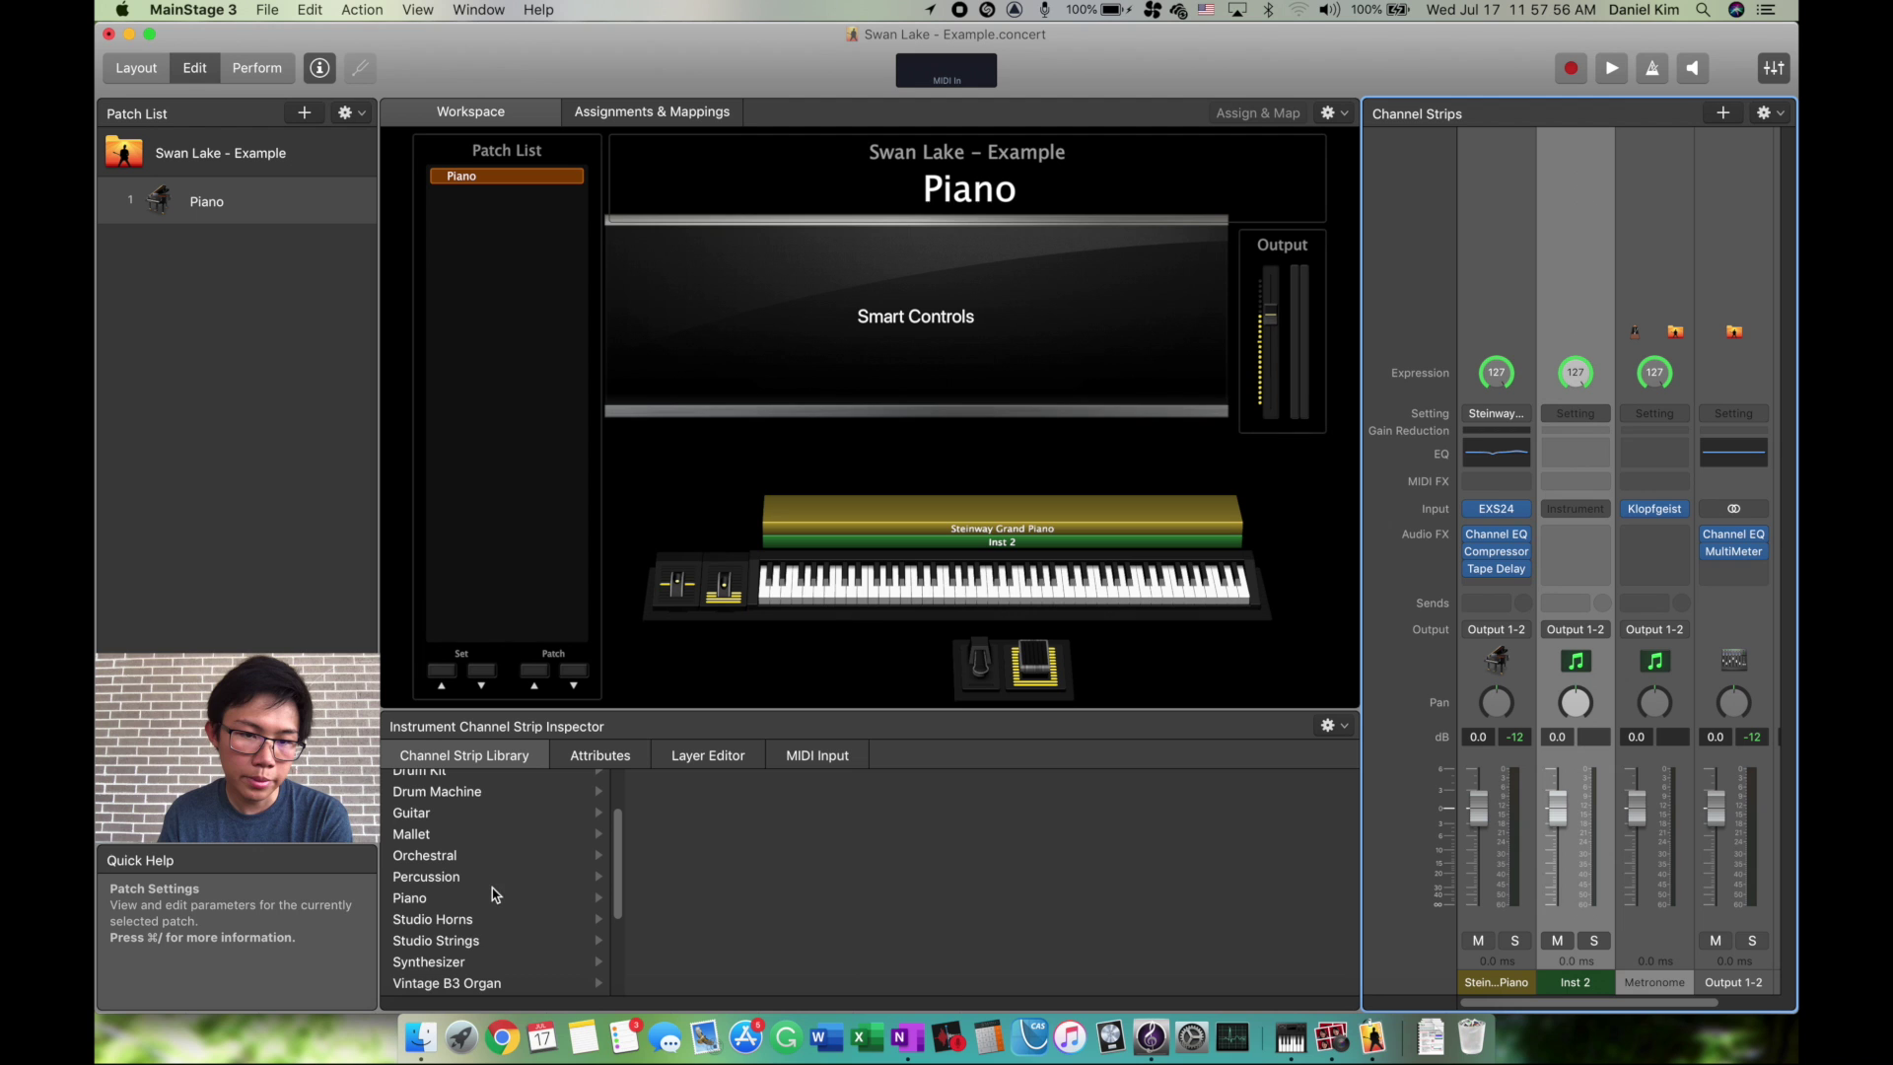
{"action": "scroll", "coordinate": [439, 936], "scroll_direction": "up", "scroll_amount": 3}
{"action": "left_click", "coordinate": [438, 919]}
{"action": "left_click", "coordinate": [652, 822]}
{"action": "left_click", "coordinate": [931, 780]}
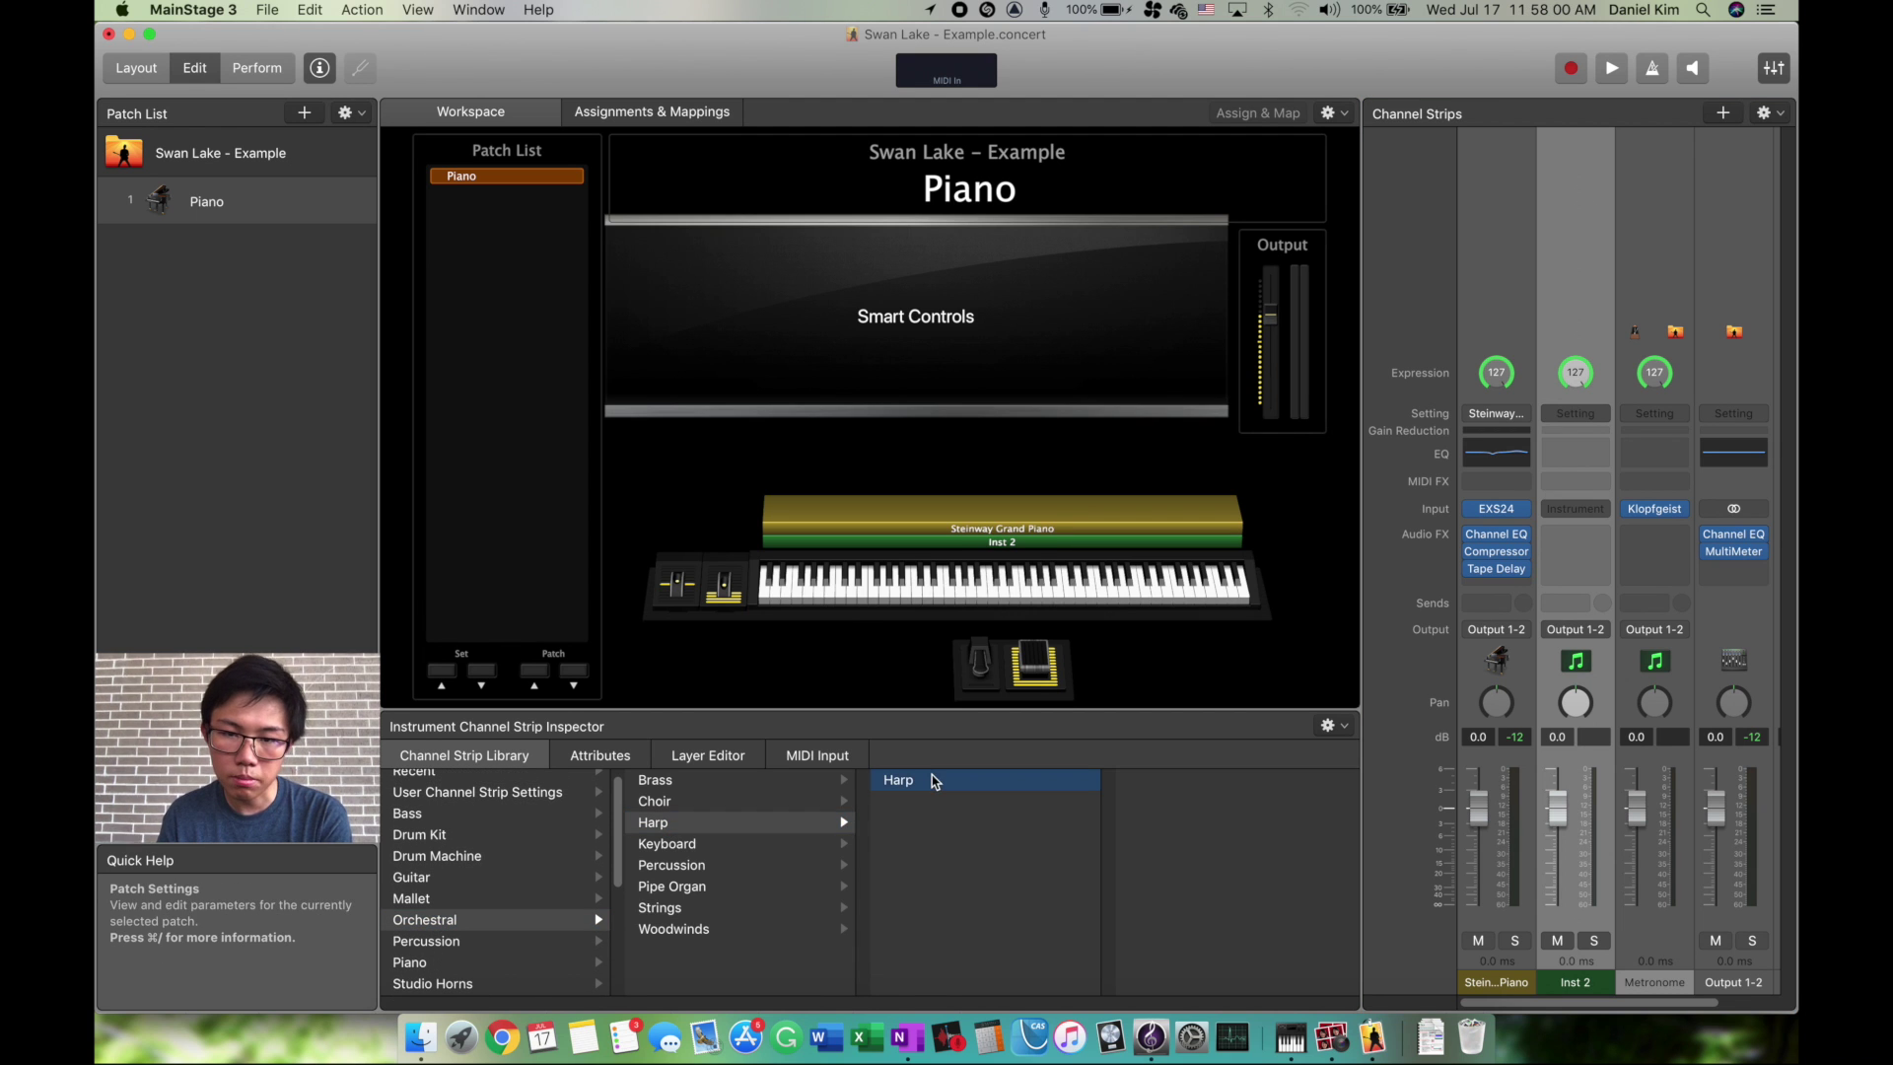
{"action": "left_click", "coordinate": [1124, 604]}
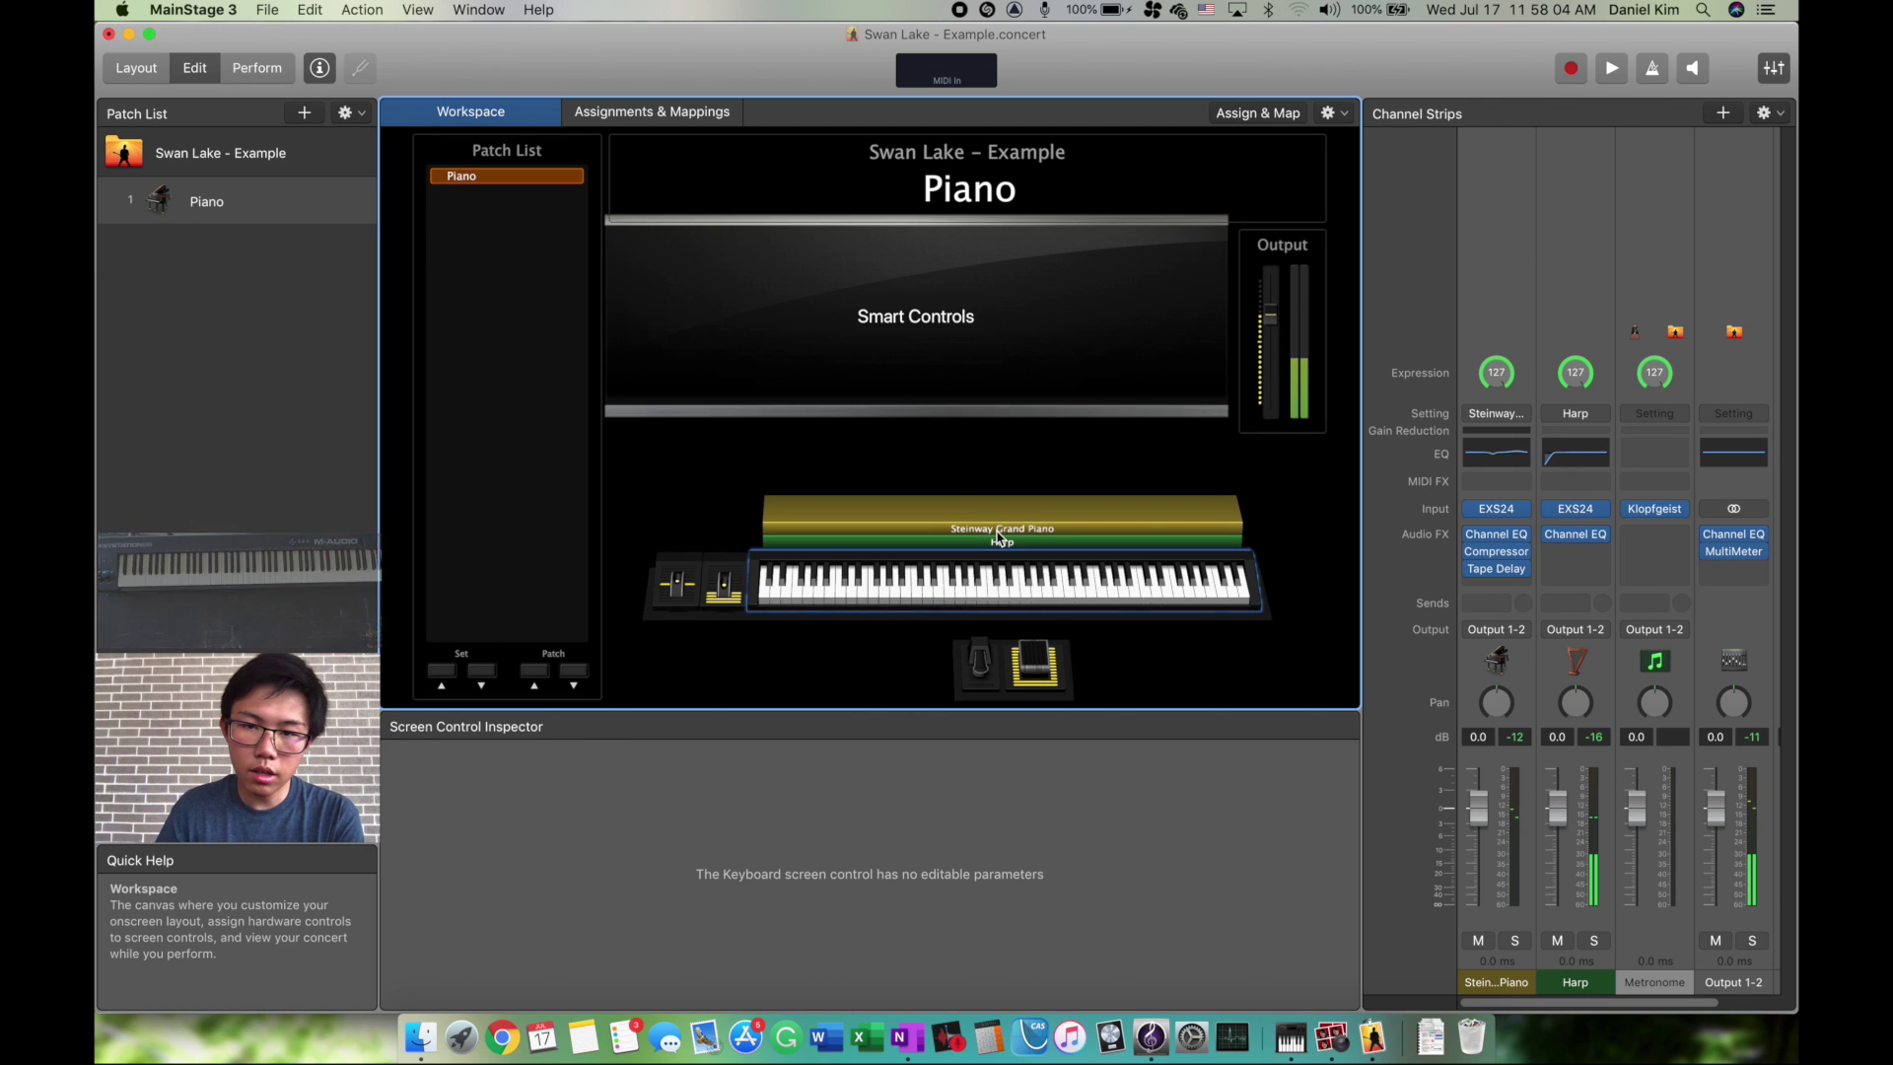
Lower the Steinway layer's top key to C#1 and extend the Harp layer's low key to A-1
{"action": "left_click", "coordinate": [1001, 655]}
{"action": "left_click", "coordinate": [708, 756]}
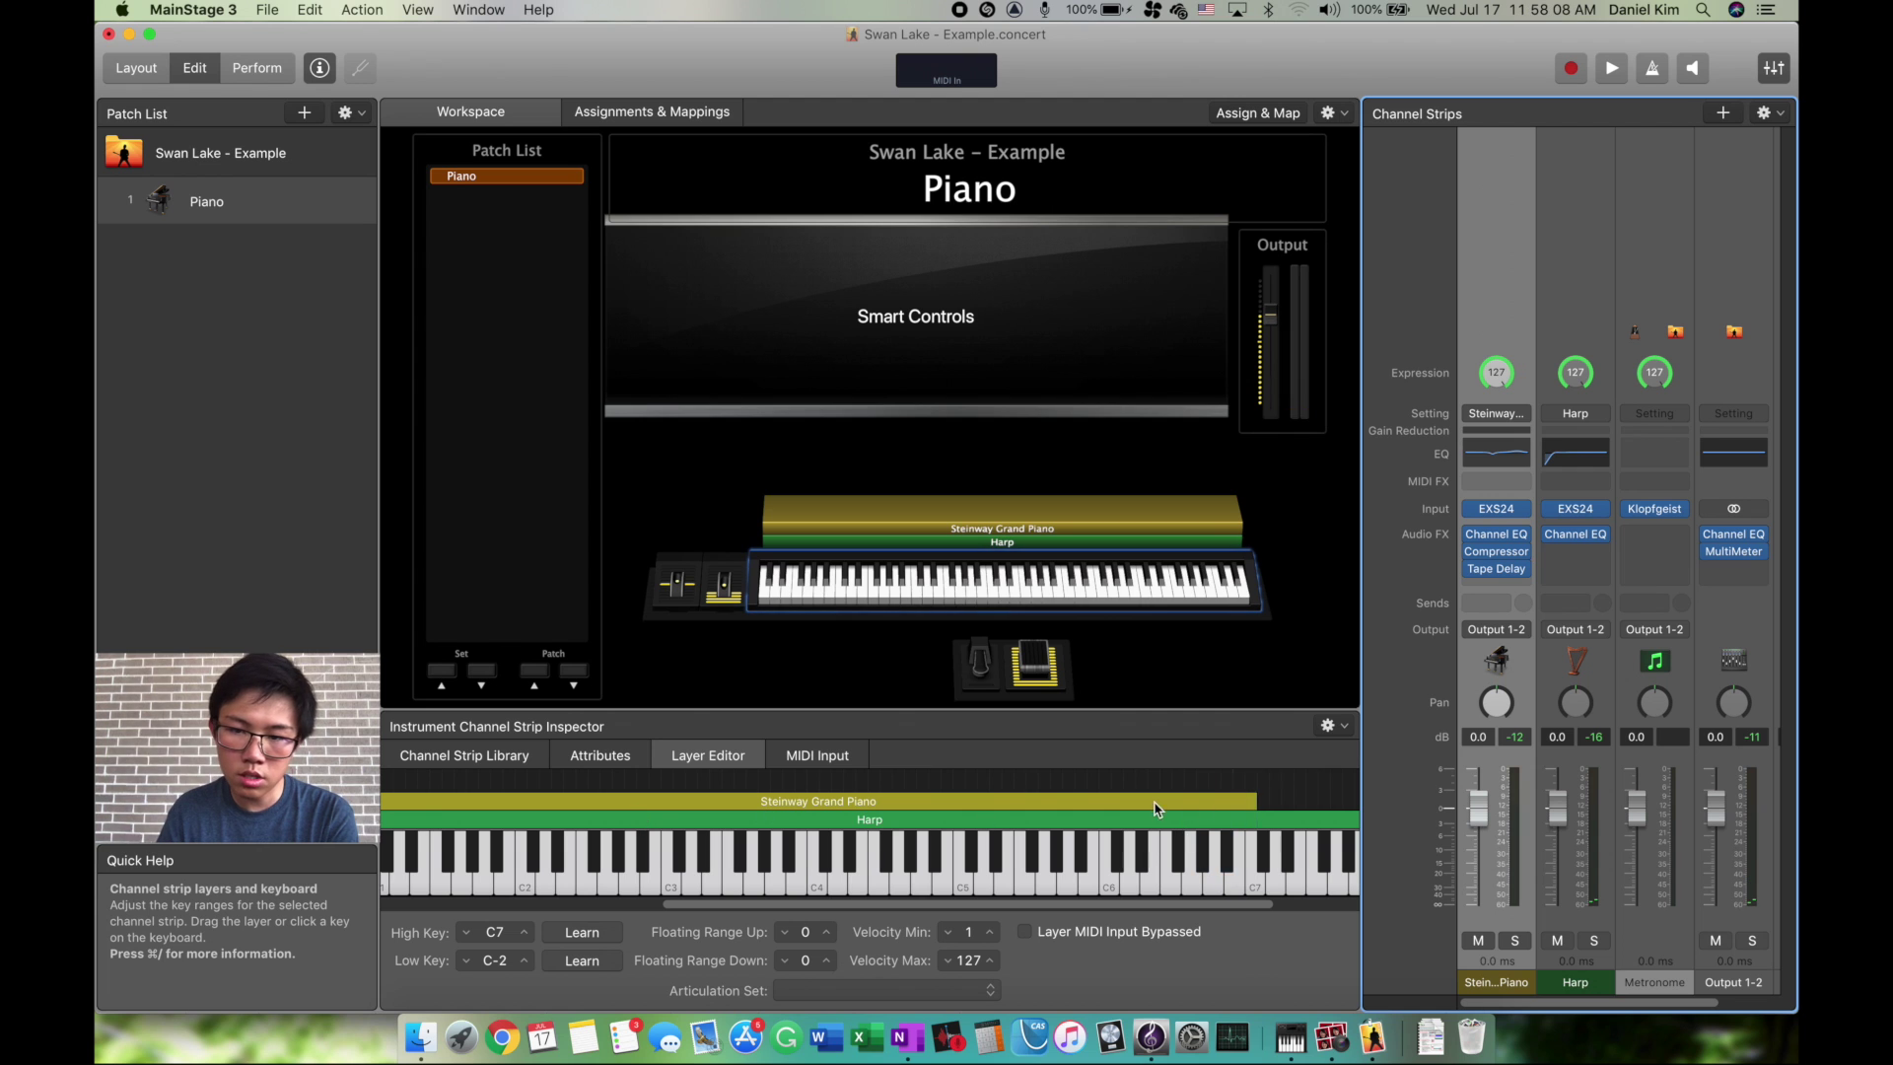
{"action": "left_click_drag", "start_coordinate": [1258, 796], "coordinate": [840, 838]}
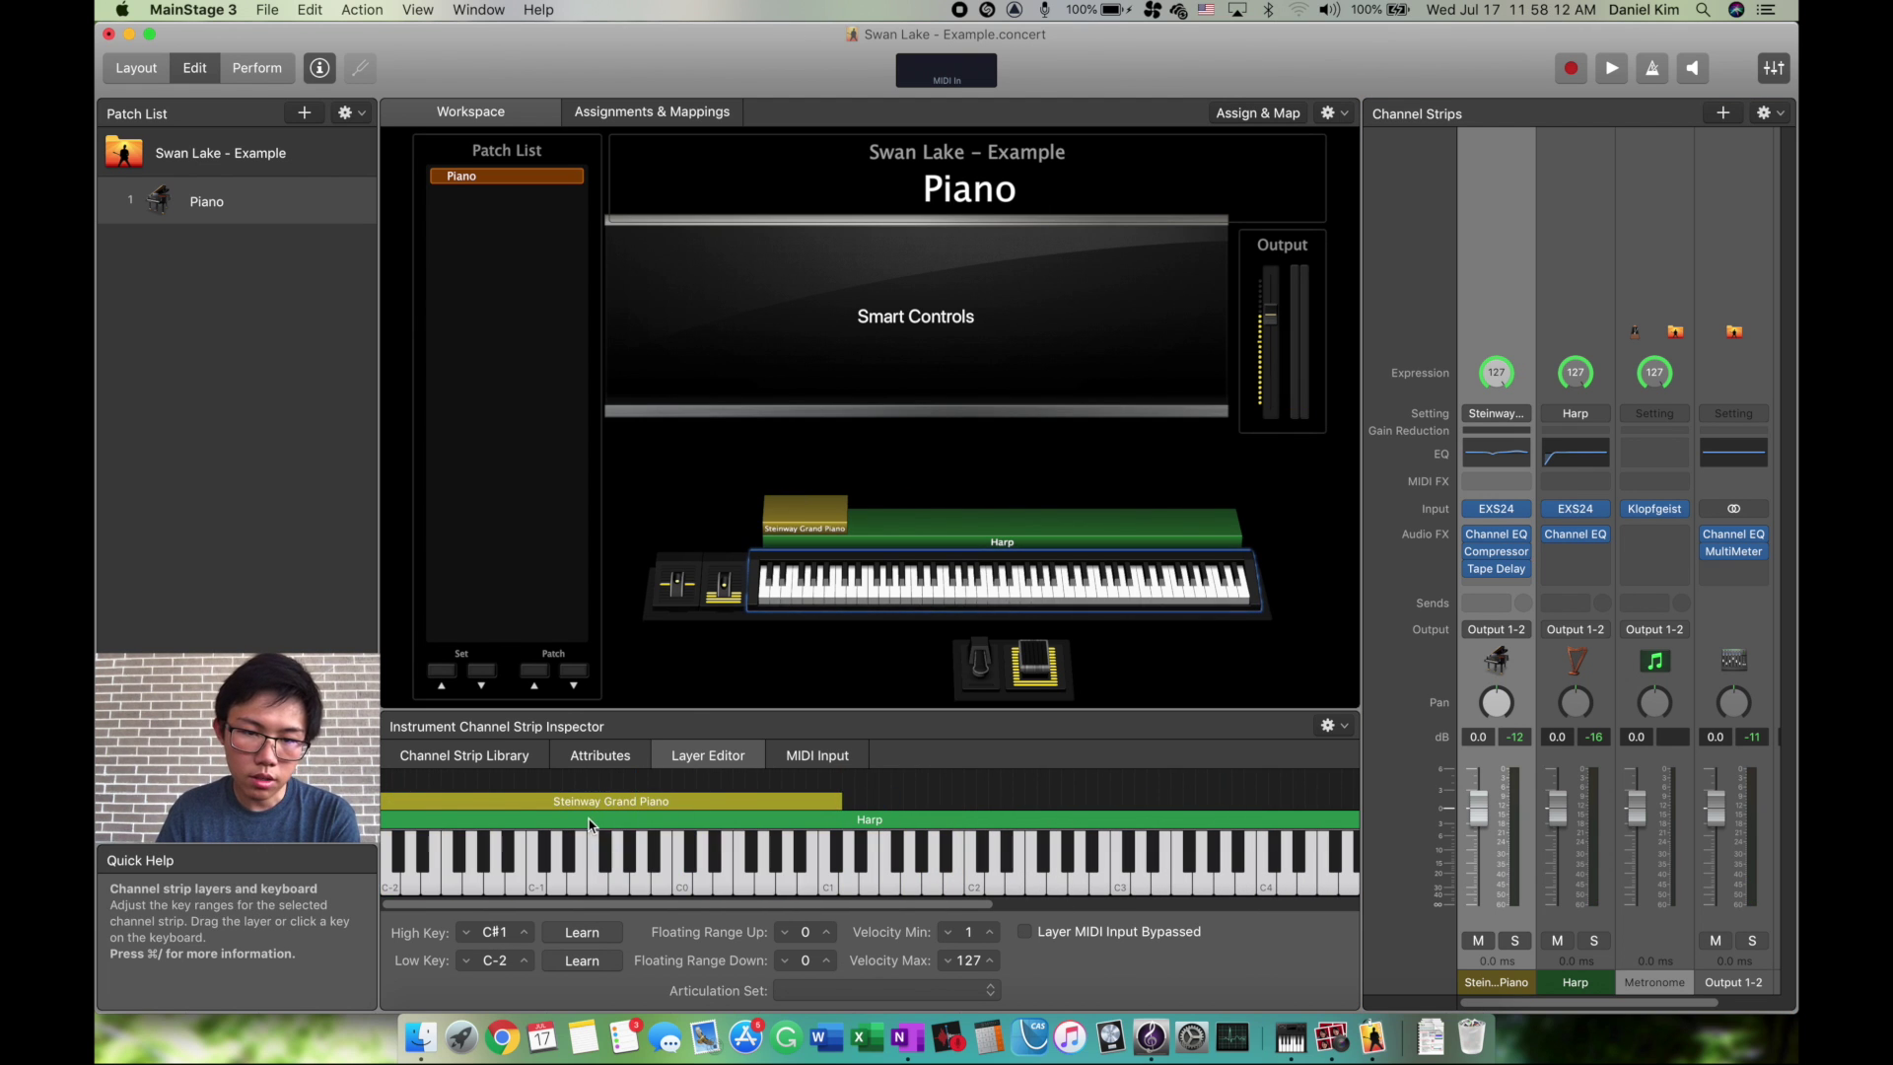
{"action": "left_click", "coordinate": [382, 821]}
{"action": "left_click_drag", "start_coordinate": [383, 817], "coordinate": [840, 810]}
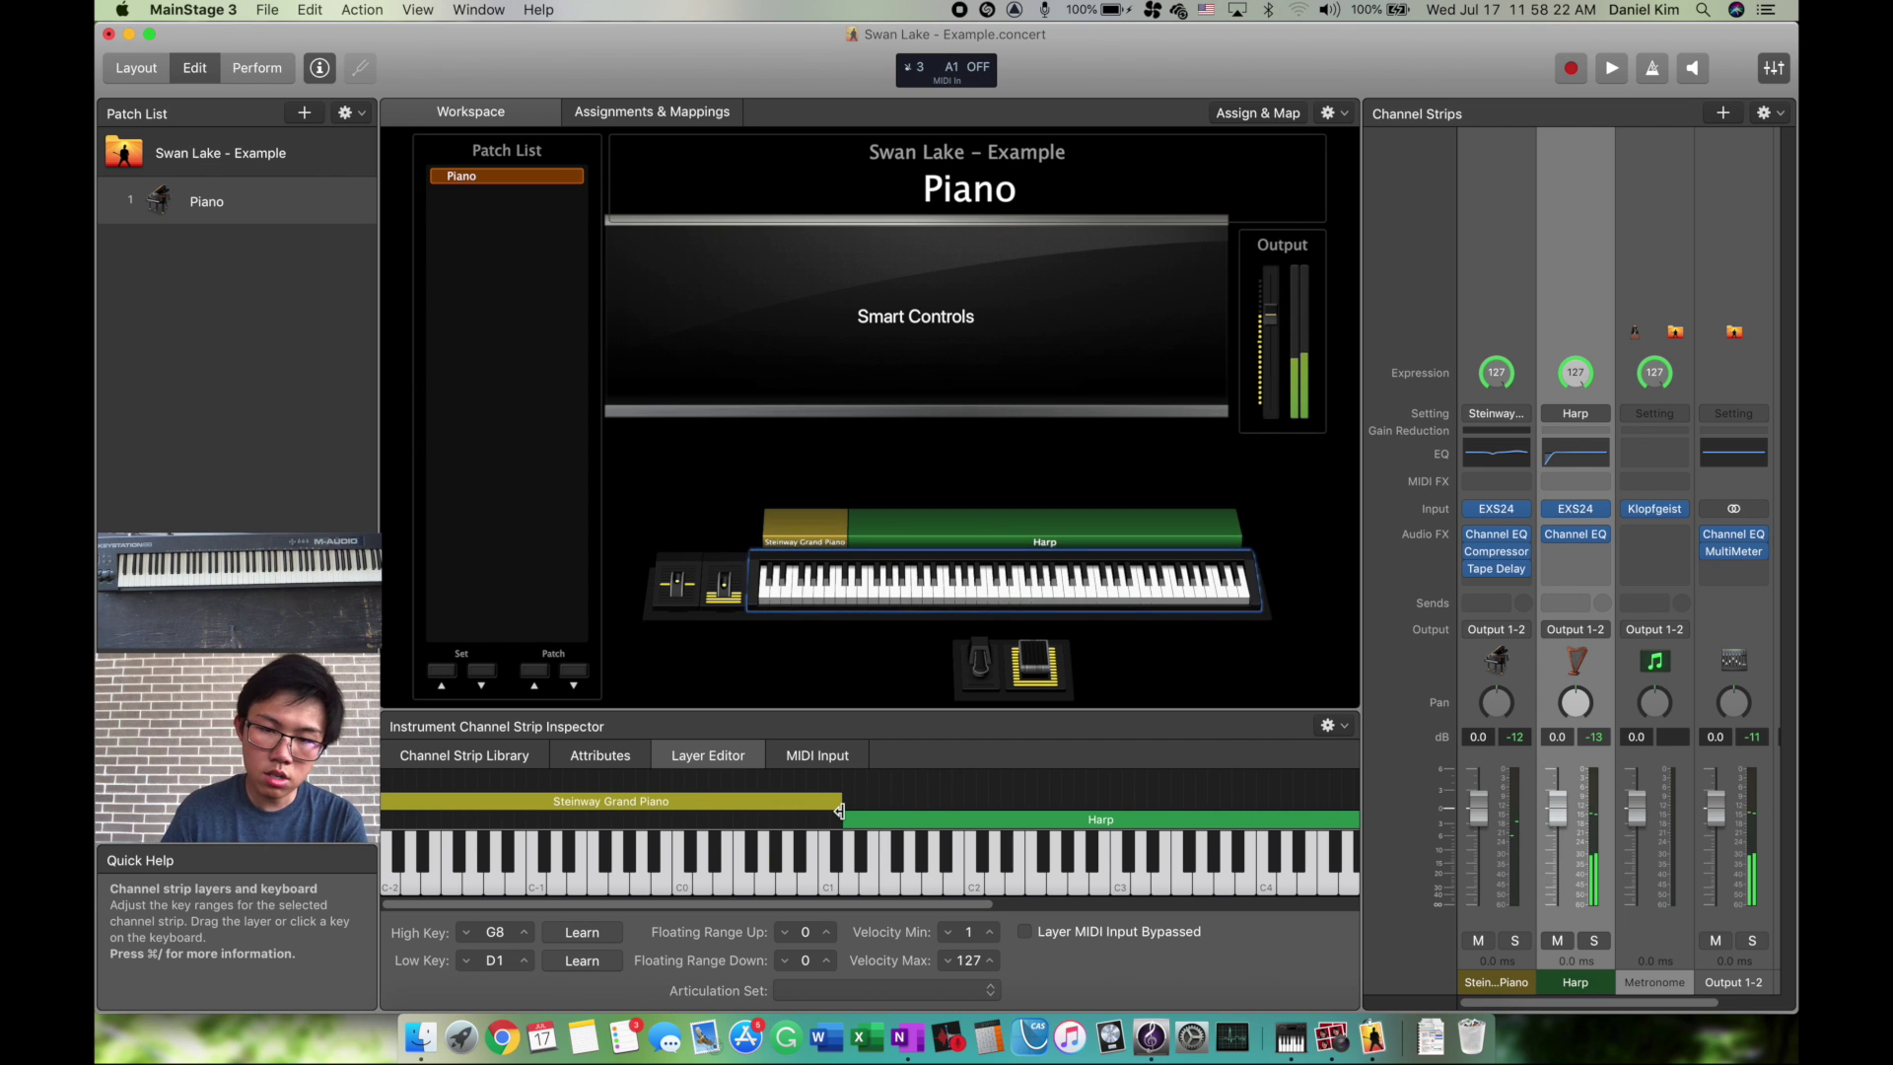
{"action": "left_click_drag", "start_coordinate": [838, 810], "coordinate": [637, 810]}
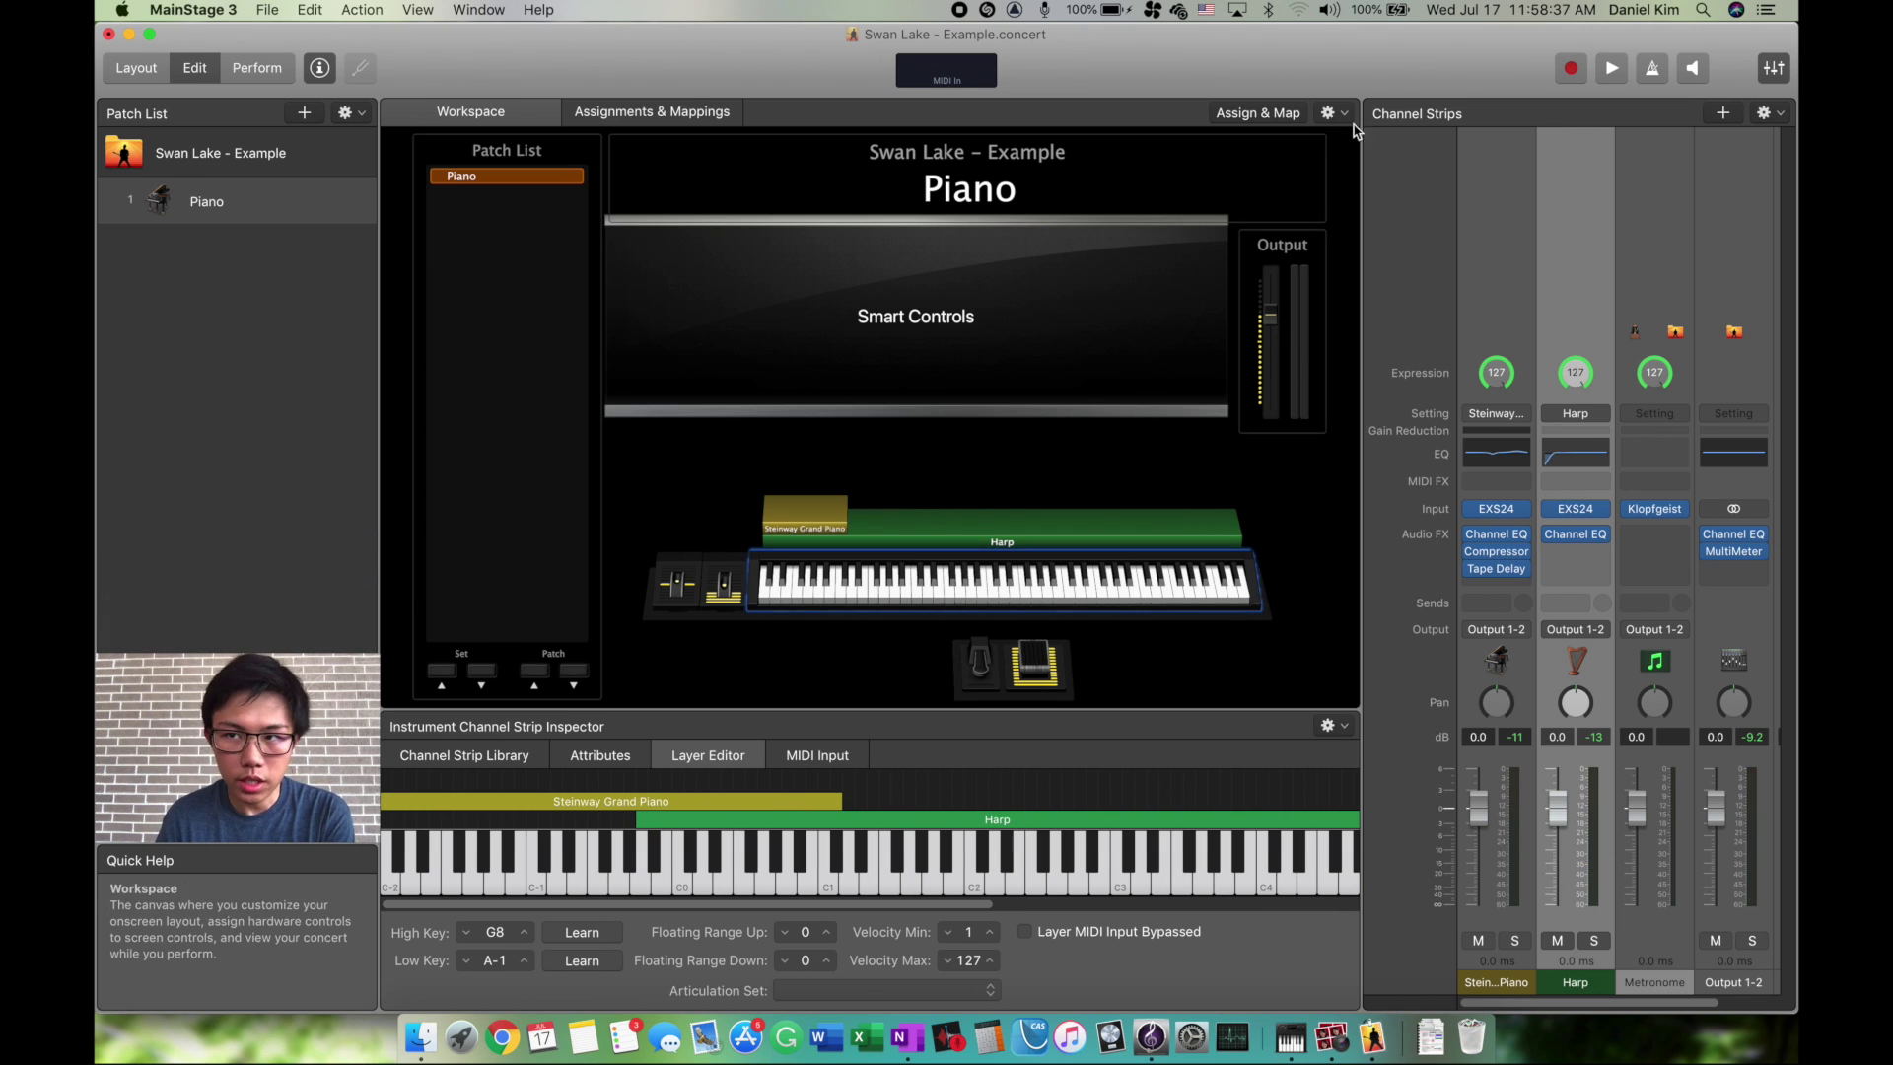
{"action": "left_click", "coordinate": [1722, 112]}
Create a third instrument strip, Inst 3, with a guitar icon and yellow colour
{"action": "left_click", "coordinate": [1202, 264]}
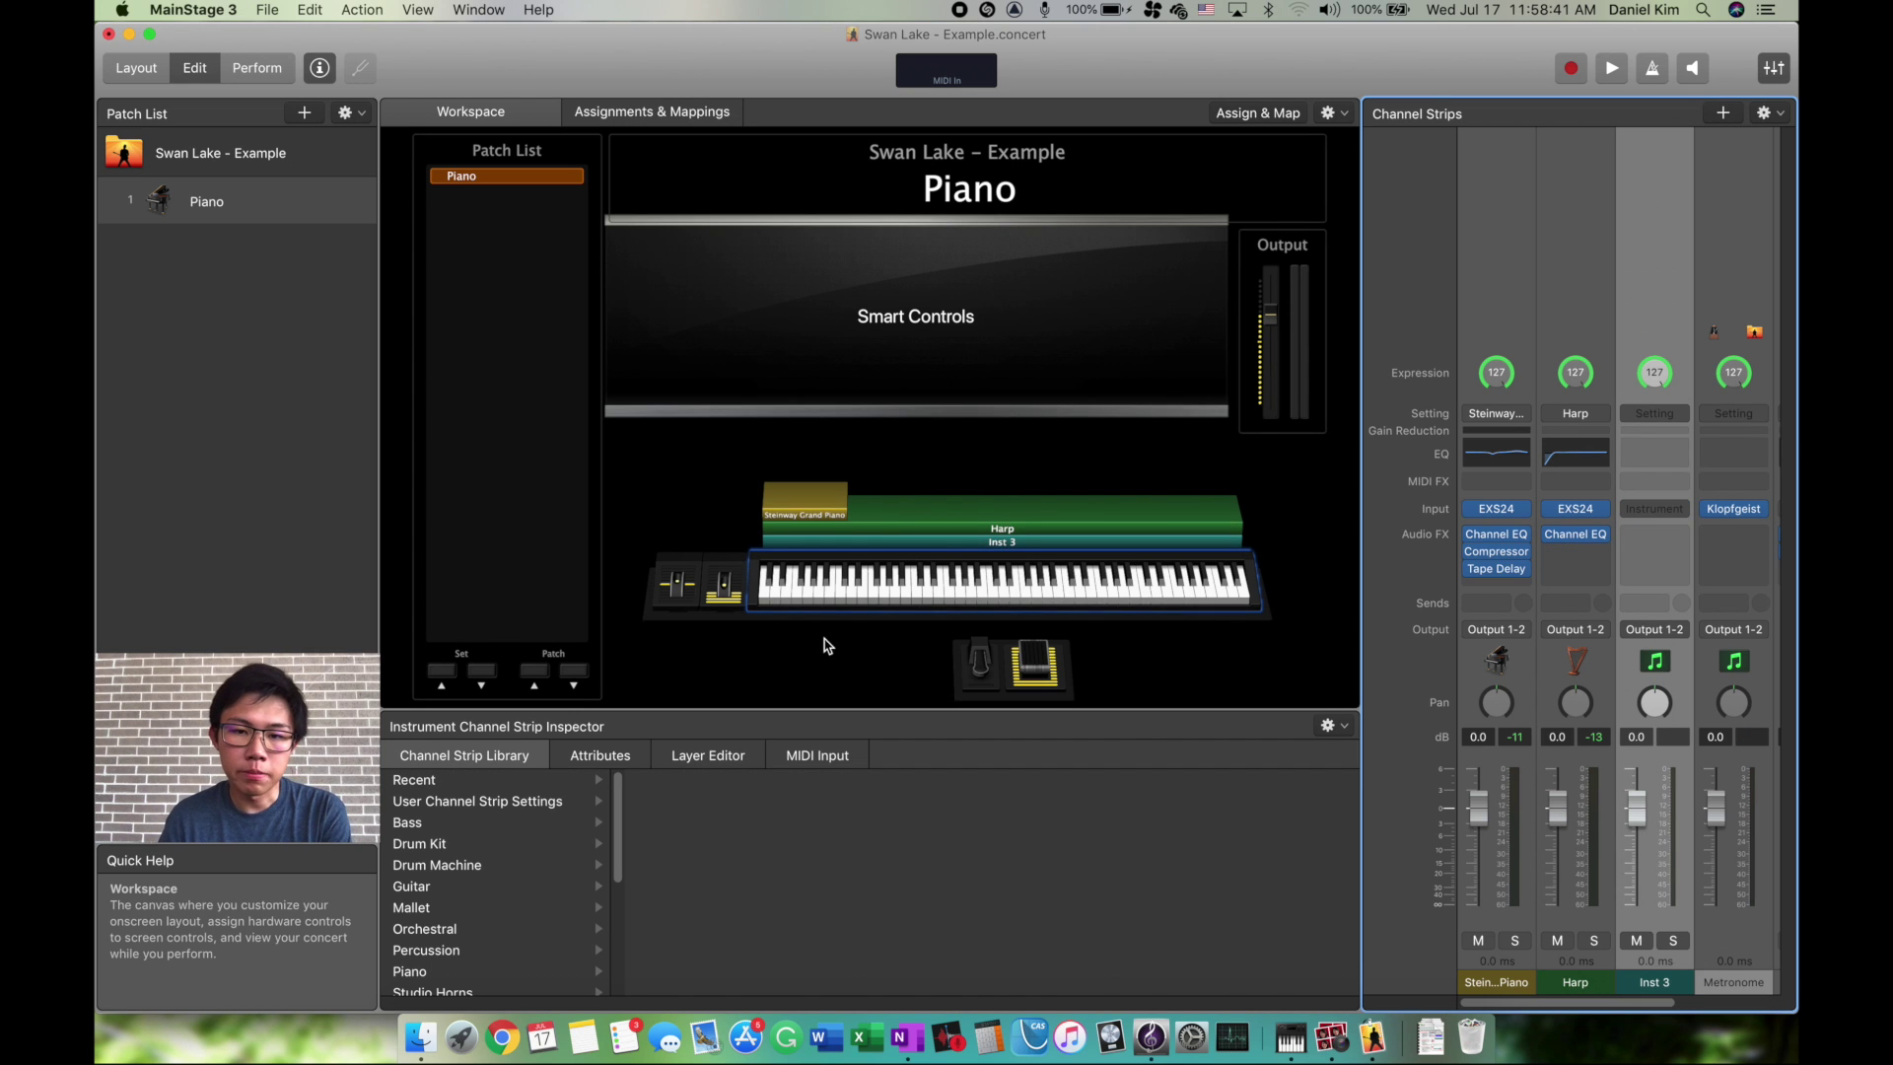
{"action": "left_click", "coordinate": [600, 755]}
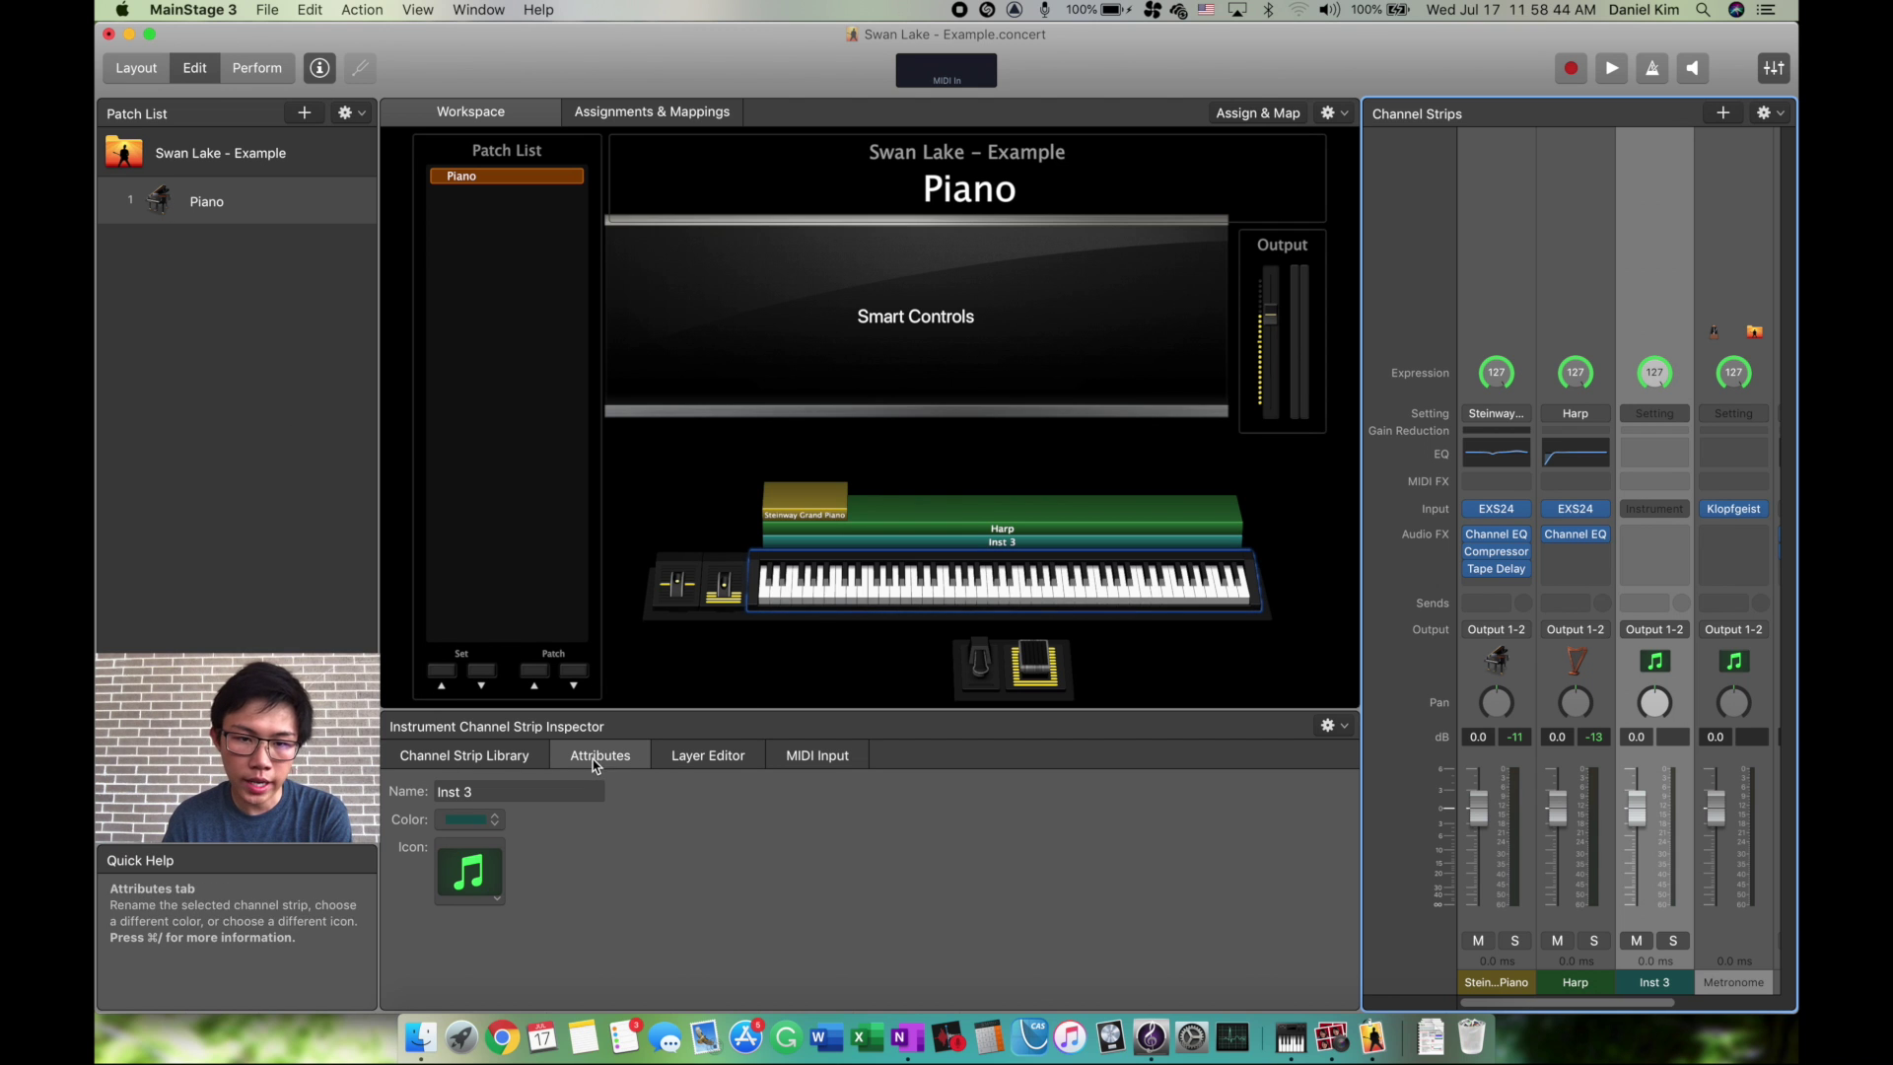
{"action": "left_click", "coordinate": [484, 869]}
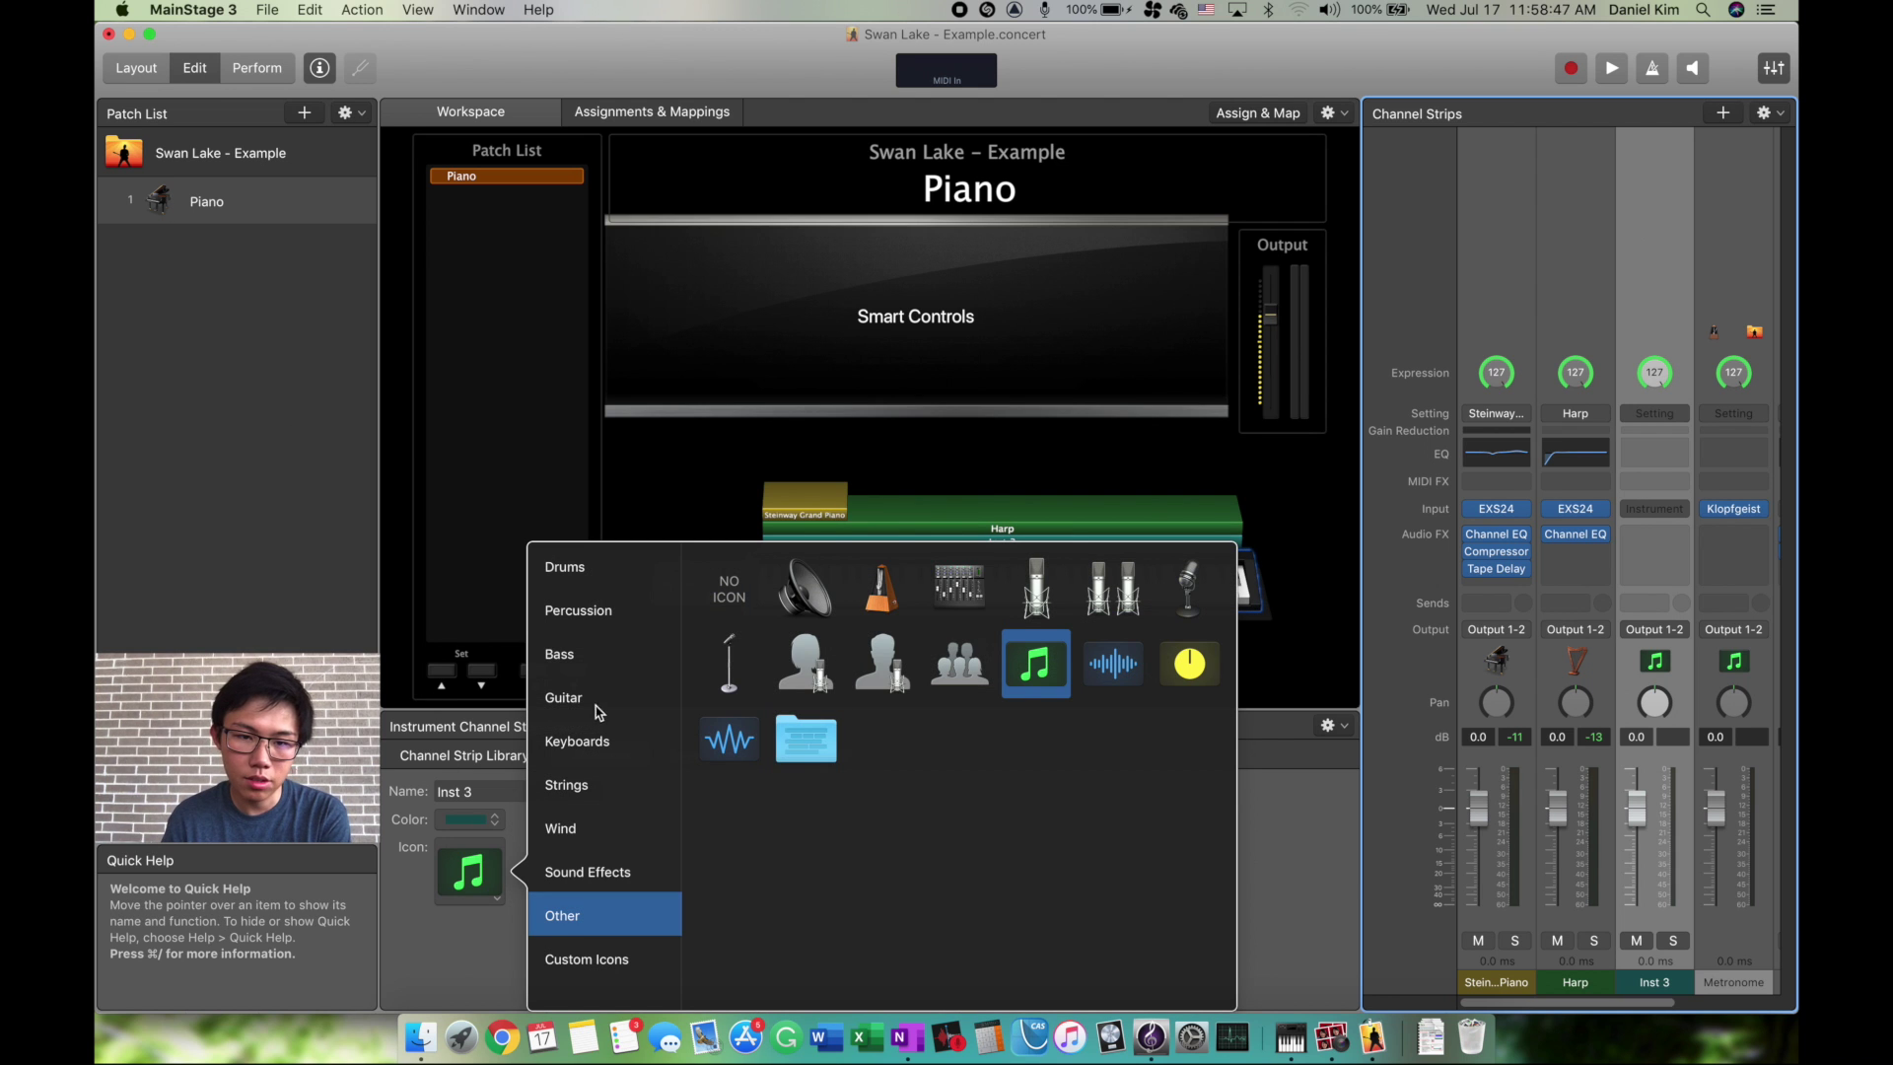
{"action": "mouse_move", "coordinate": [591, 702]}
{"action": "left_click", "coordinate": [805, 589]}
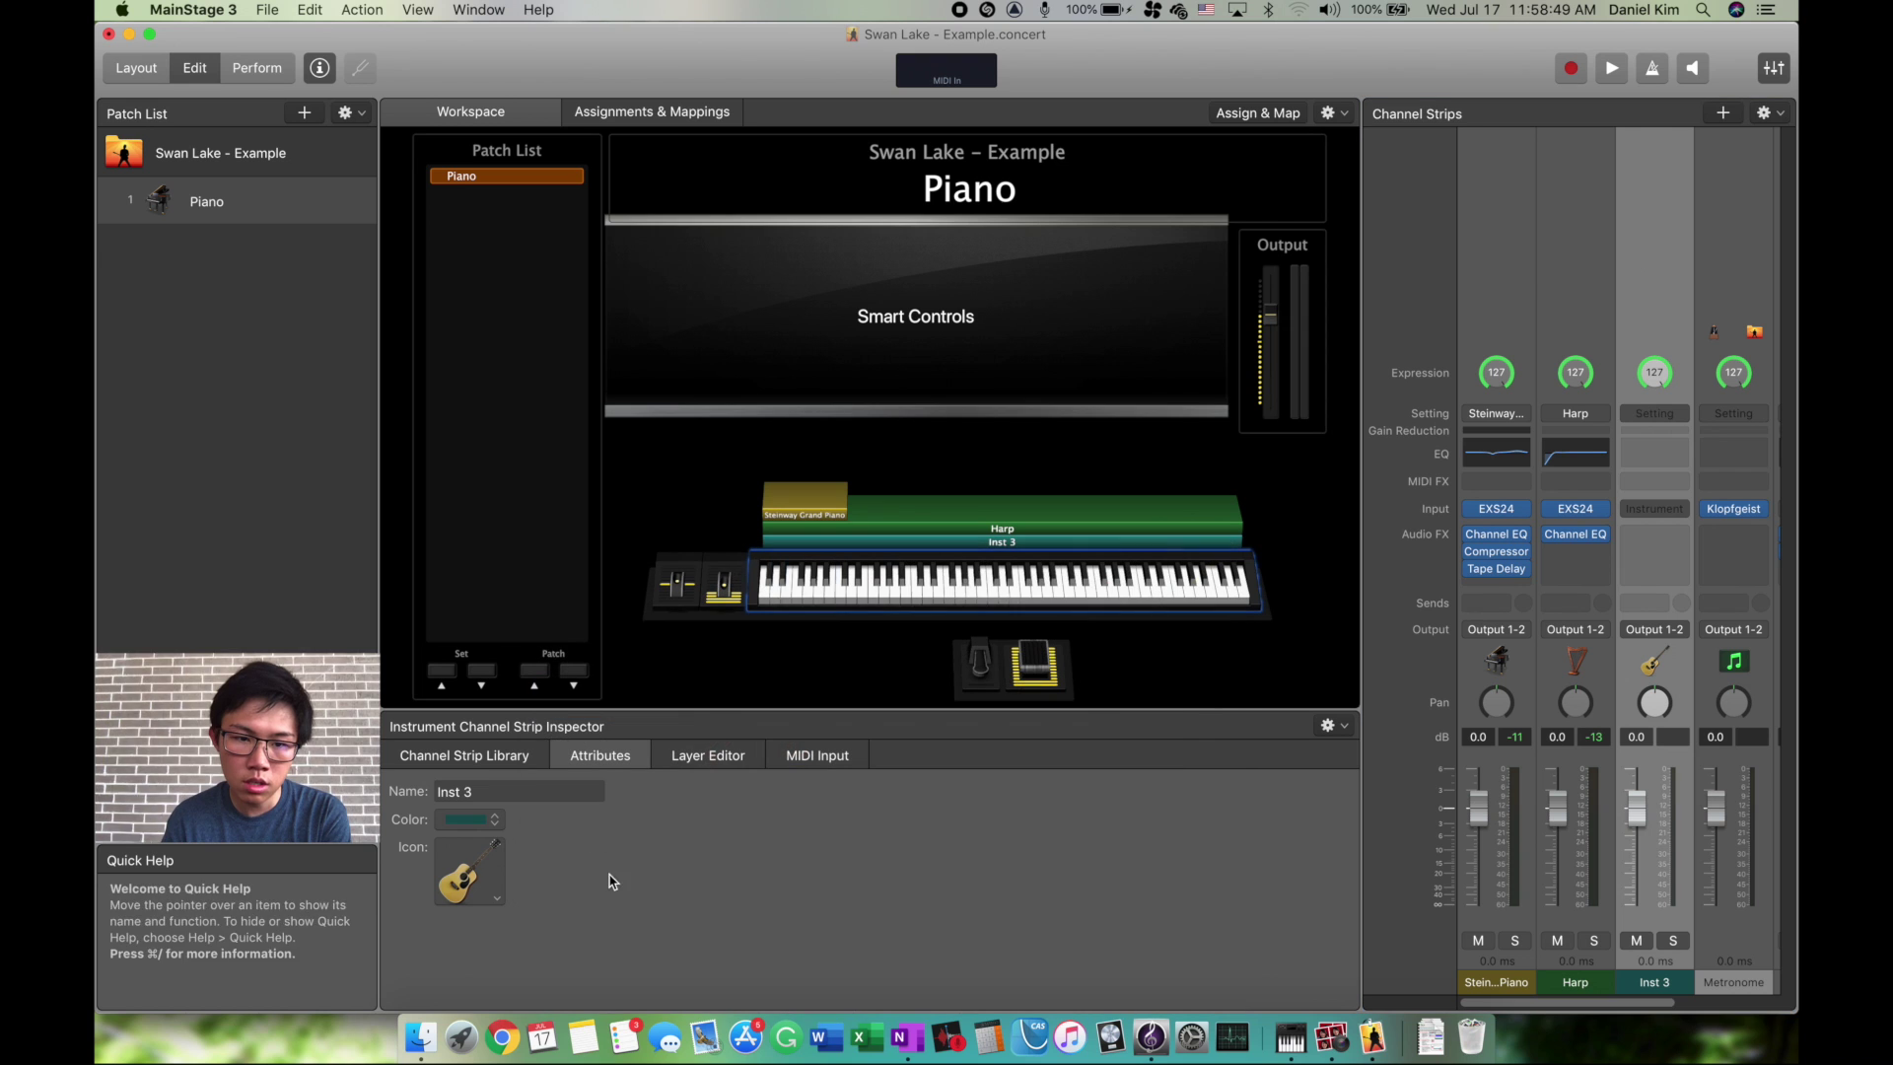
{"action": "left_click", "coordinate": [469, 819]}
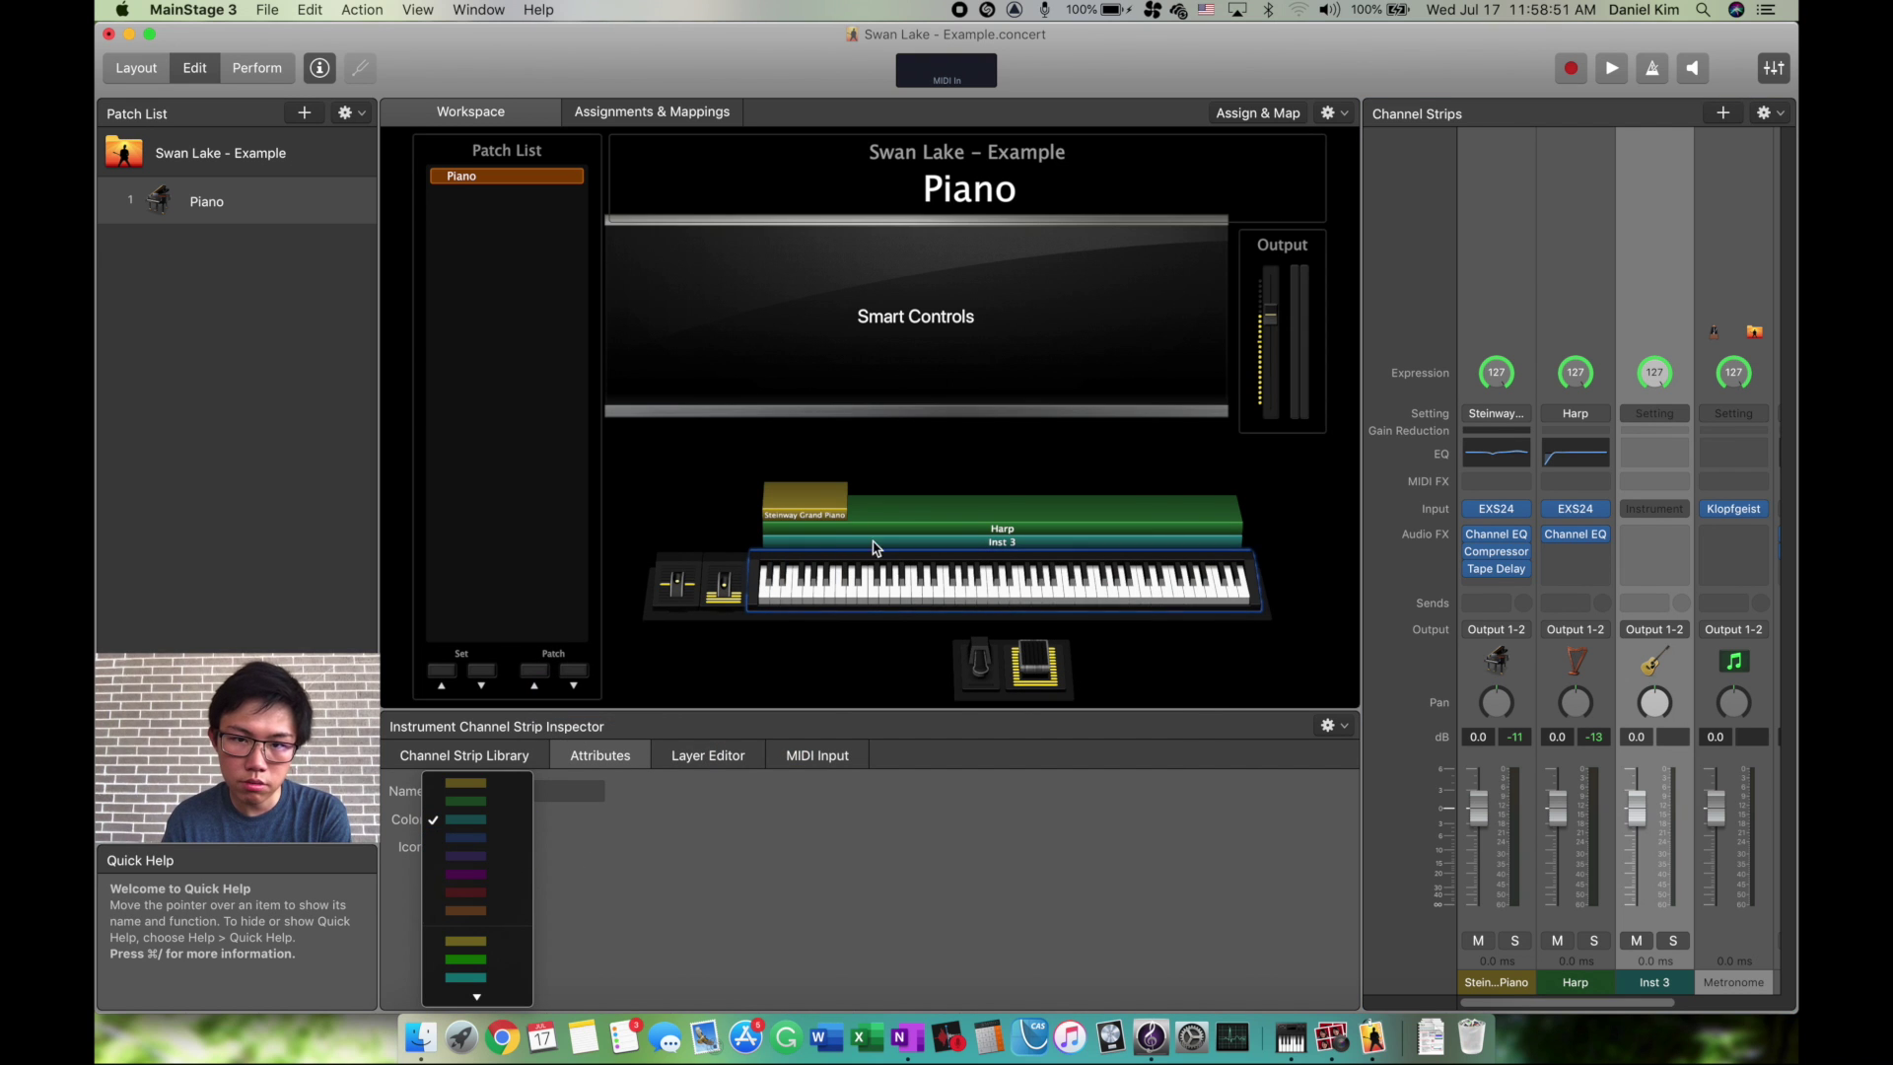
{"action": "left_click", "coordinate": [468, 948]}
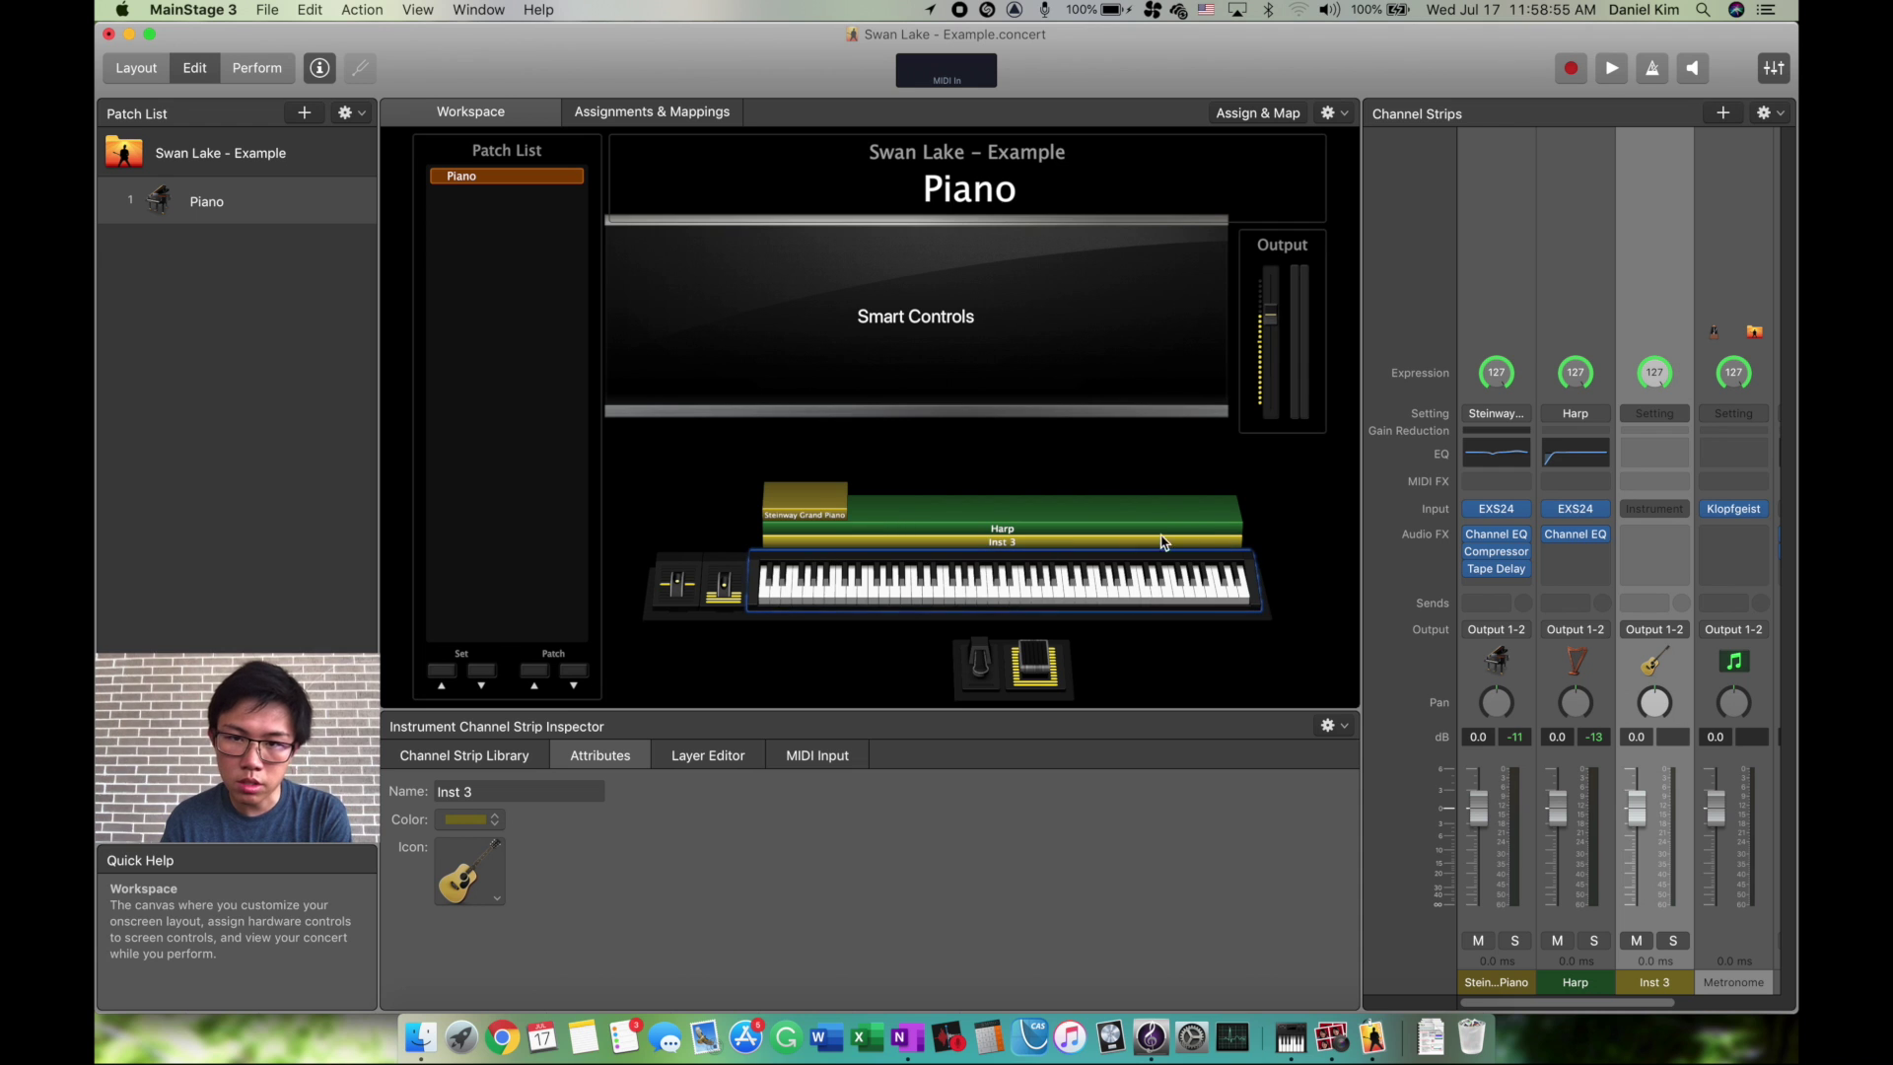
Change the Harp channel strip's colour from green to teal
{"action": "left_click", "coordinate": [1198, 539]}
{"action": "left_click", "coordinate": [1554, 275]}
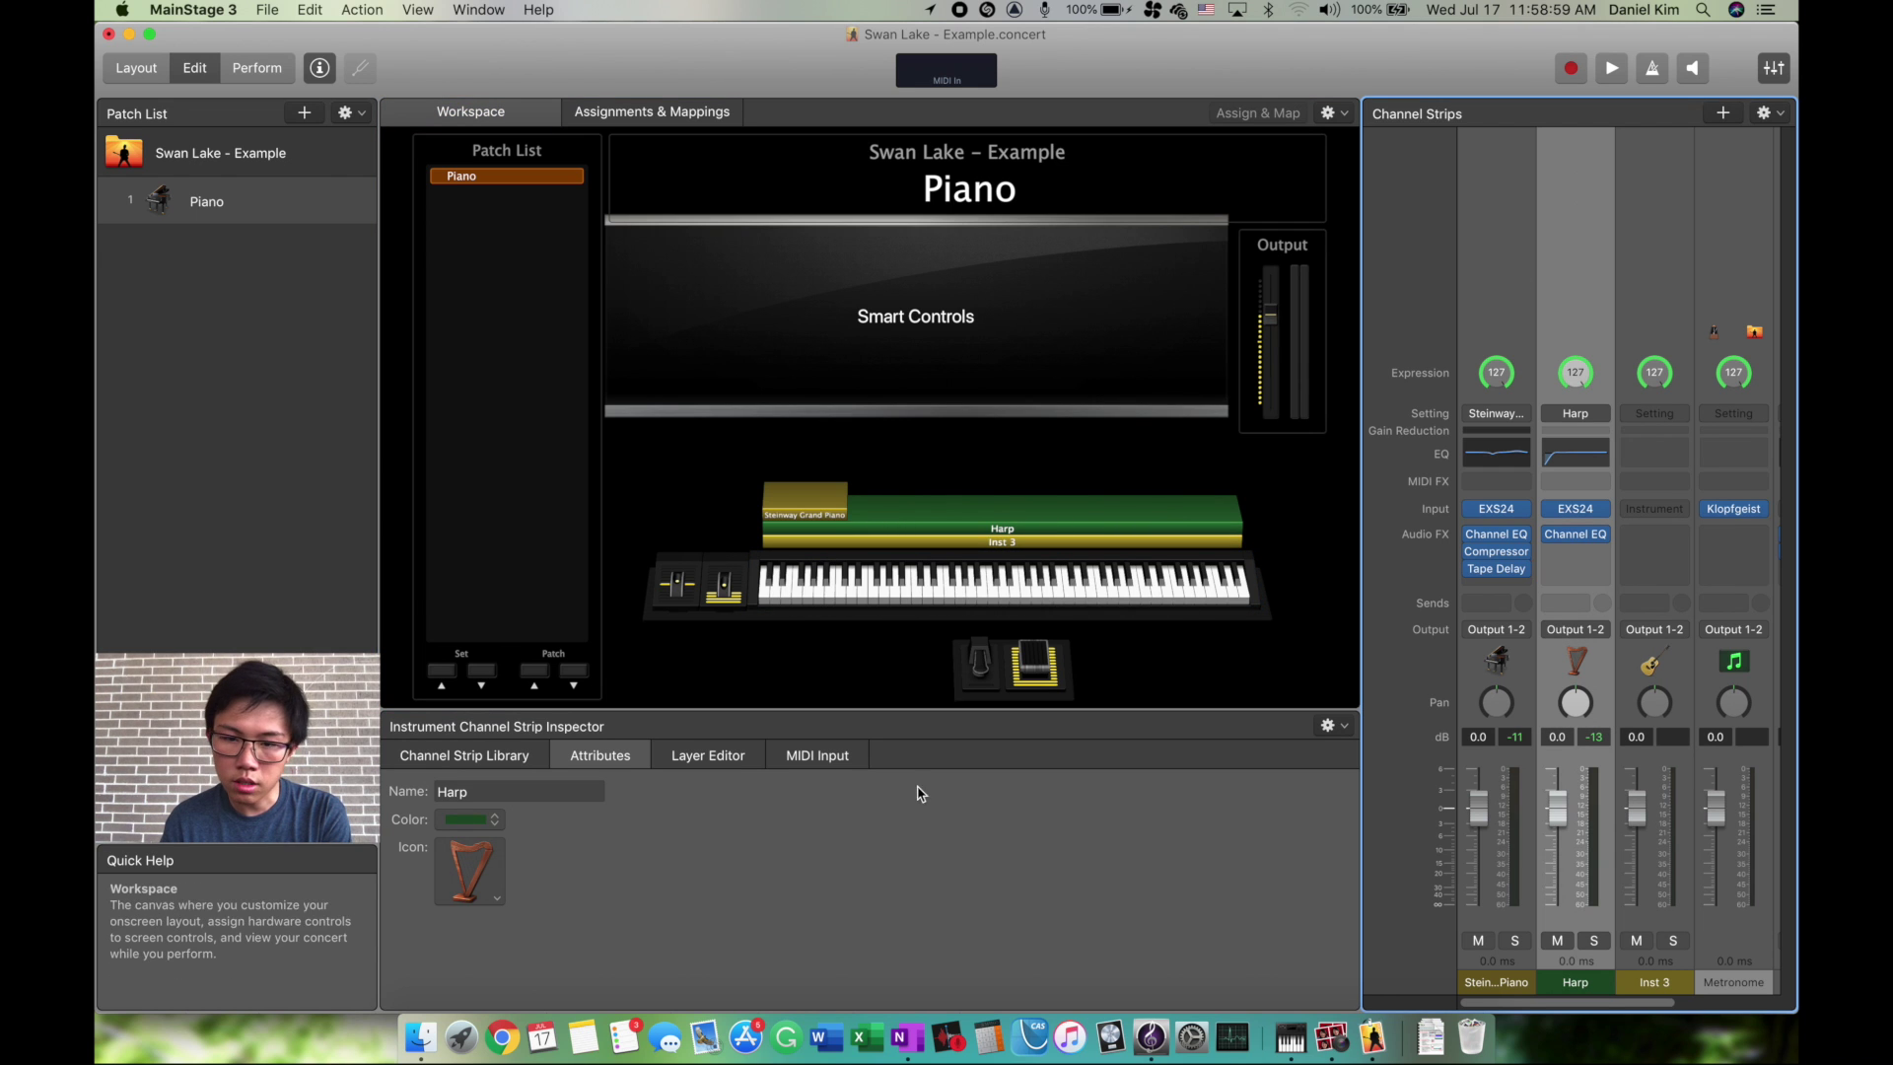
{"action": "left_click", "coordinate": [470, 820]}
{"action": "left_click", "coordinate": [469, 836]}
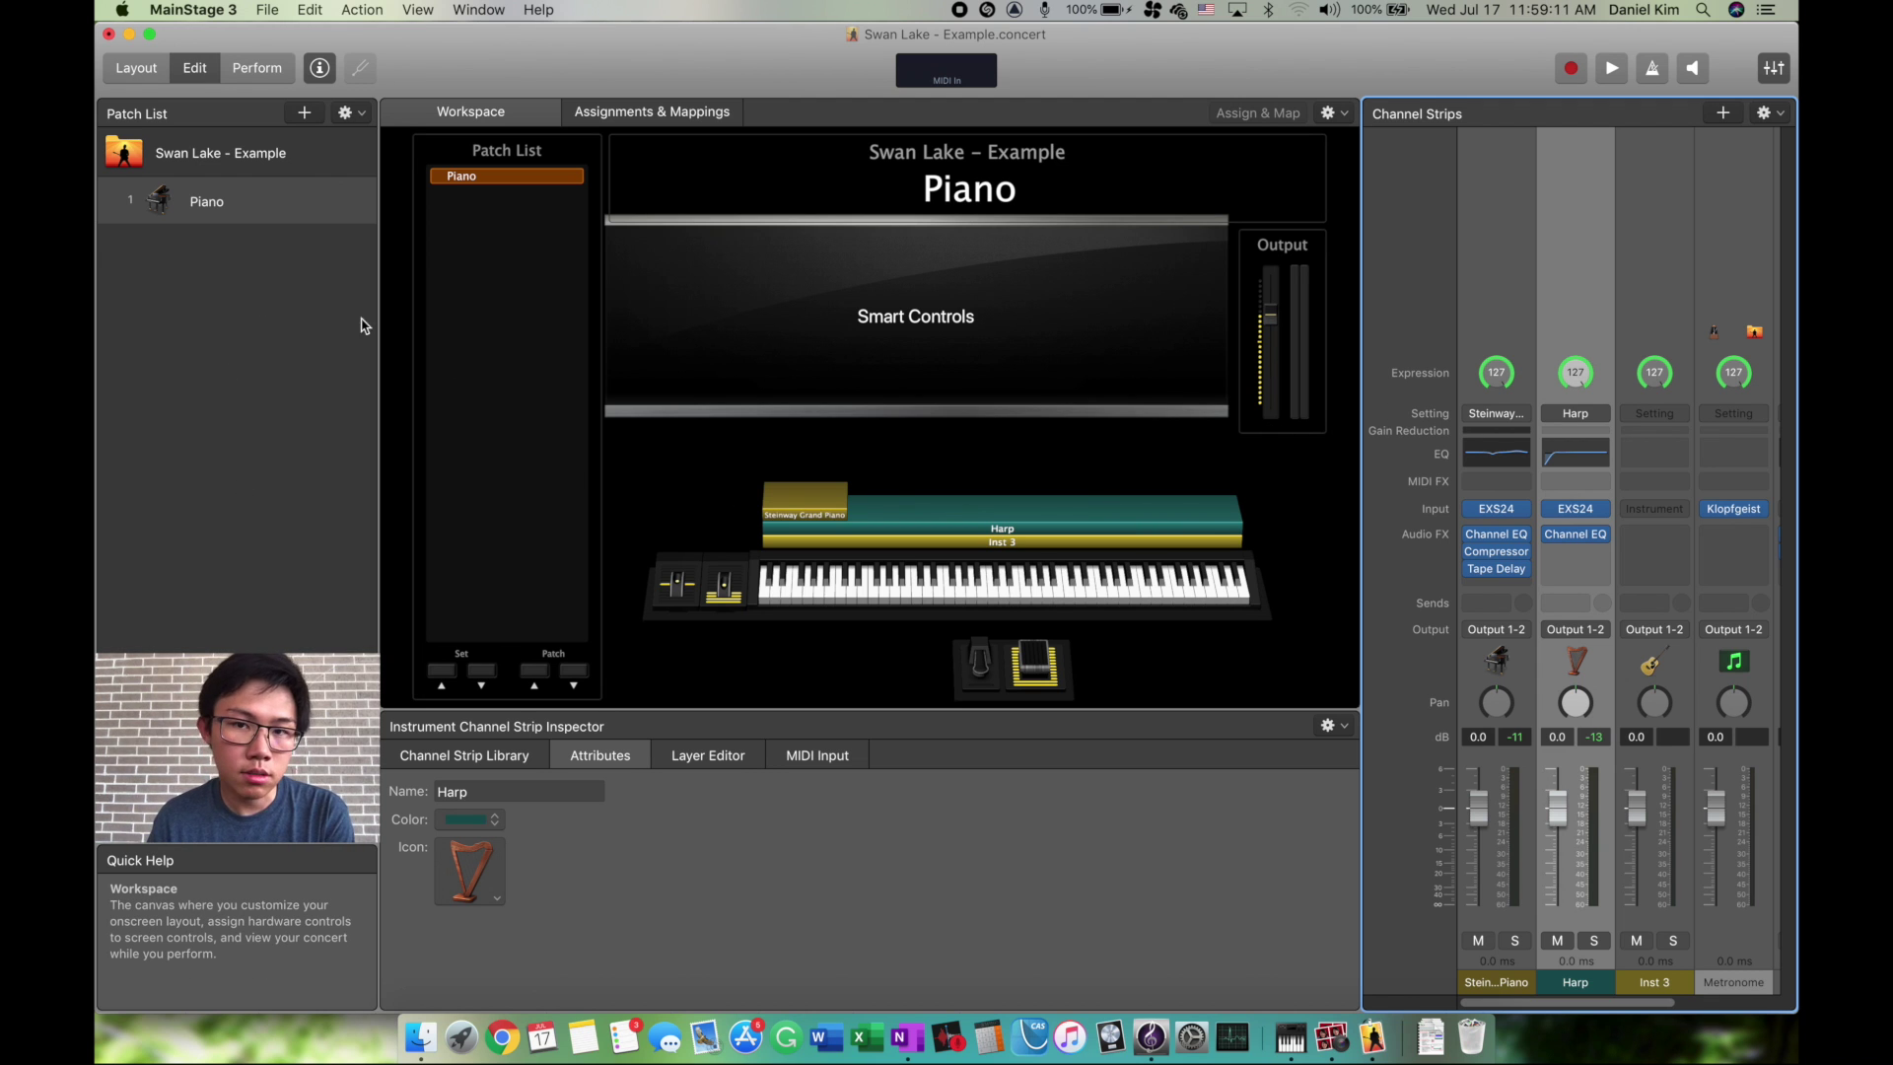
Add a new patch and paste a copy of Piano's Harp channel strip into it
{"action": "left_click", "coordinate": [286, 209]}
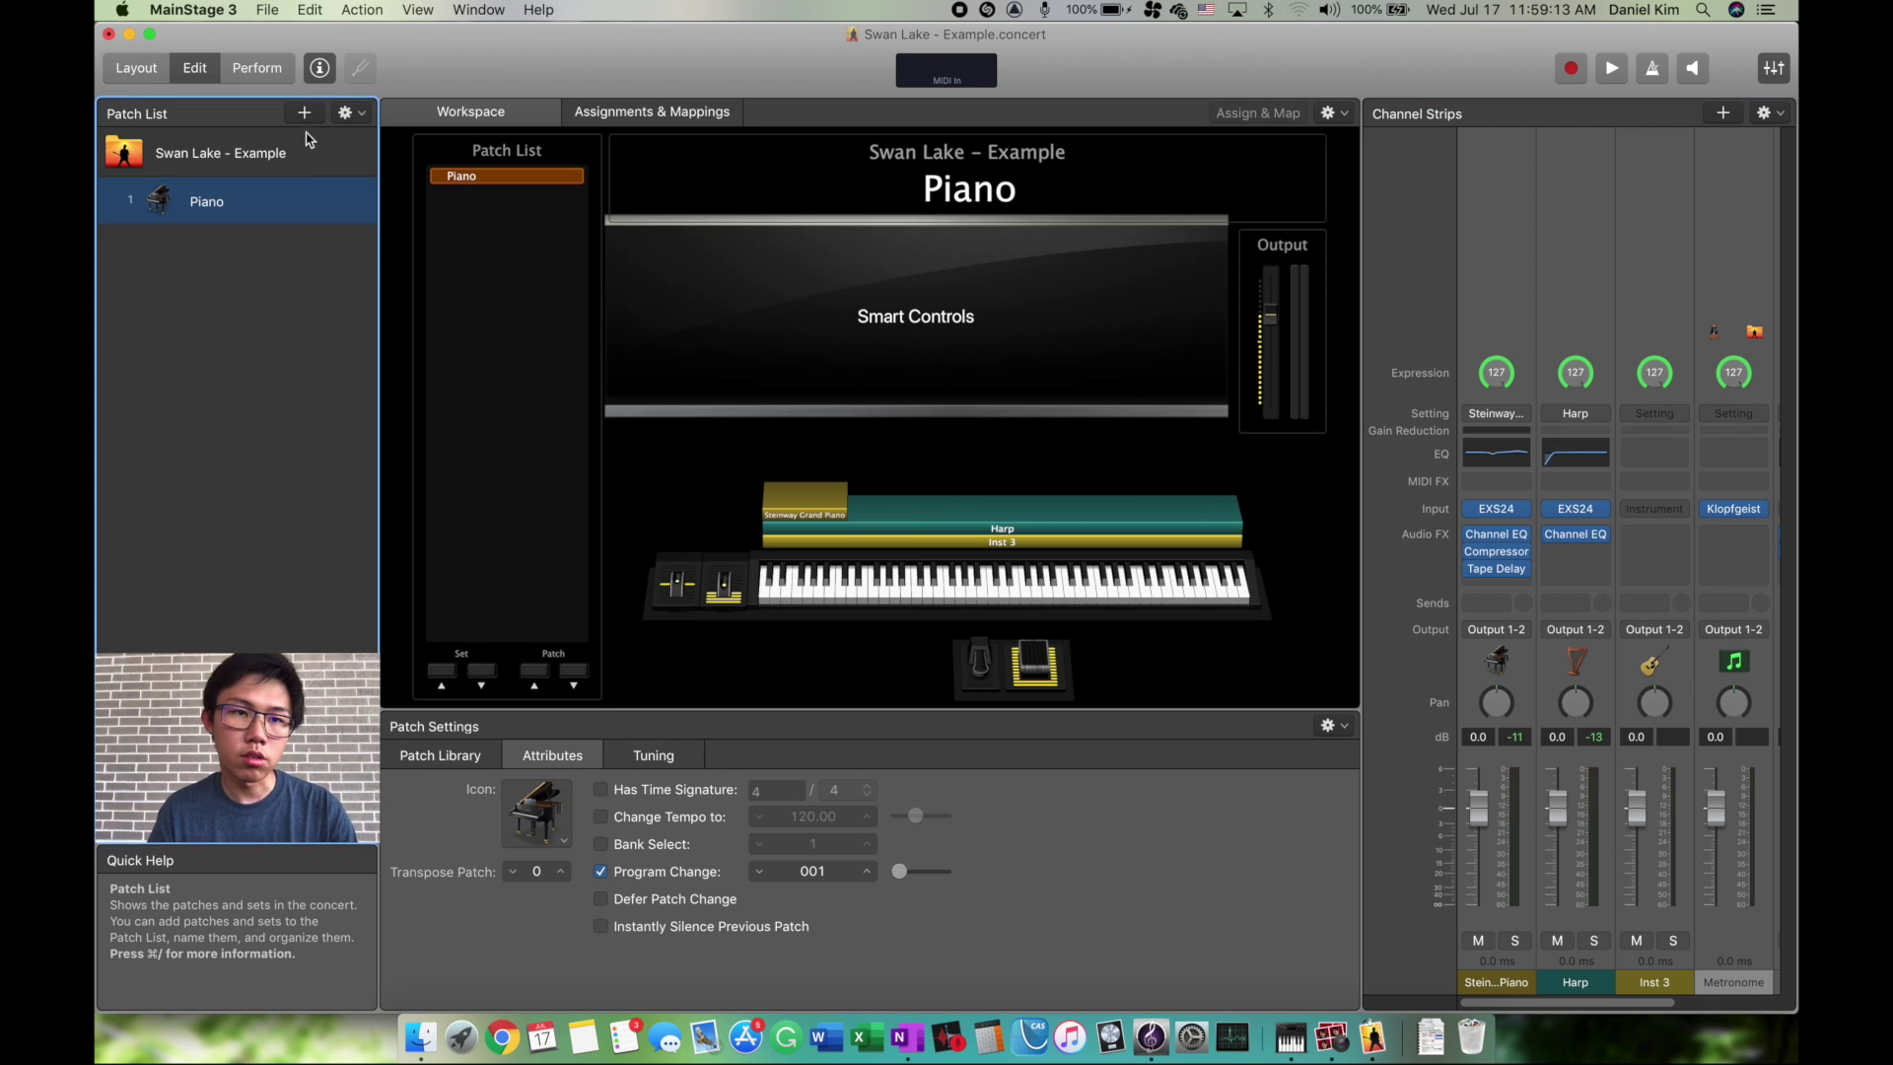
{"action": "left_click", "coordinate": [303, 112]}
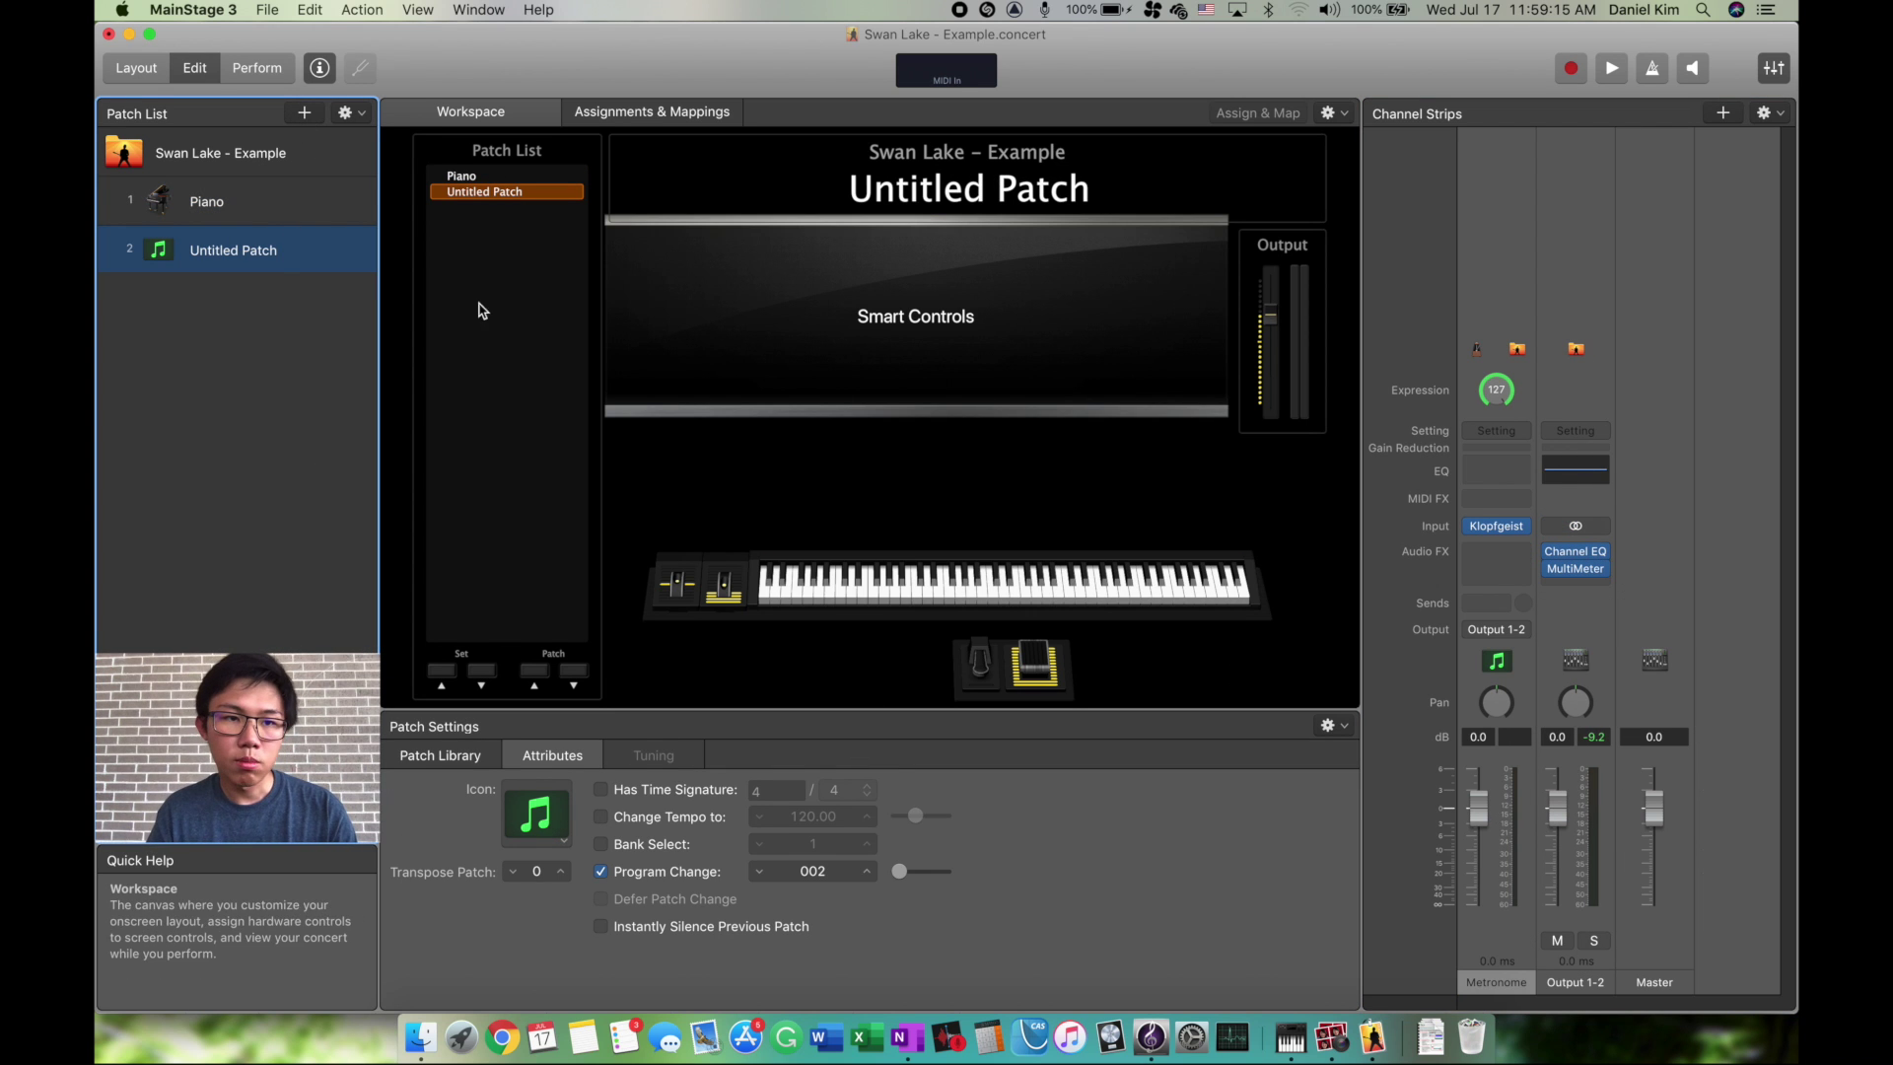
{"action": "left_click", "coordinate": [237, 201]}
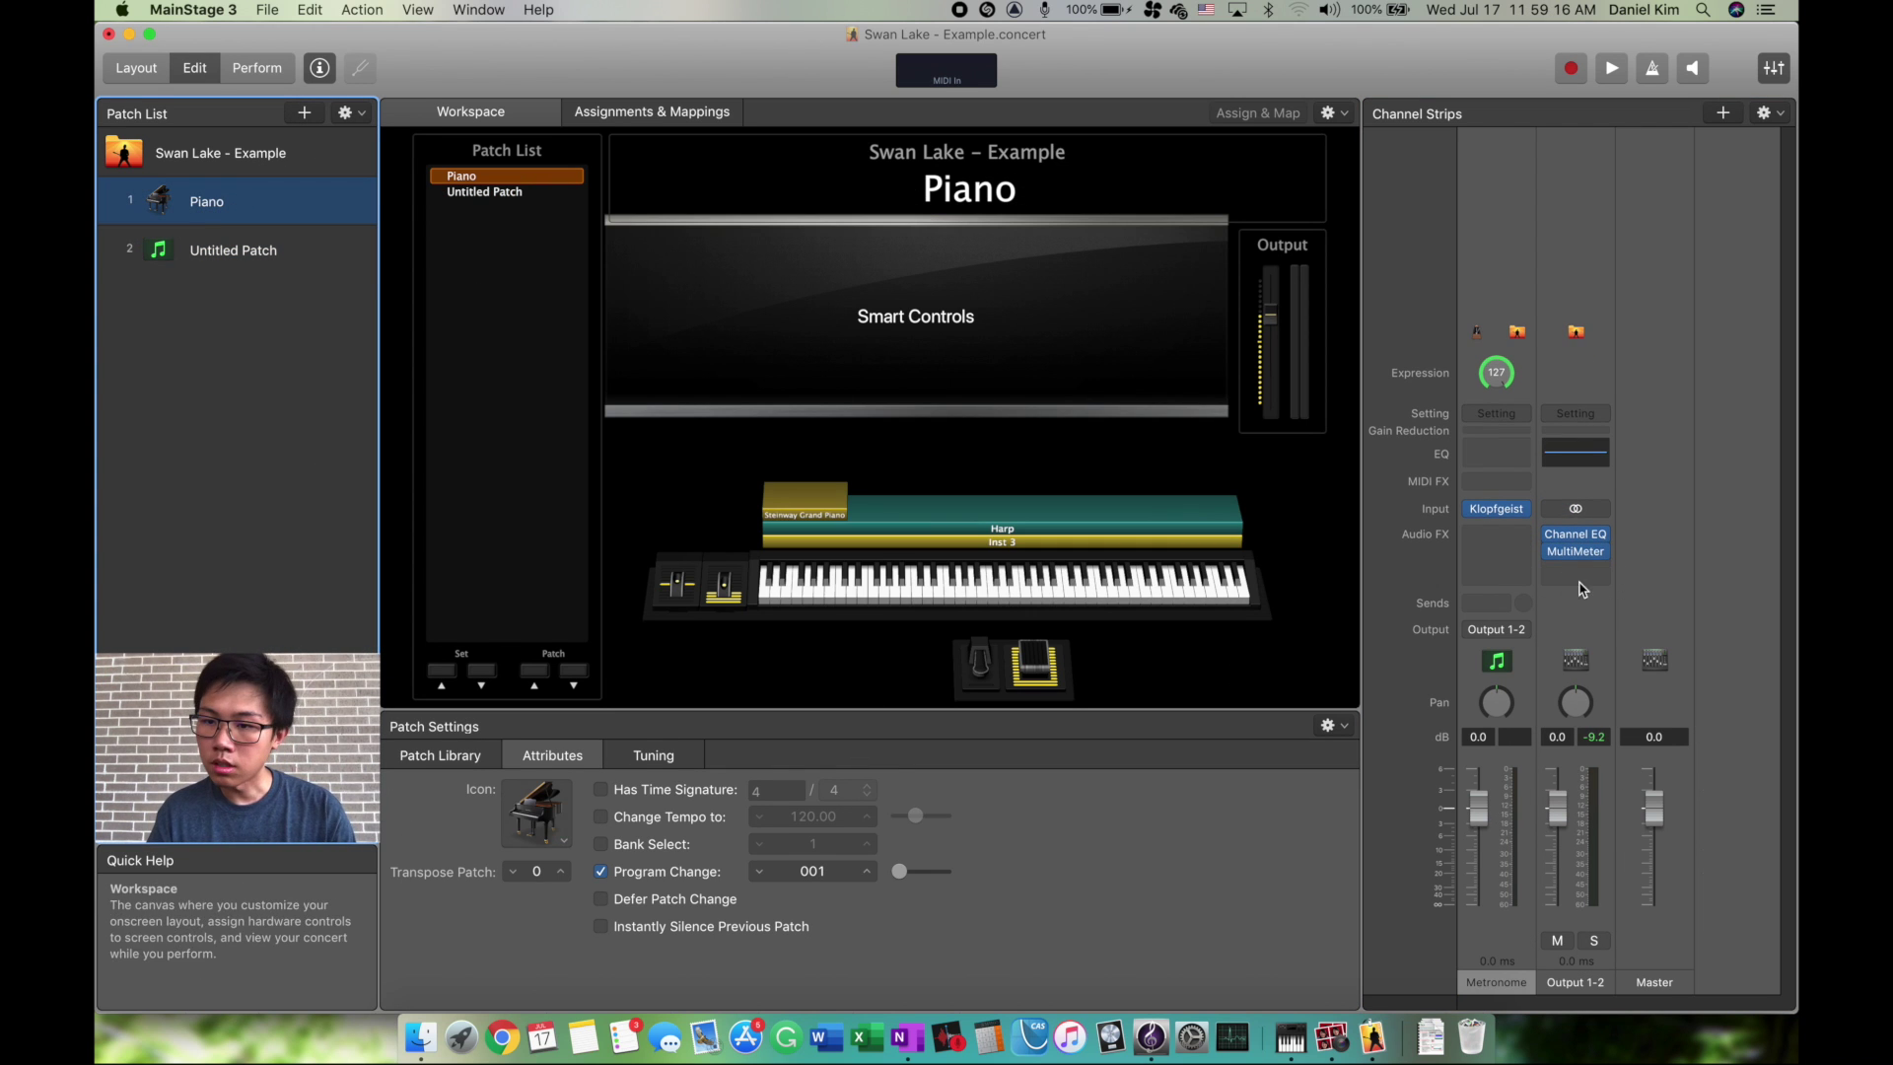
{"action": "left_click", "coordinate": [1560, 309]}
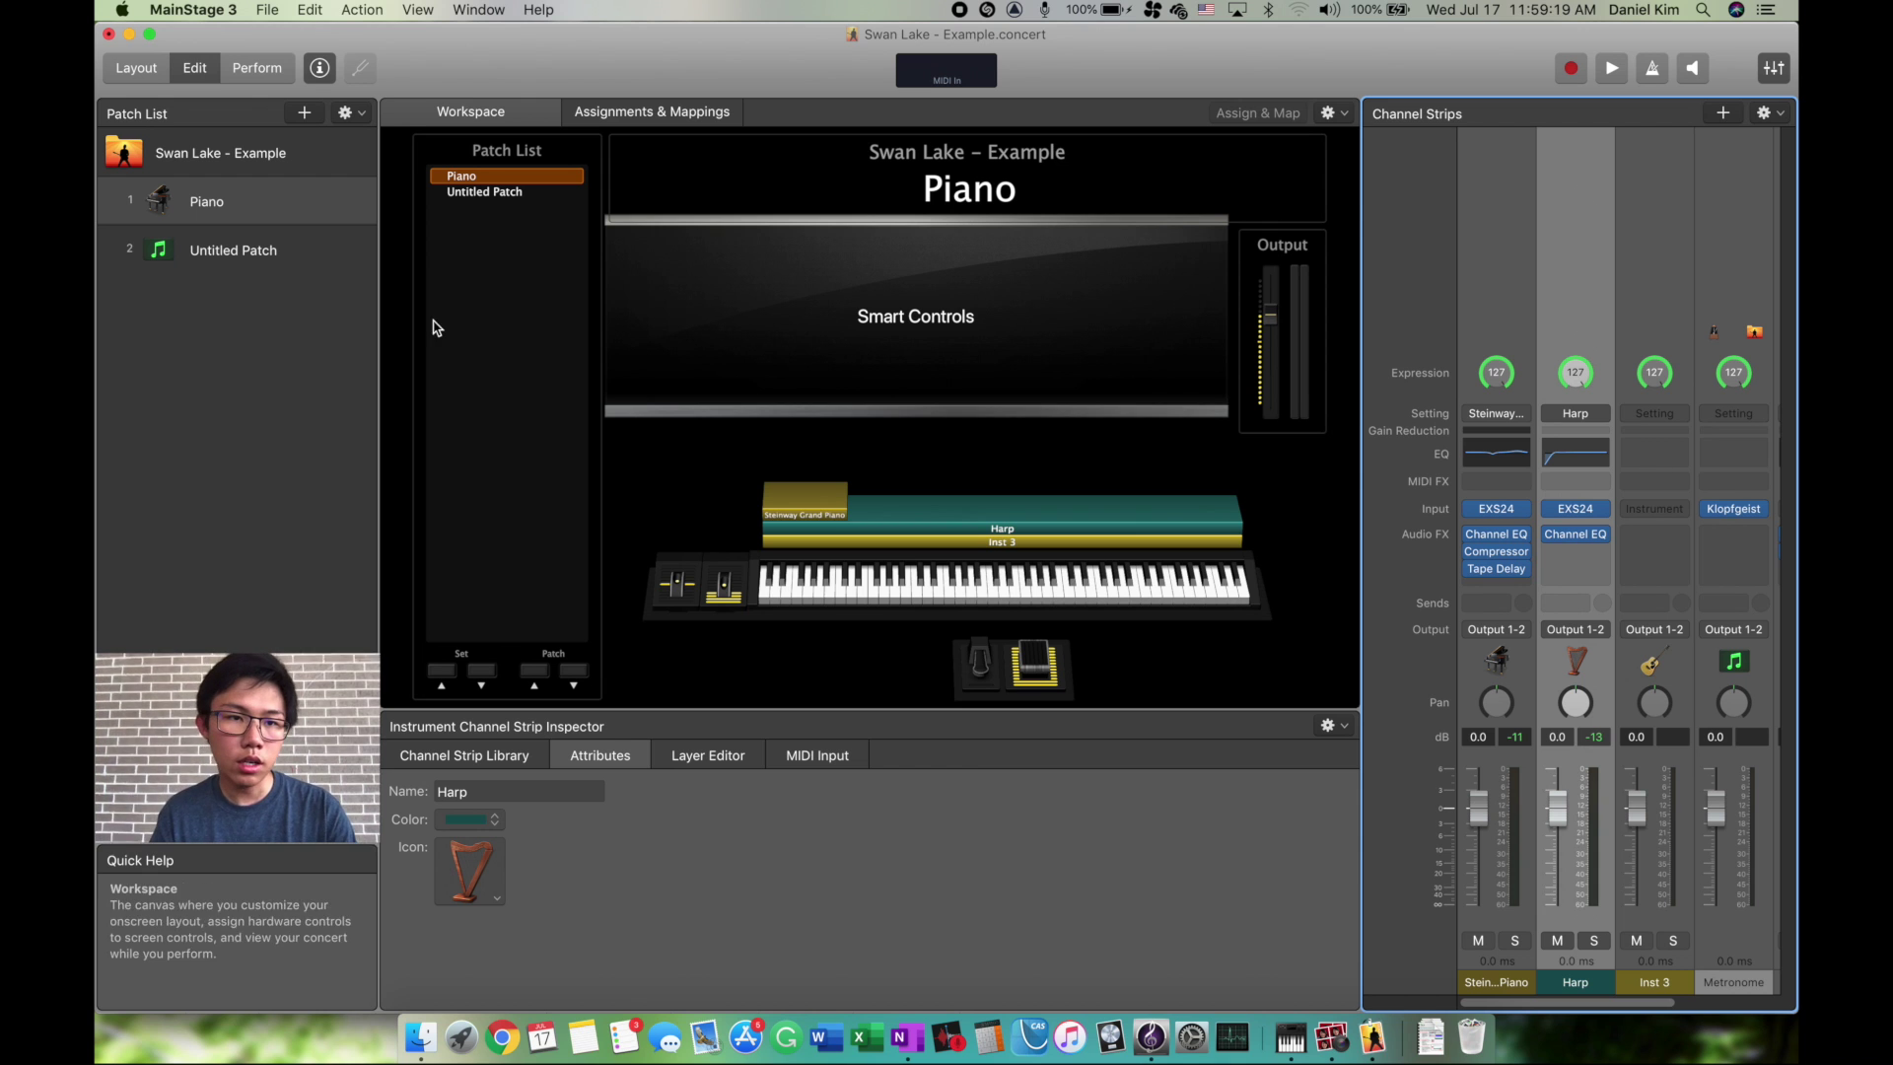
{"action": "left_click", "coordinate": [256, 261]}
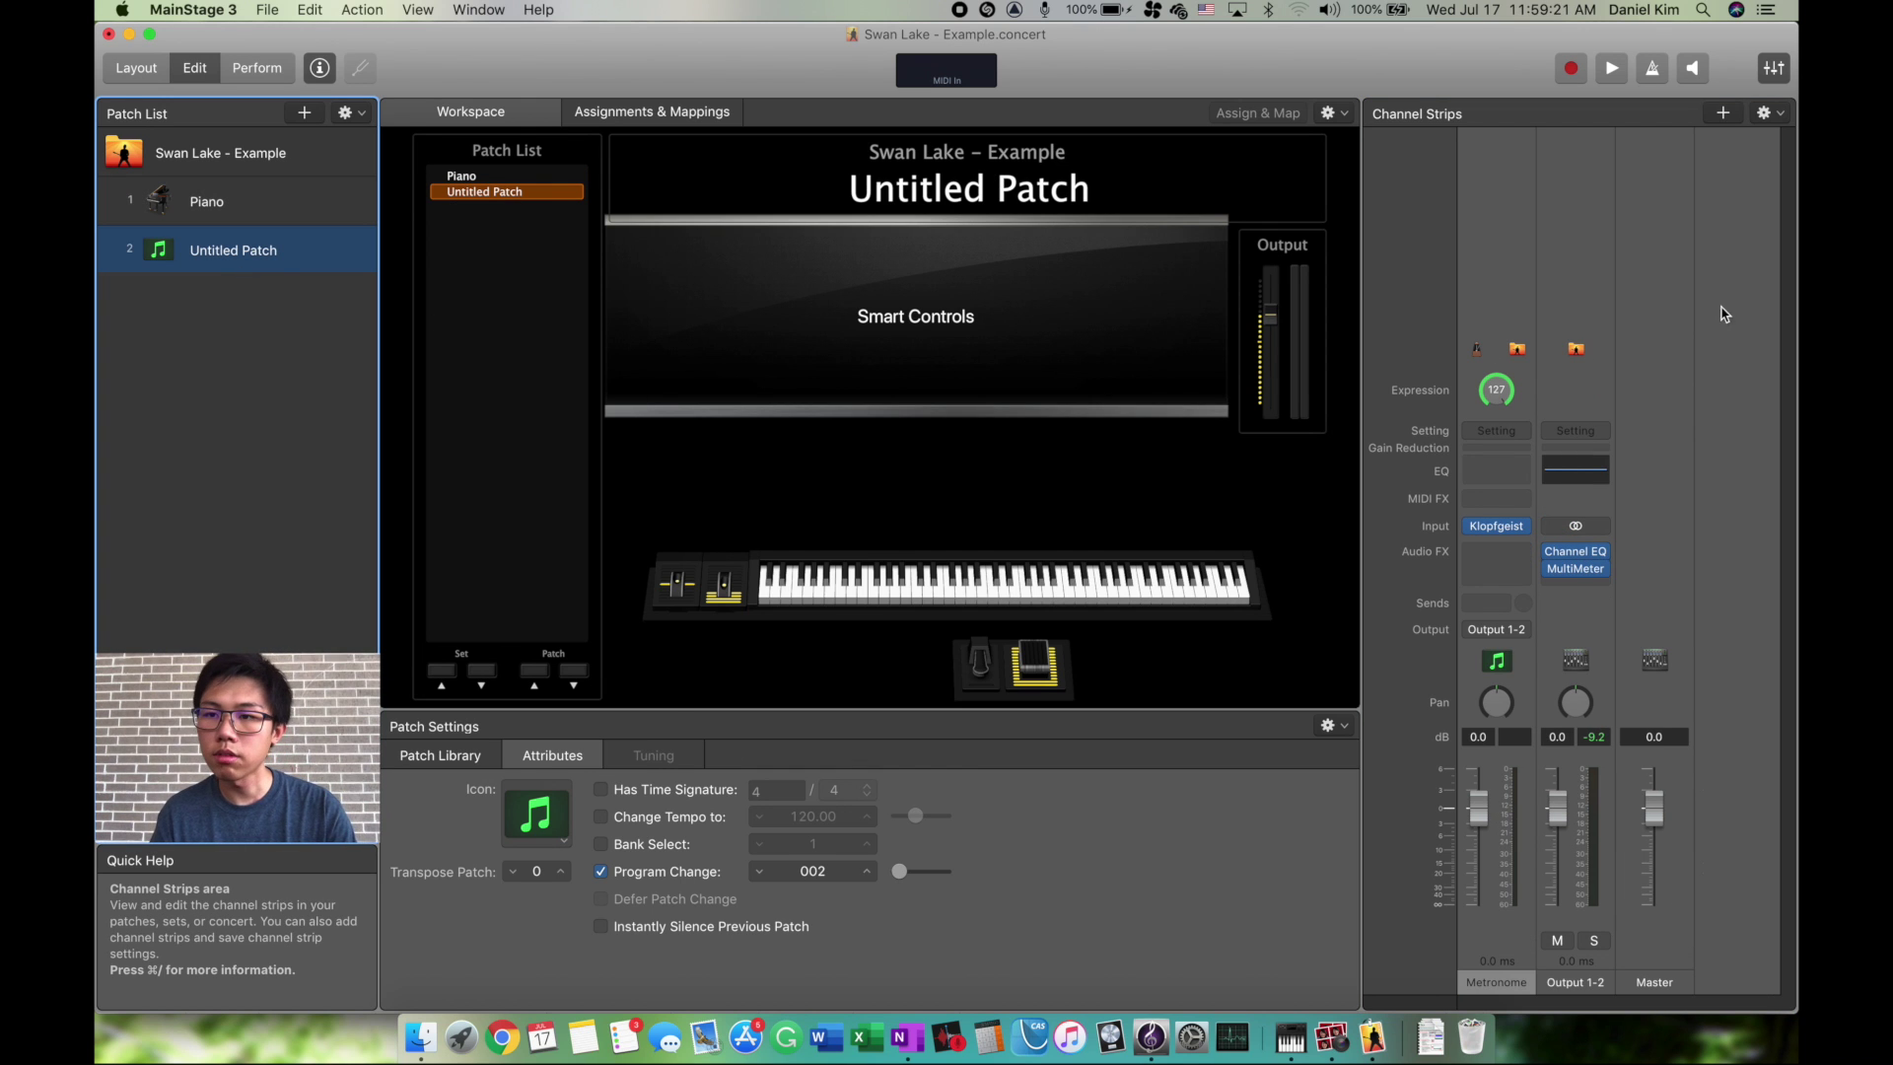
{"action": "left_click", "coordinate": [1601, 268]}
{"action": "key", "text": "super+z"}
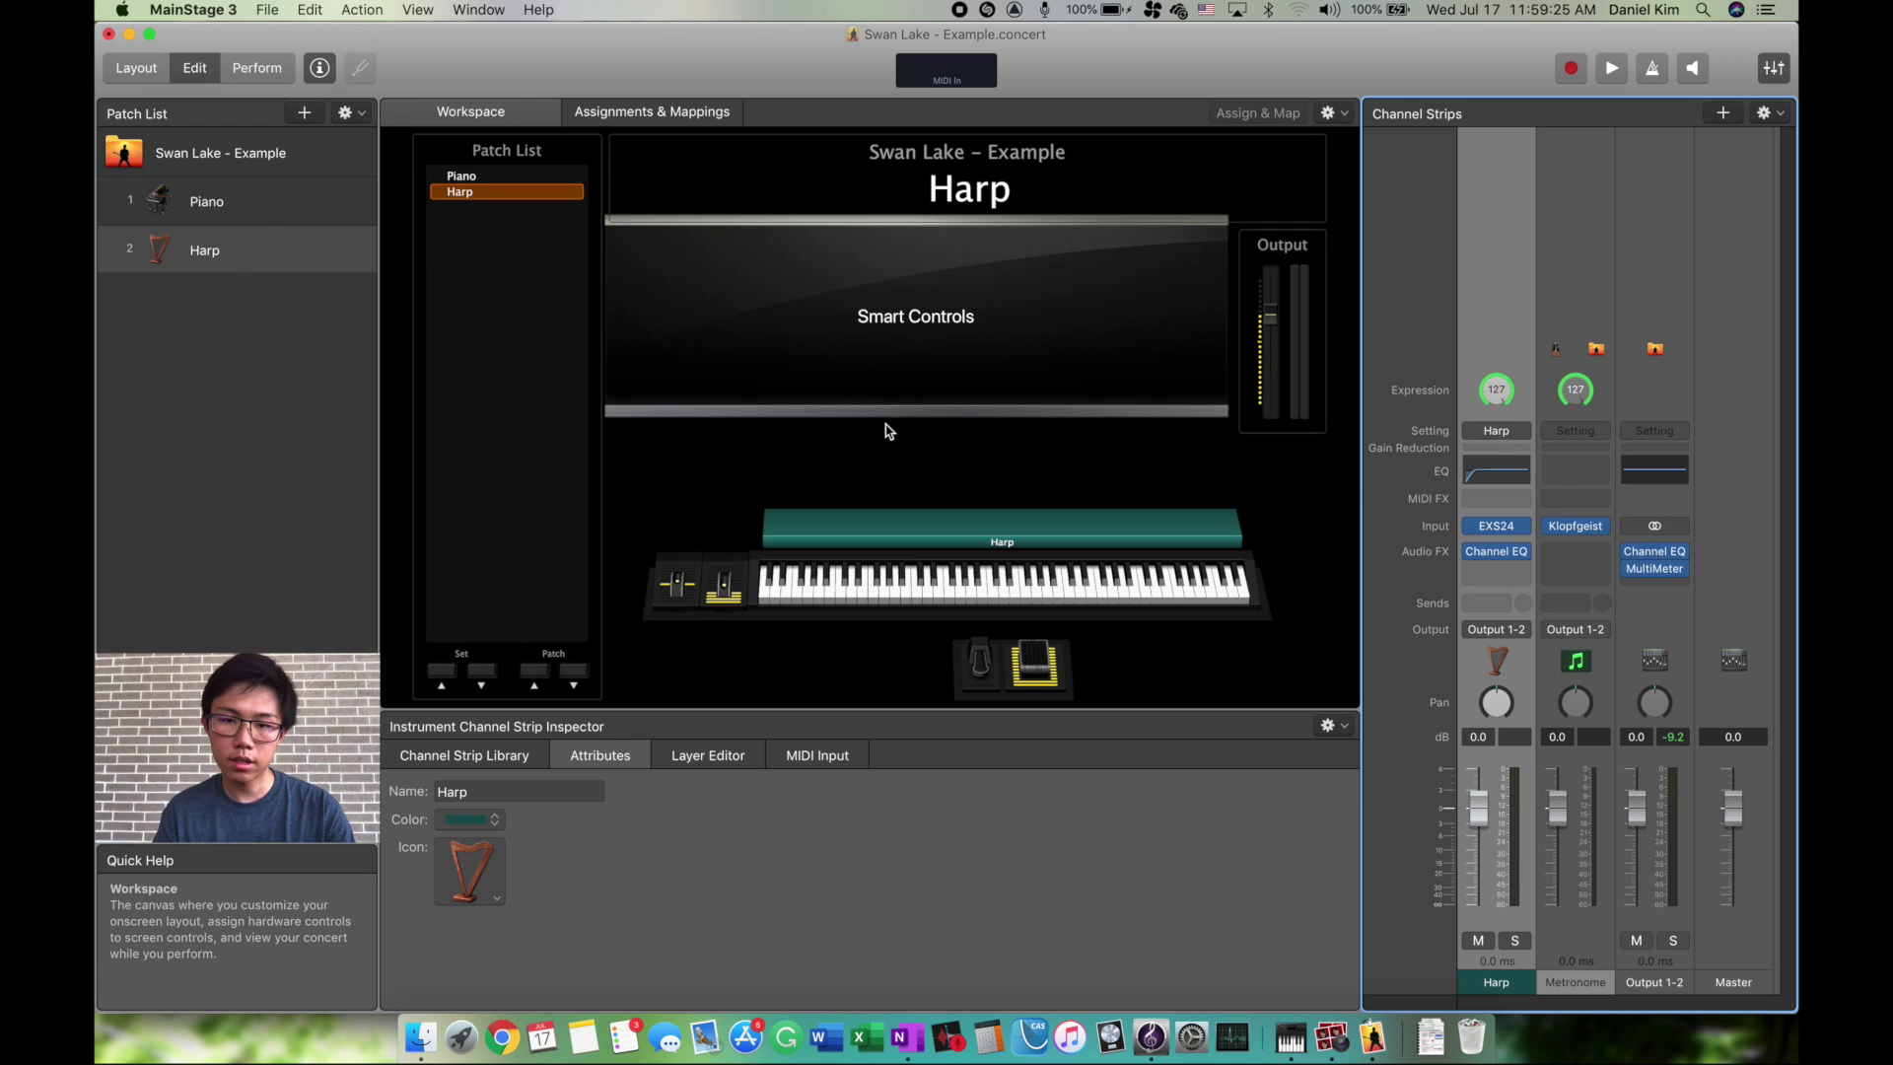
Copy the Steinway piano channel strip from Piano into the new Harp patch
{"action": "left_click", "coordinate": [207, 202]}
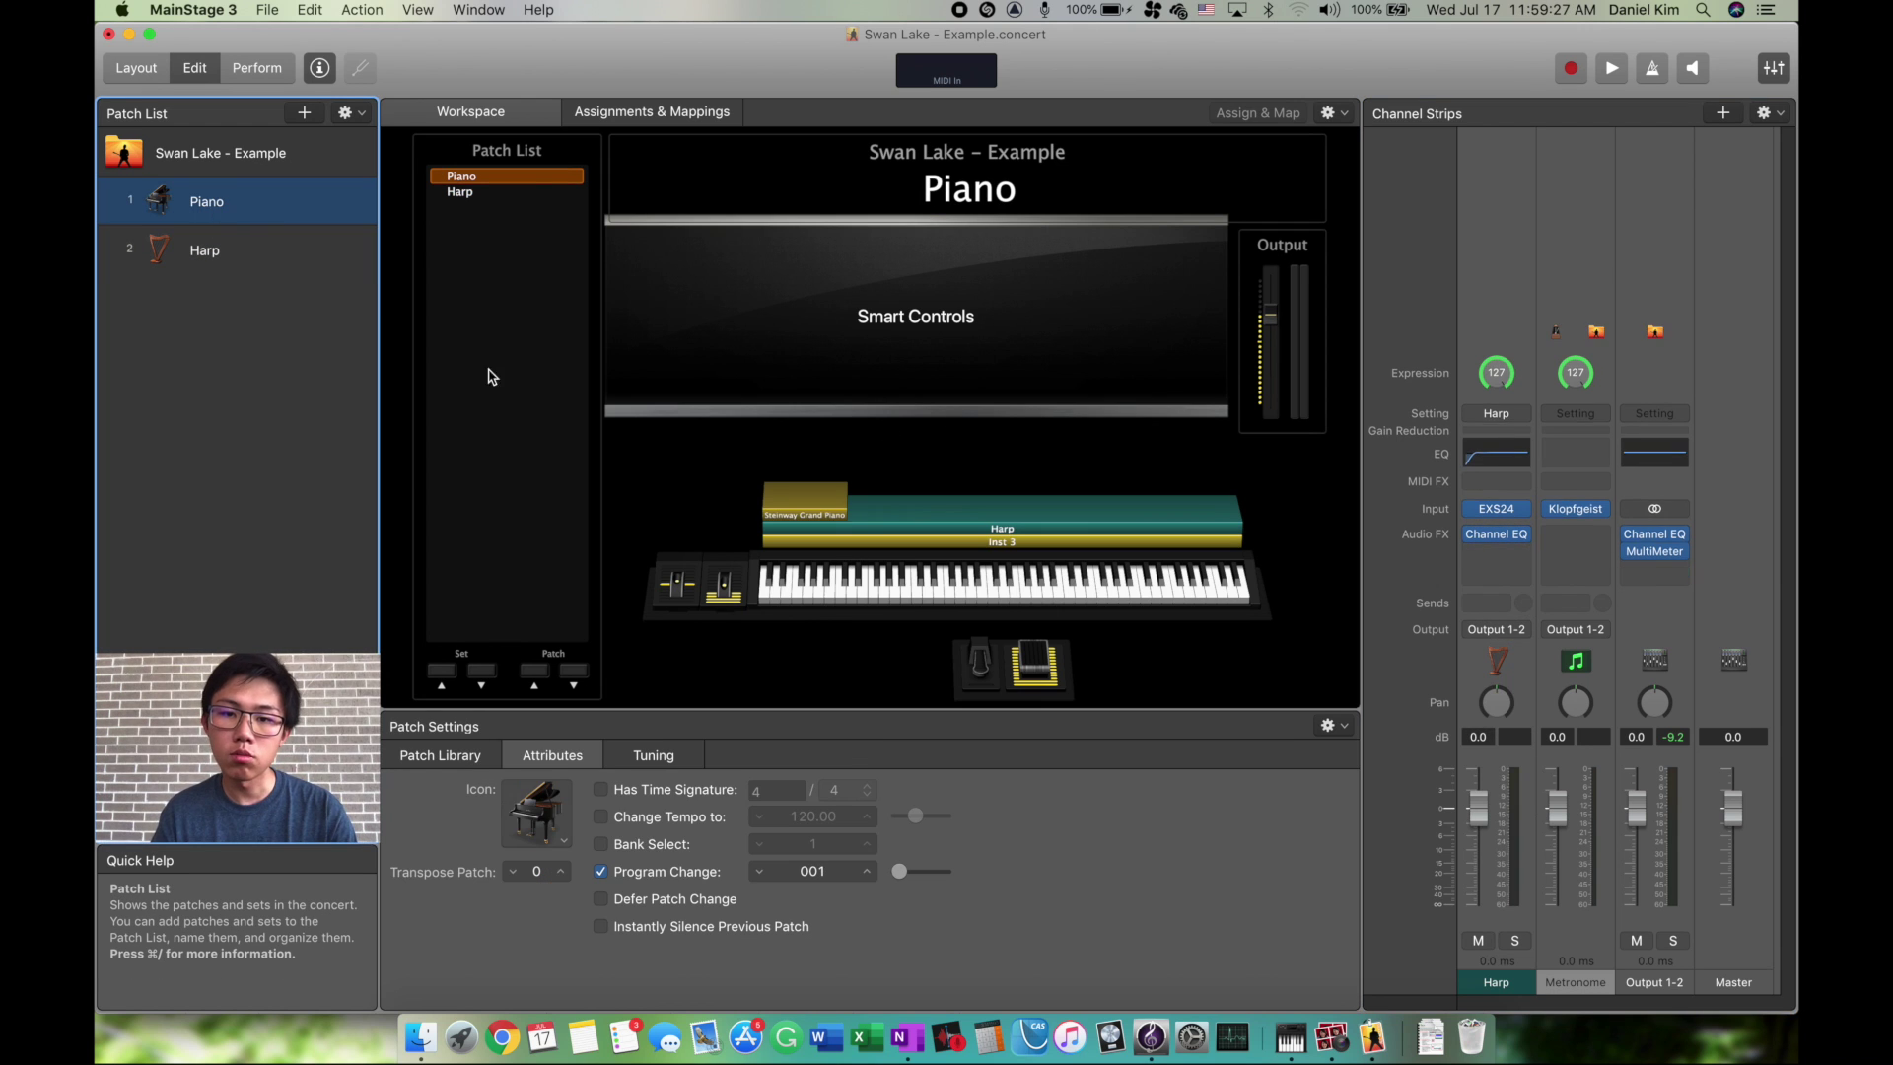
{"action": "left_click", "coordinate": [820, 503]}
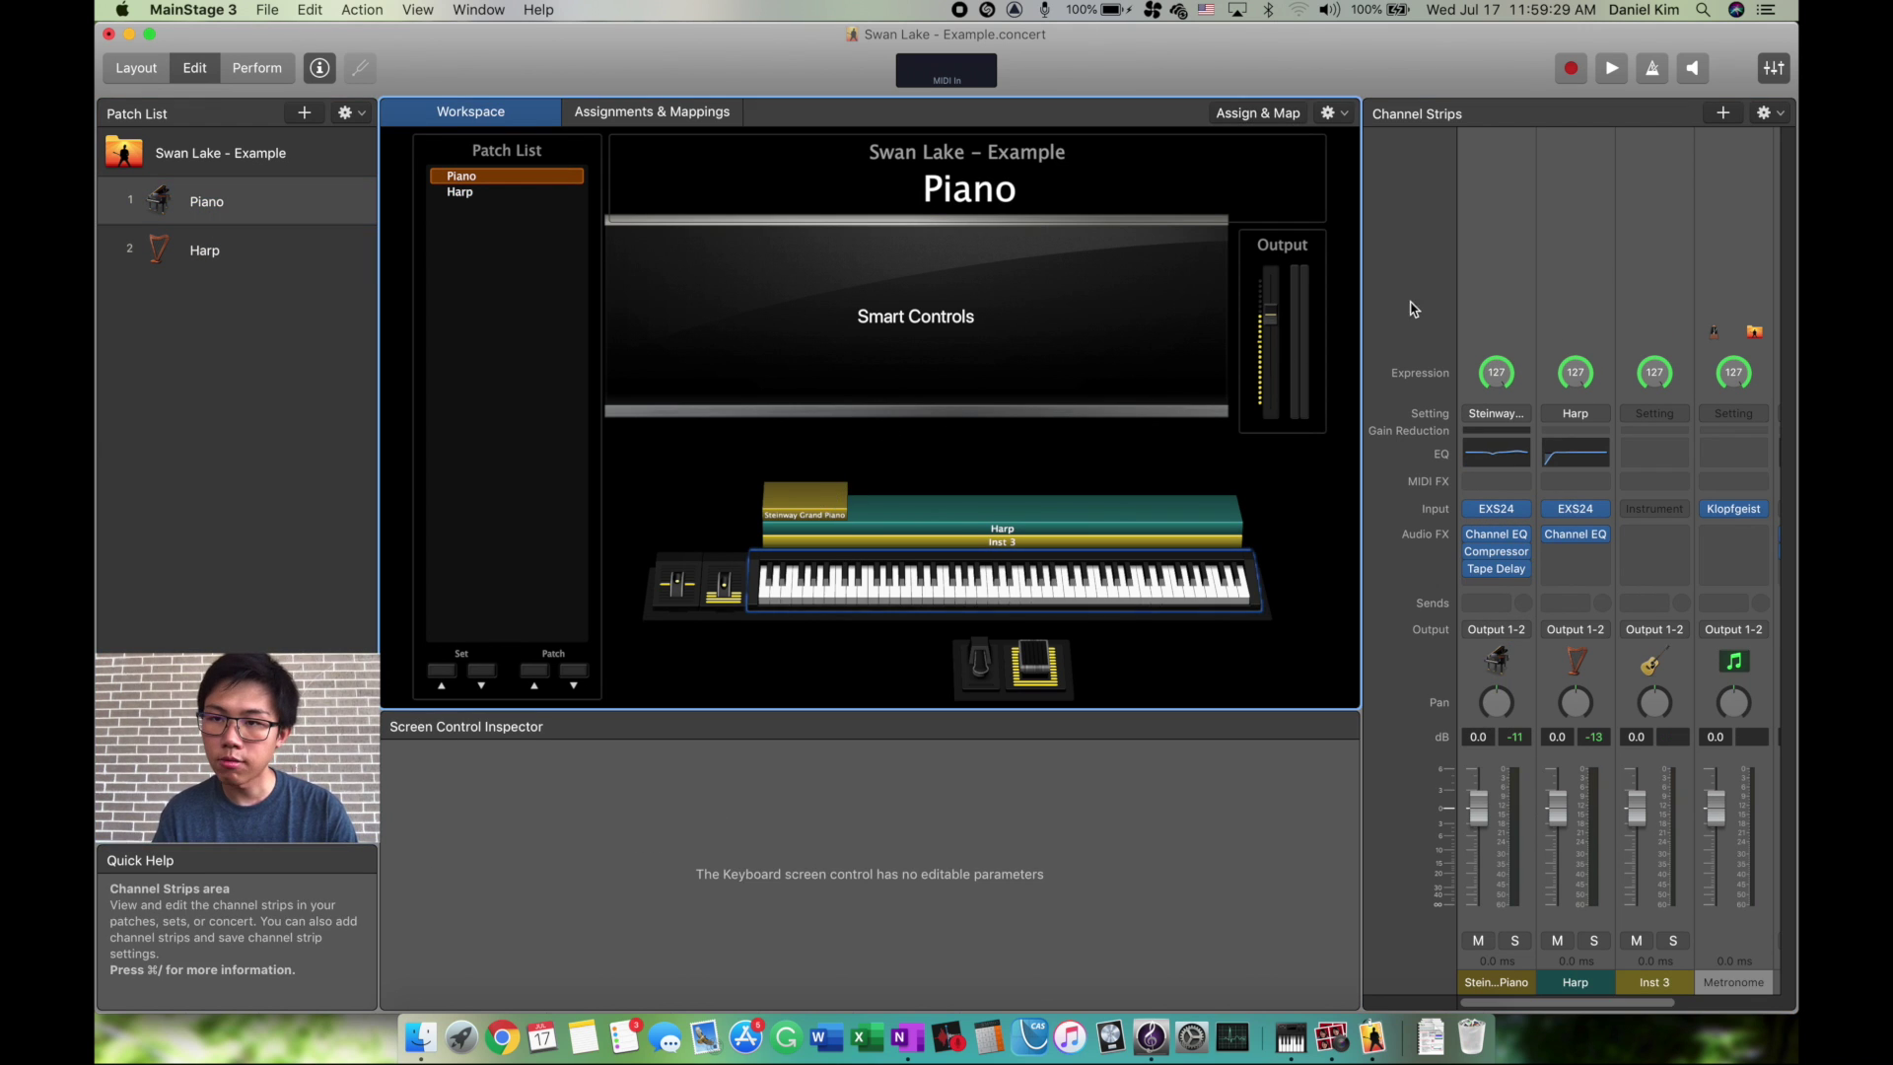
{"action": "left_click", "coordinate": [1479, 286]}
{"action": "left_click", "coordinate": [264, 256]}
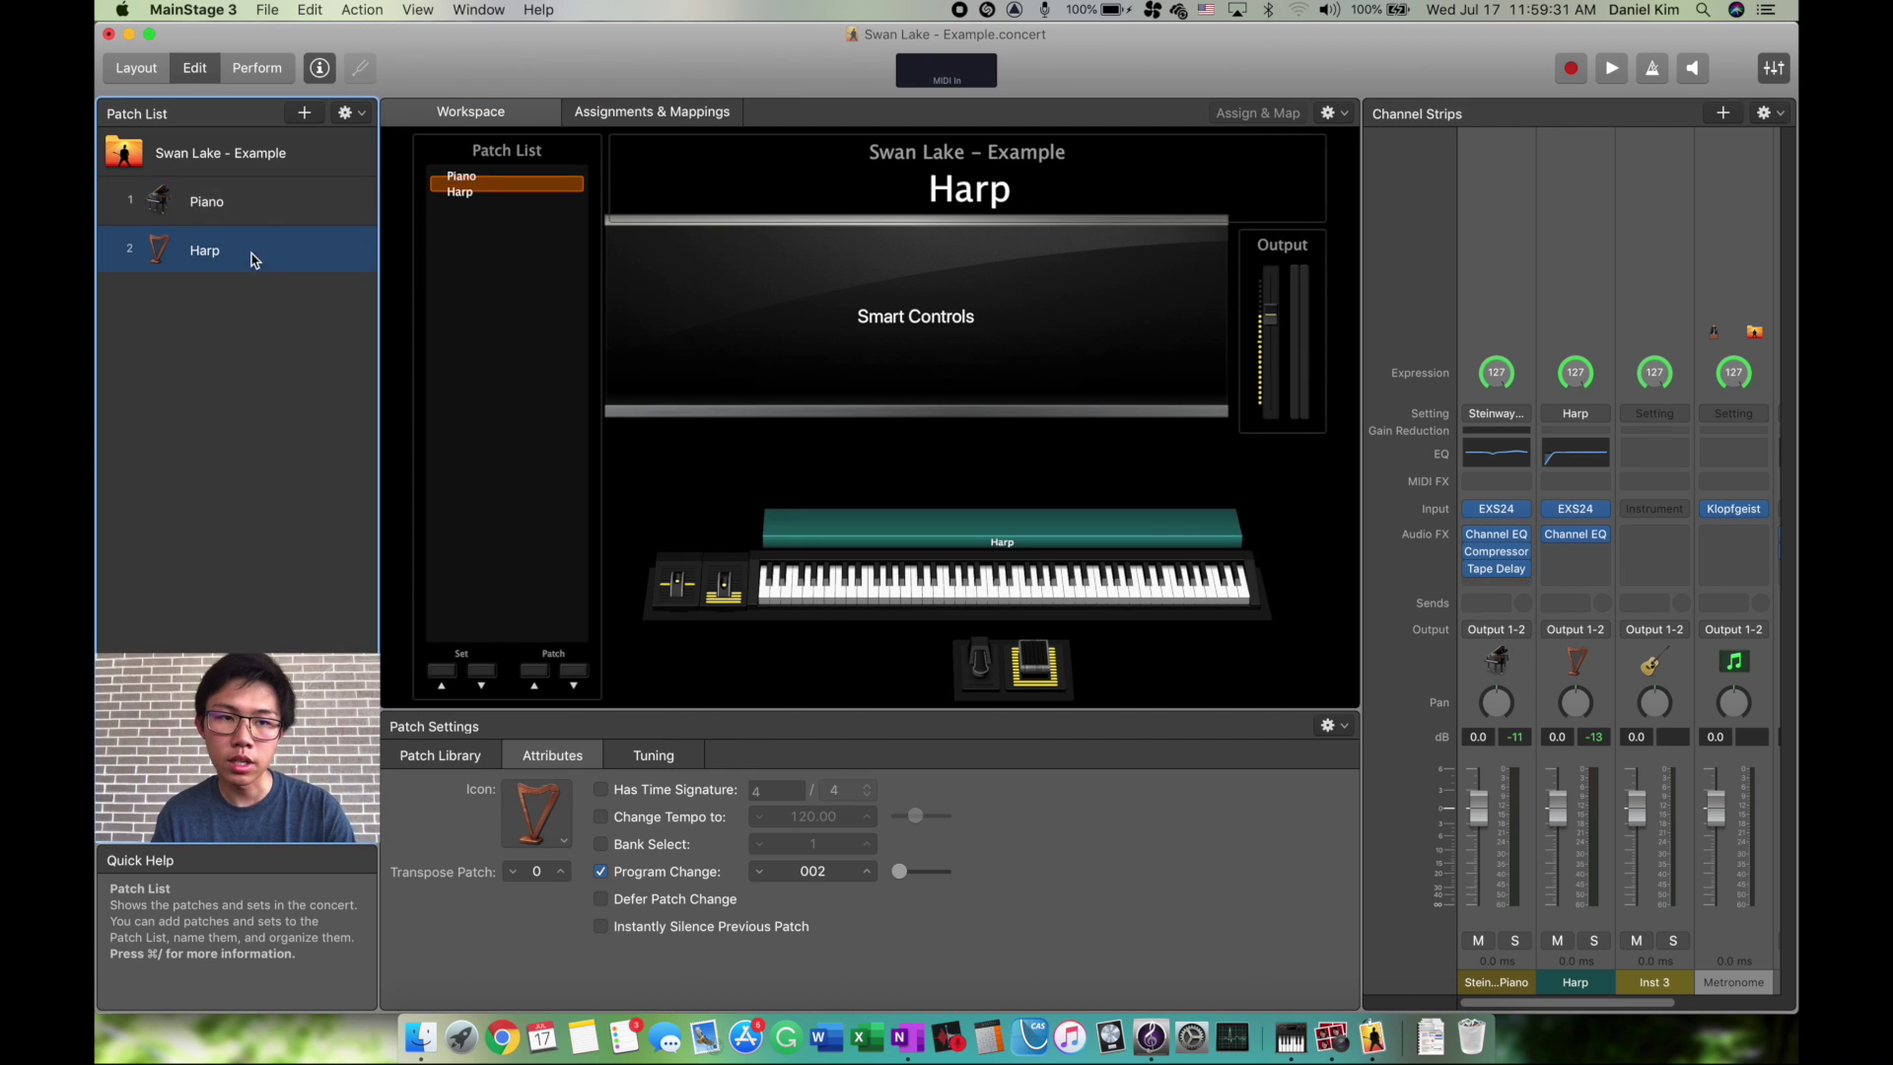
{"action": "left_click", "coordinate": [1581, 233]}
{"action": "key", "text": "super+v"}
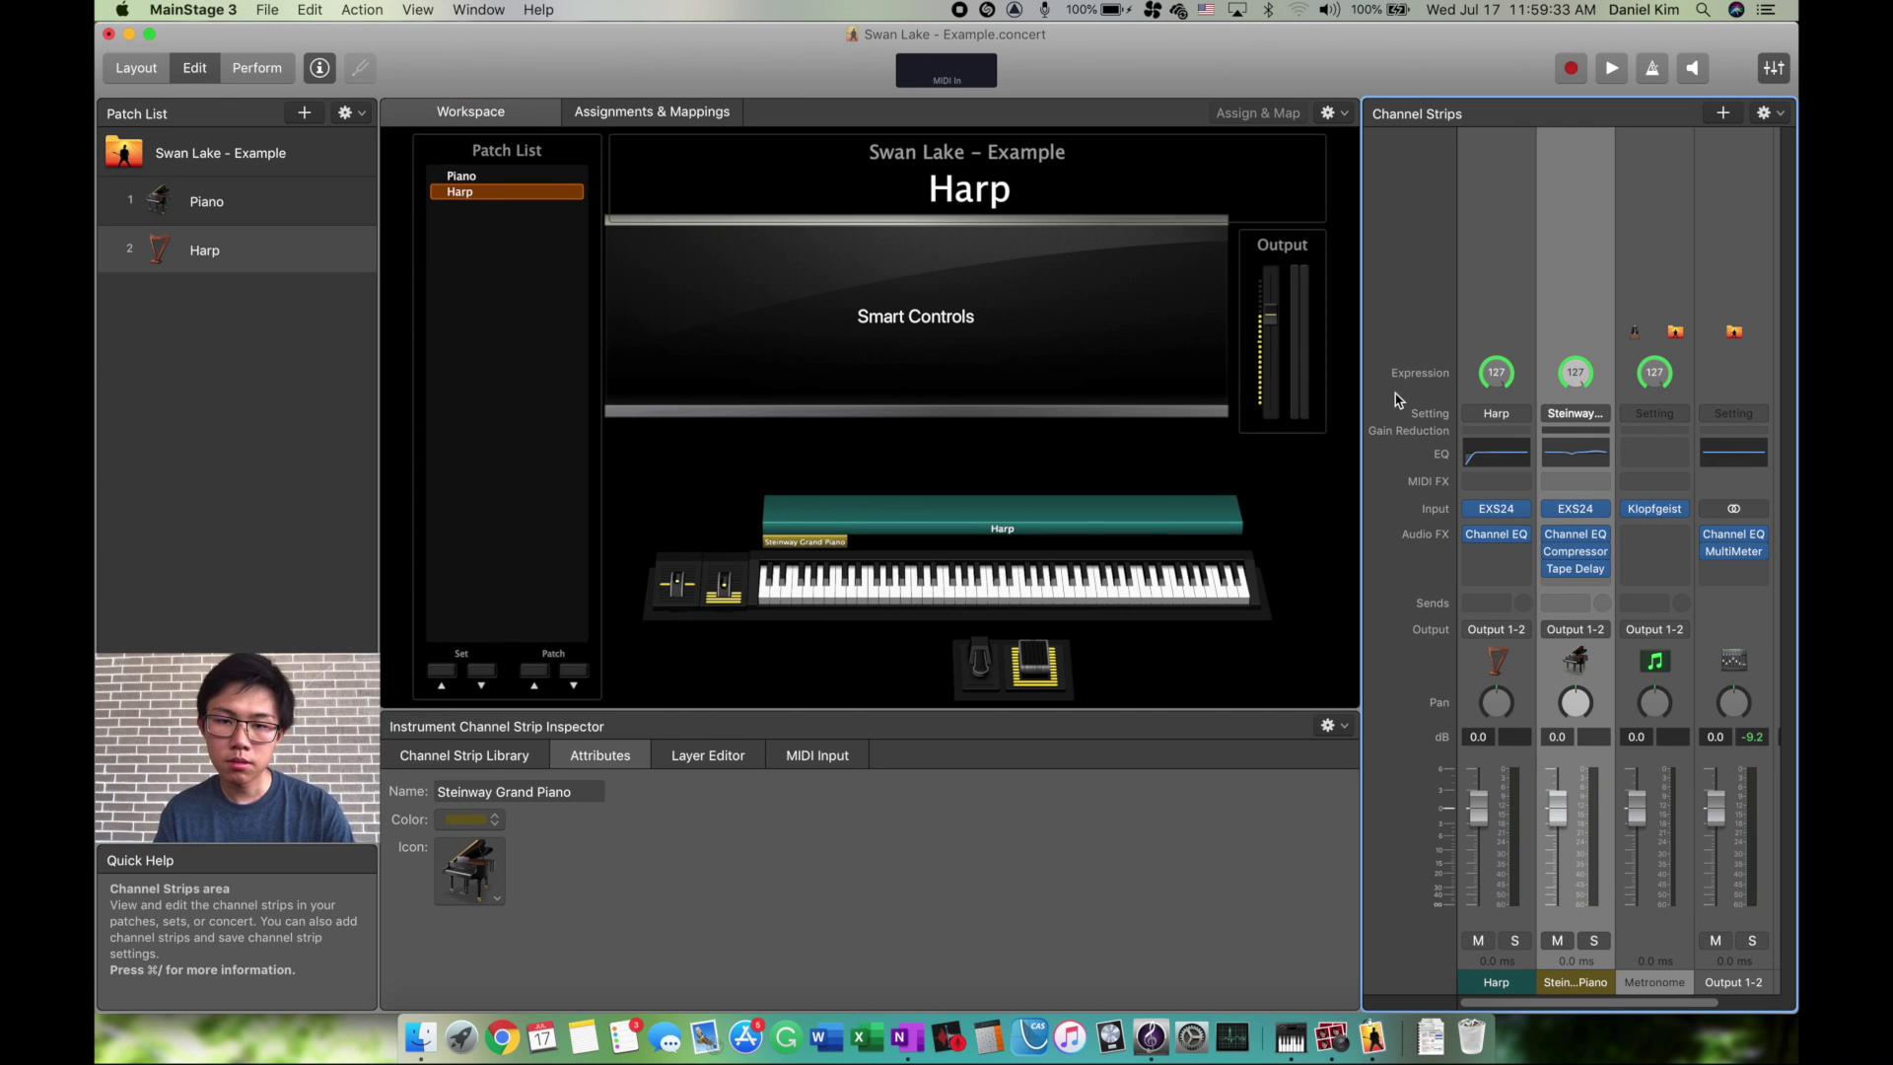
Duplicate the Harp patch twice with Cmd-D
{"action": "left_click", "coordinate": [279, 257]}
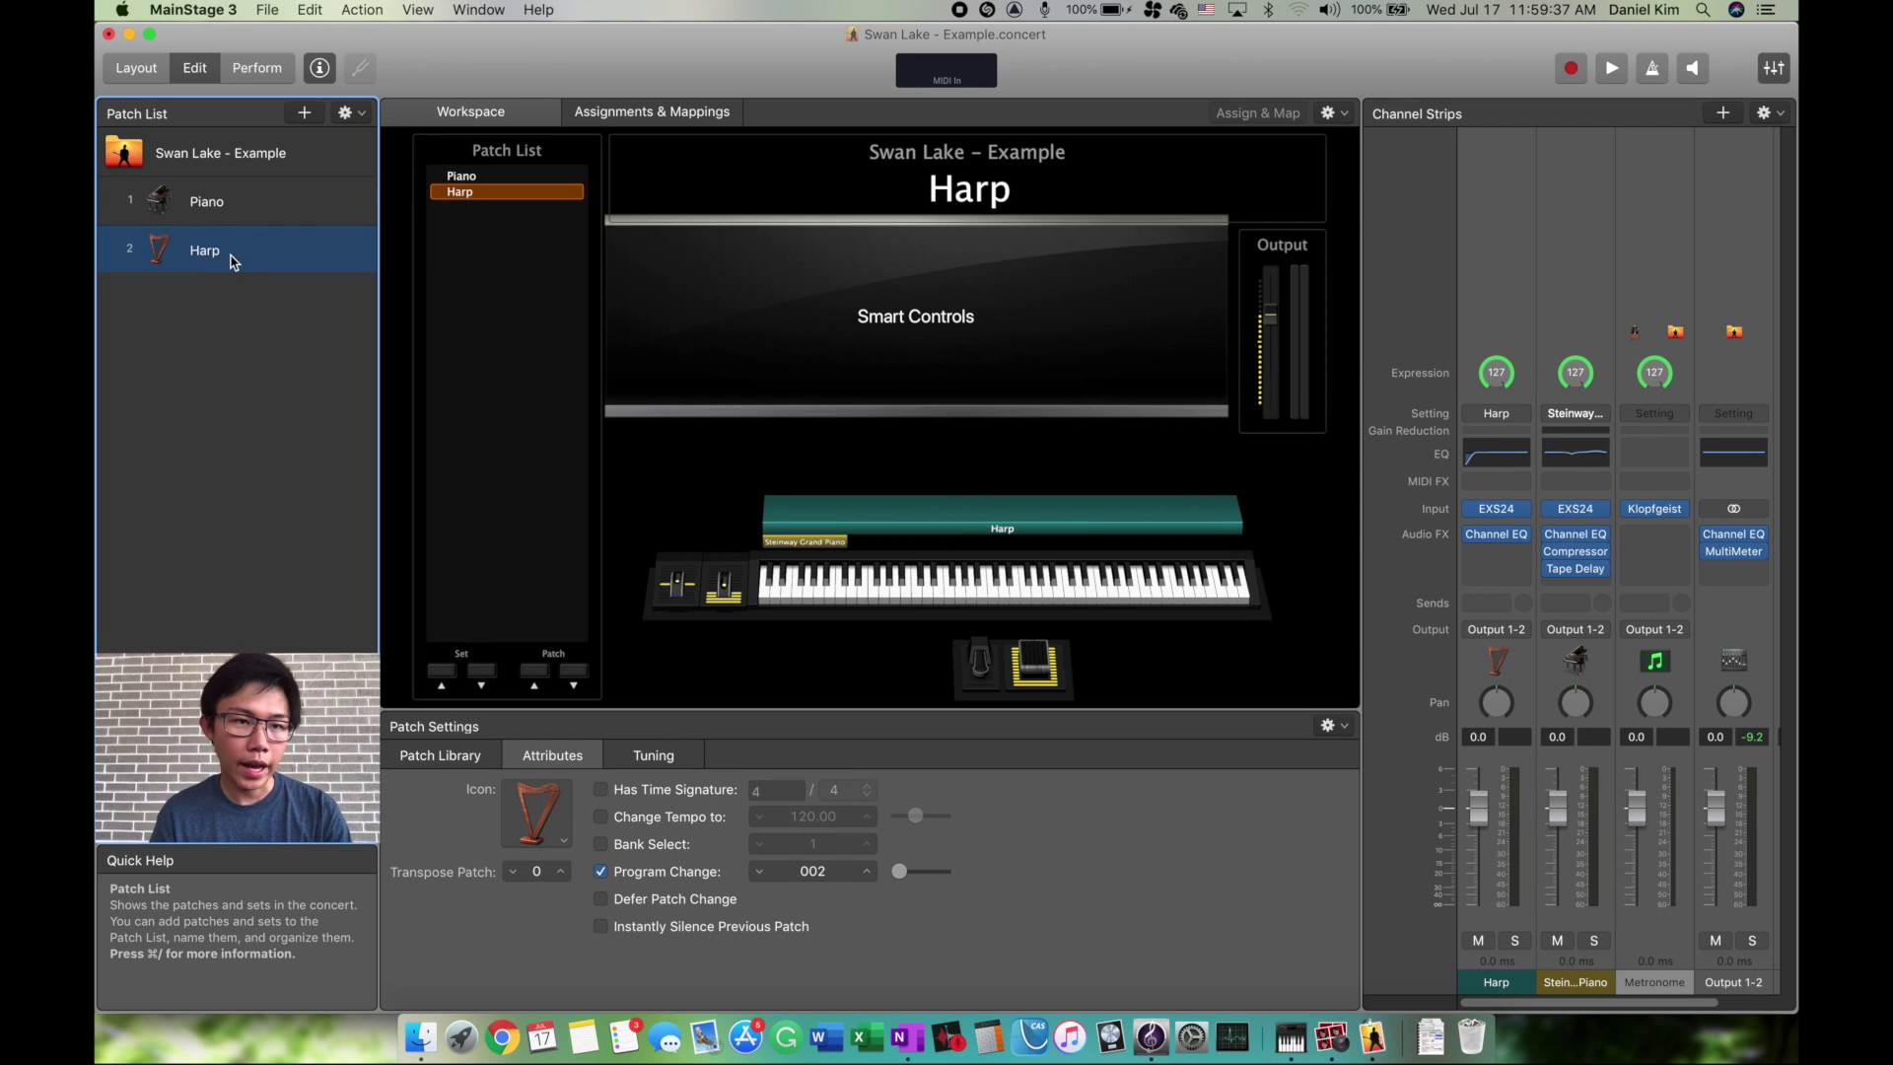
{"action": "key", "text": "super+d"}
{"action": "key", "text": "super+d"}
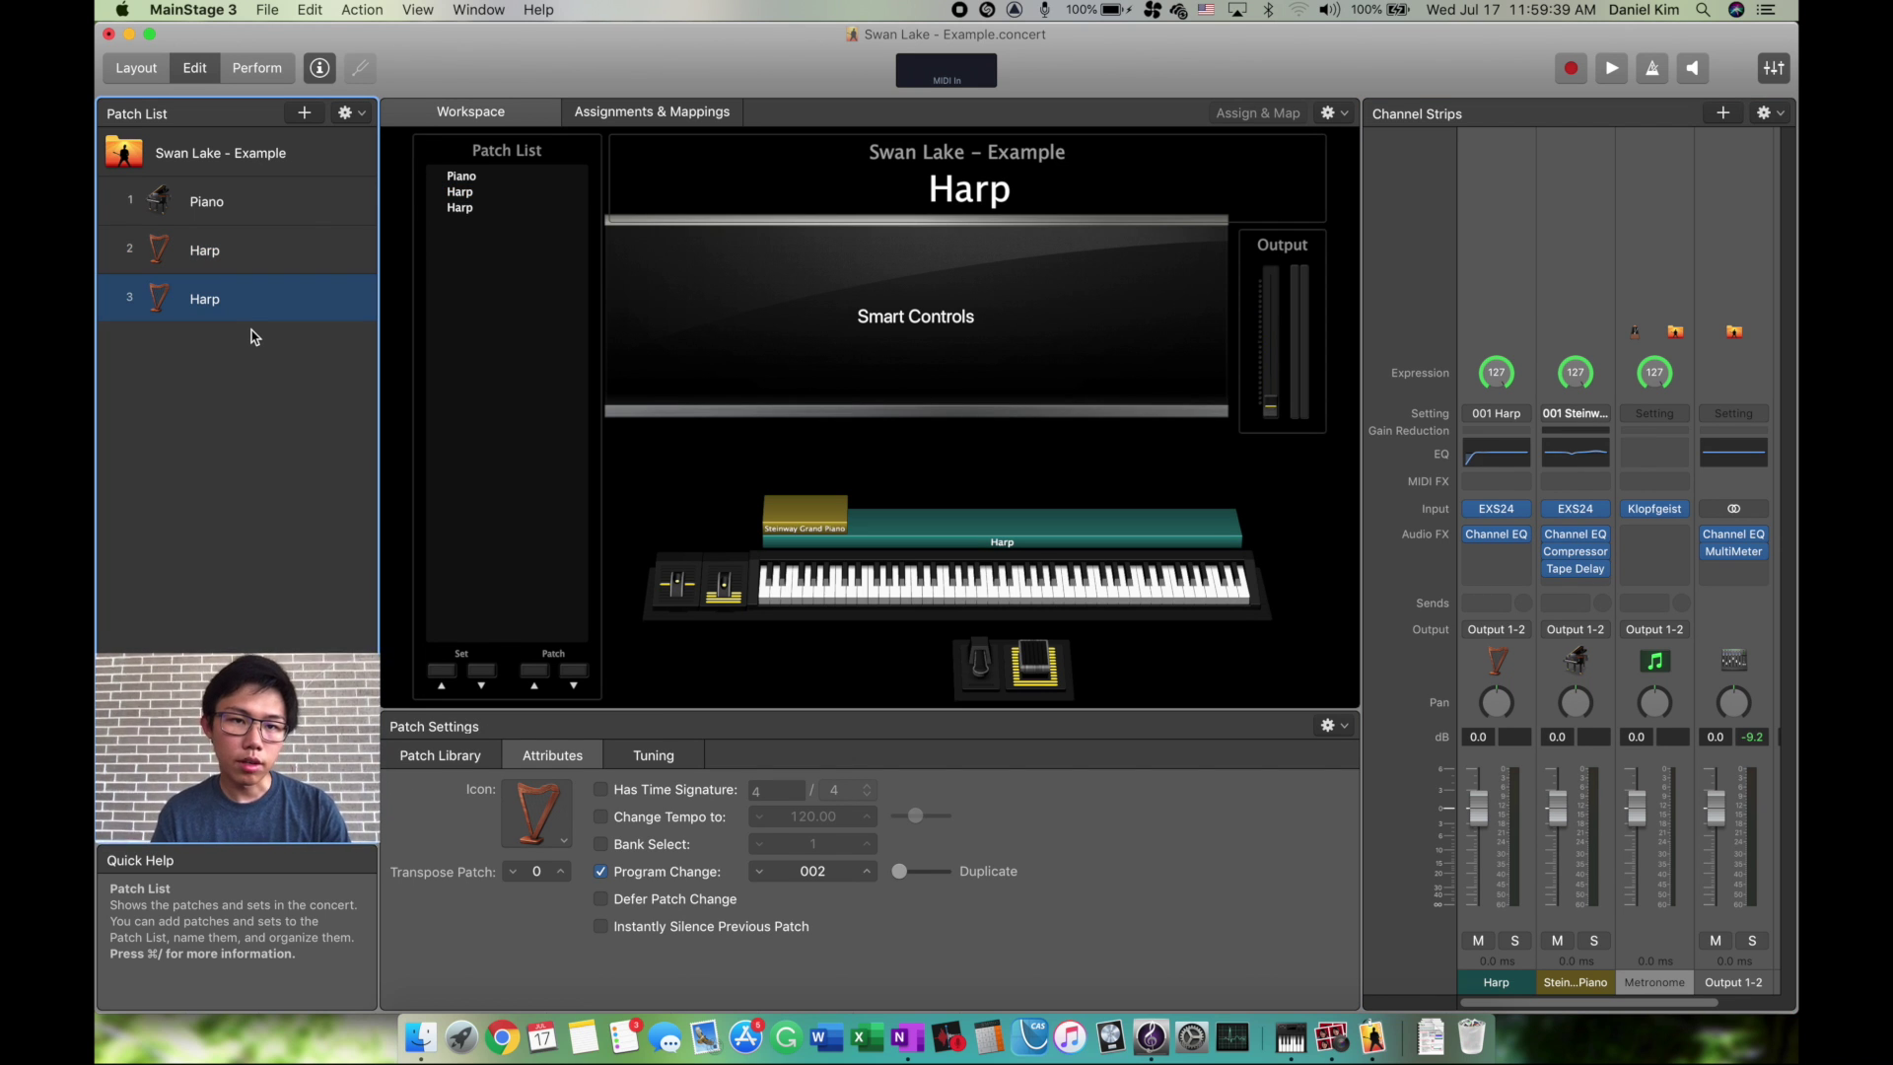
{"action": "key", "text": "Up"}
{"action": "key", "text": "Up"}
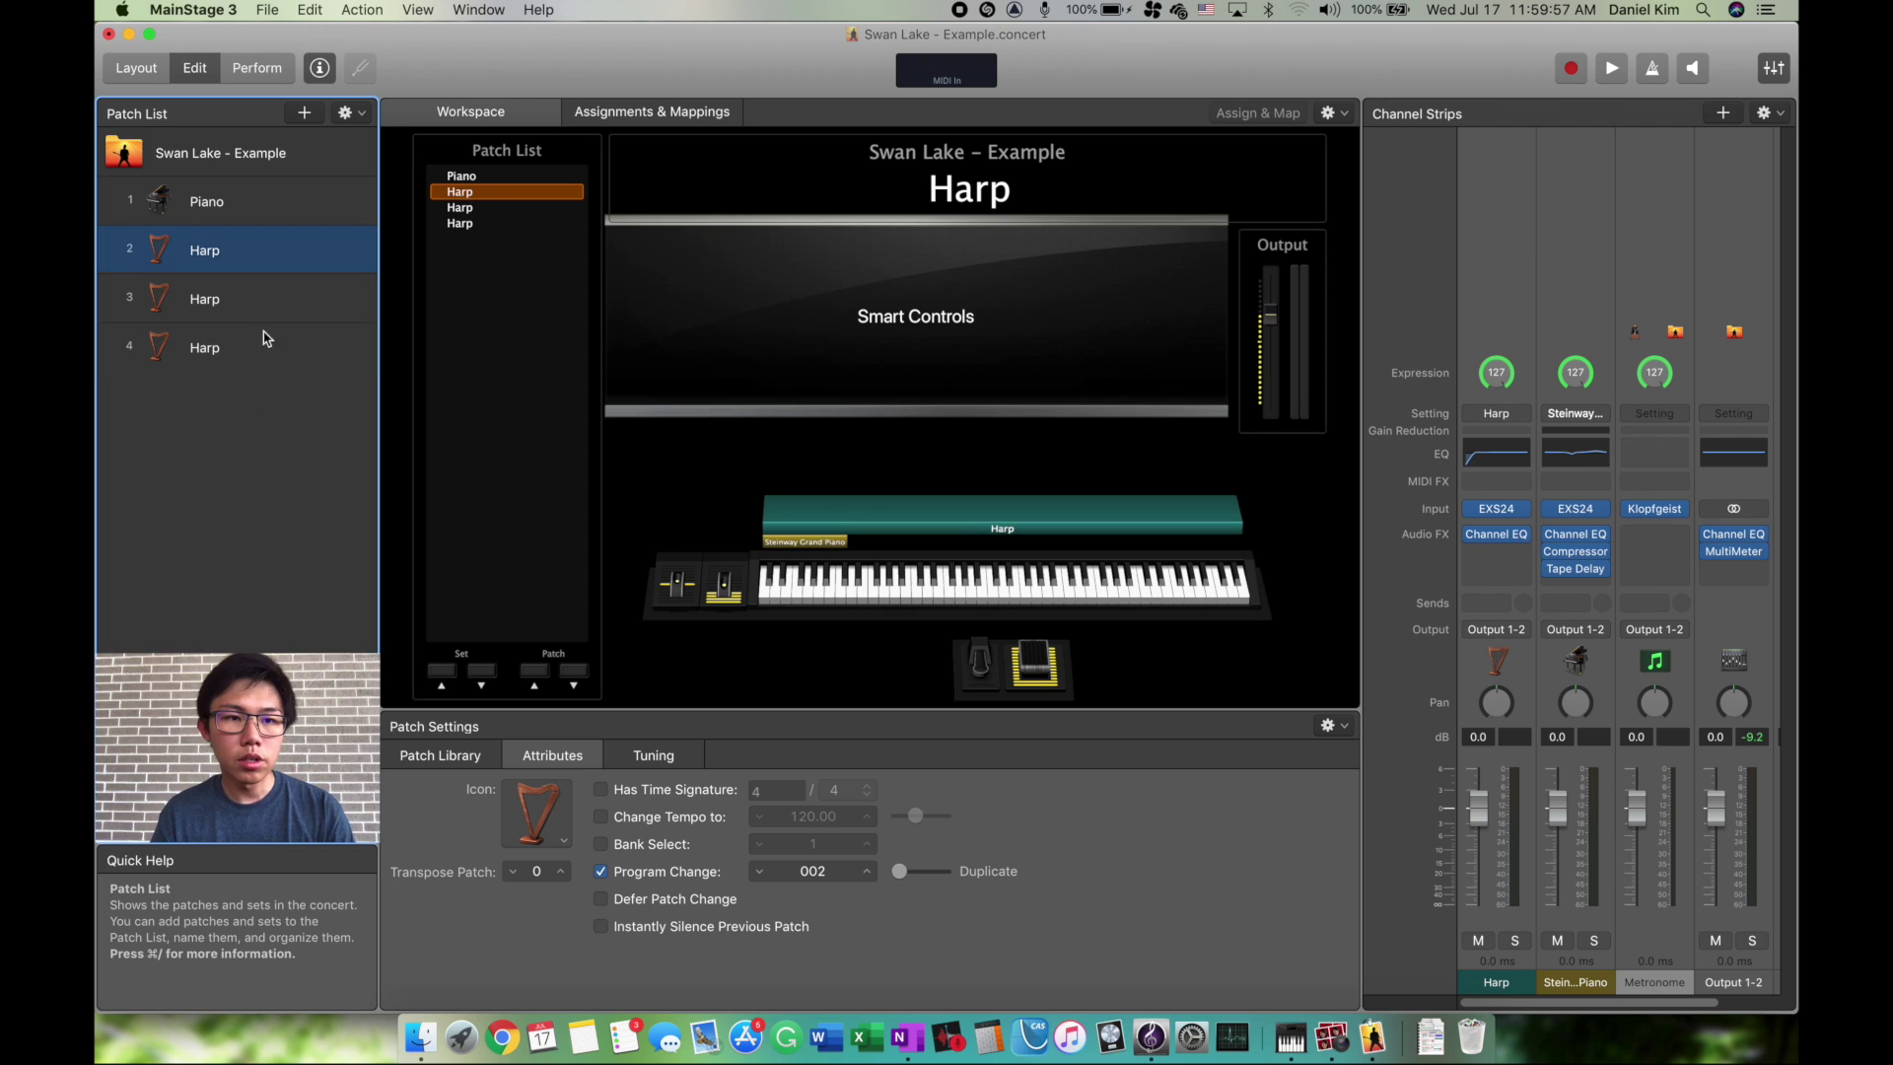
{"action": "left_click", "coordinate": [256, 209]}
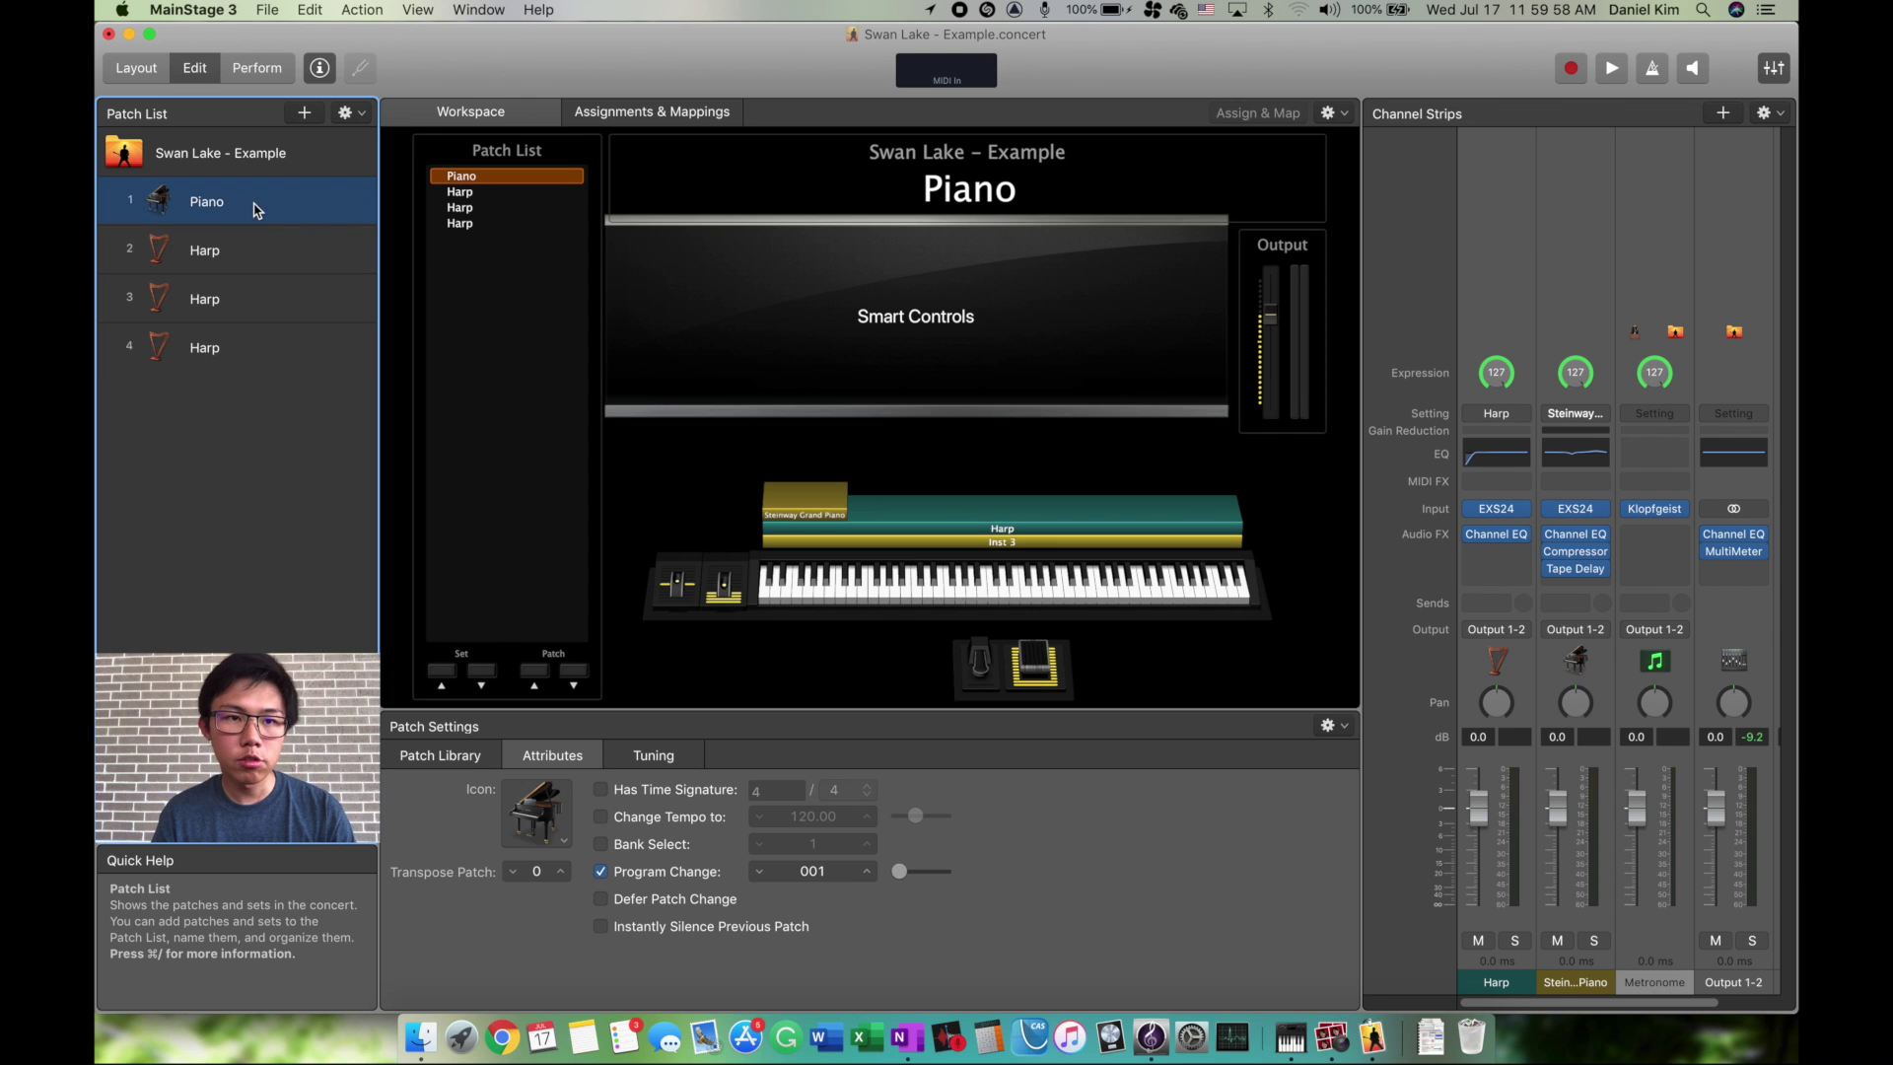
{"action": "left_click", "coordinate": [351, 115]}
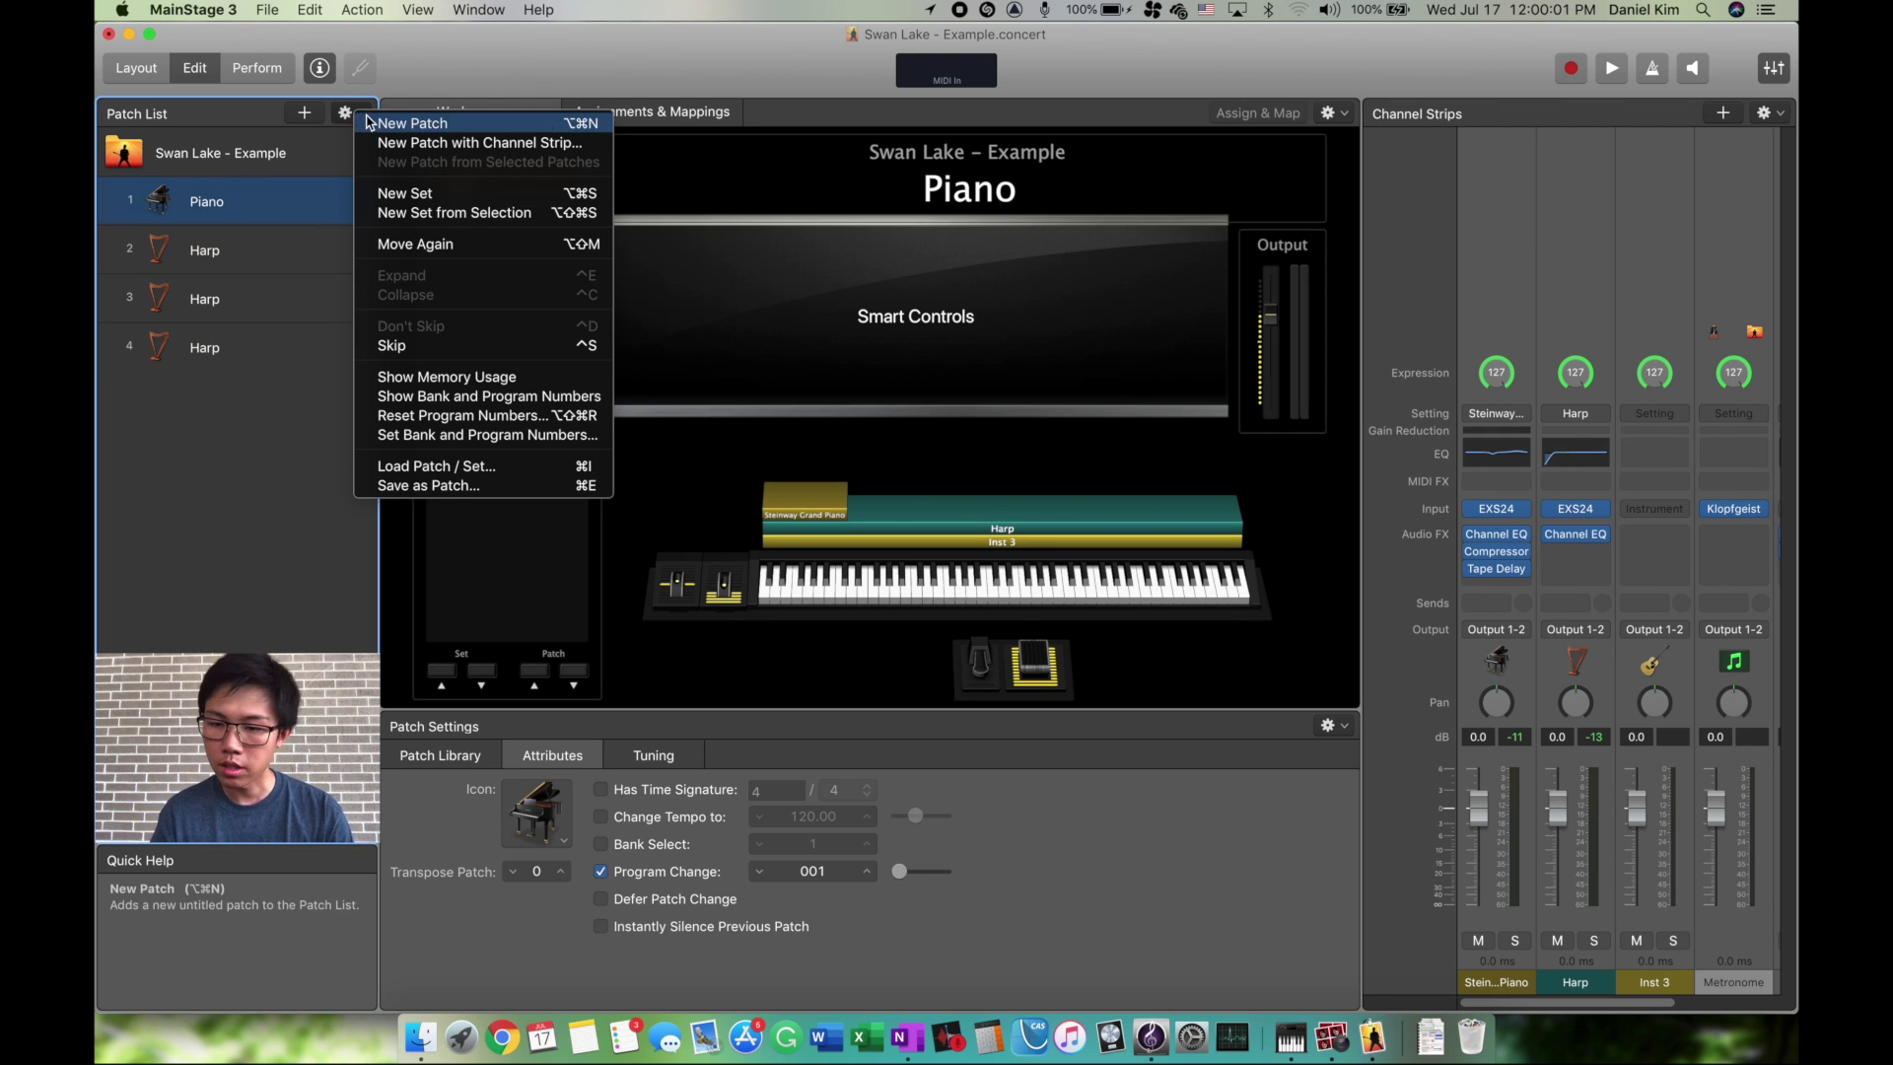
Create a new set holding Piano and Harp, name it Mvt. 1, and move it to the top
{"action": "left_click", "coordinate": [447, 201]}
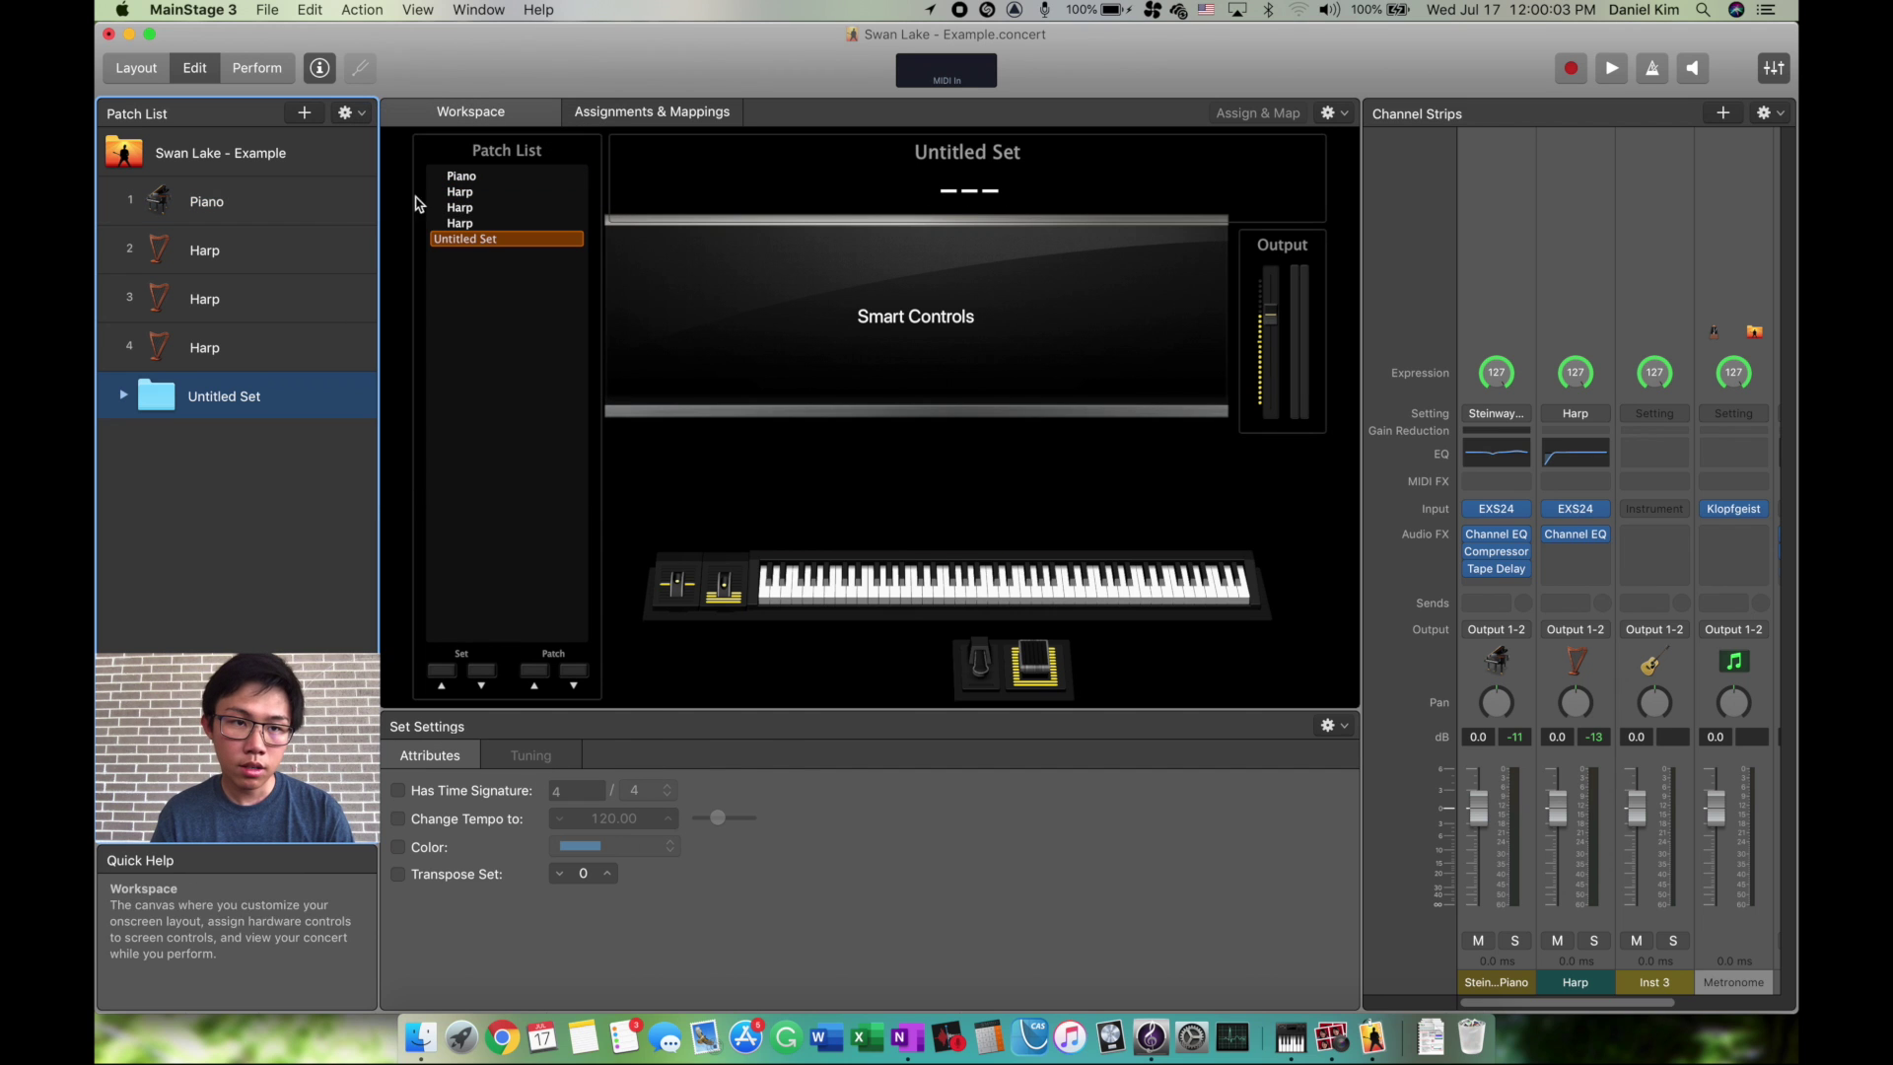
{"action": "left_click", "coordinate": [246, 207]}
{"action": "left_click", "coordinate": [237, 252], "text": "shift"}
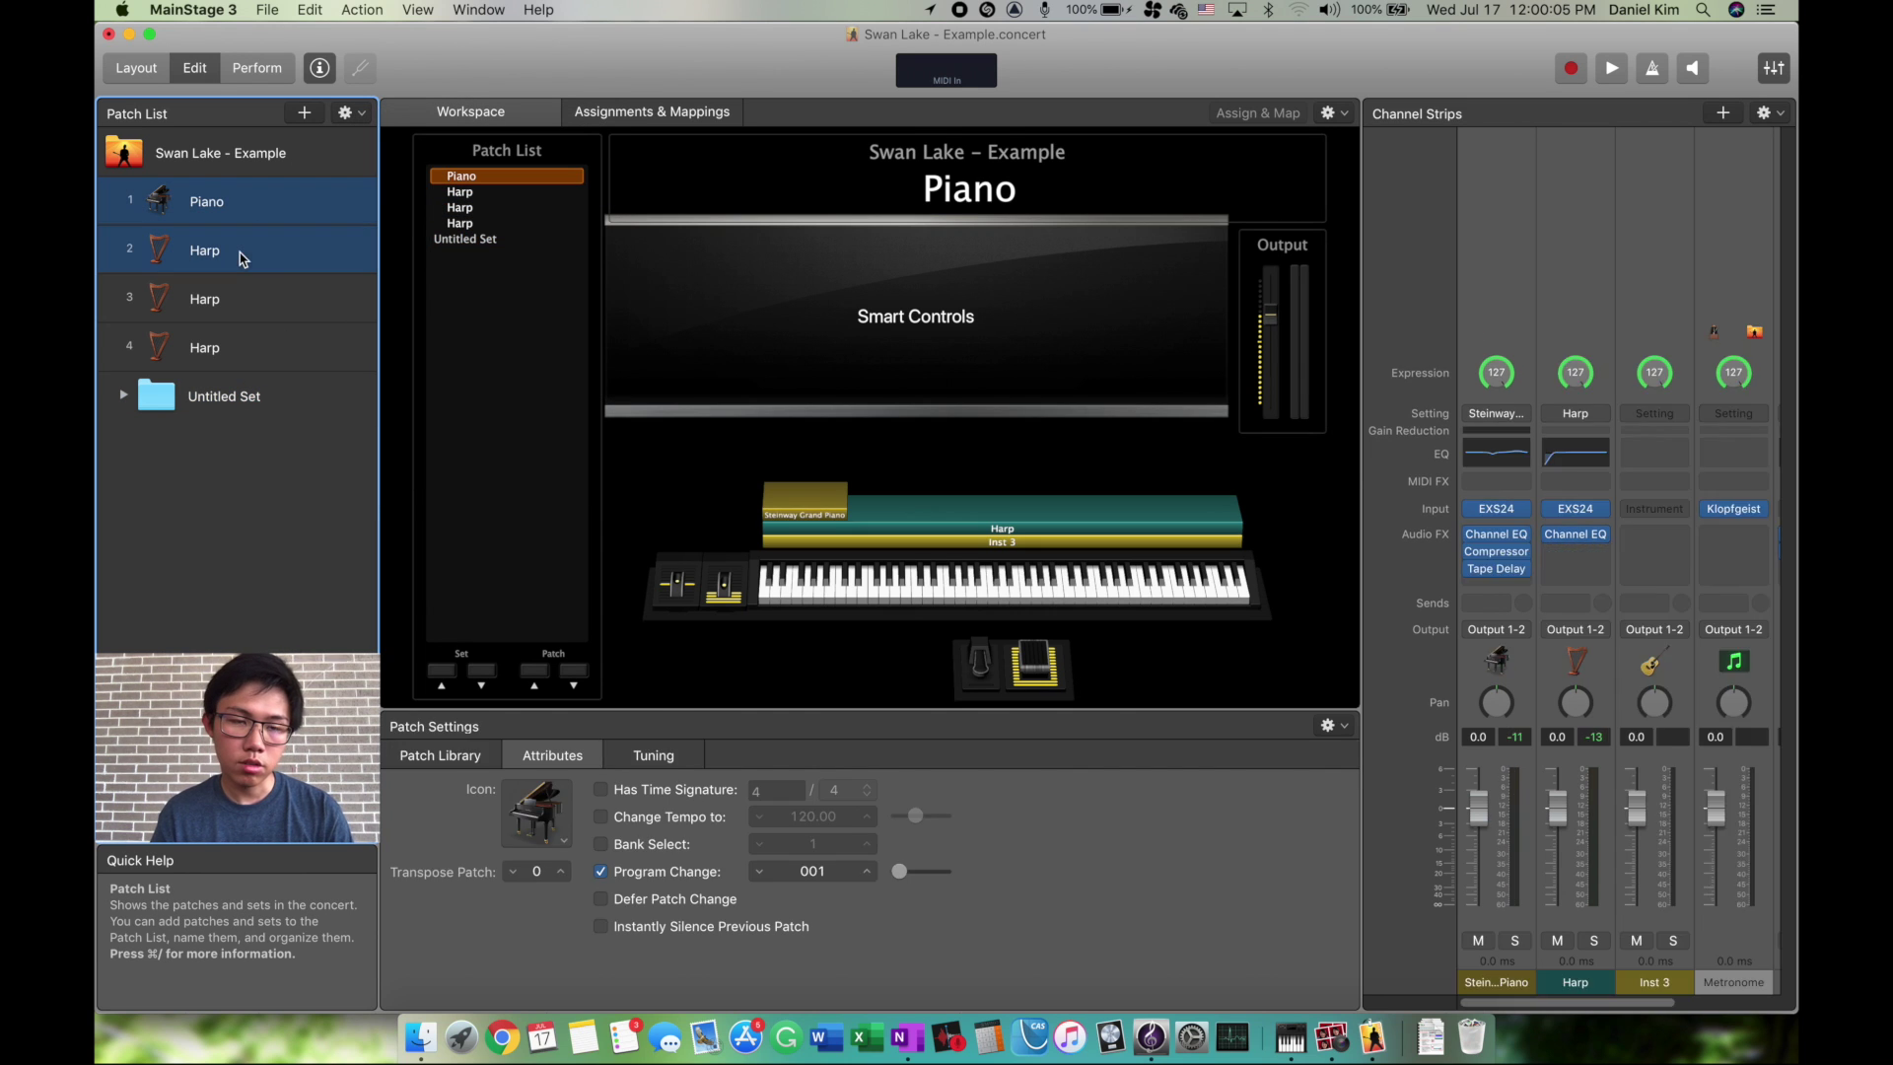
{"action": "left_click_drag", "start_coordinate": [232, 200], "coordinate": [247, 400]}
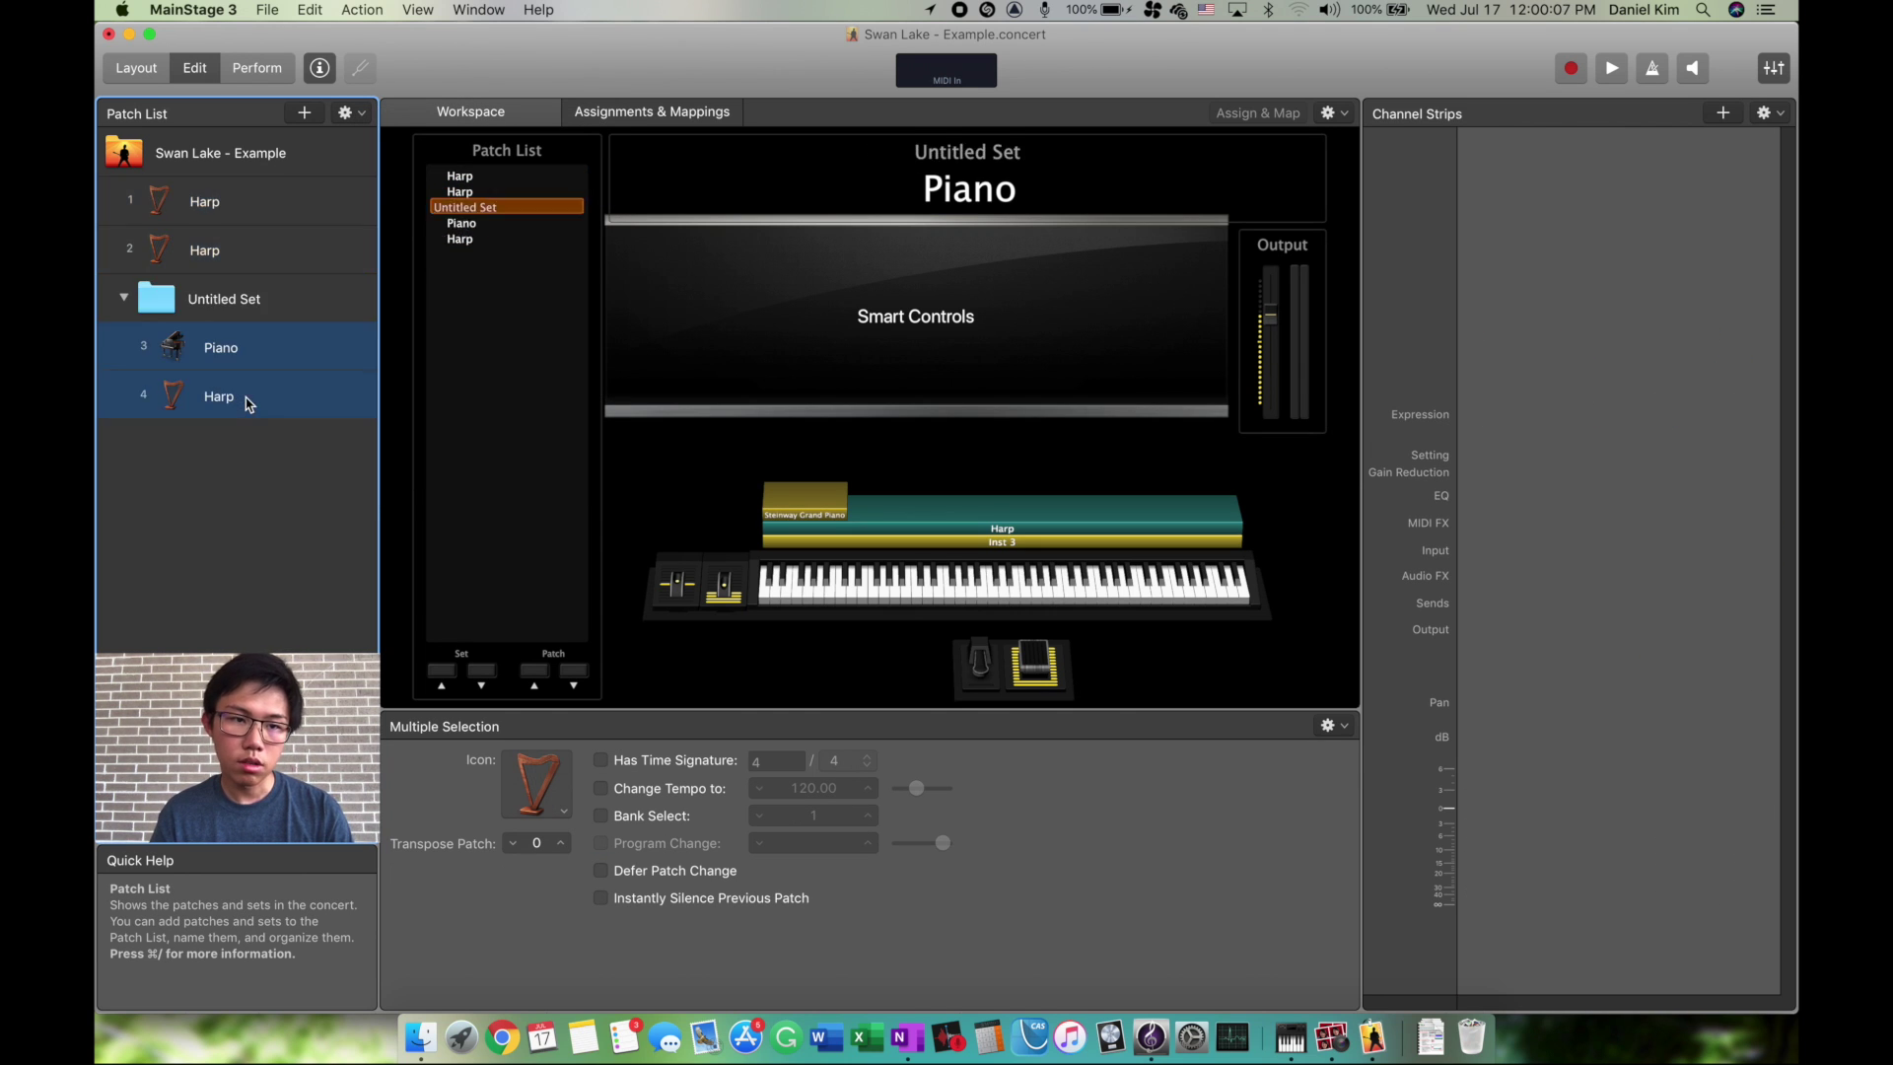
{"action": "left_click", "coordinate": [215, 301]}
{"action": "left_click", "coordinate": [215, 300]}
{"action": "type", "text": "Mvt. 1"}
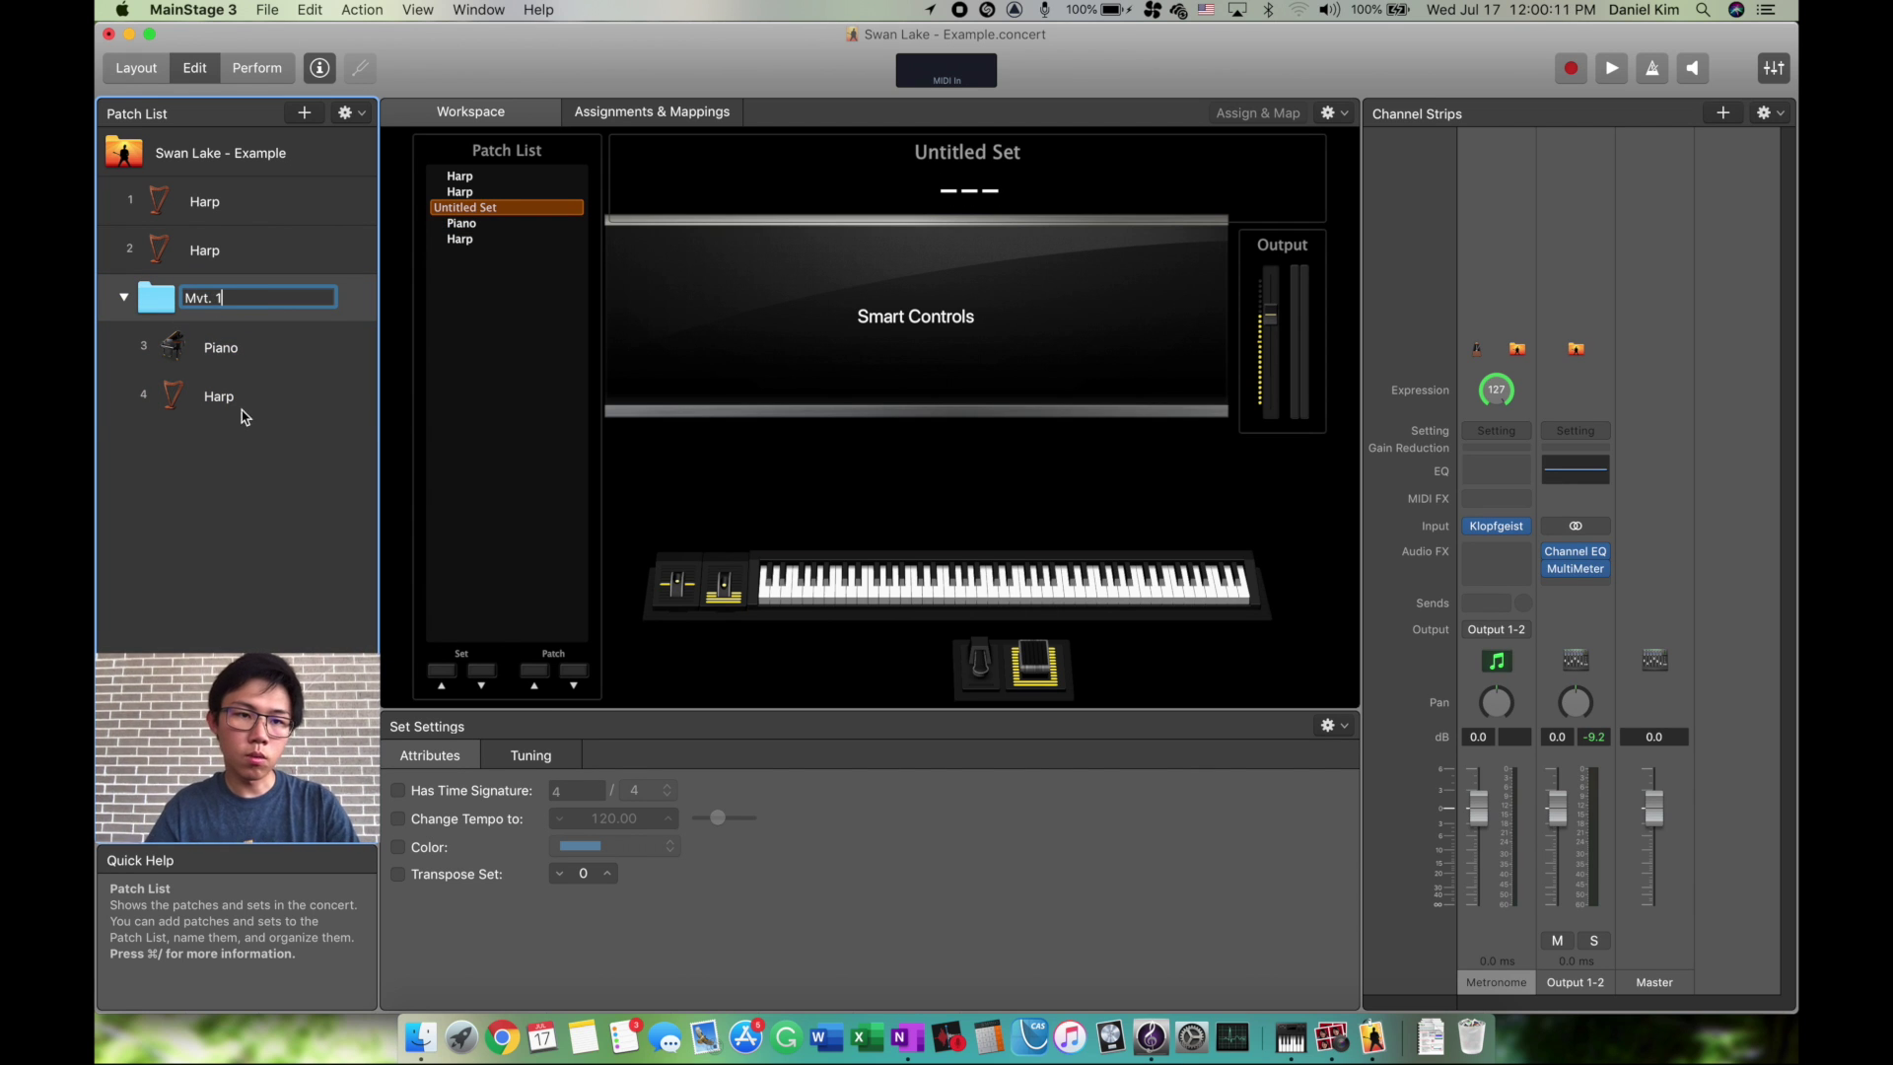
{"action": "key", "text": "Return"}
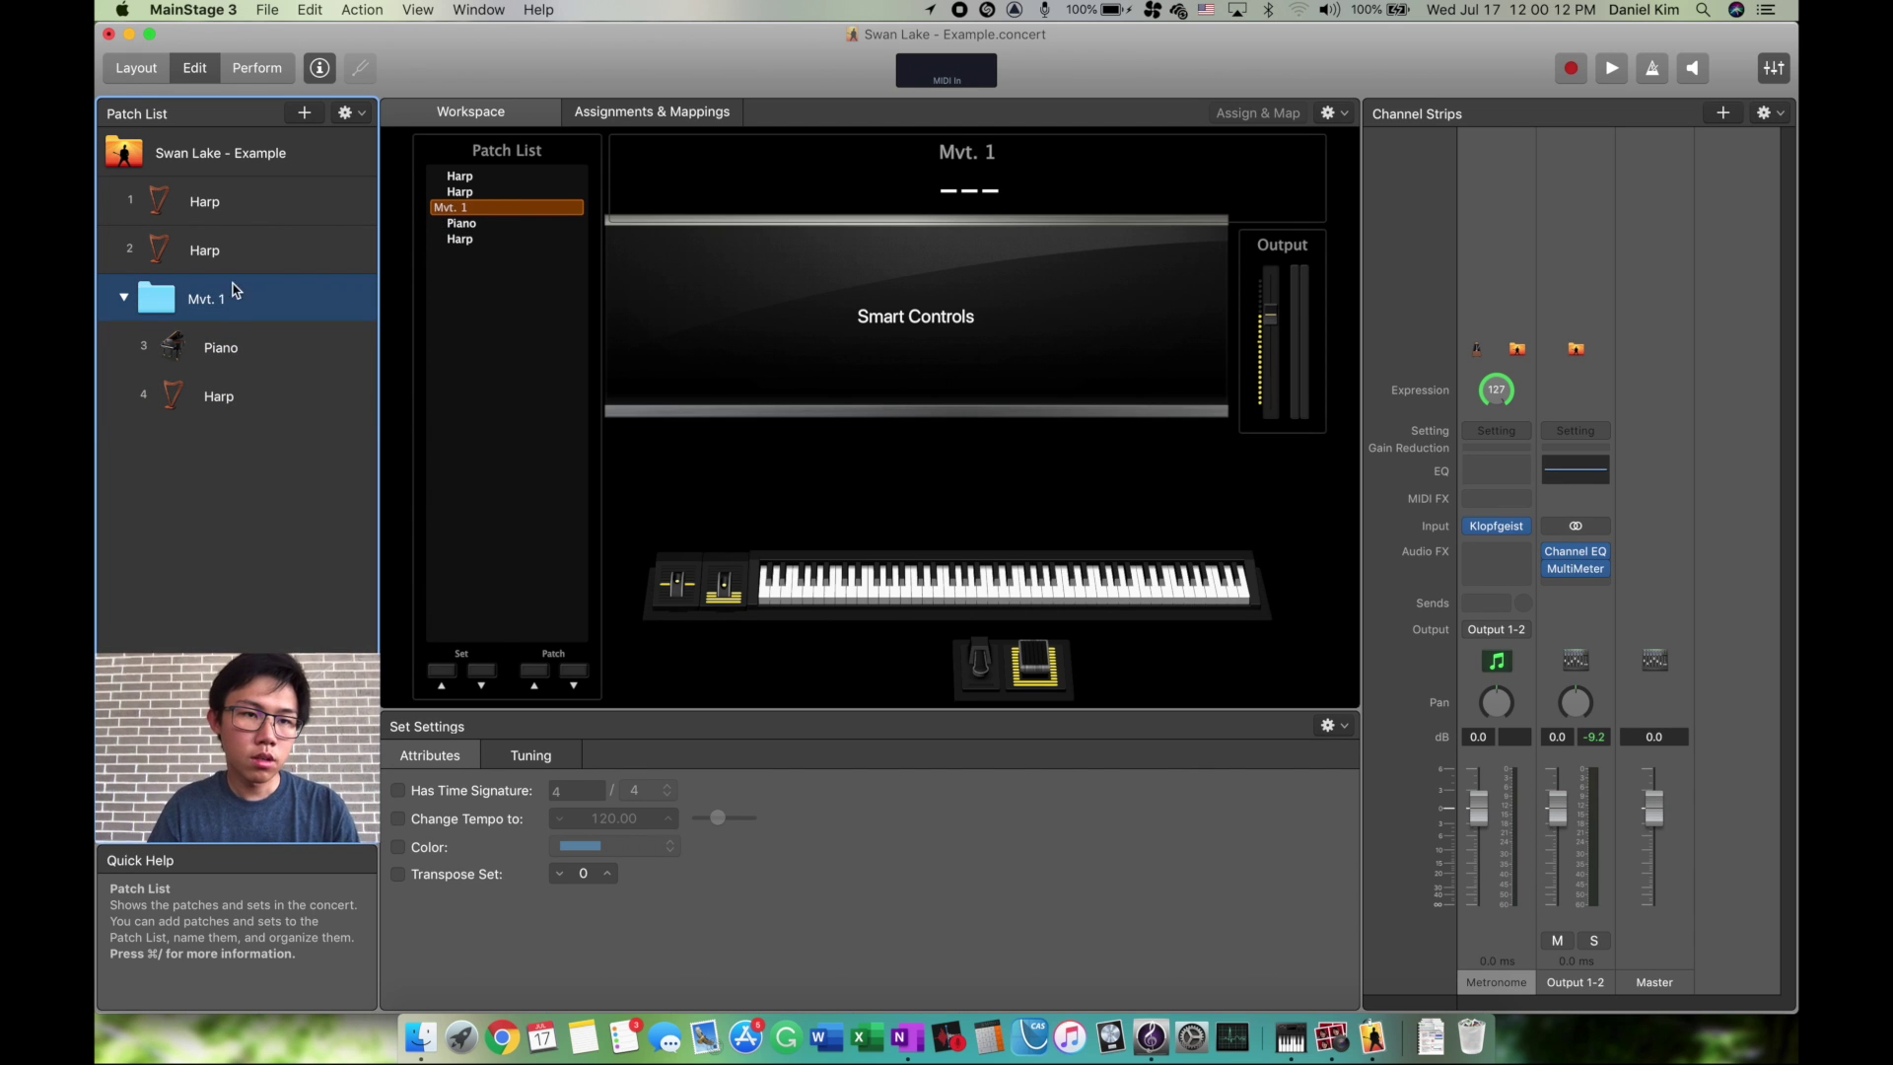
{"action": "left_click_drag", "start_coordinate": [233, 298], "coordinate": [234, 212]}
Create a second set named Mvt. 2 and place it below Mvt. 1's patches
{"action": "left_click", "coordinate": [355, 115]}
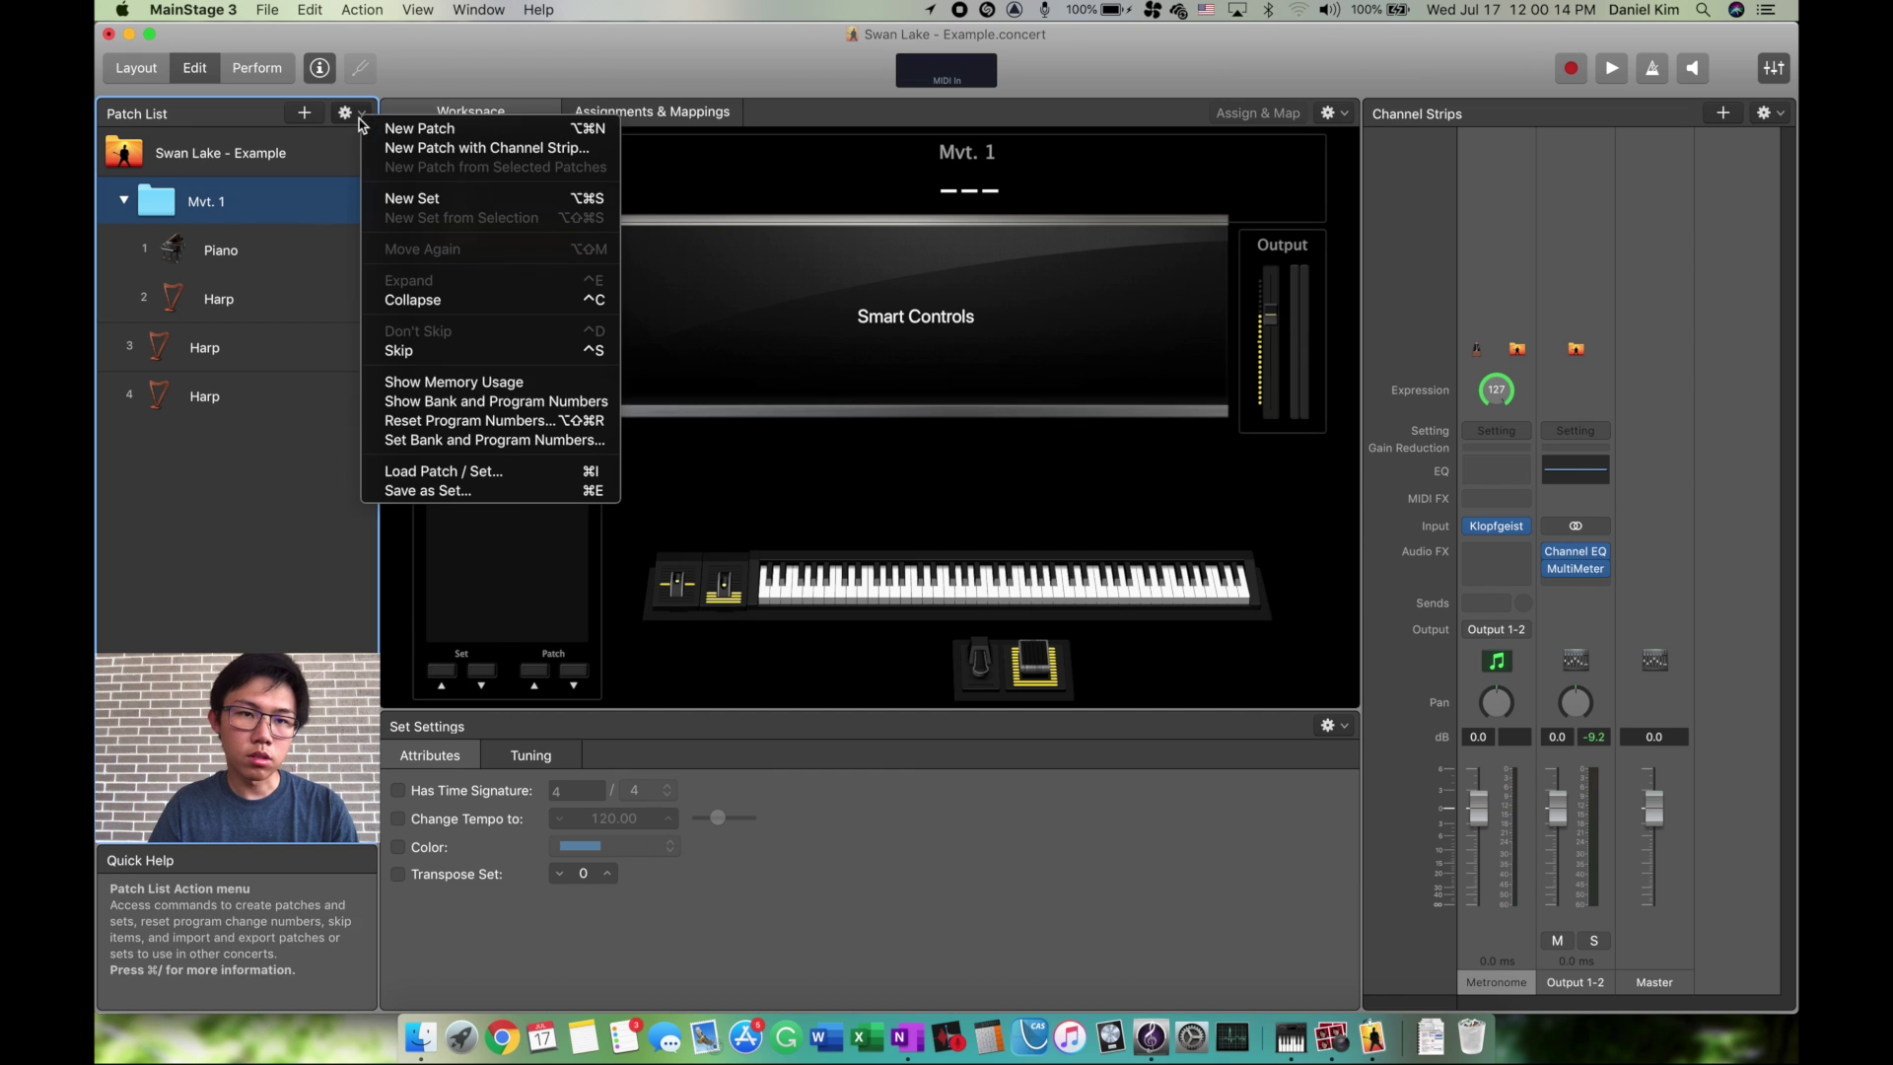
{"action": "left_click", "coordinate": [440, 201]}
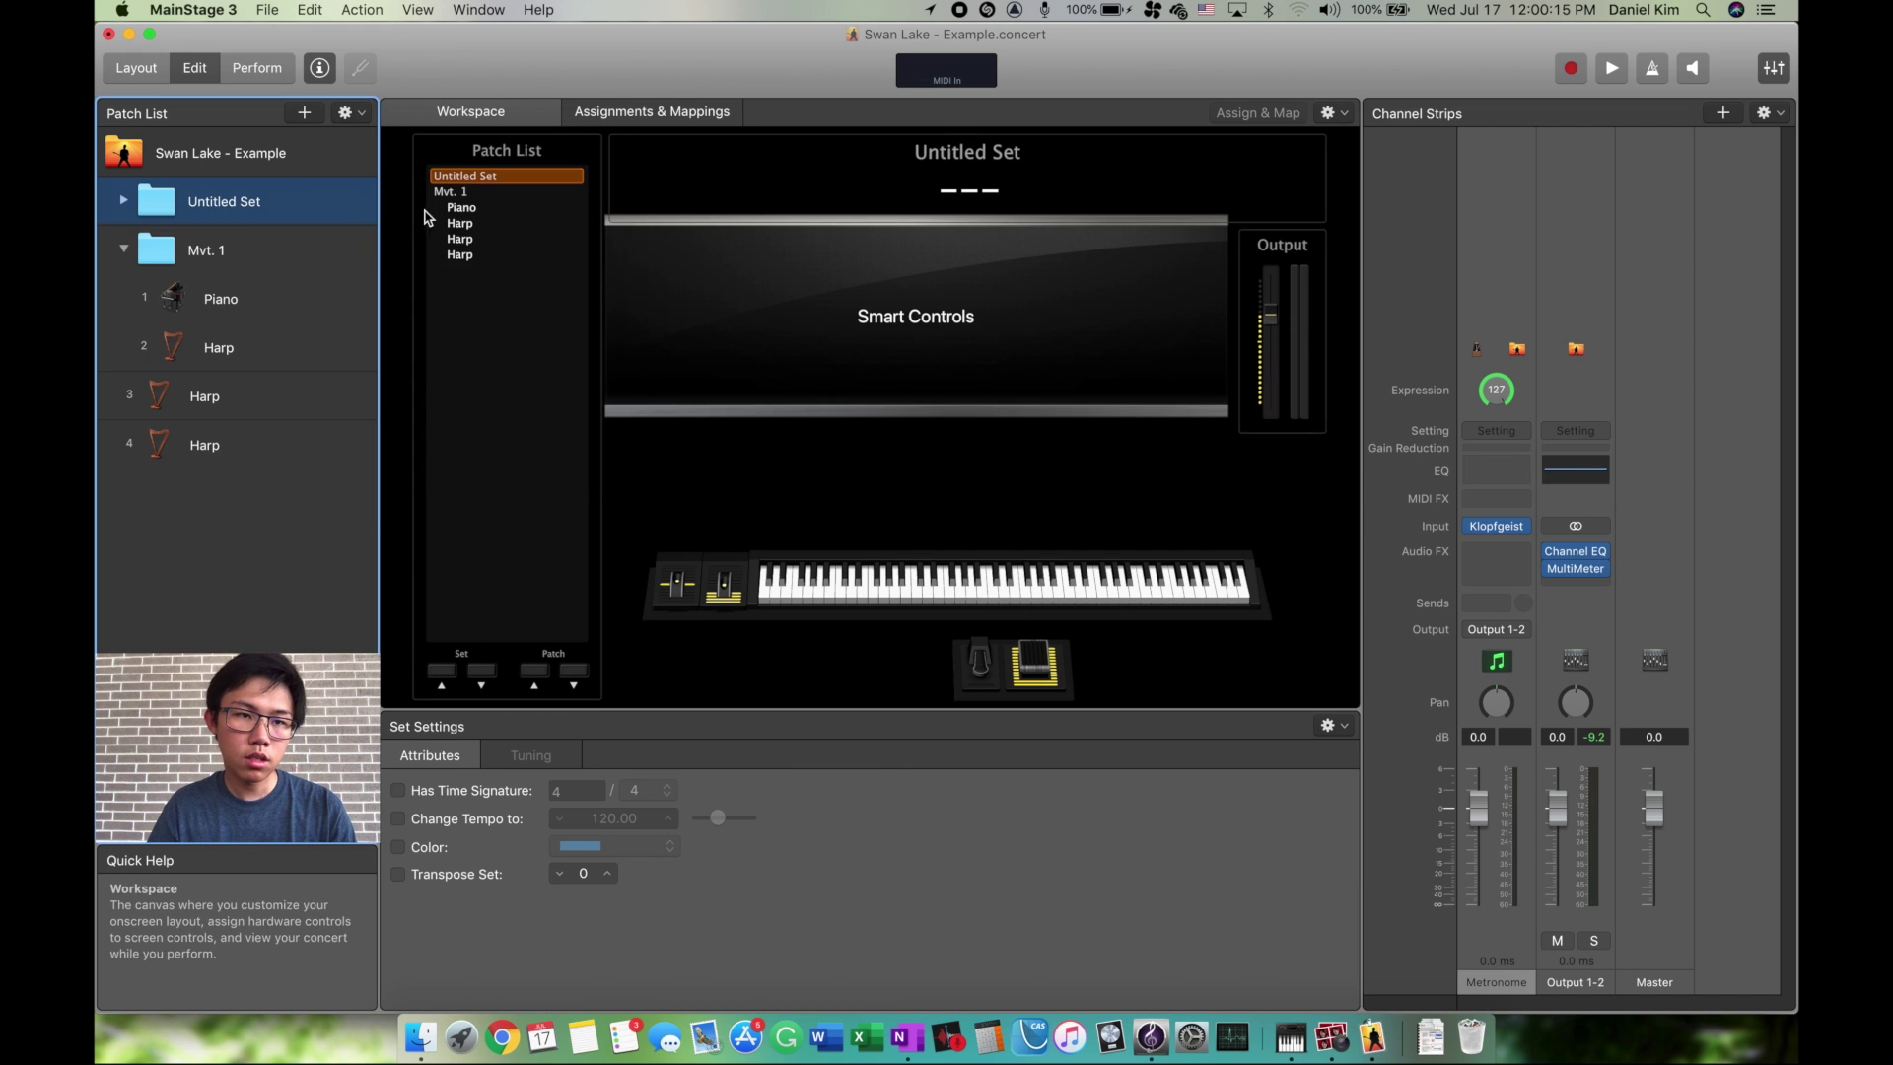
{"action": "left_click", "coordinate": [207, 250]}
{"action": "left_click", "coordinate": [207, 203]}
{"action": "double_click", "coordinate": [207, 203]}
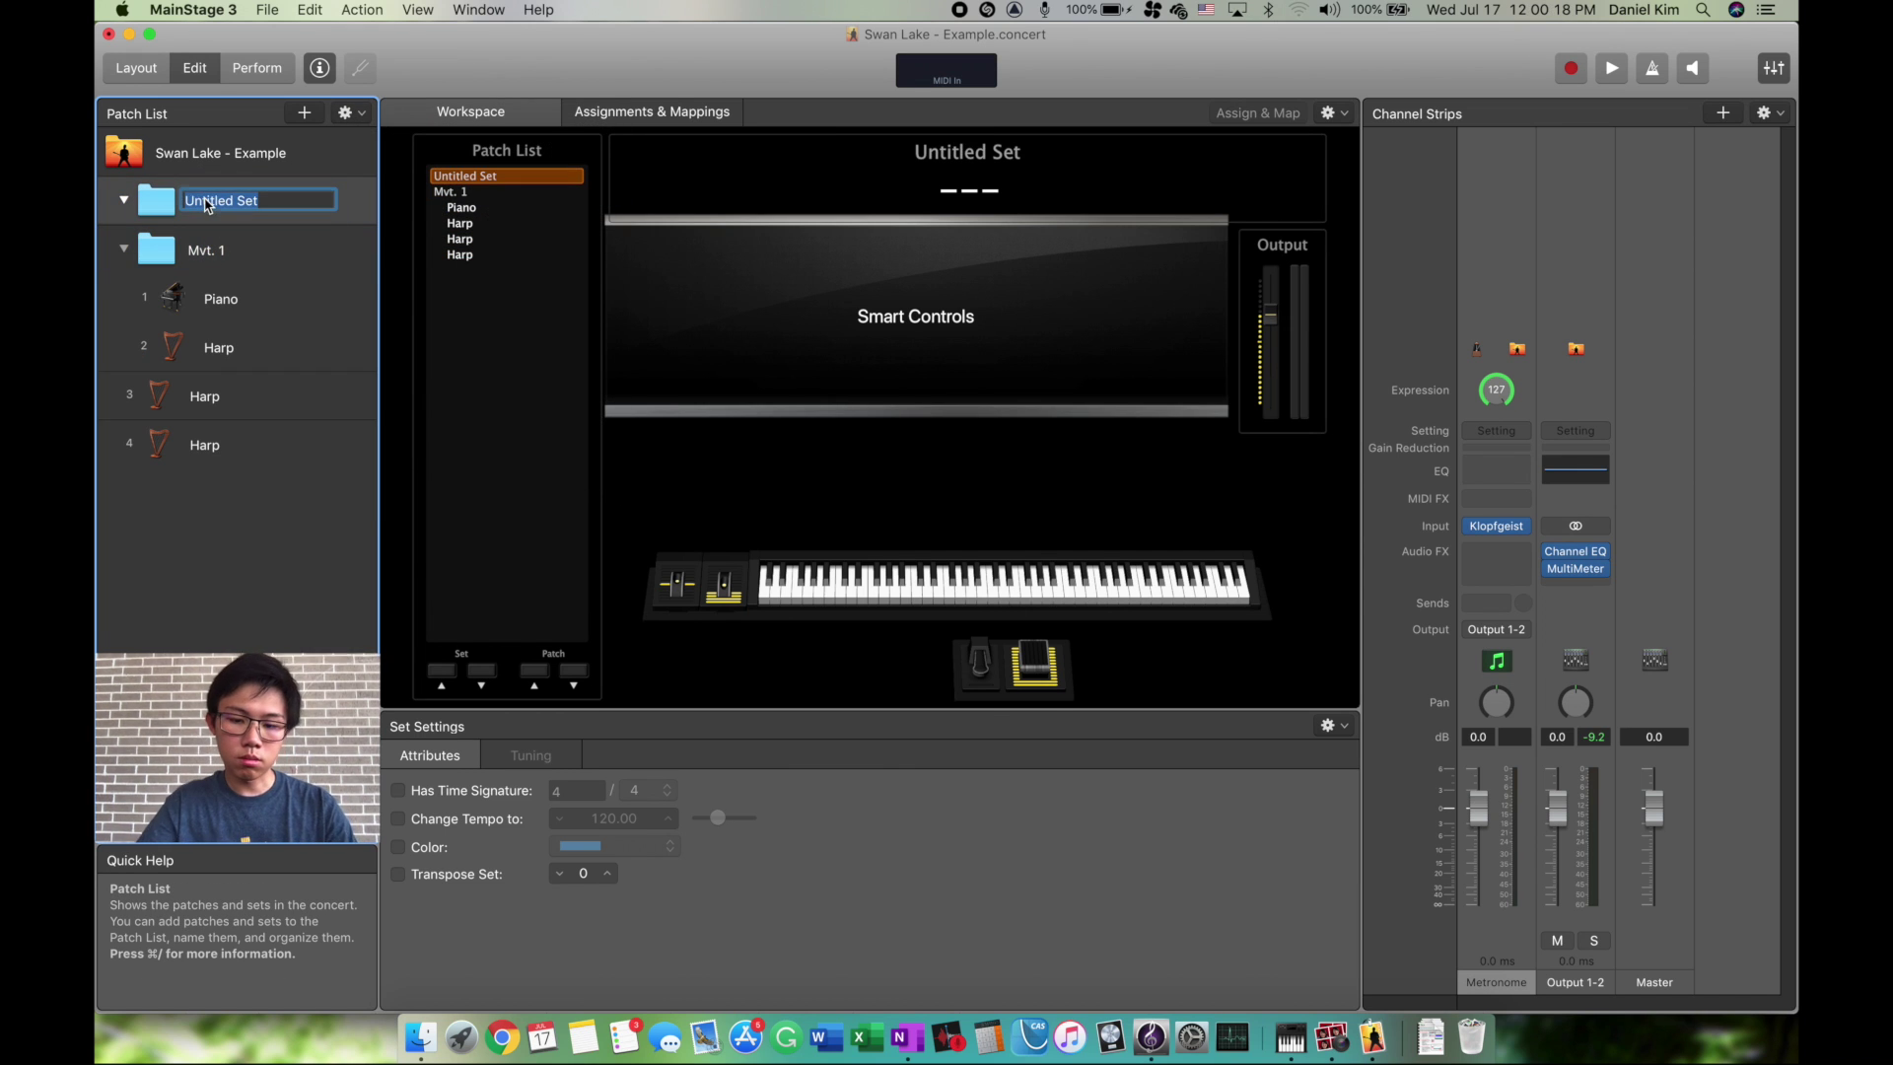
{"action": "type", "text": "Mvt. 3"}
{"action": "key", "text": "BackSpace"}
{"action": "type", "text": "2"}
{"action": "key", "text": "Return"}
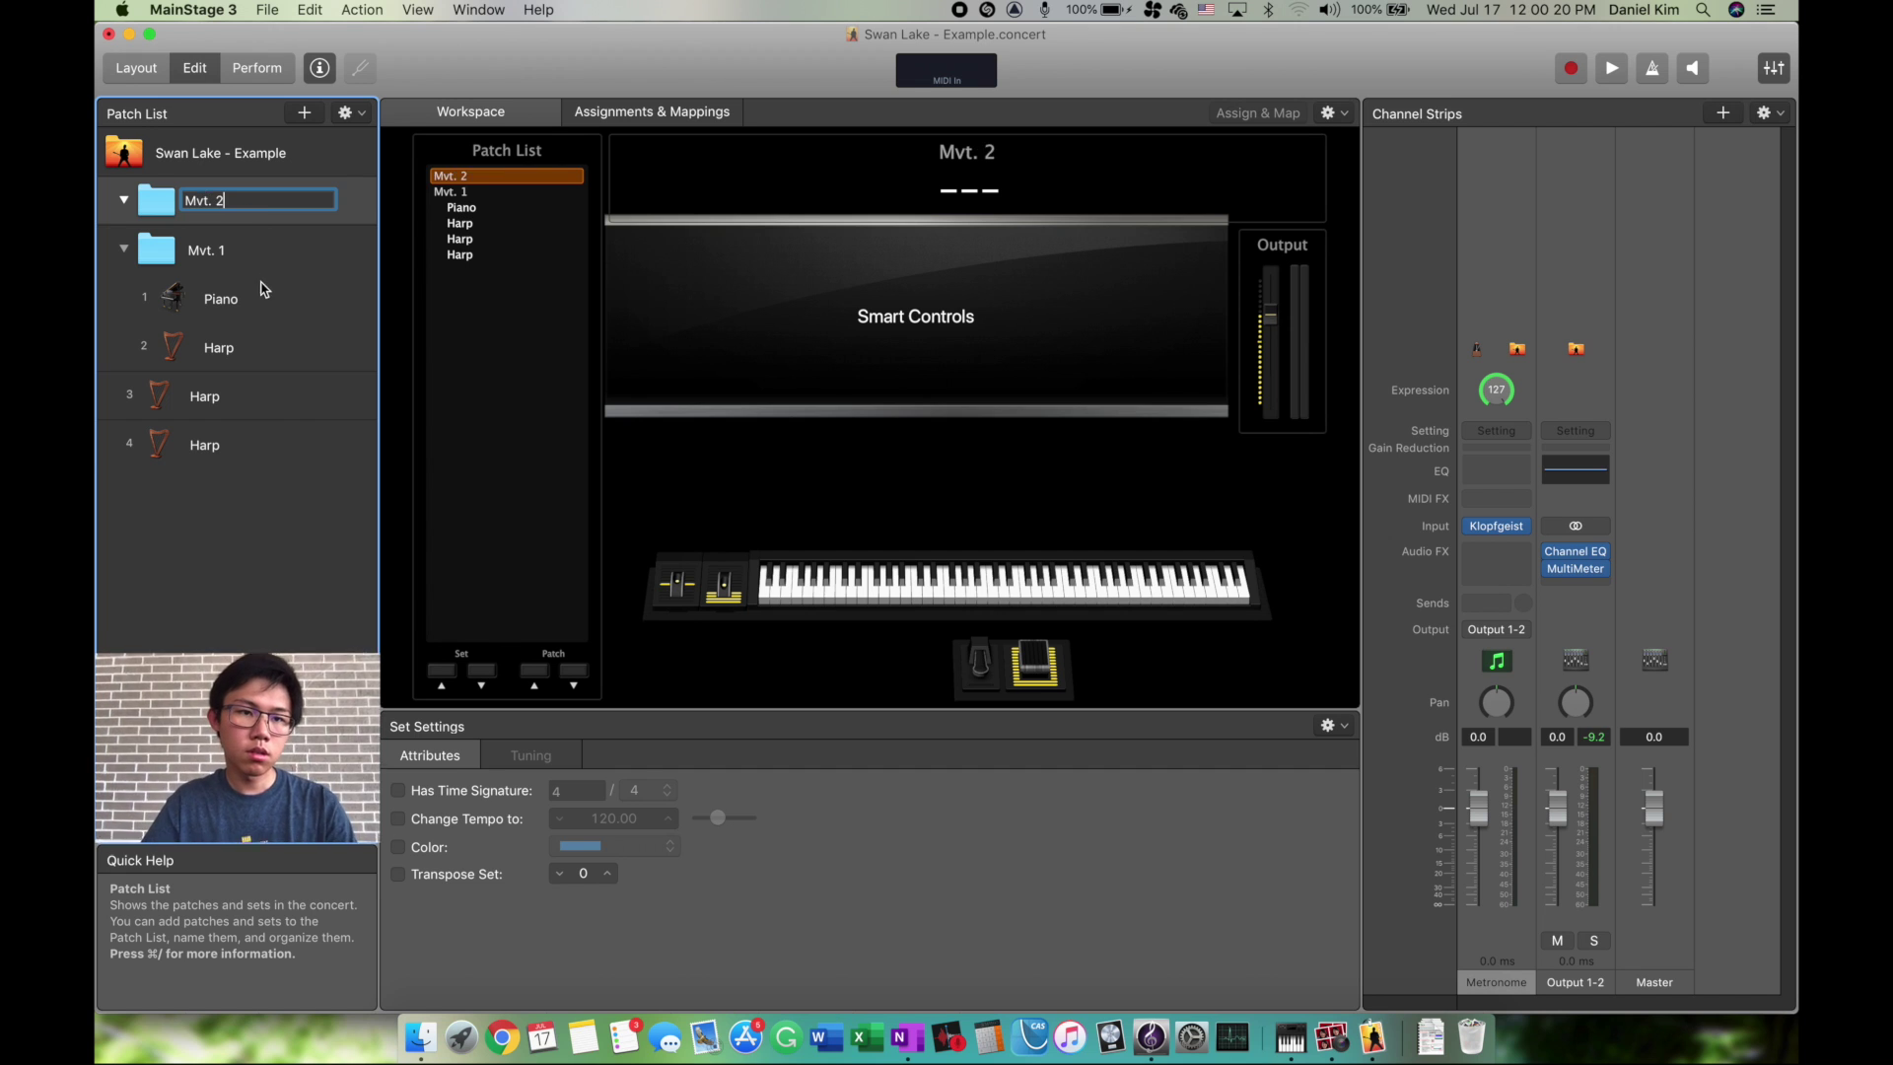
{"action": "left_click", "coordinate": [263, 296]}
{"action": "left_click", "coordinate": [291, 211]}
{"action": "left_click_drag", "start_coordinate": [291, 211], "coordinate": [227, 399]}
{"action": "left_click", "coordinate": [224, 399]}
Rename the Piano patch in Mvt. 1 to Set 1-5
{"action": "left_click", "coordinate": [124, 346]}
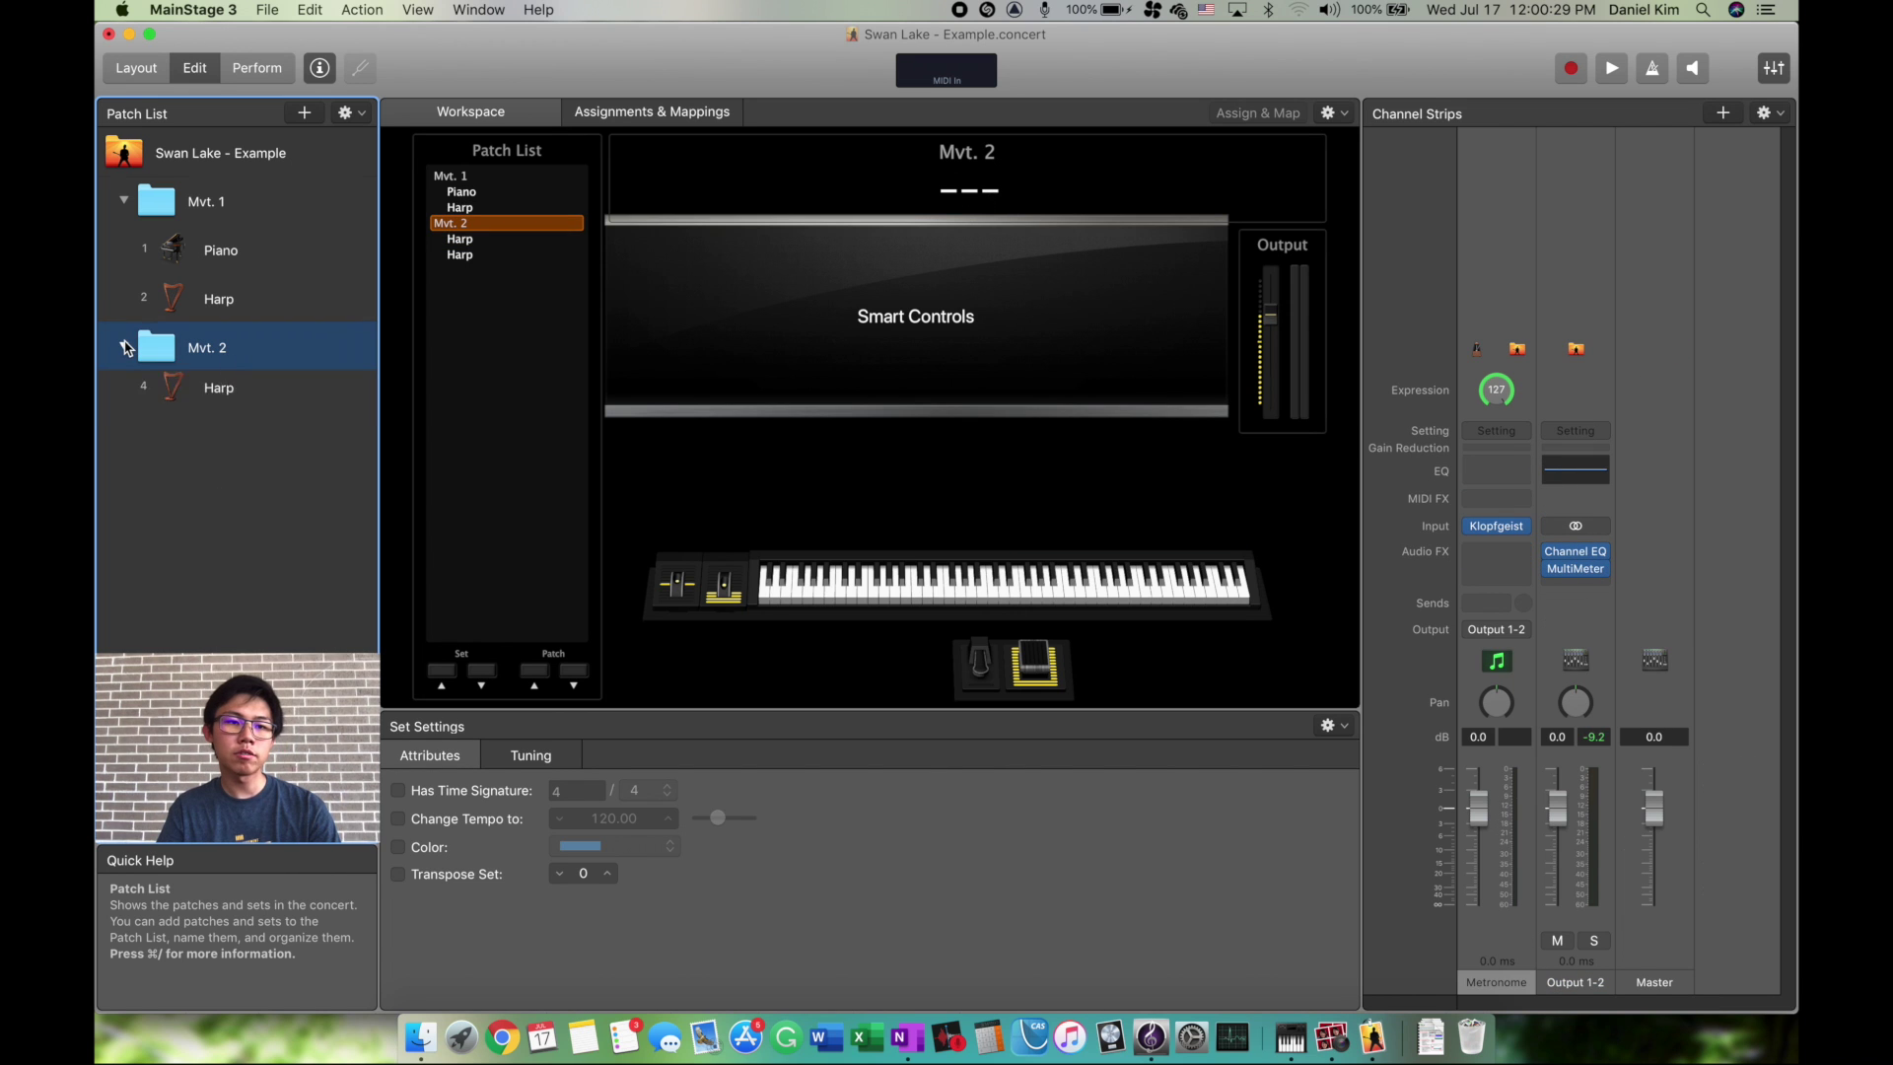
{"action": "left_click", "coordinate": [235, 207]}
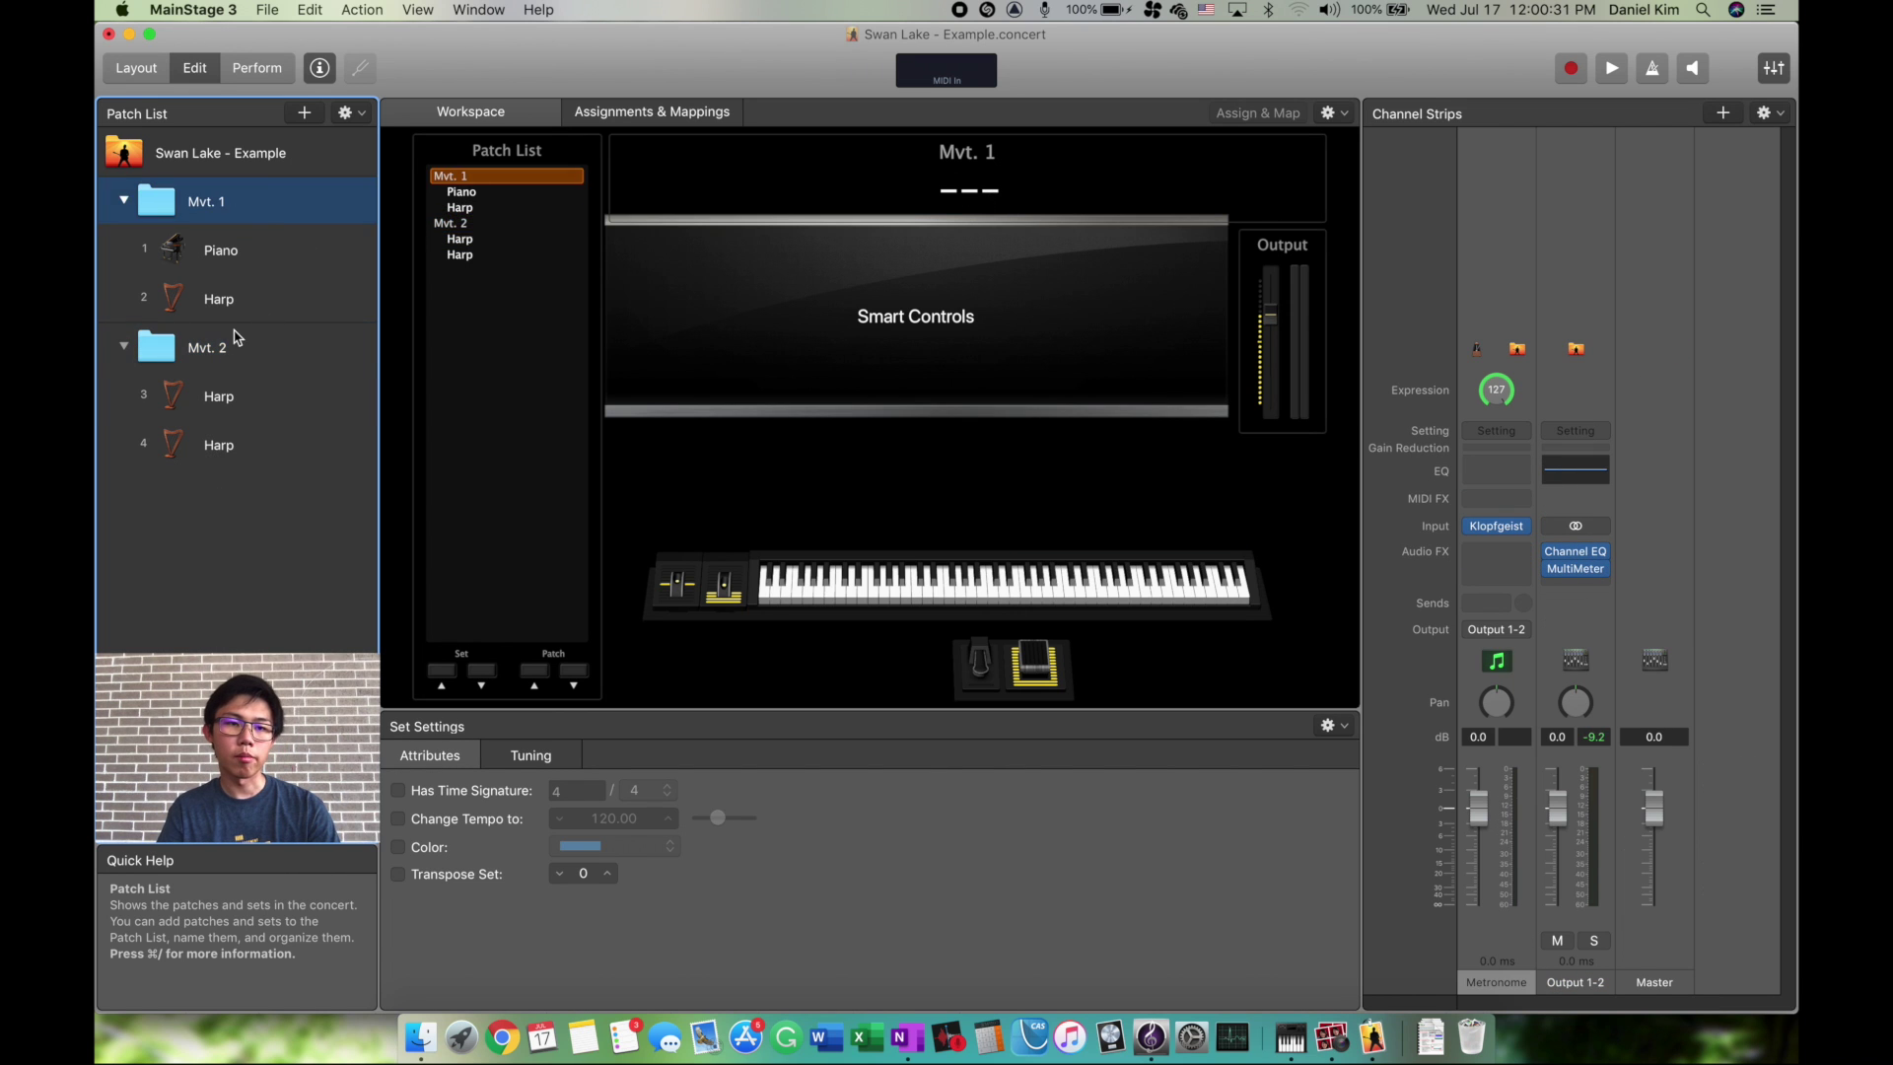
{"action": "left_click", "coordinate": [217, 252]}
{"action": "double_click", "coordinate": [214, 252]}
{"action": "type", "text": "Set 1-5"}
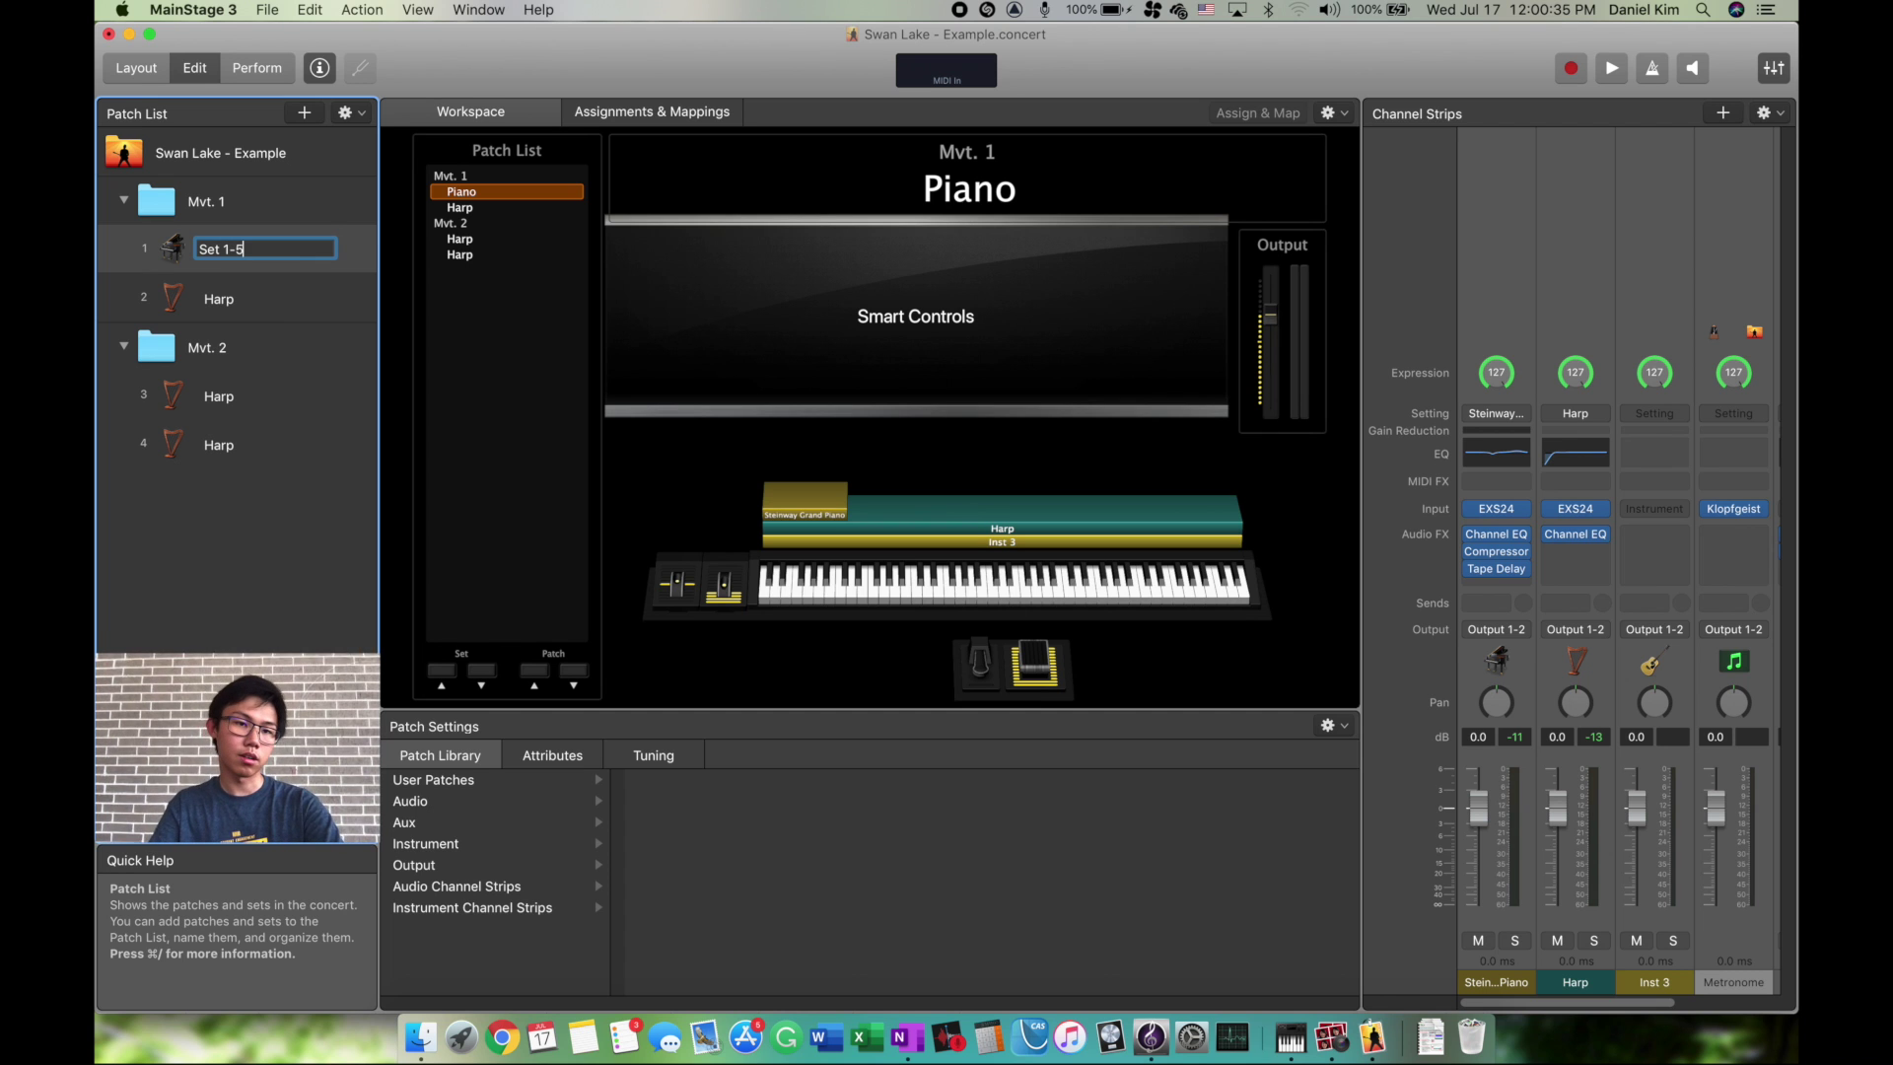
Rename the Mvt. 1 Harp patch to Set 5-7(m.123)
{"action": "left_click", "coordinate": [300, 297]}
{"action": "double_click", "coordinate": [248, 294]}
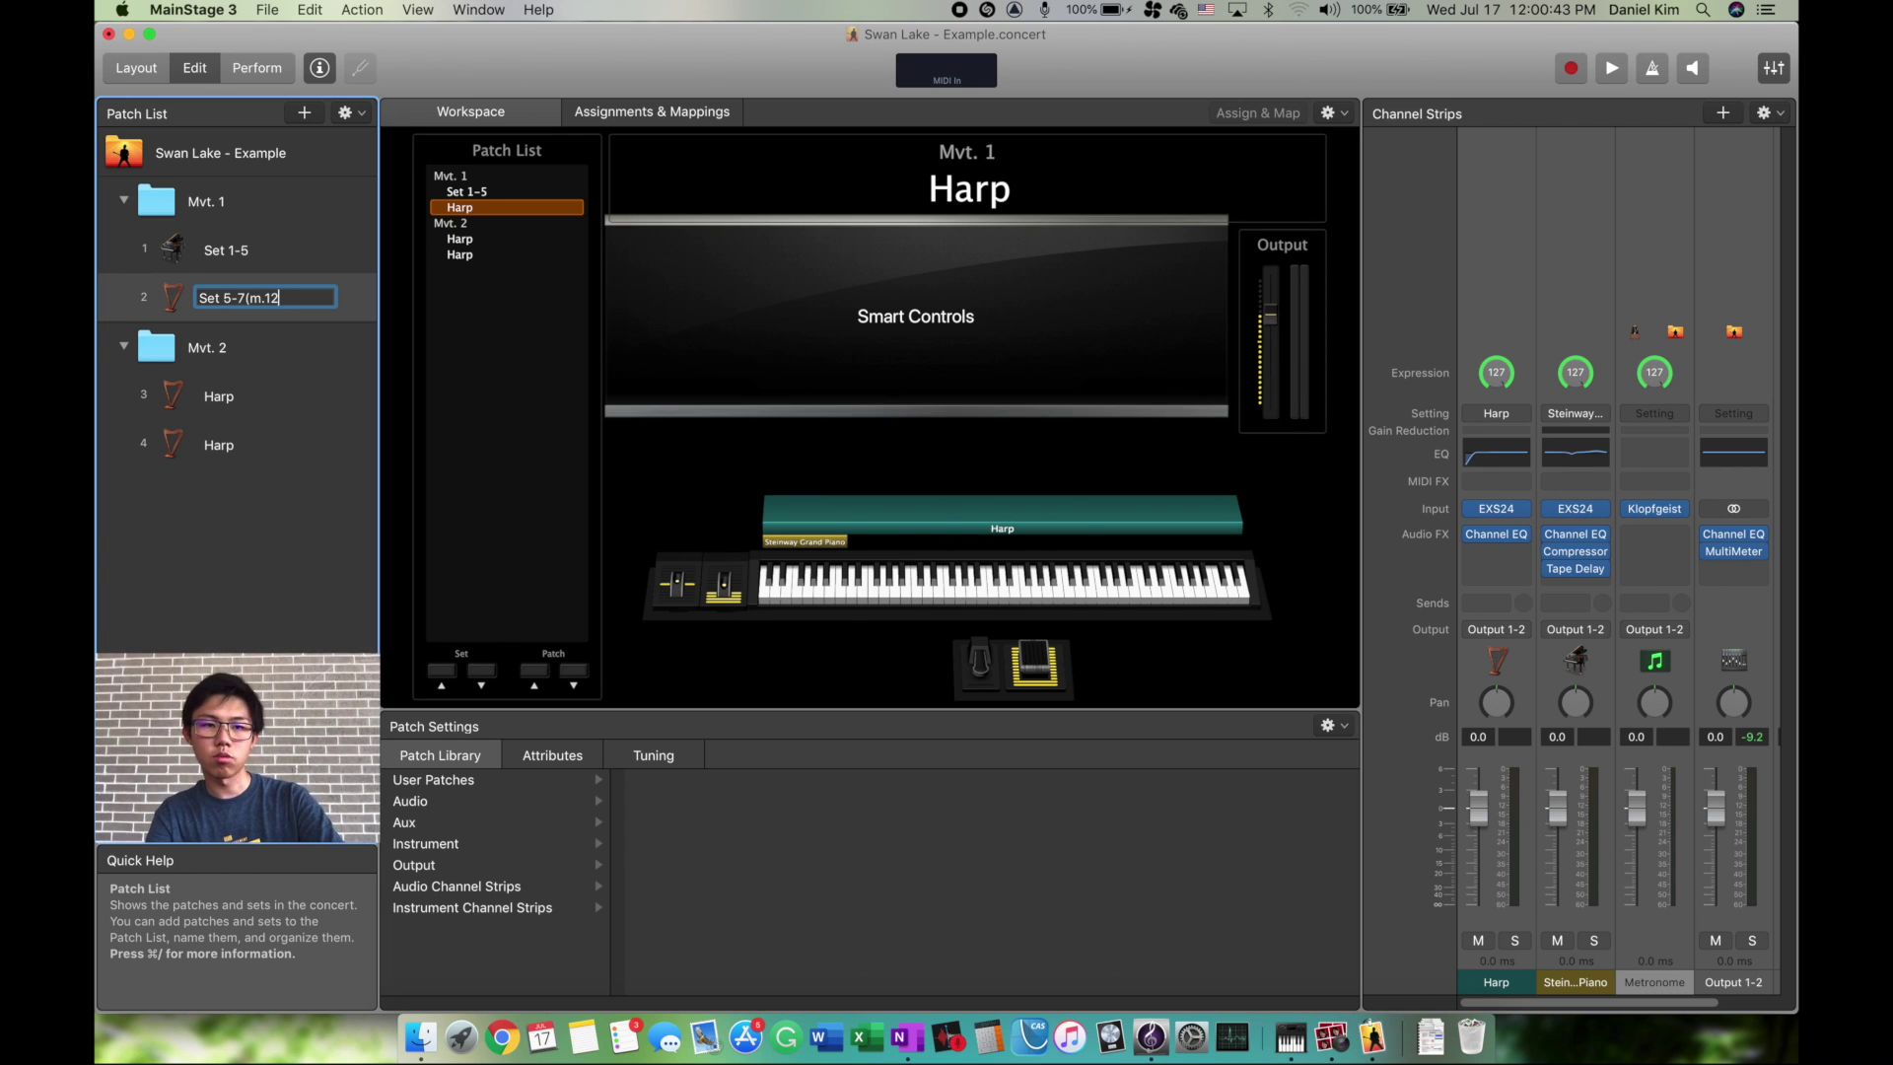
{"action": "key", "text": "Return"}
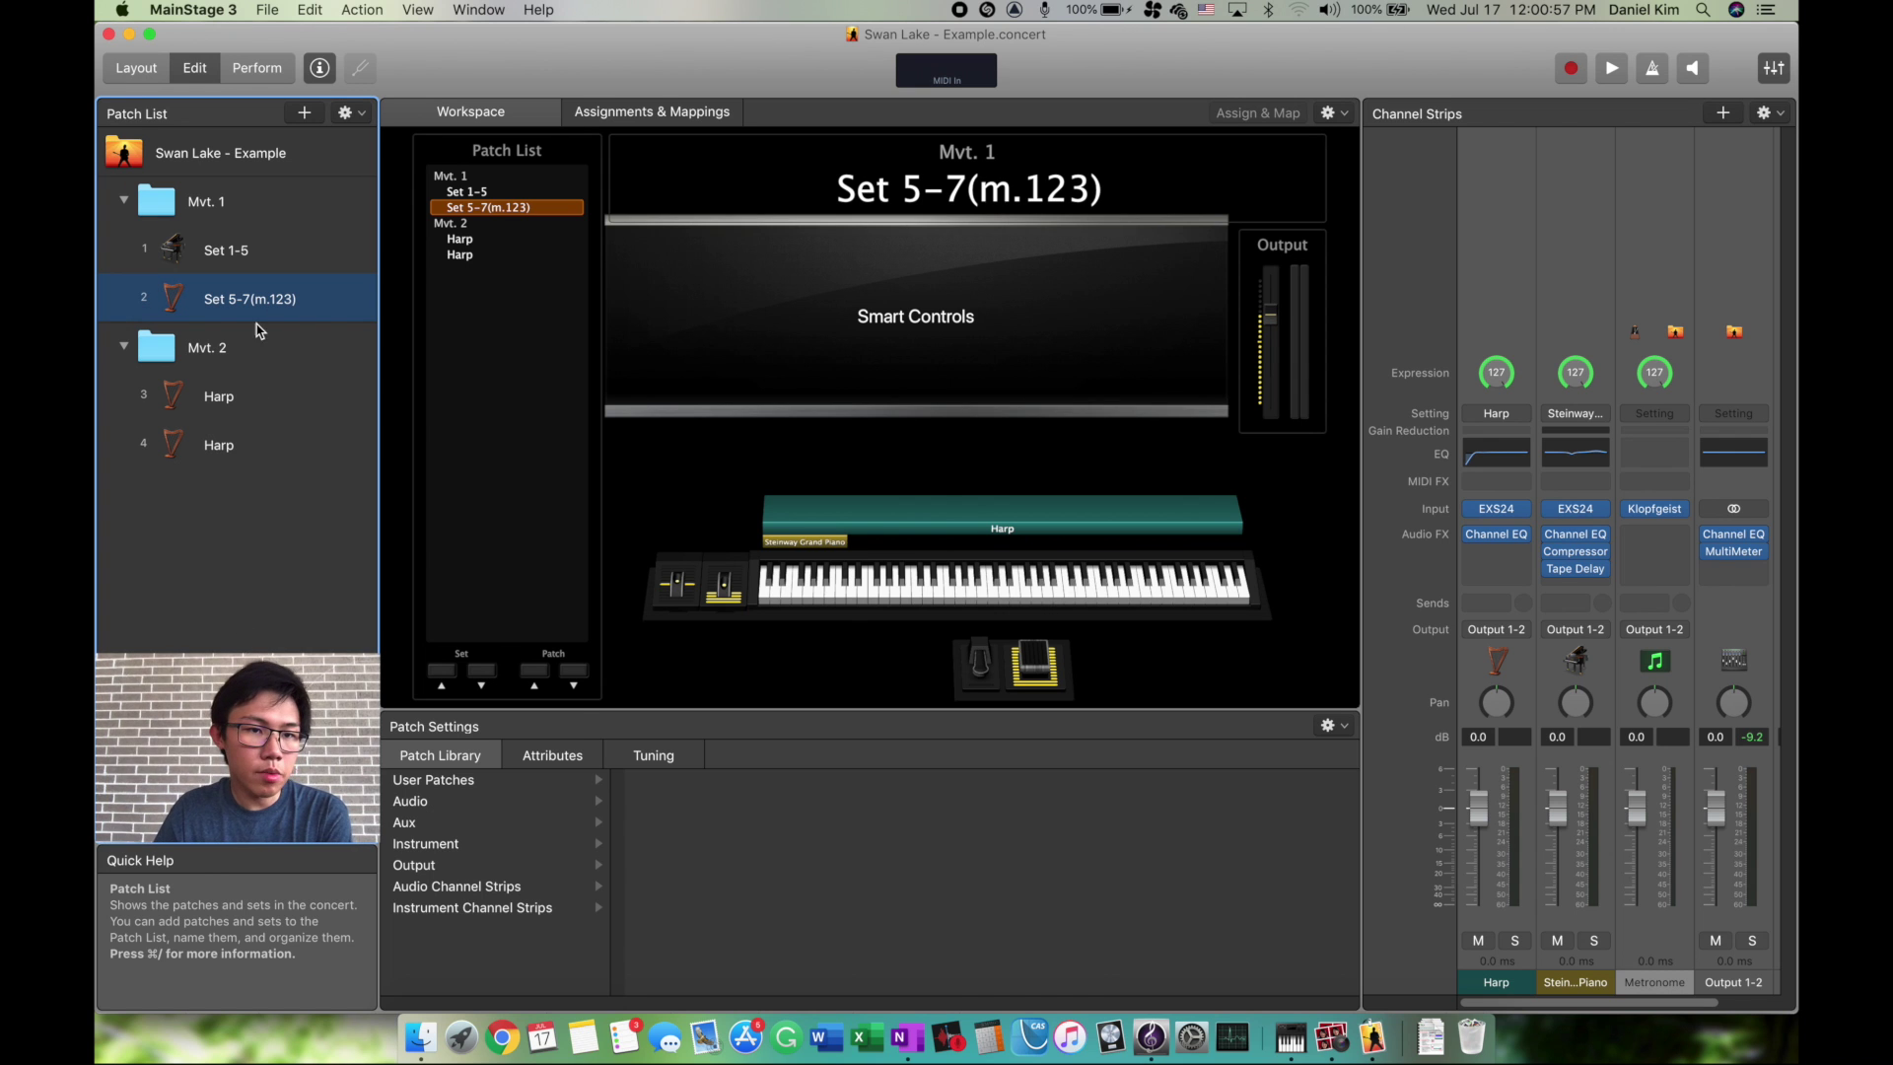
{"action": "left_click", "coordinate": [245, 375]}
{"action": "left_click", "coordinate": [252, 402]}
{"action": "left_click", "coordinate": [264, 433]}
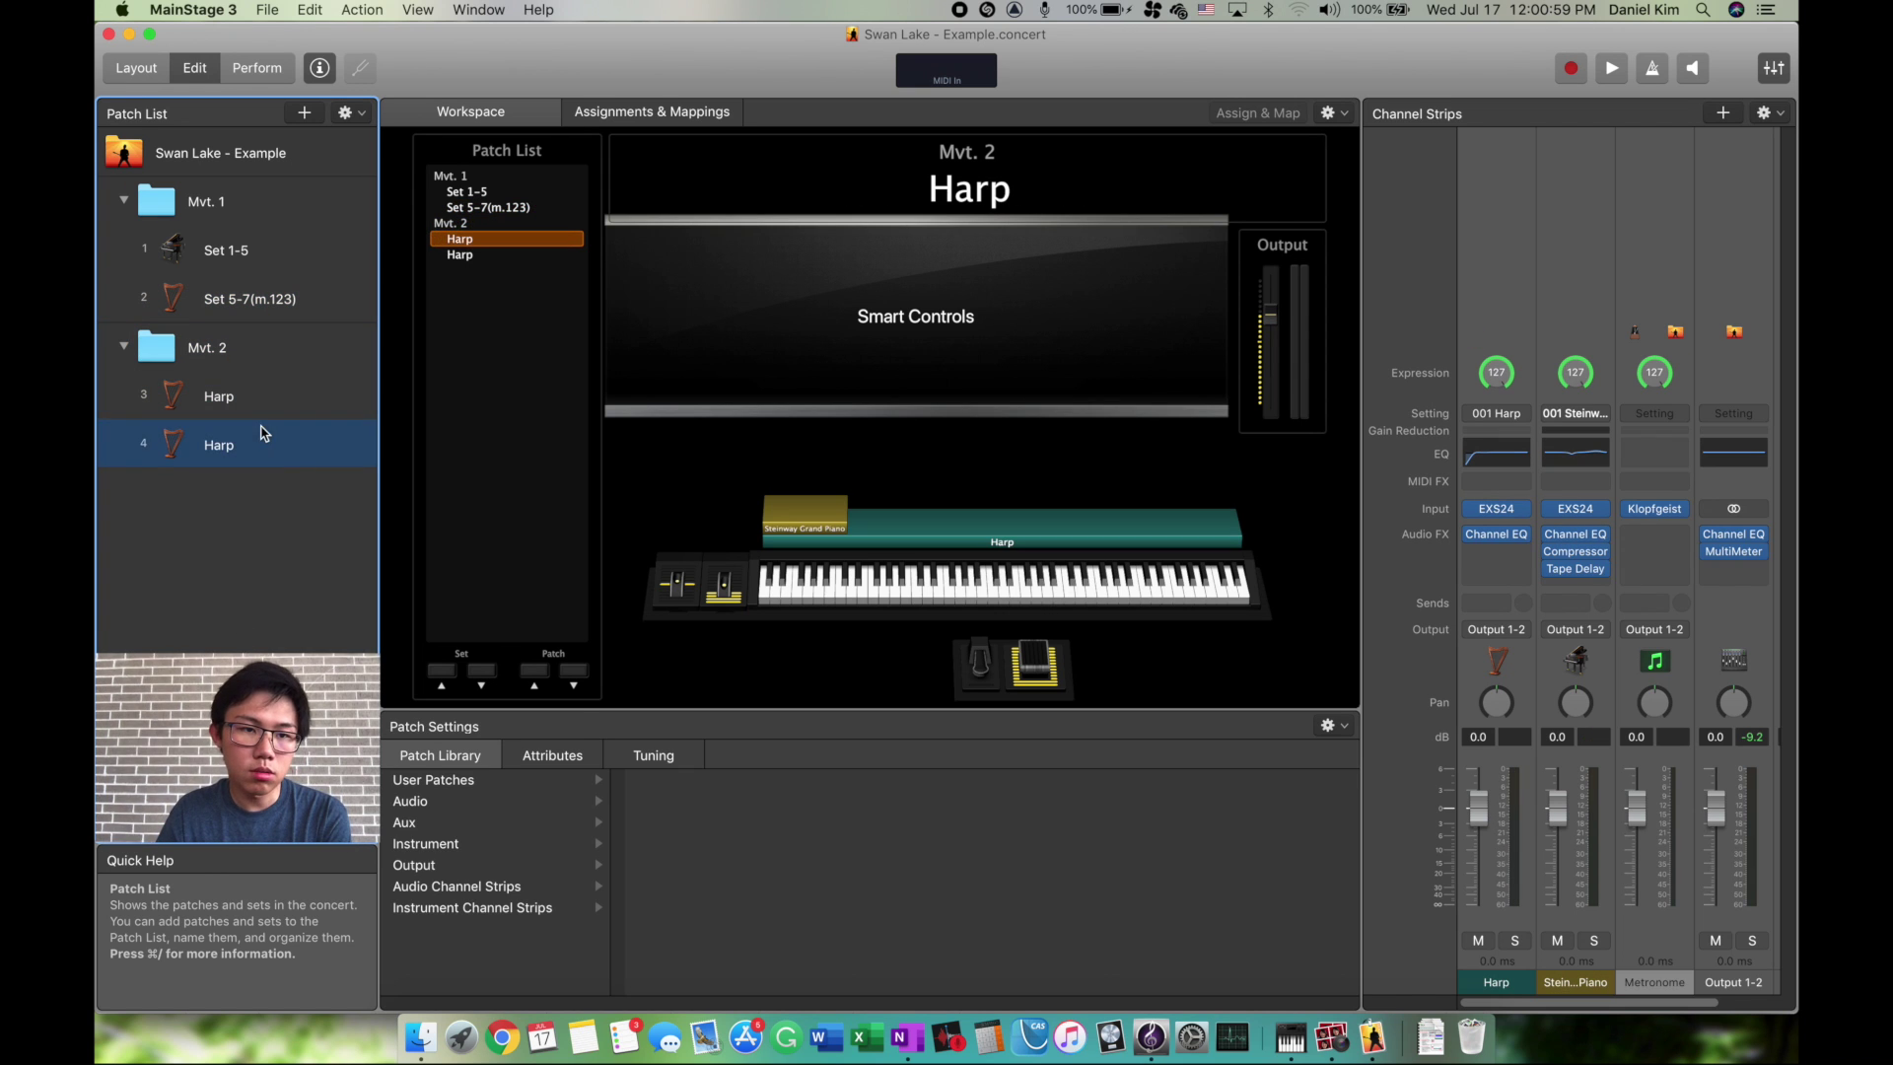
{"action": "left_click", "coordinate": [260, 301]}
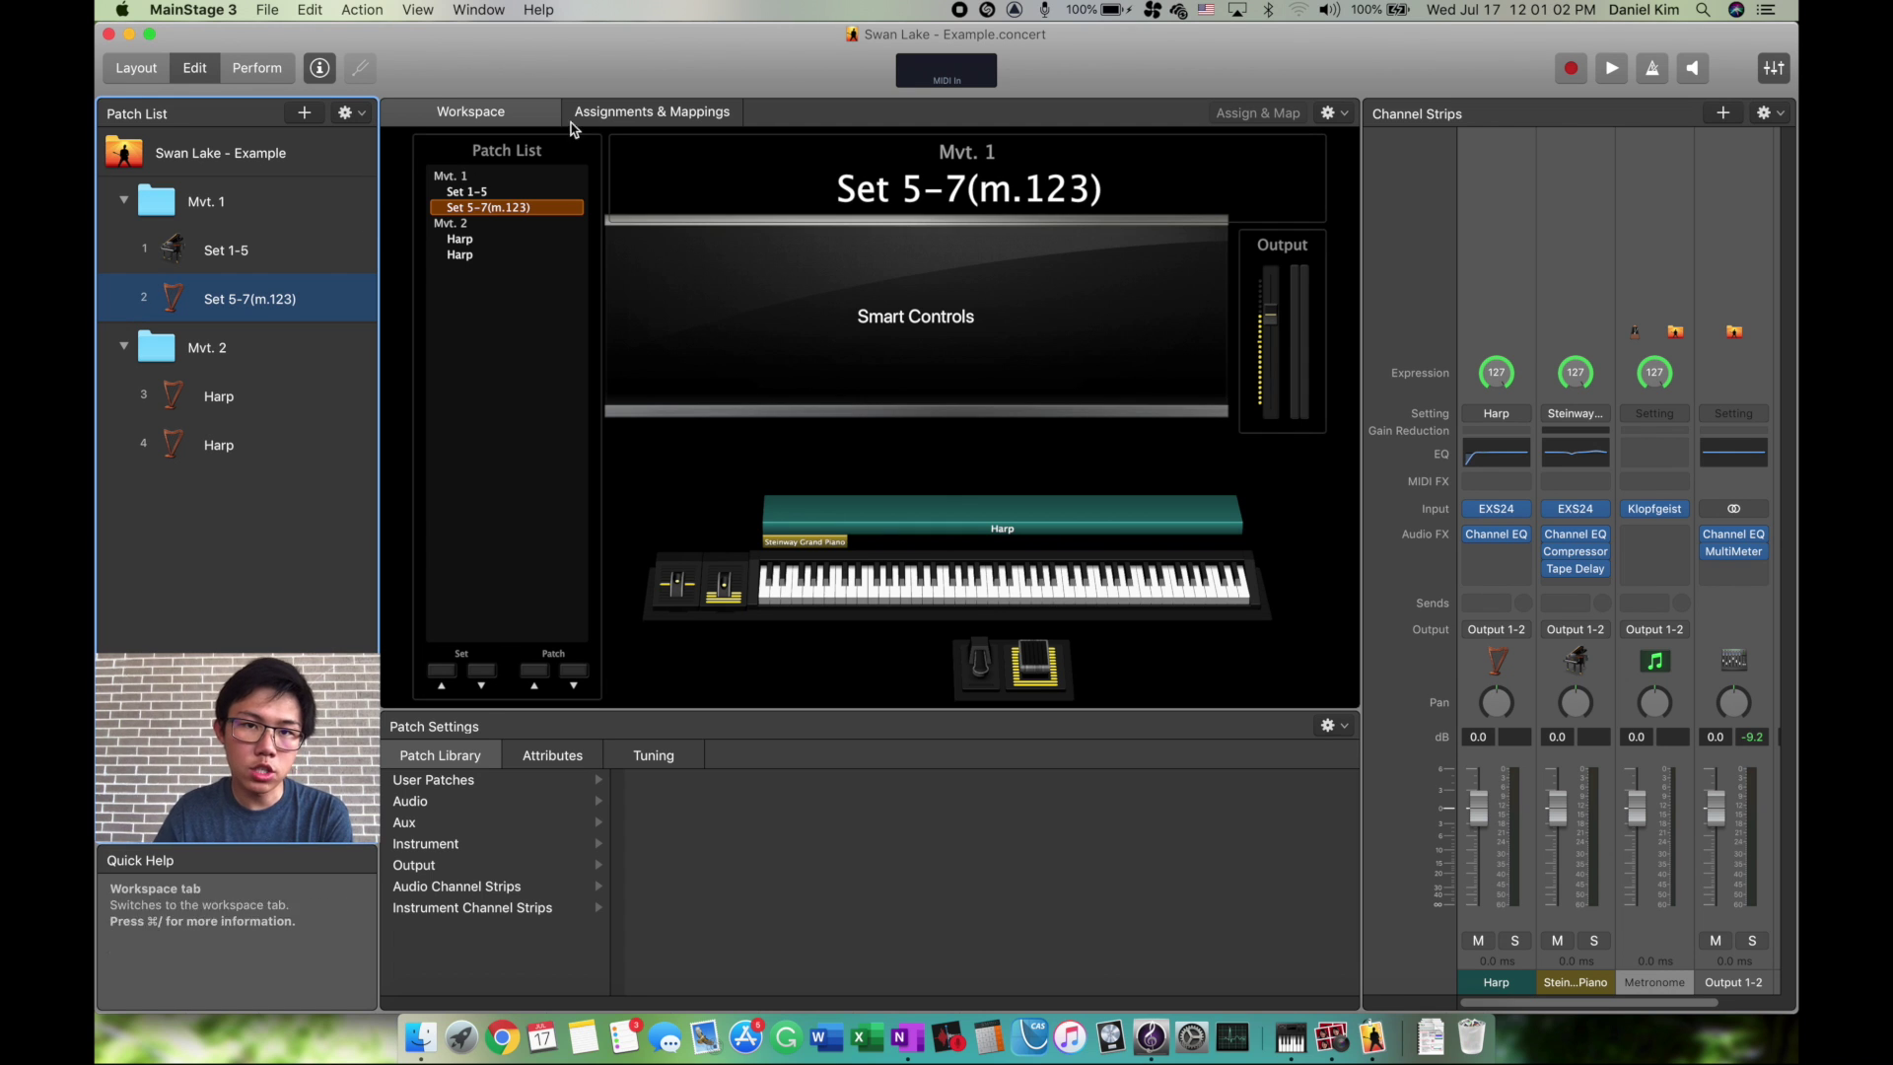
Step through Set 1-5, Set 5-7(m.123) and both Mvt. 2 Harp patches, then return to Set 1-5
{"action": "left_click", "coordinate": [280, 255]}
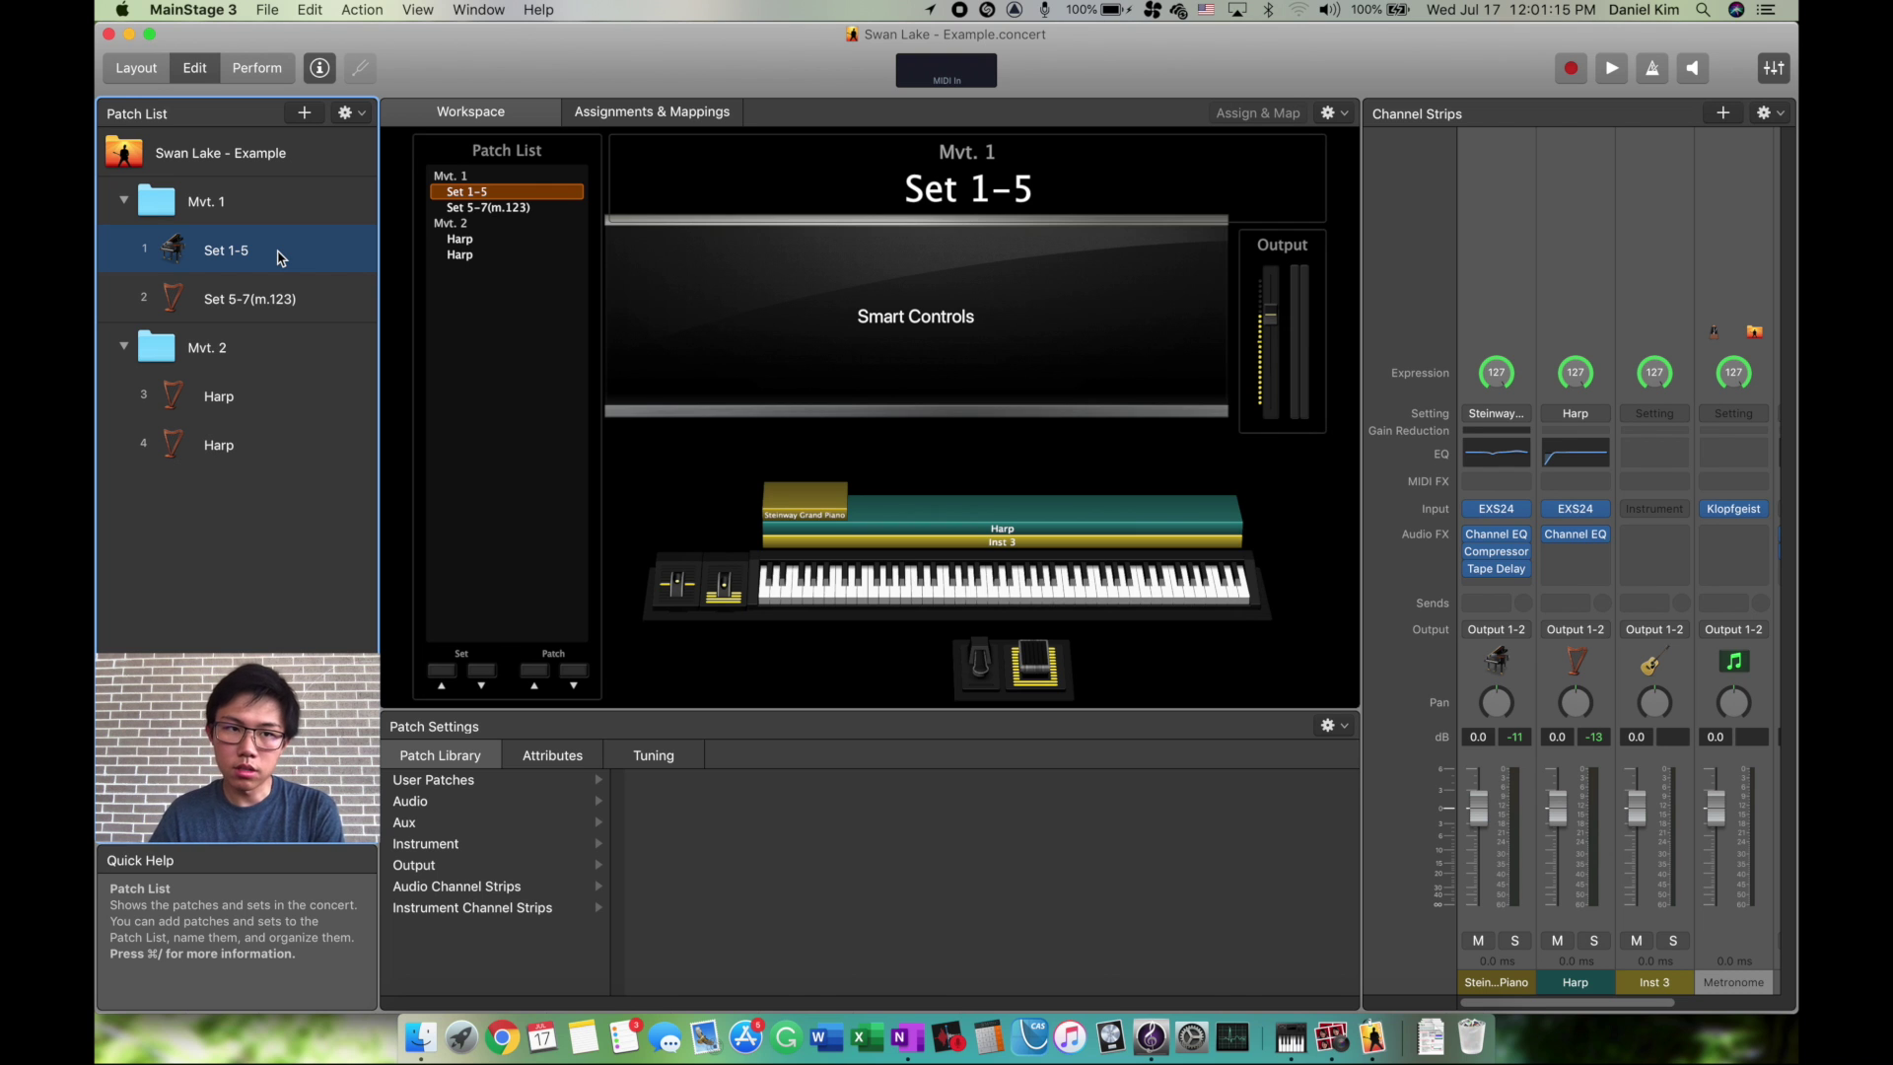
{"action": "left_click", "coordinate": [275, 308]}
{"action": "left_click", "coordinate": [264, 394]}
{"action": "left_click", "coordinate": [267, 445]}
{"action": "left_click", "coordinate": [292, 253]}
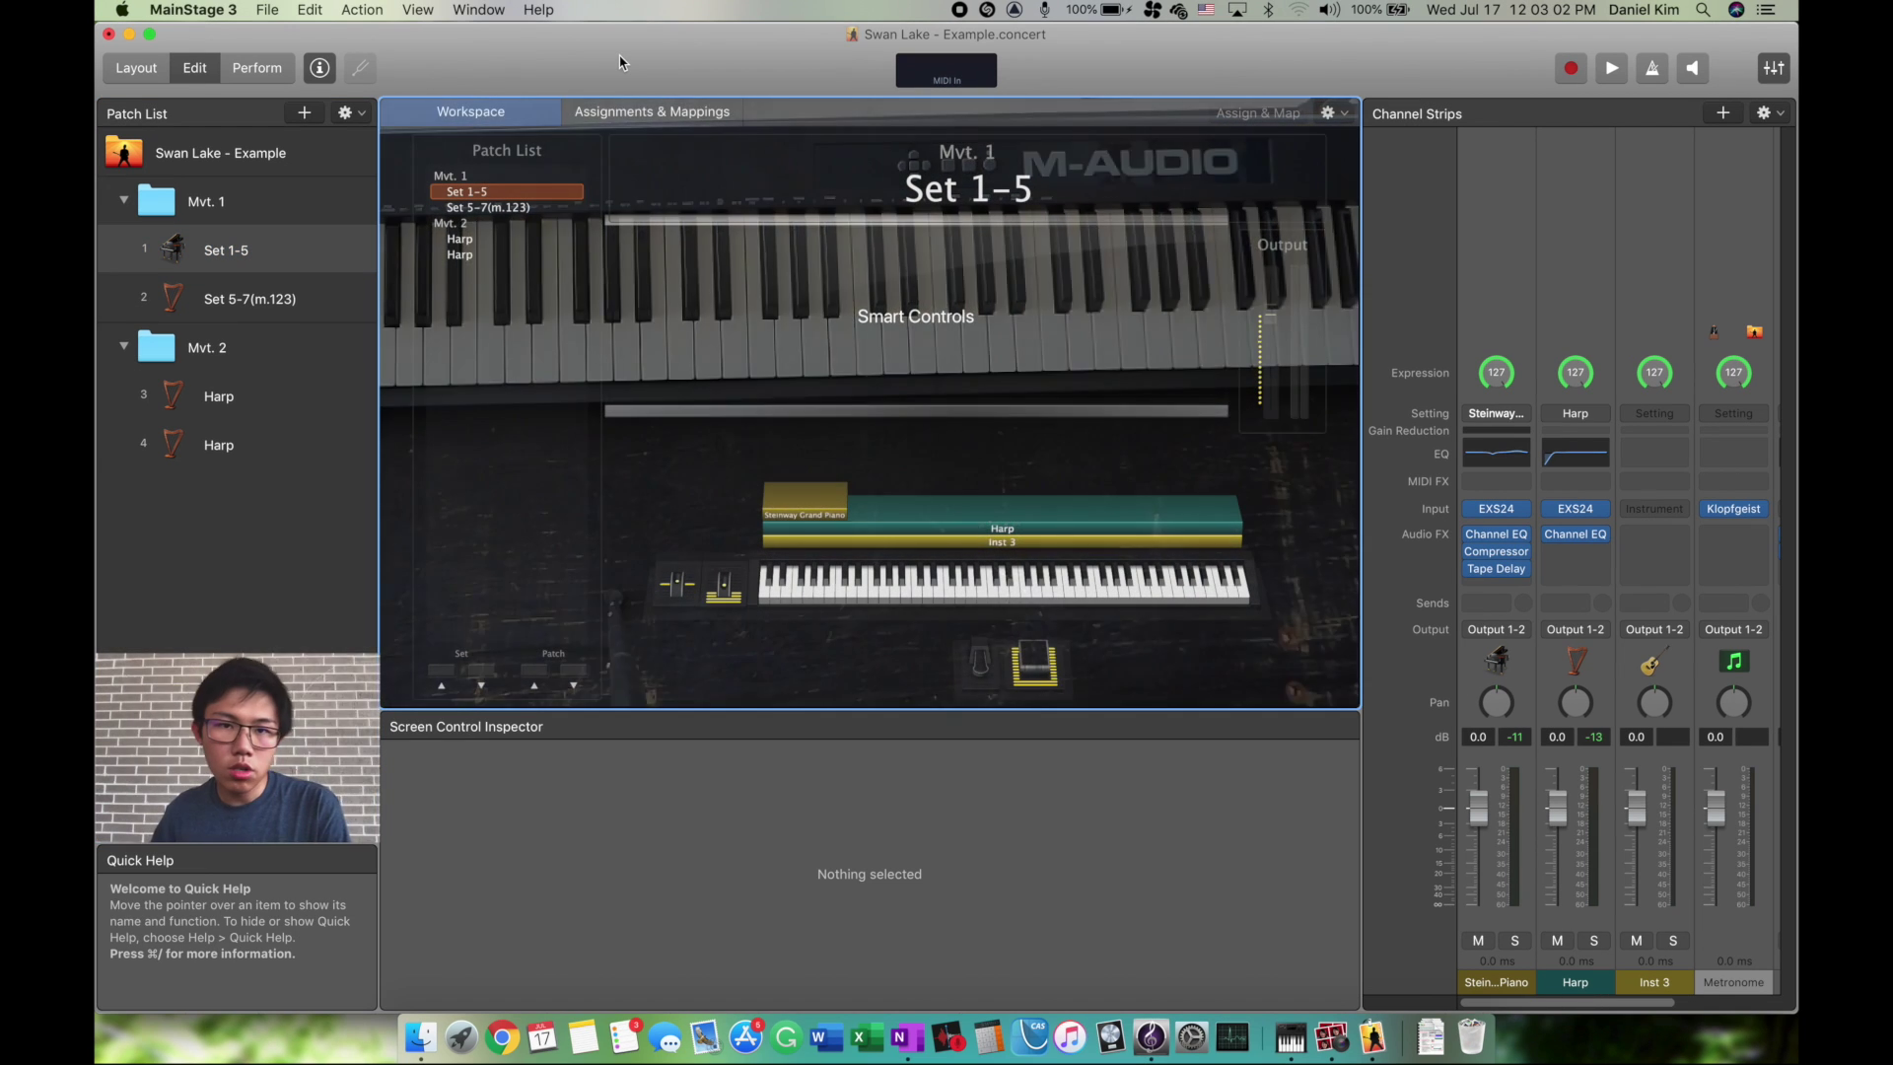
Show Assignments & Mappings, inspect the Ctrl 21 Jump to Patch mapping, then select Swan Lake - Example
{"action": "left_click", "coordinate": [666, 112]}
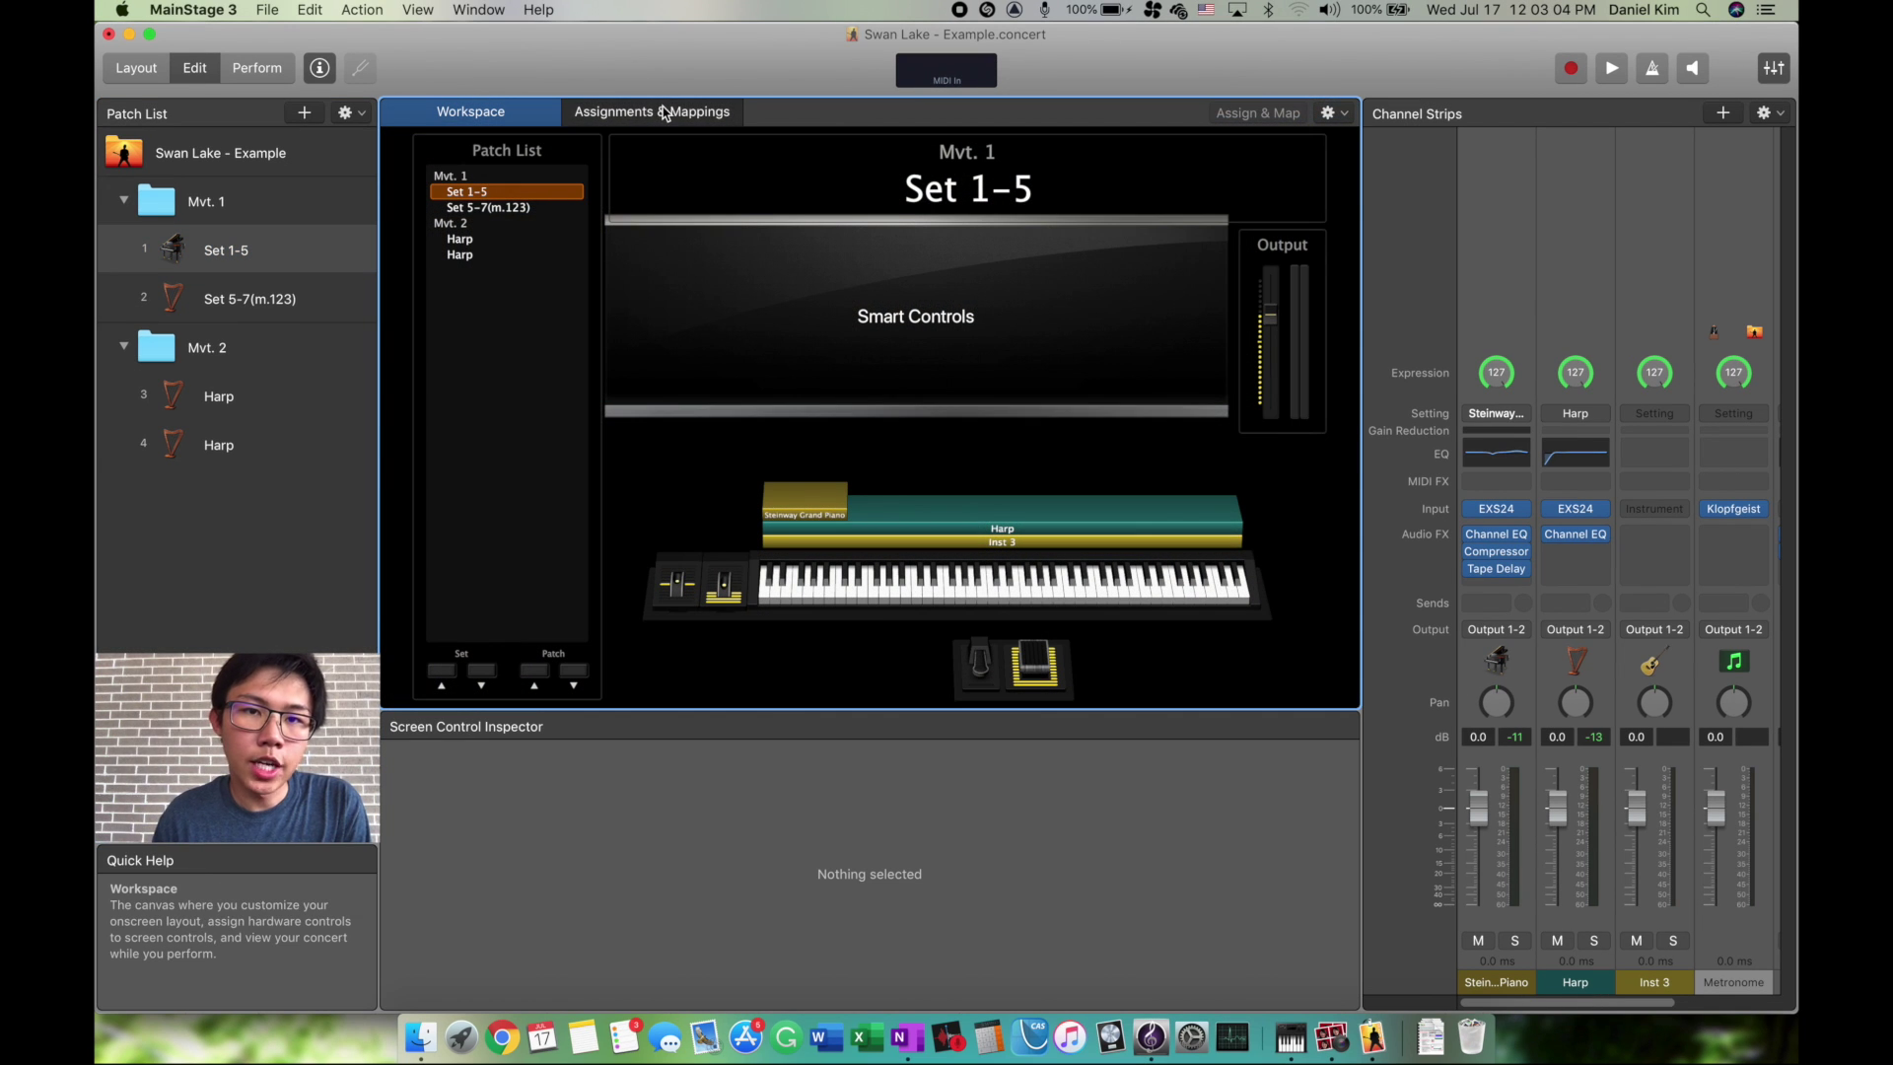
{"action": "left_click", "coordinate": [1331, 112]}
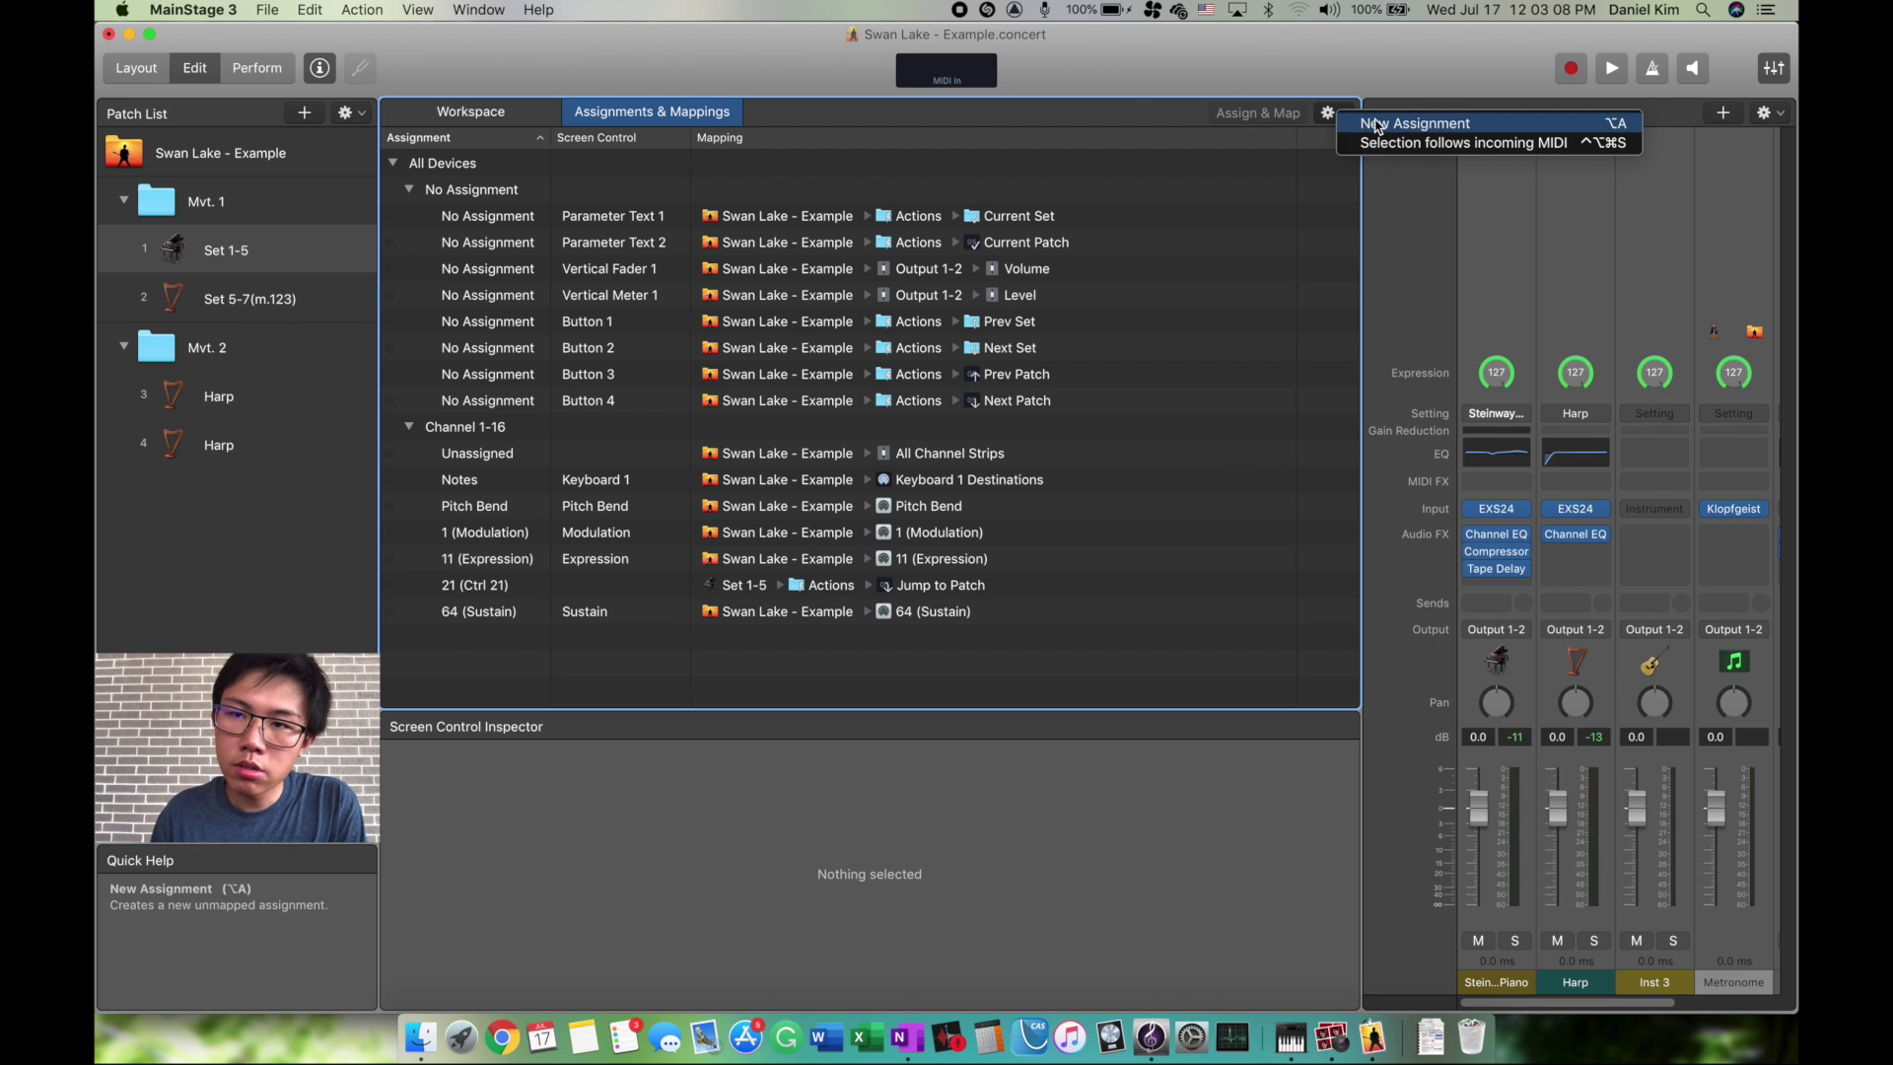
{"action": "left_click", "coordinate": [1226, 100]}
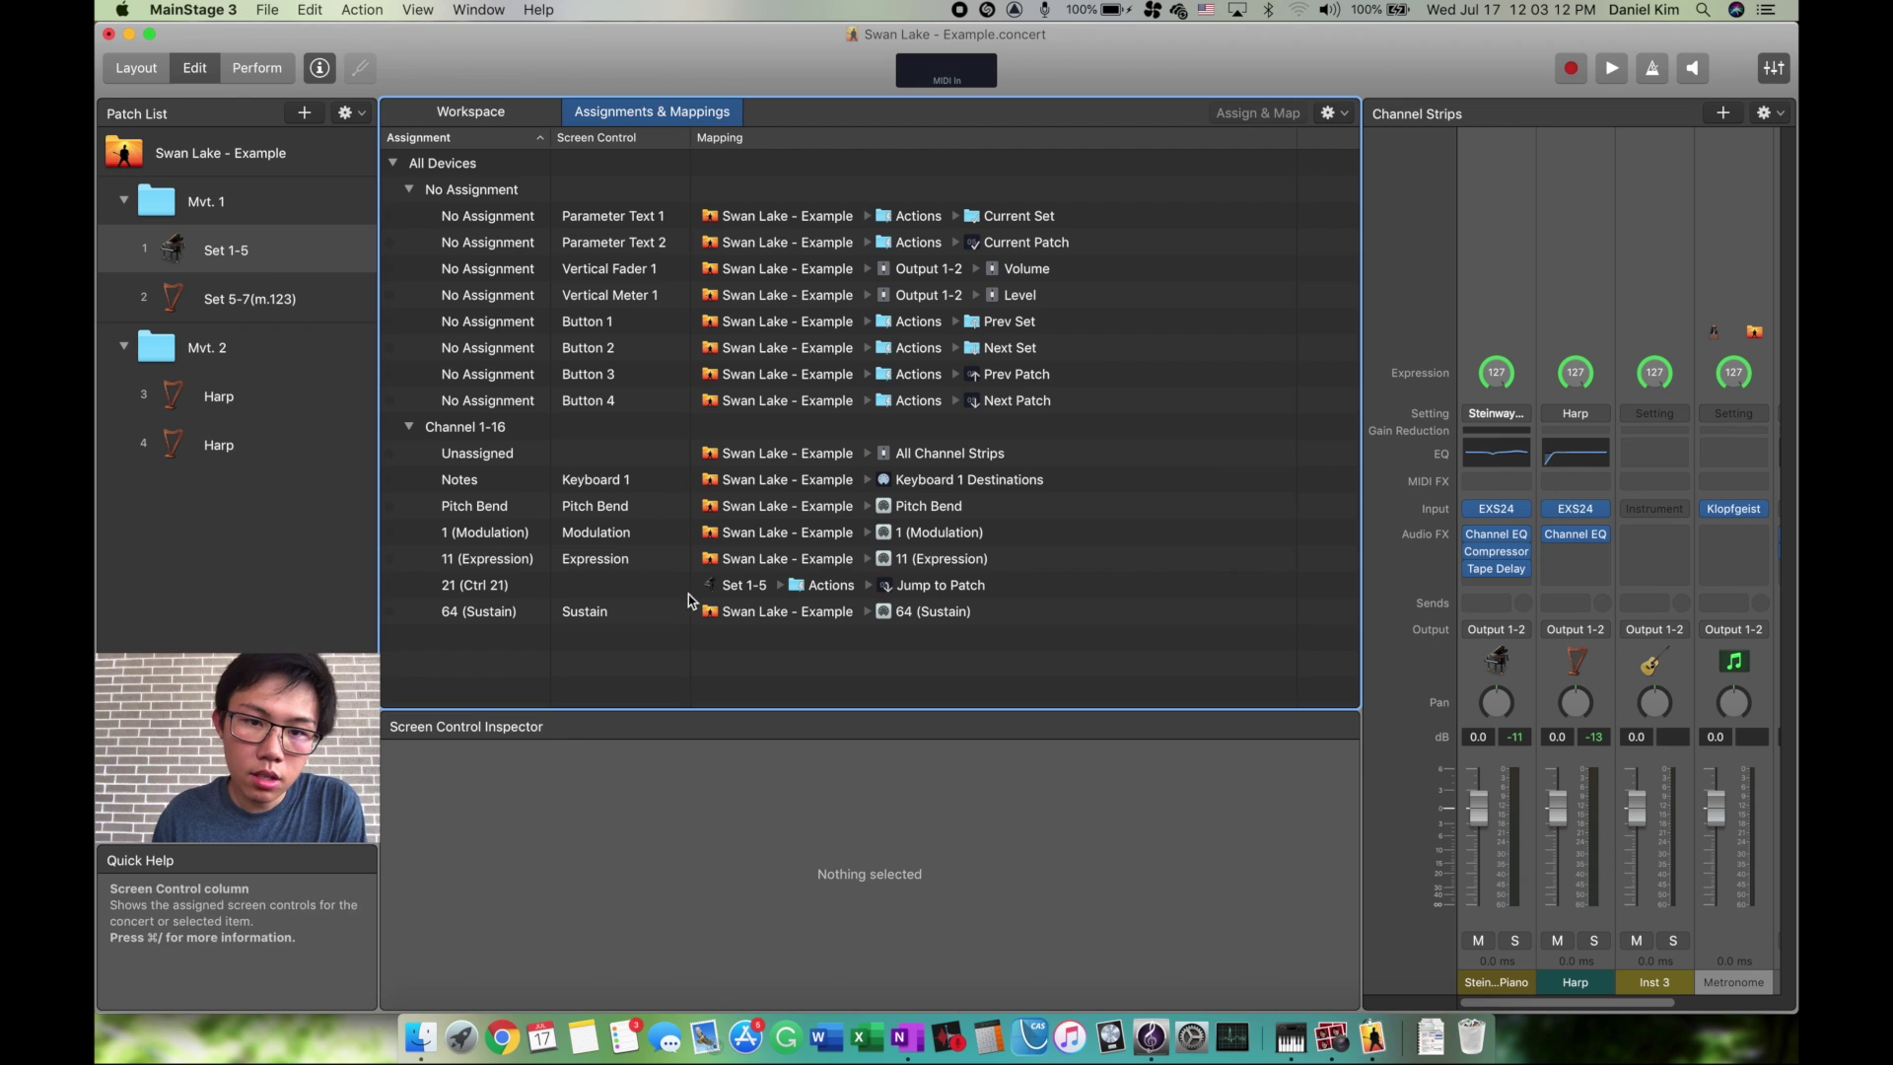
{"action": "left_click", "coordinate": [736, 588]}
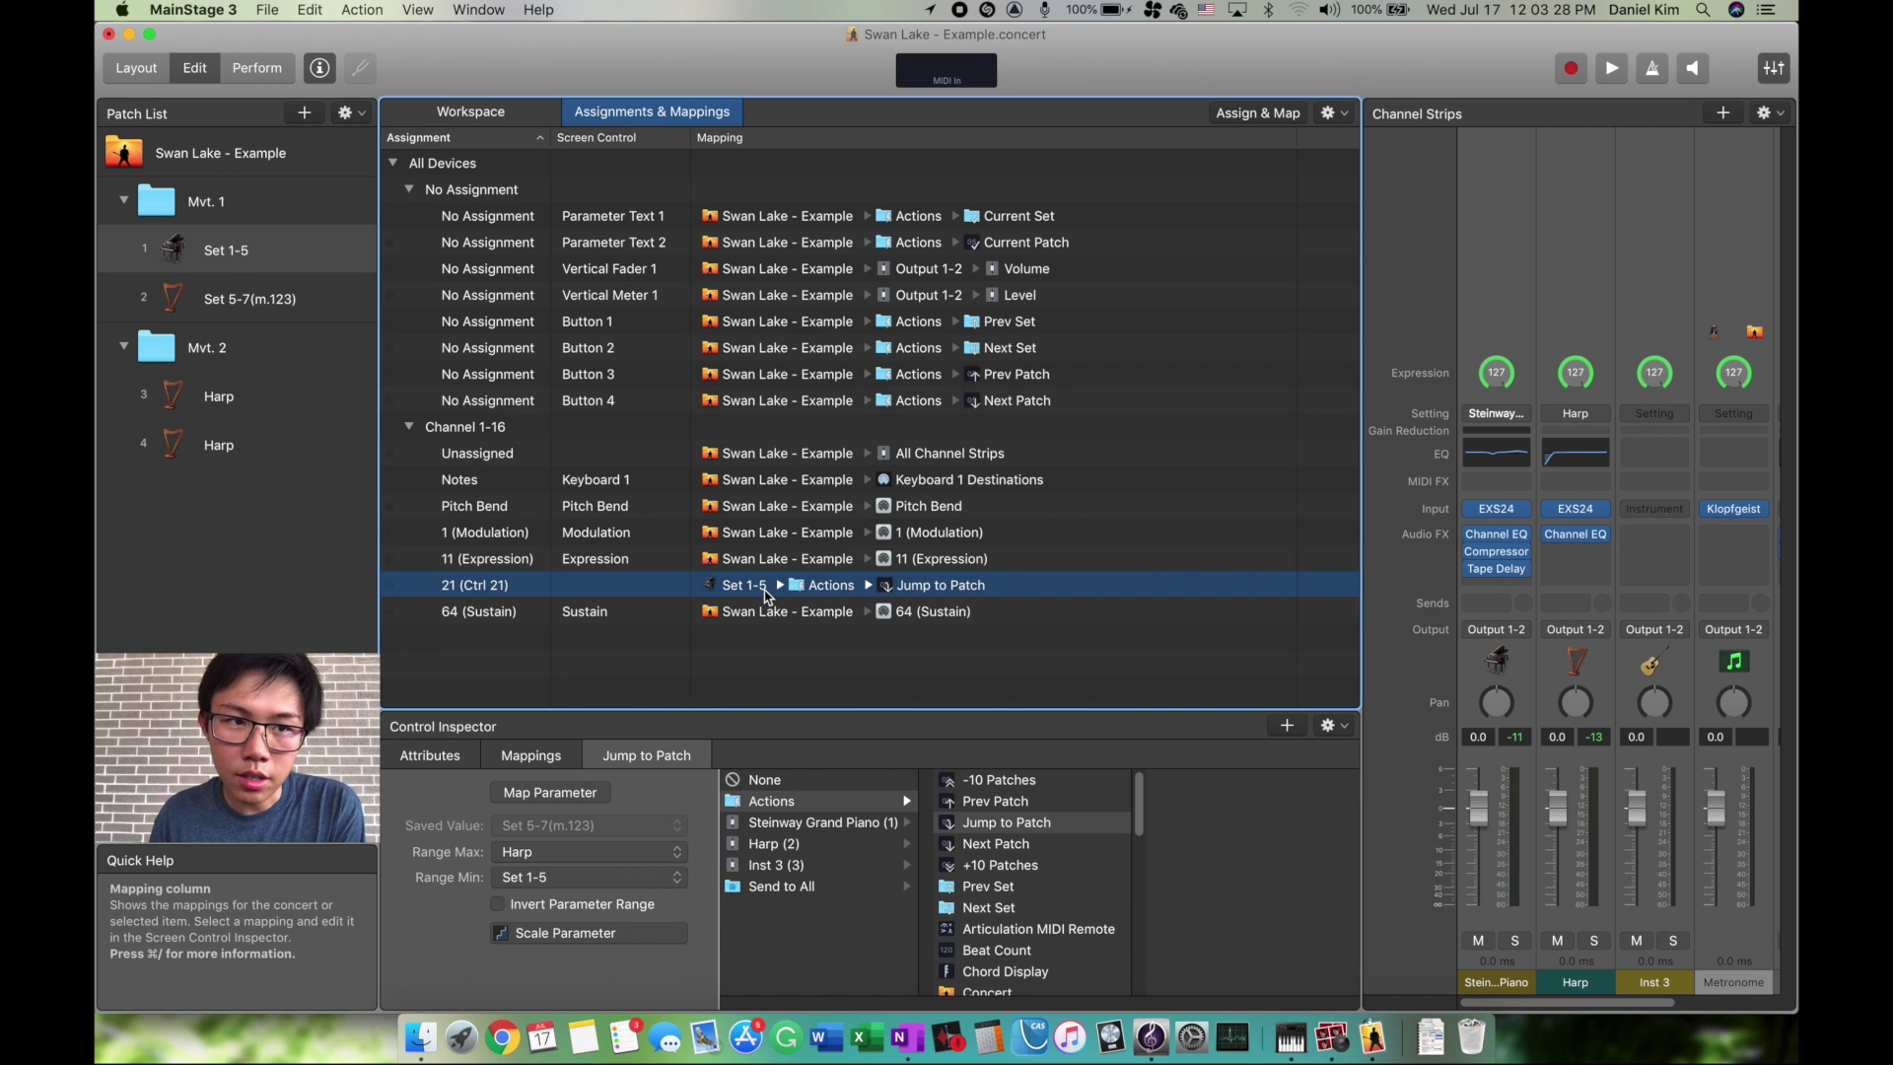
{"action": "left_click", "coordinate": [315, 299]}
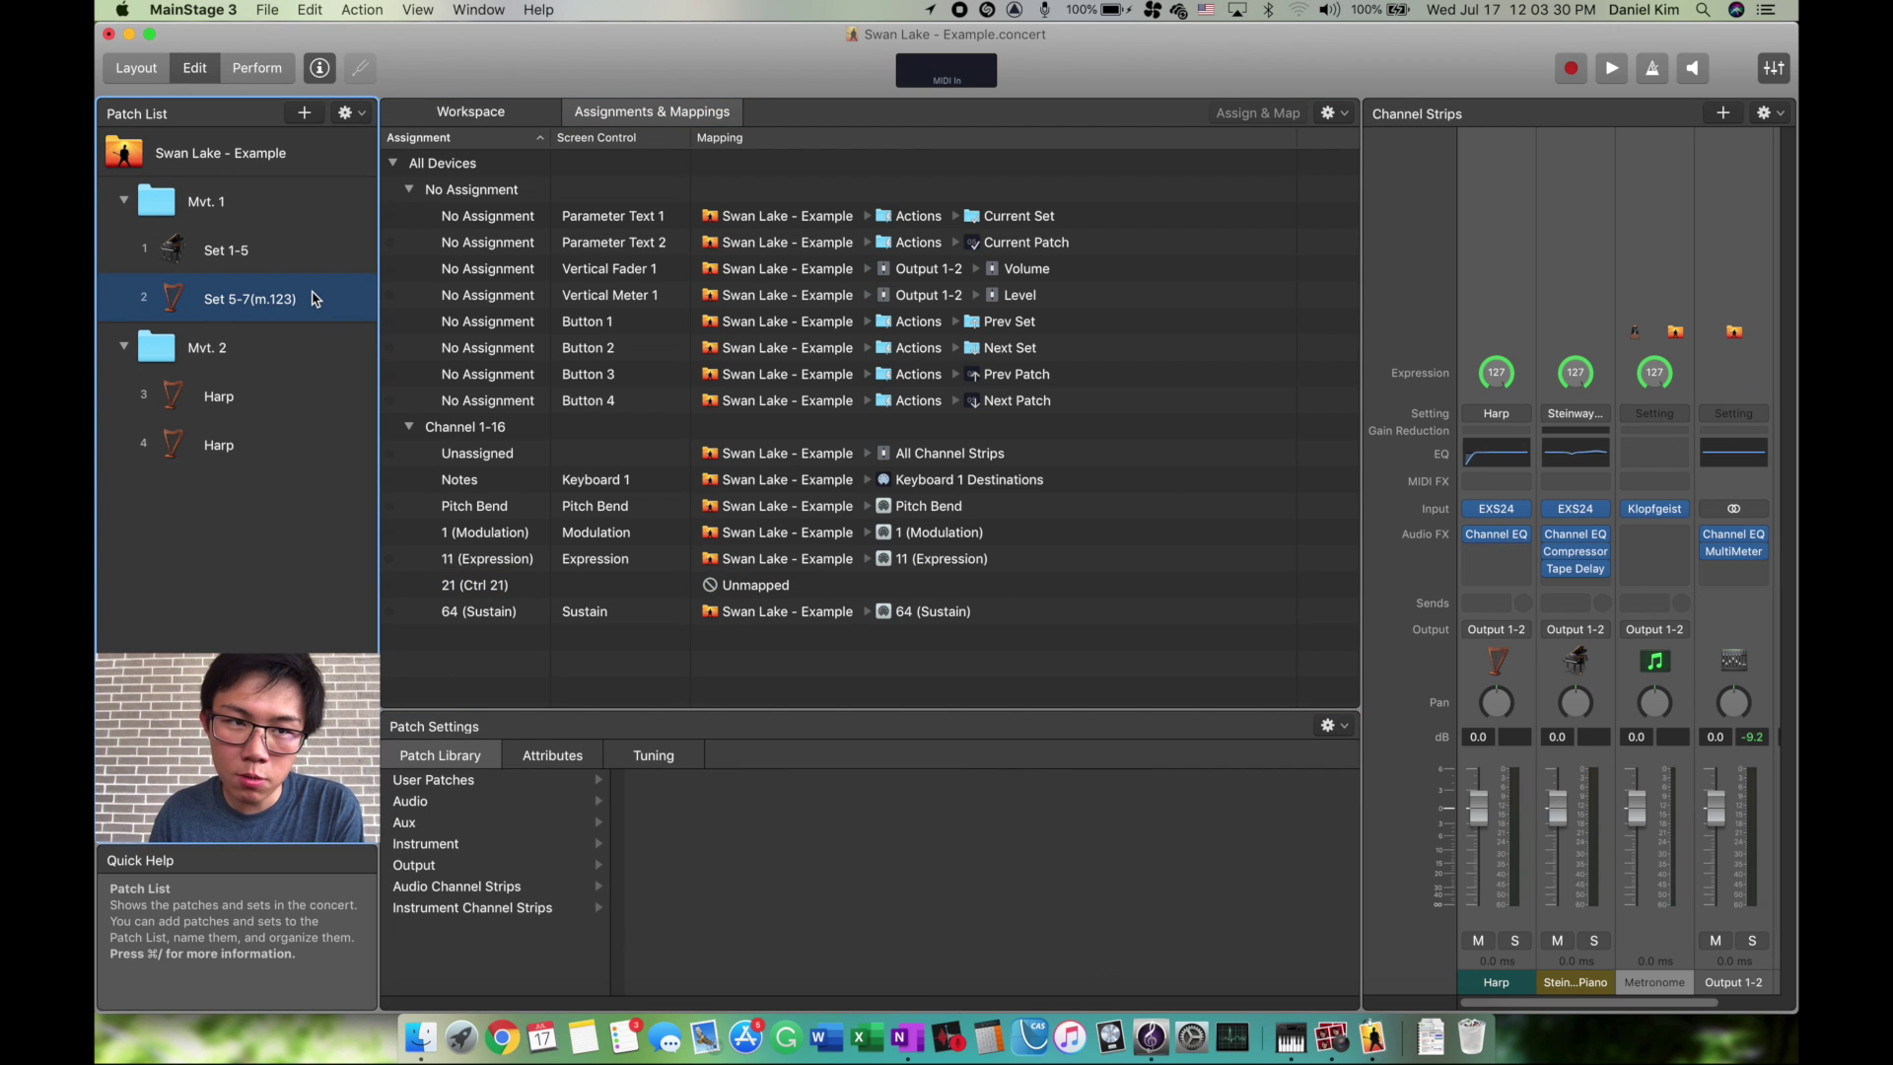
{"action": "left_click", "coordinate": [304, 258]}
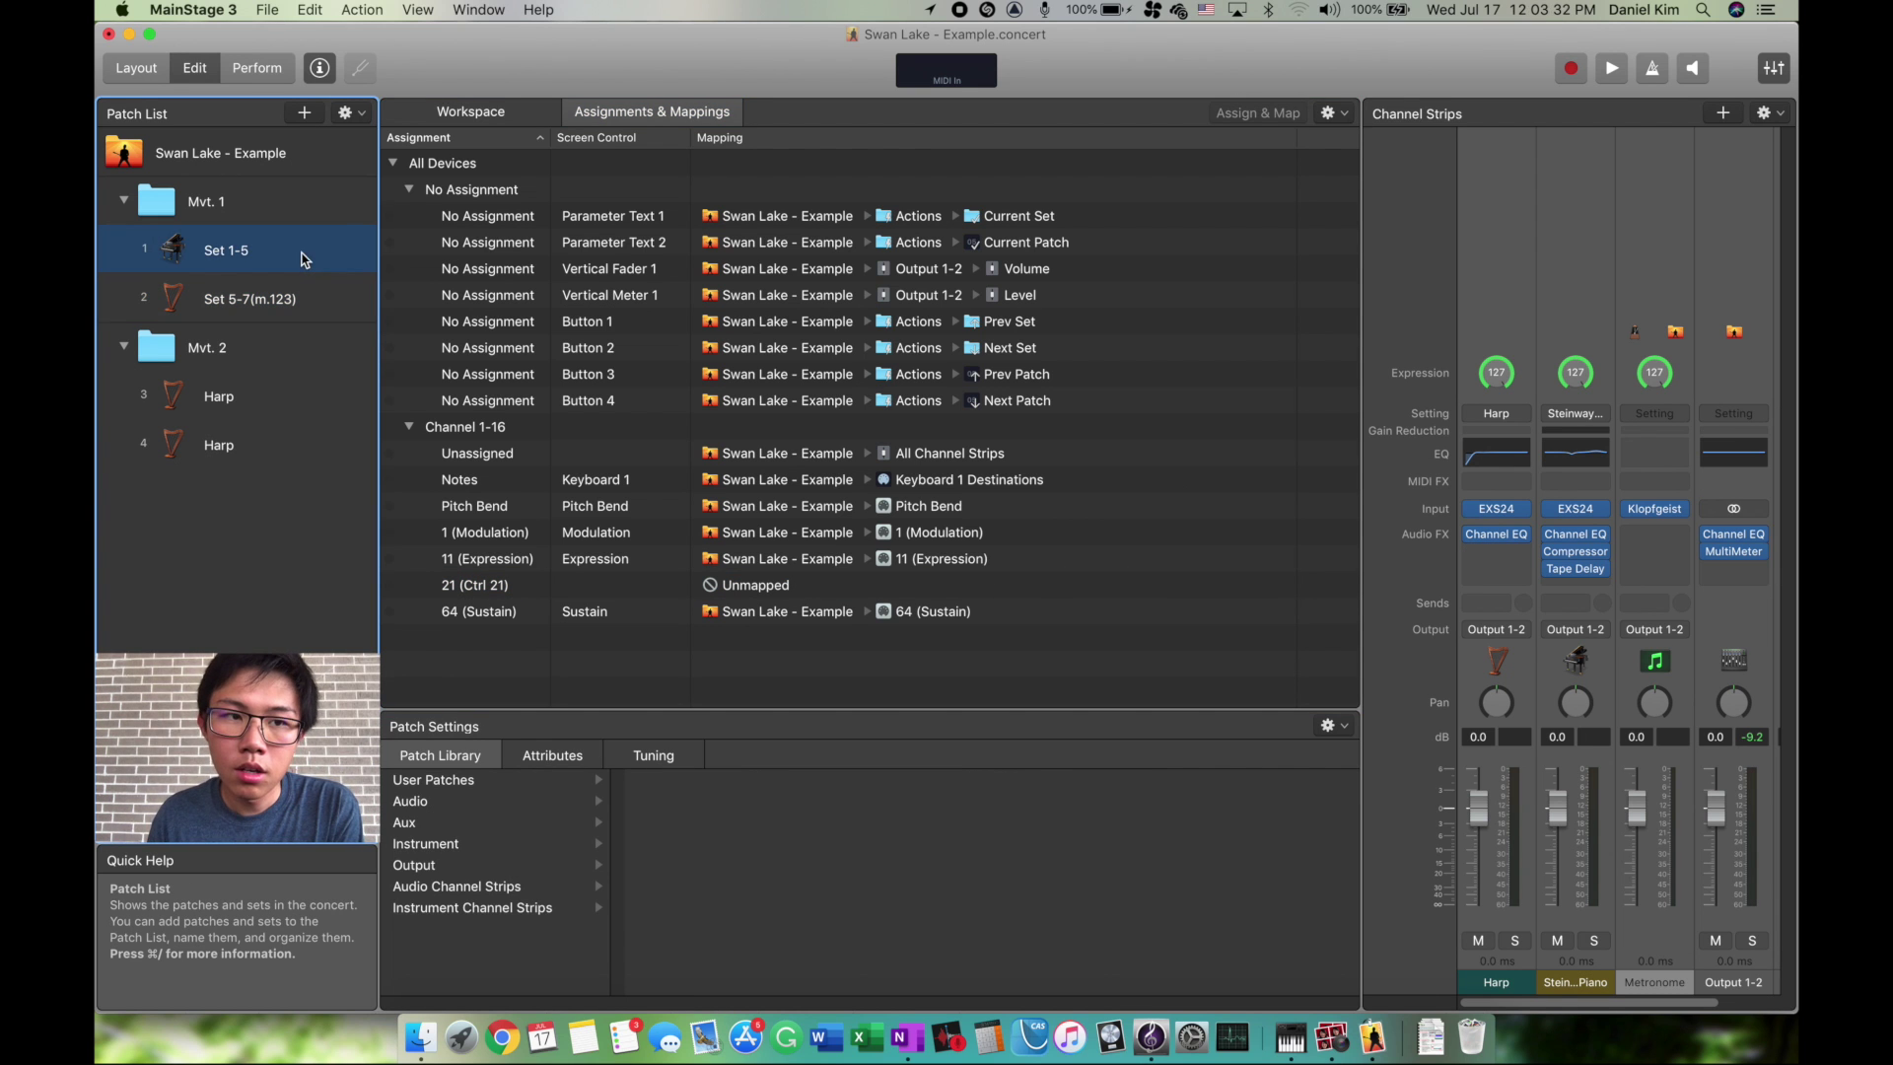
{"action": "left_click", "coordinate": [288, 197]}
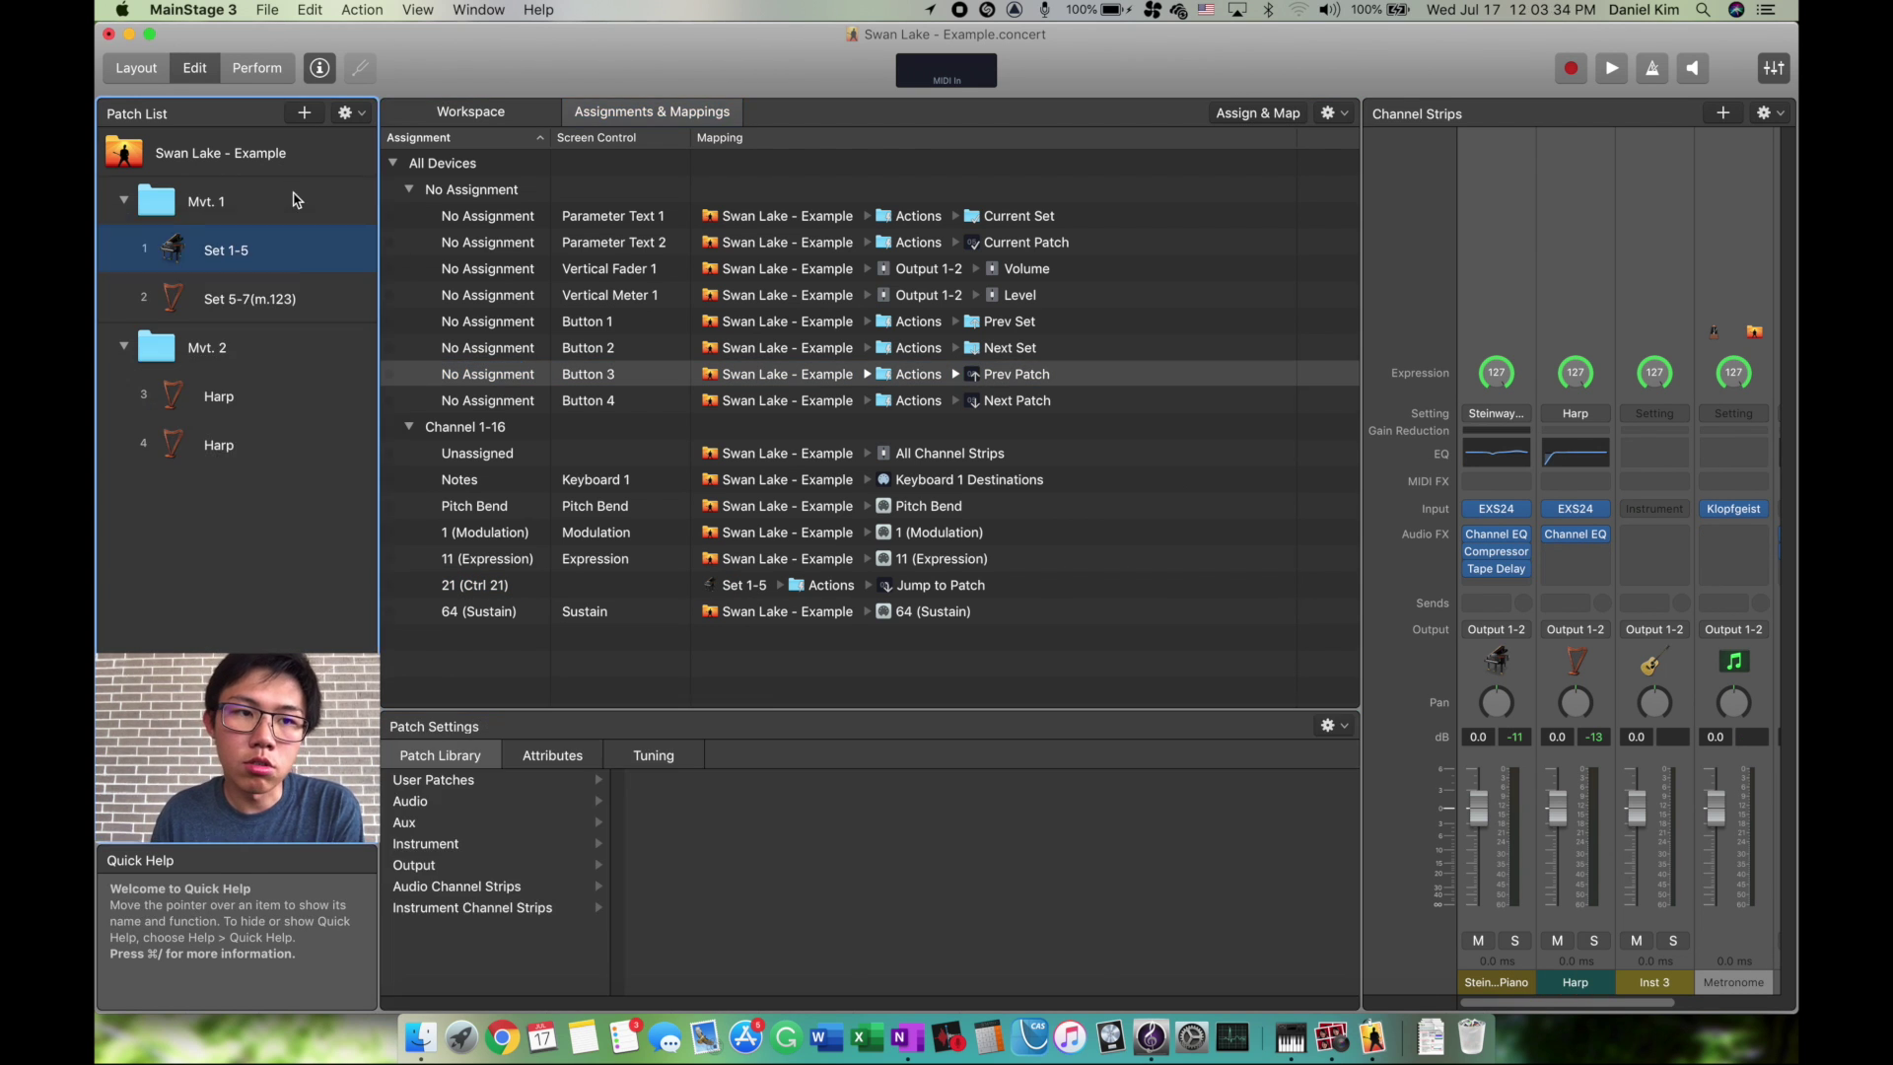
{"action": "left_click", "coordinate": [291, 202]}
{"action": "left_click", "coordinate": [168, 155]}
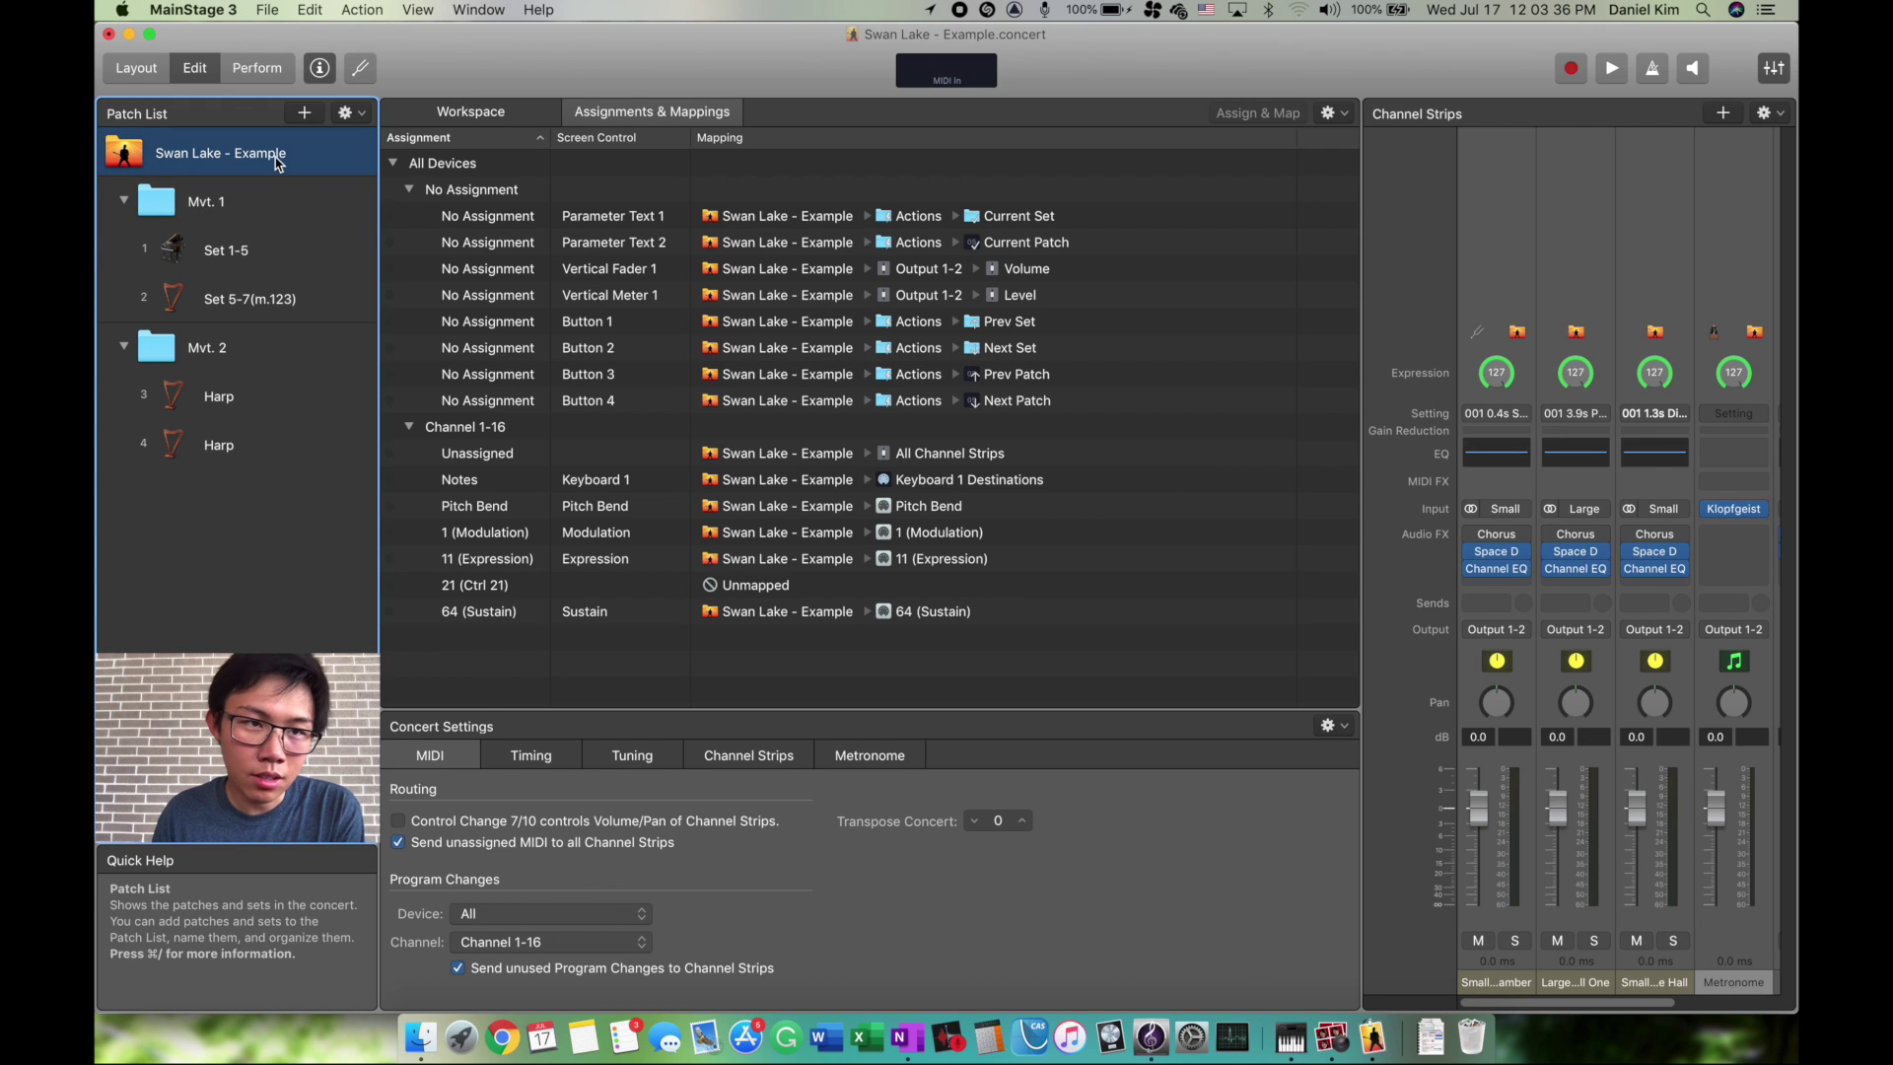
Create a new assignment listening on Channel 1-16 with type Note On/Off
{"action": "left_click", "coordinate": [1336, 115]}
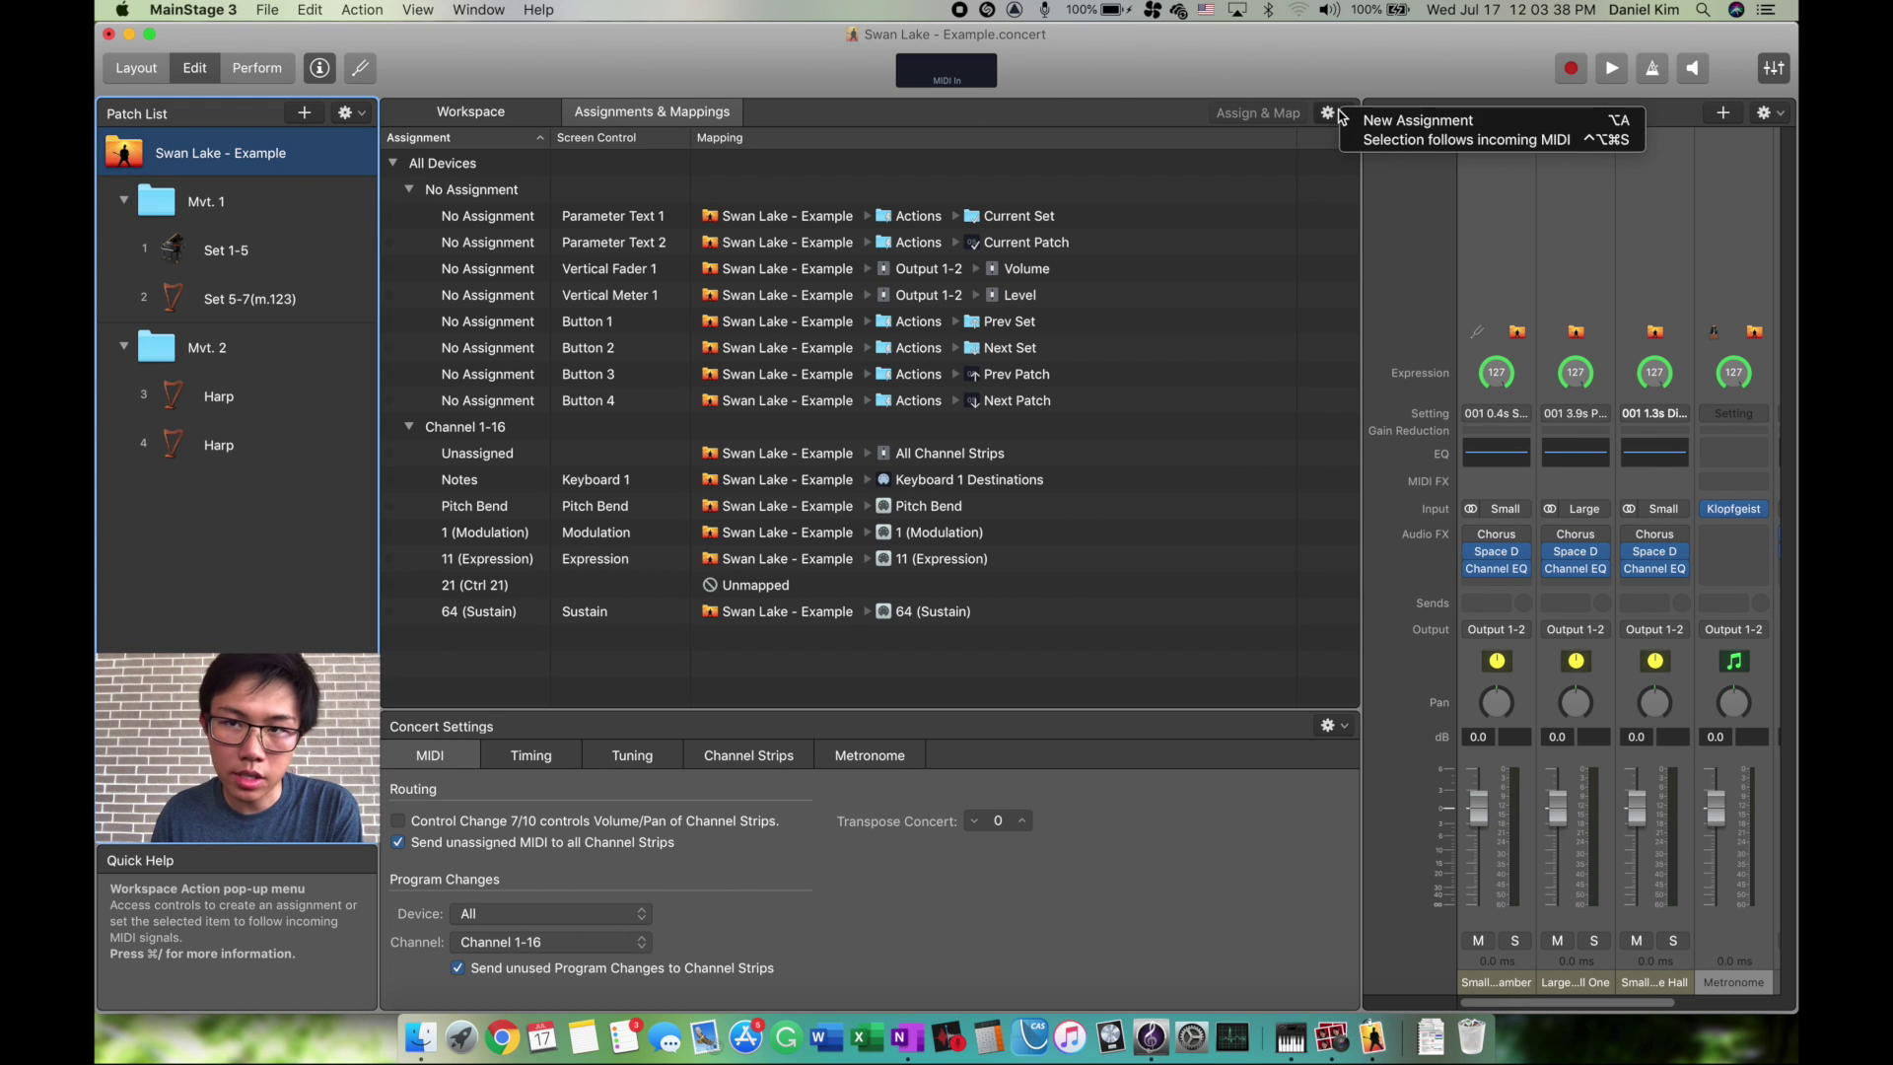
{"action": "key", "text": "Escape"}
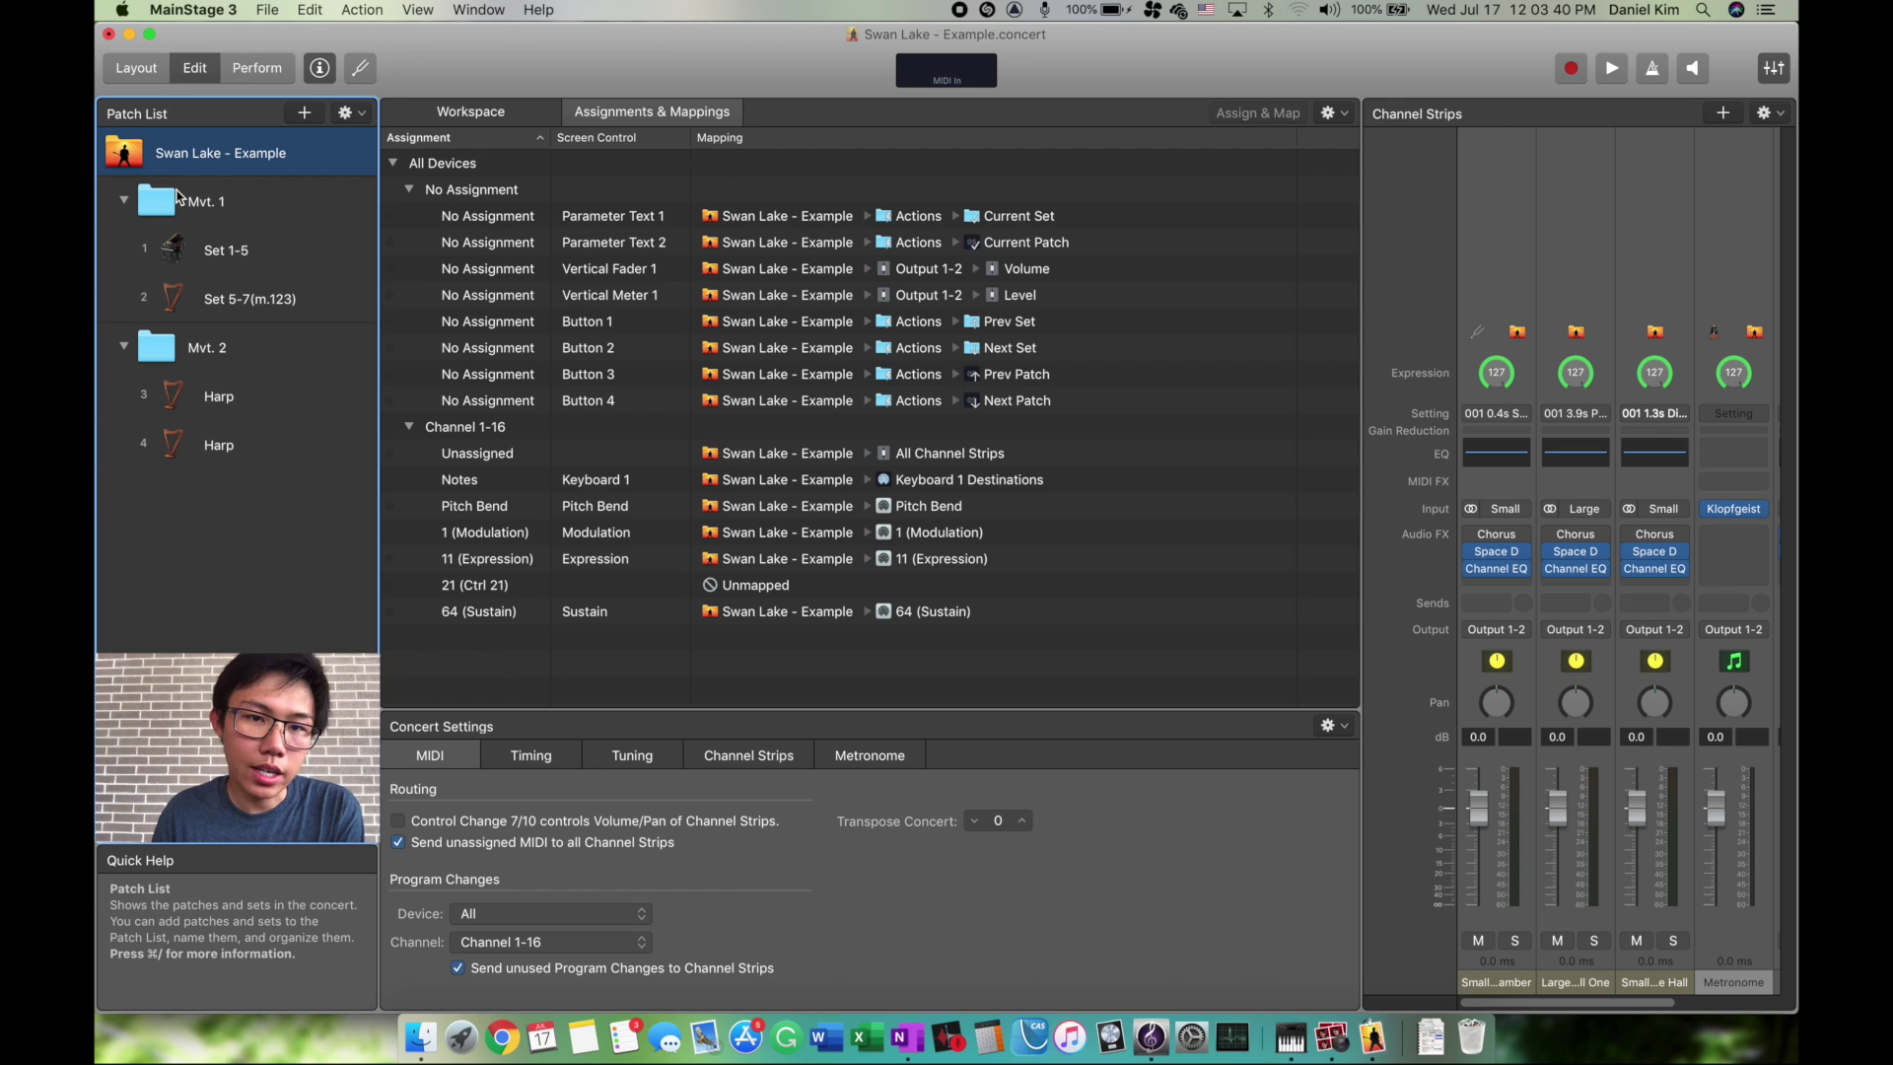
{"action": "left_click", "coordinate": [1326, 115]}
{"action": "left_click", "coordinate": [1396, 131]}
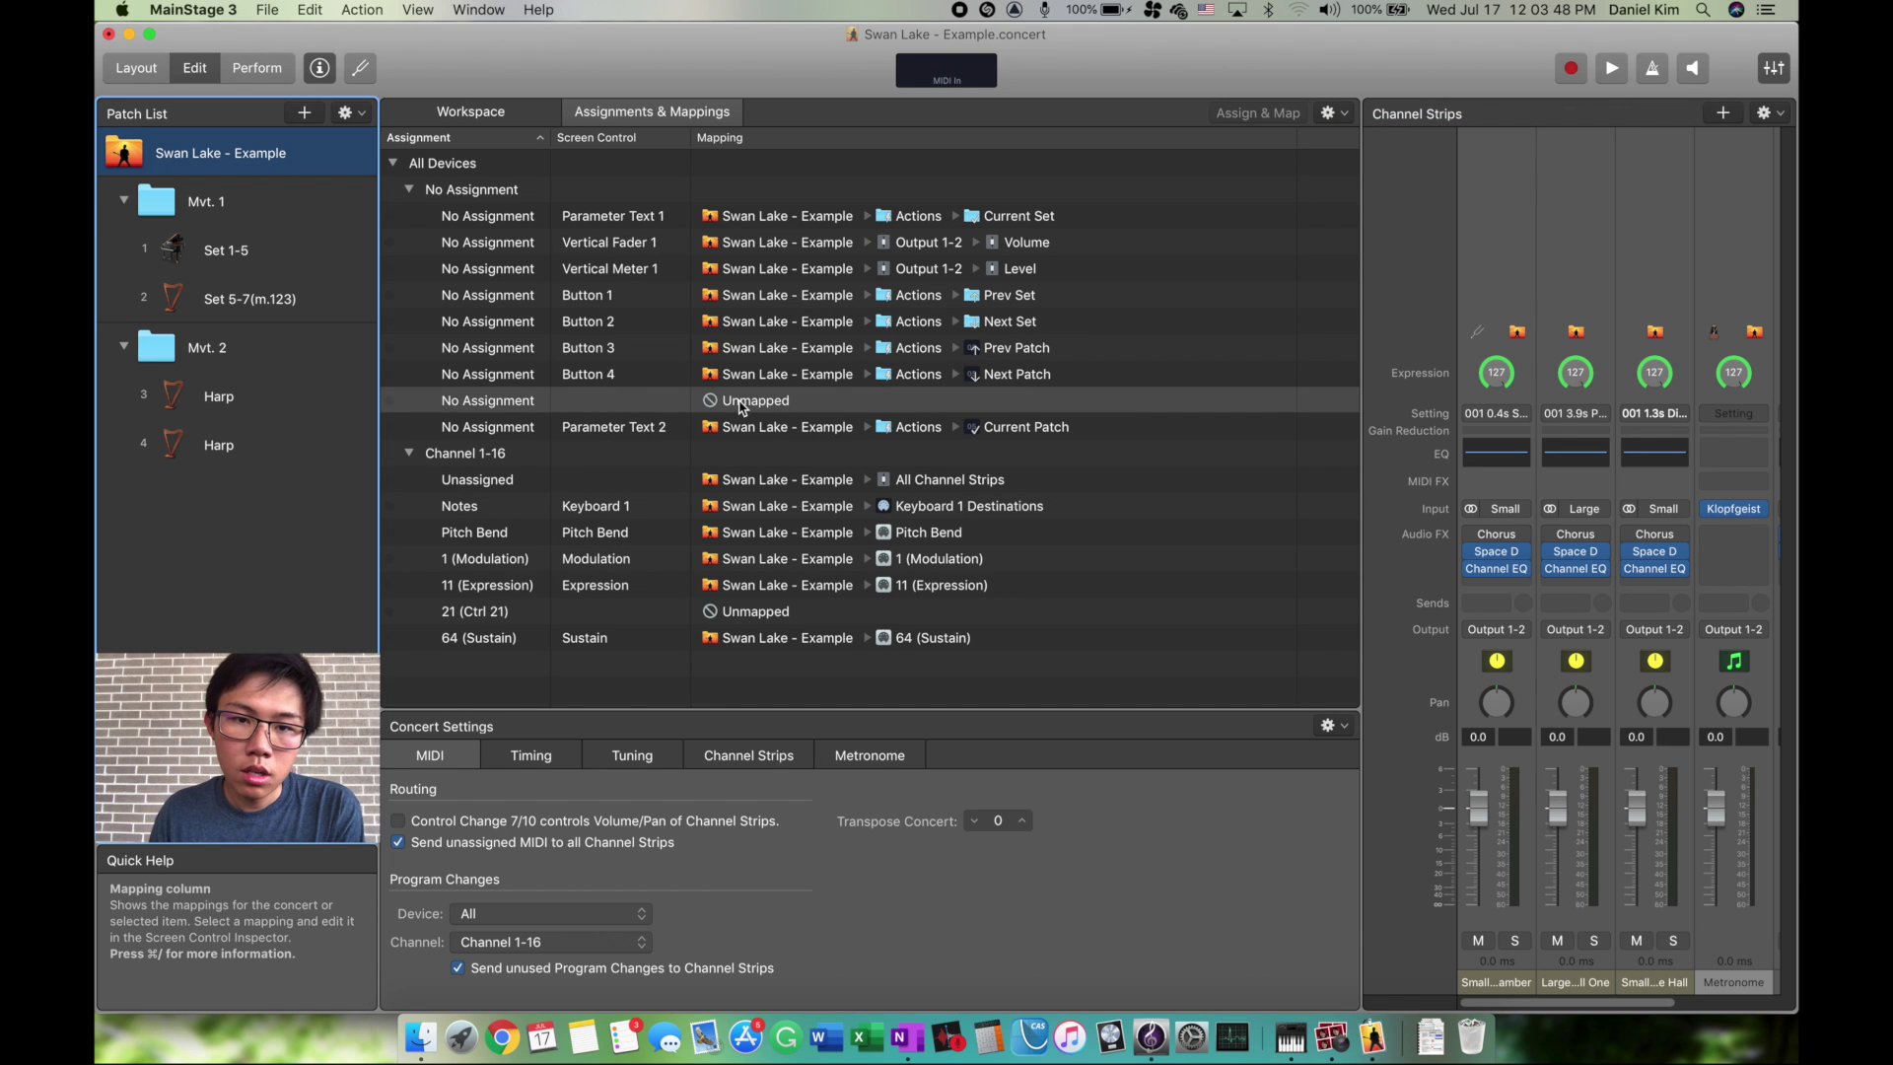
{"action": "left_click", "coordinate": [523, 407]}
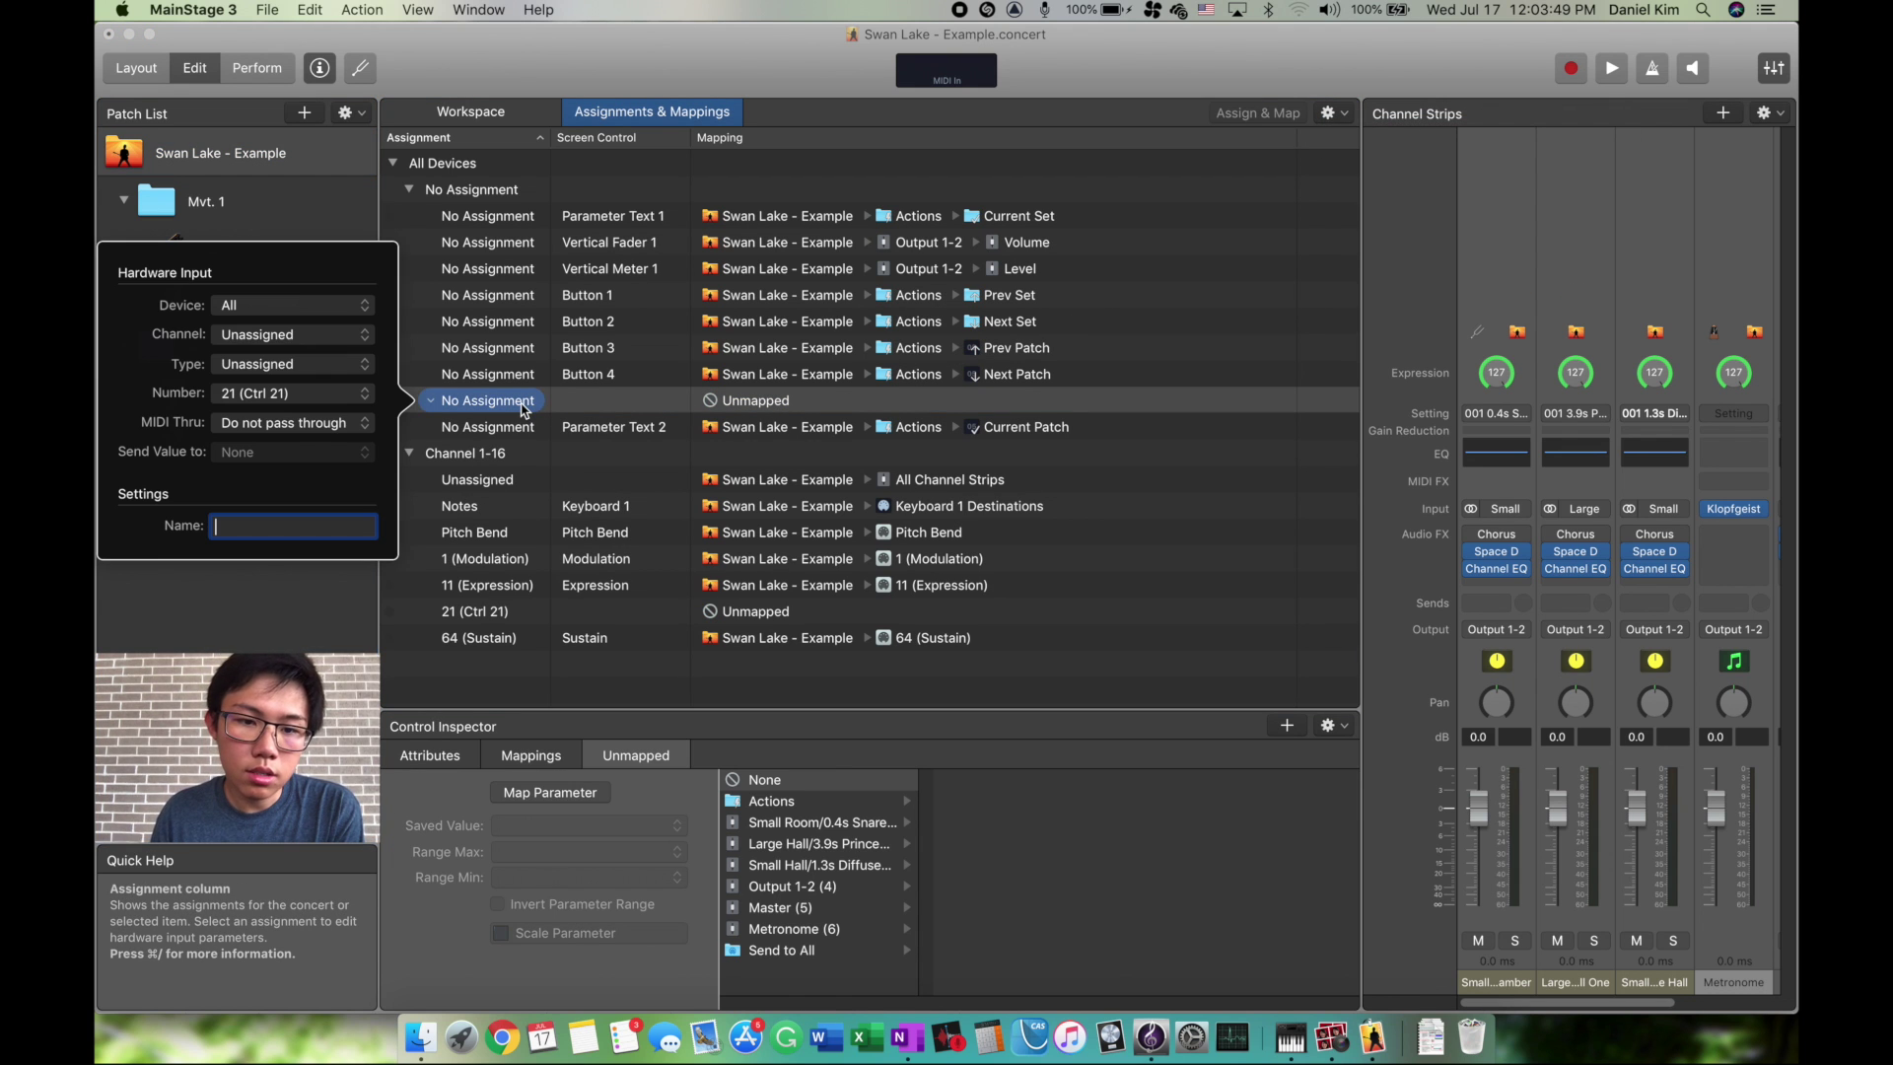
{"action": "left_click", "coordinate": [272, 334]}
{"action": "left_click", "coordinate": [255, 355]}
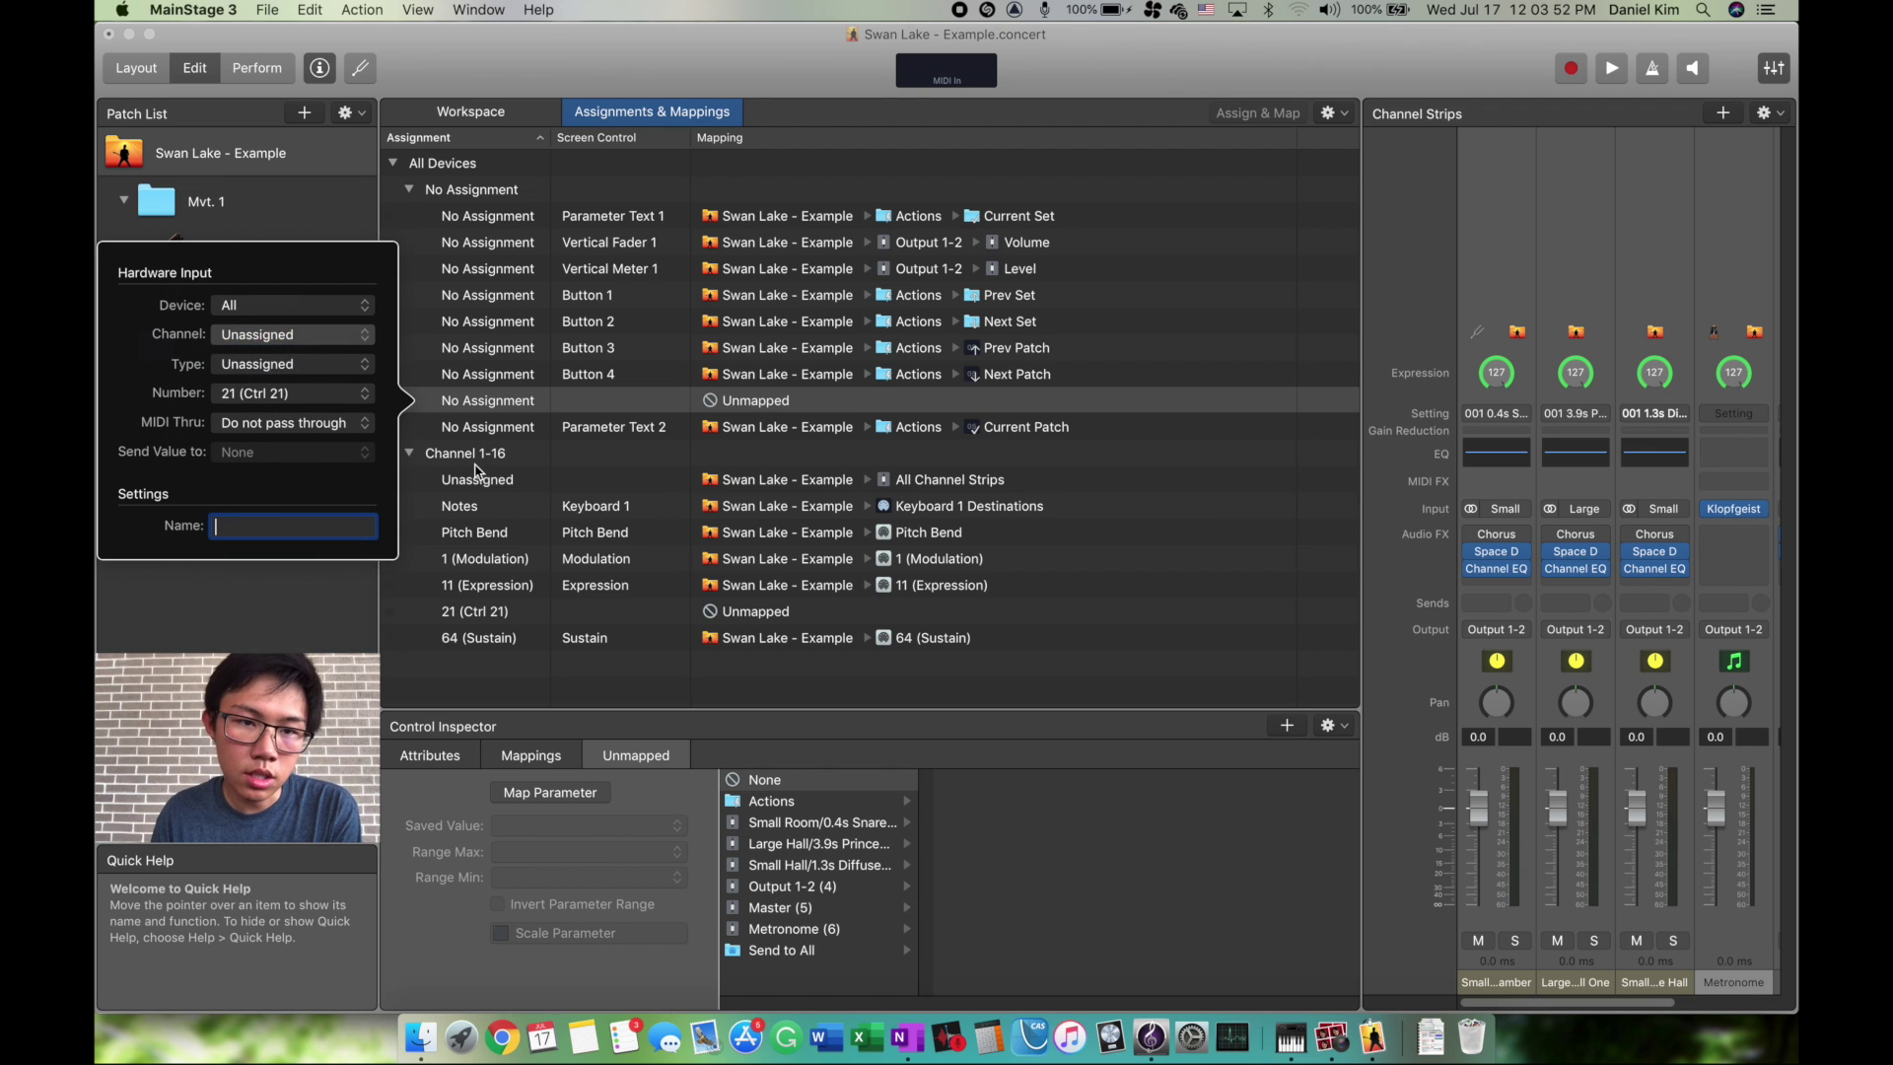
{"action": "left_click", "coordinate": [265, 365]}
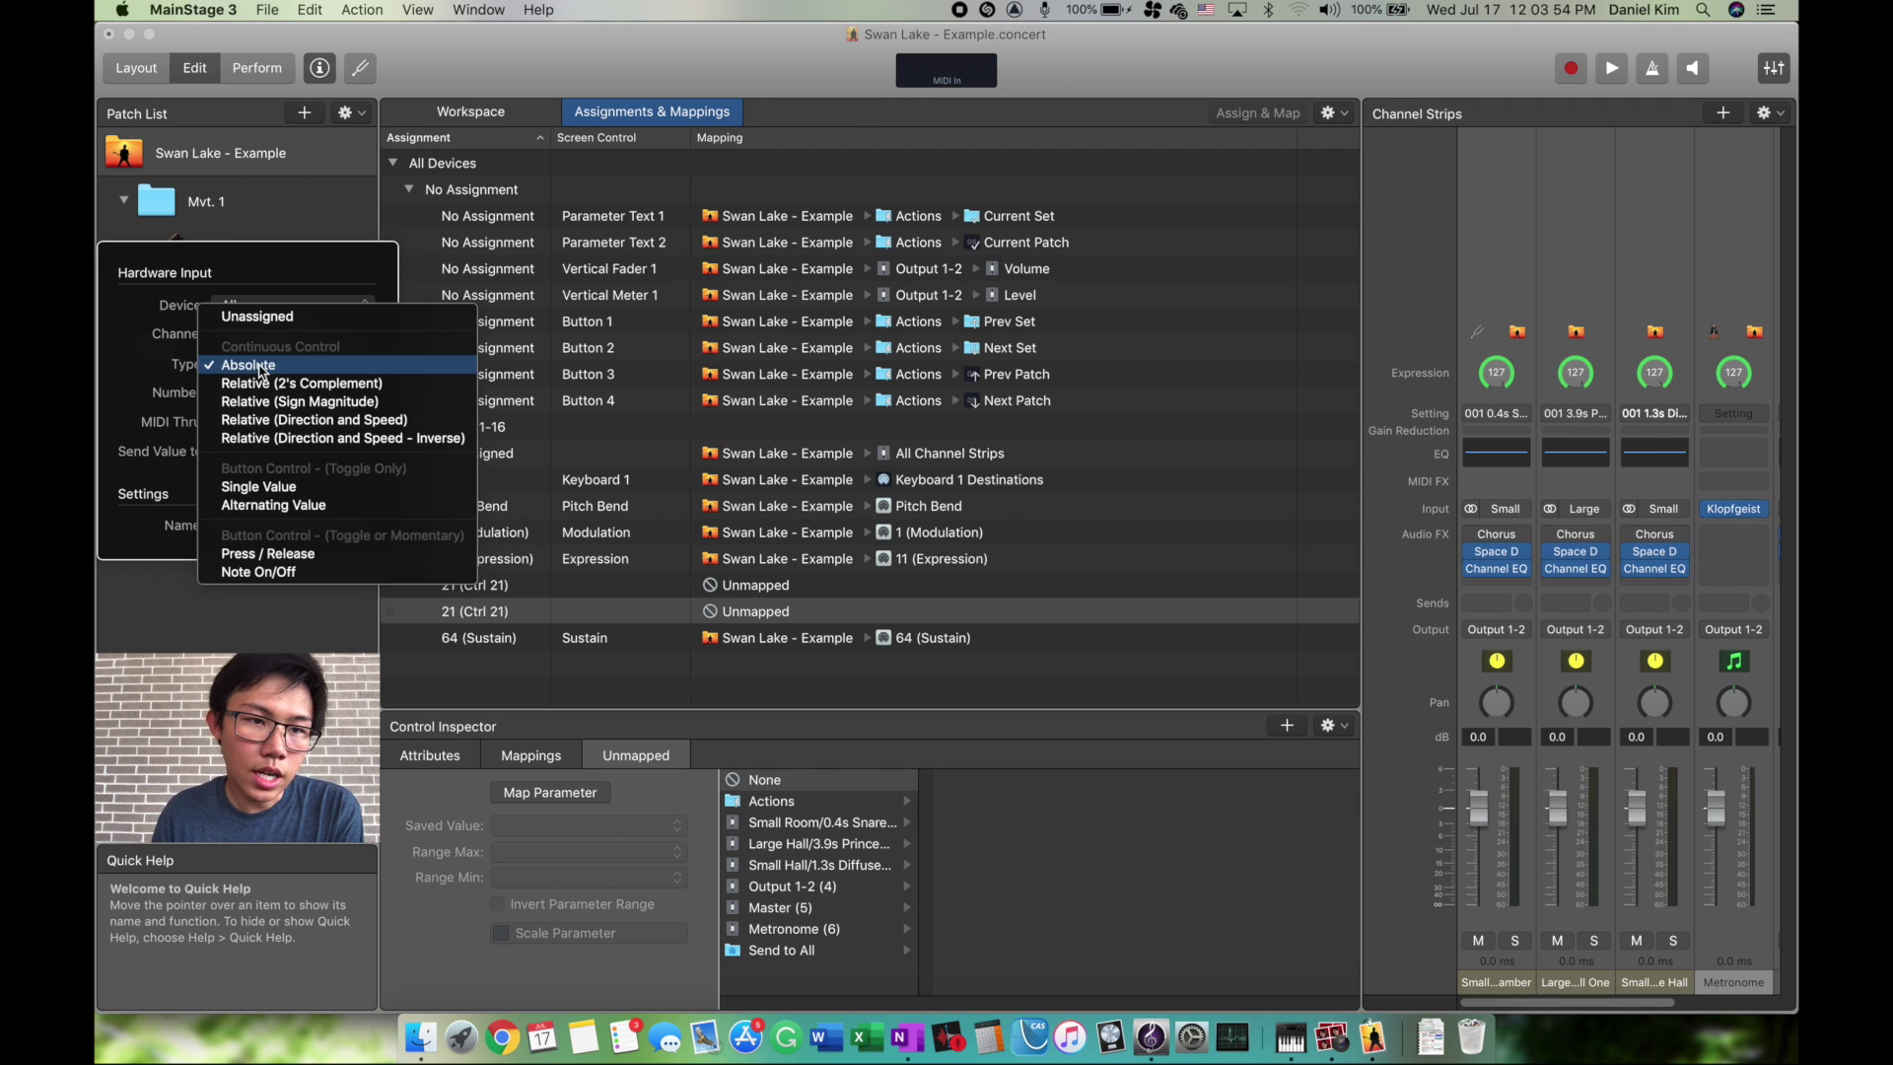
{"action": "left_click", "coordinate": [258, 572]}
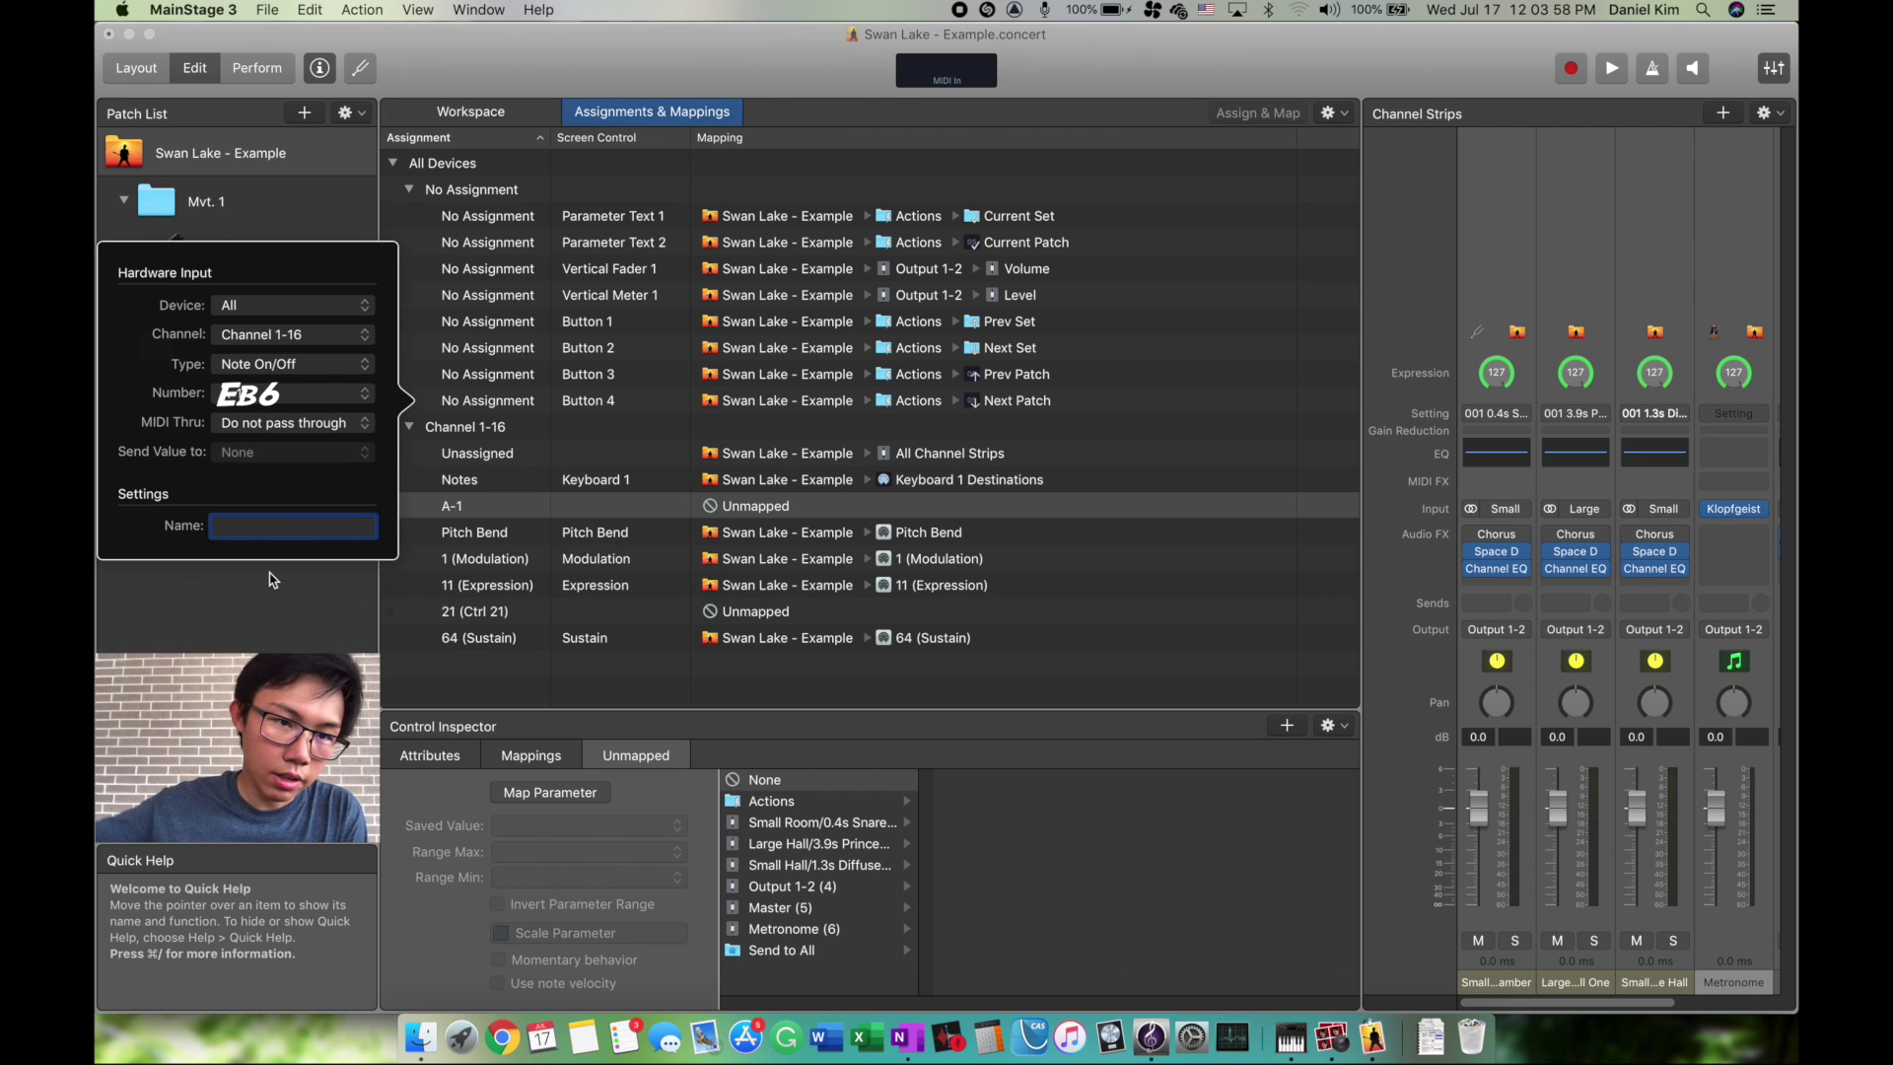
Pick the trigger note and name the assignment Next Patch
{"action": "left_click", "coordinate": [247, 395]}
{"action": "scroll", "coordinate": [262, 552], "scroll_direction": "down", "scroll_amount": 10}
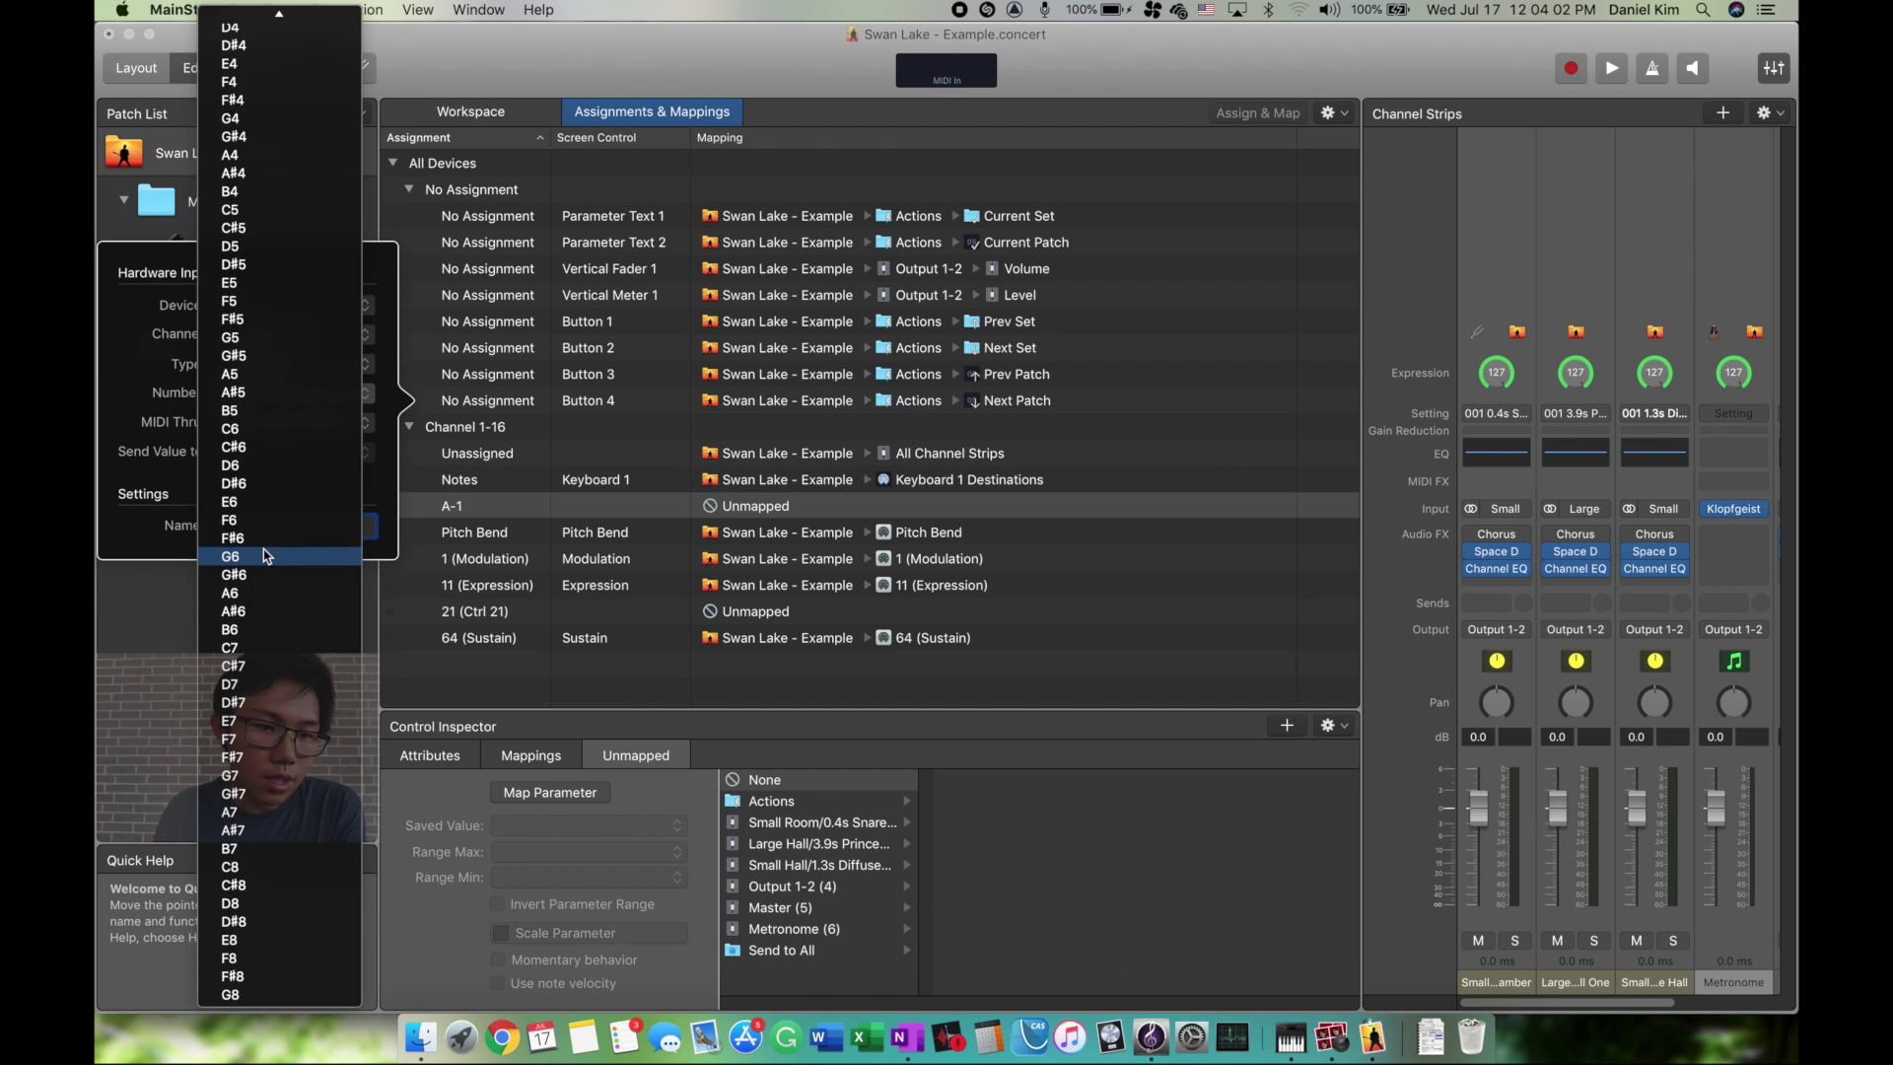
{"action": "left_click", "coordinate": [271, 707]}
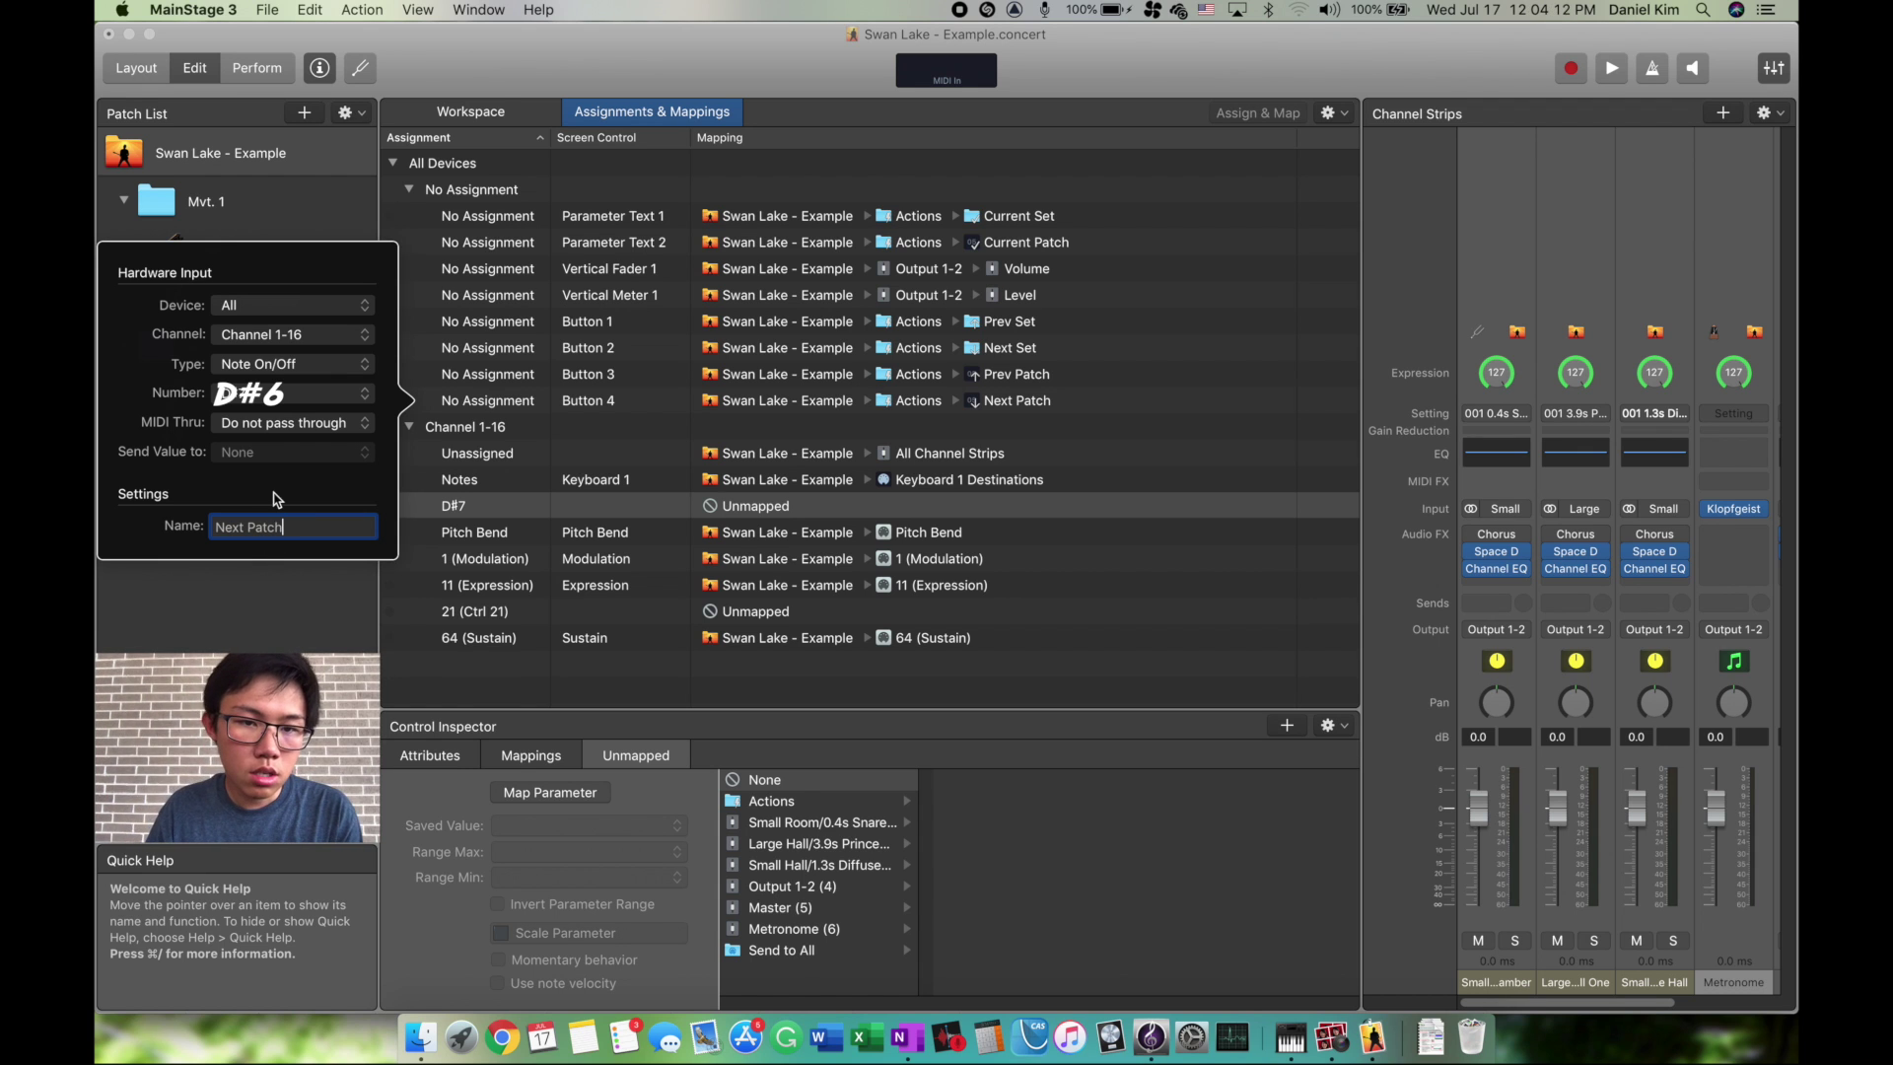
{"action": "left_click", "coordinate": [327, 625]}
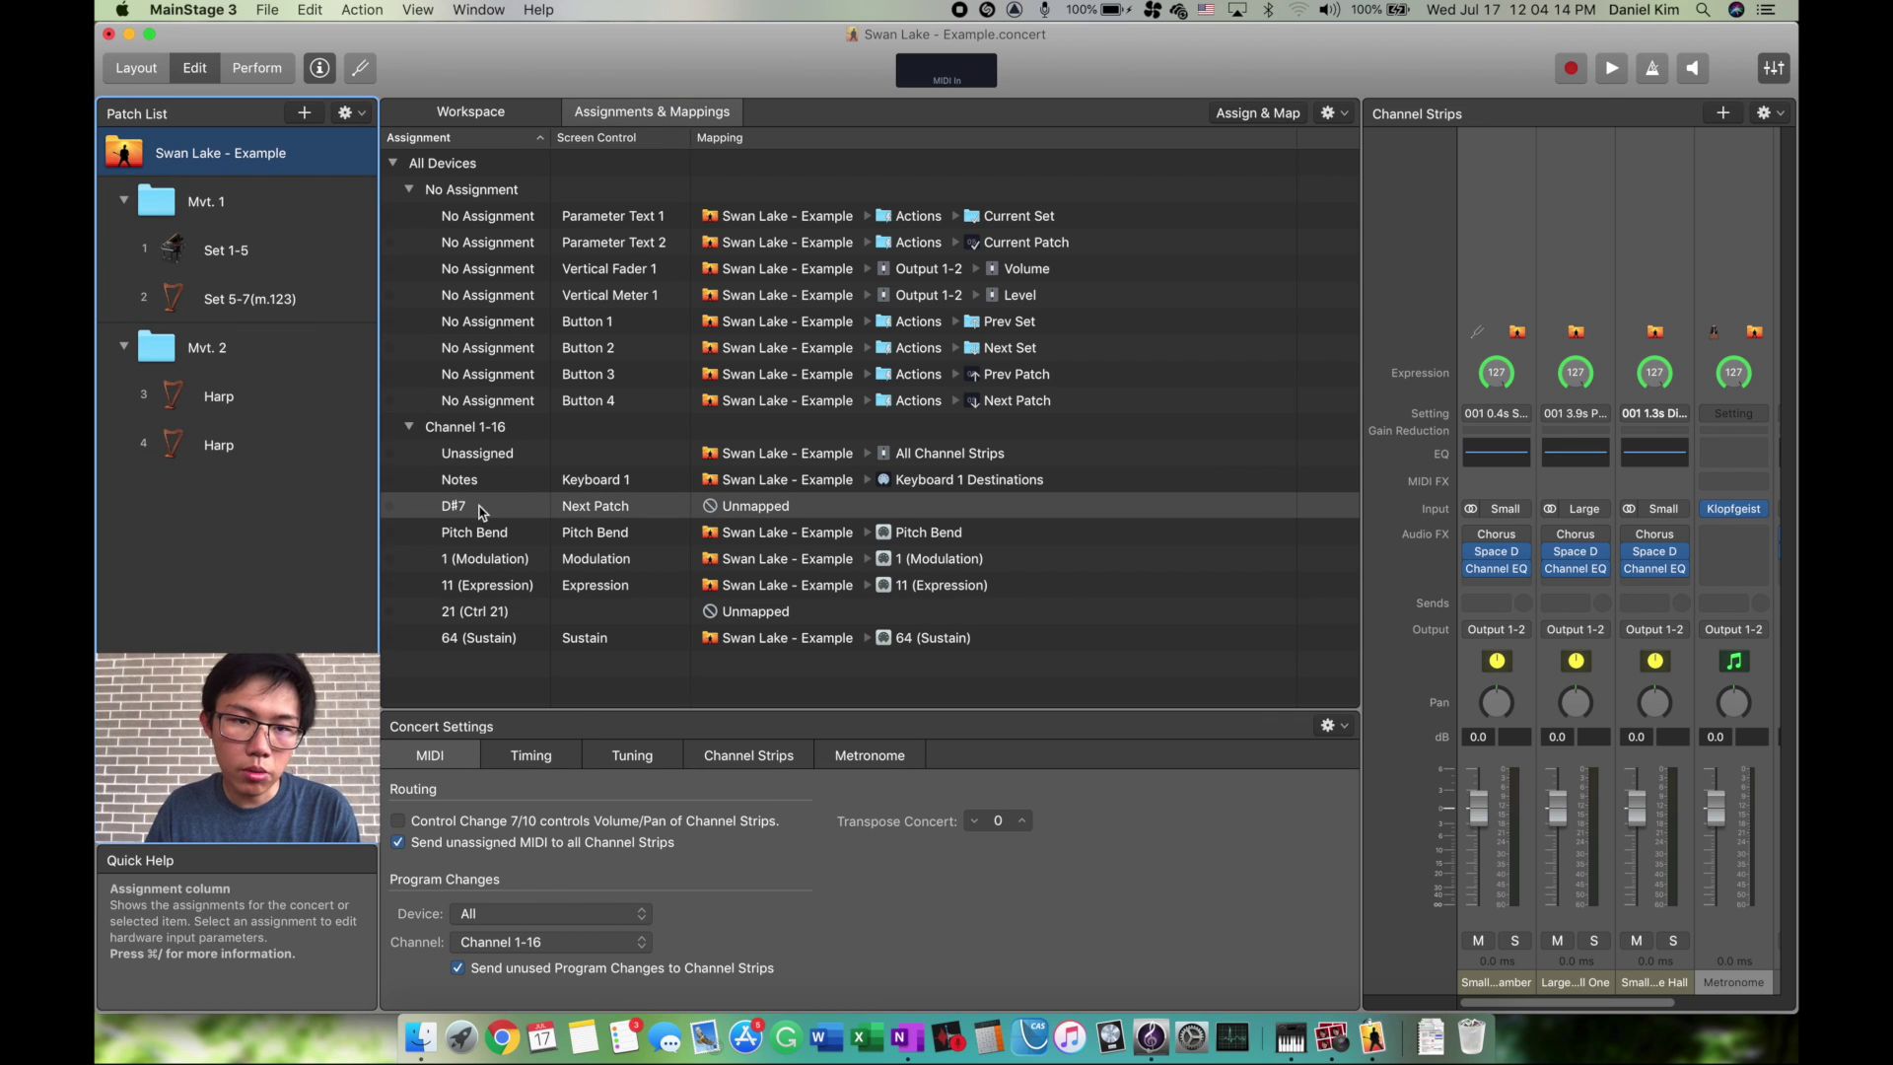
{"action": "left_click", "coordinate": [746, 514]}
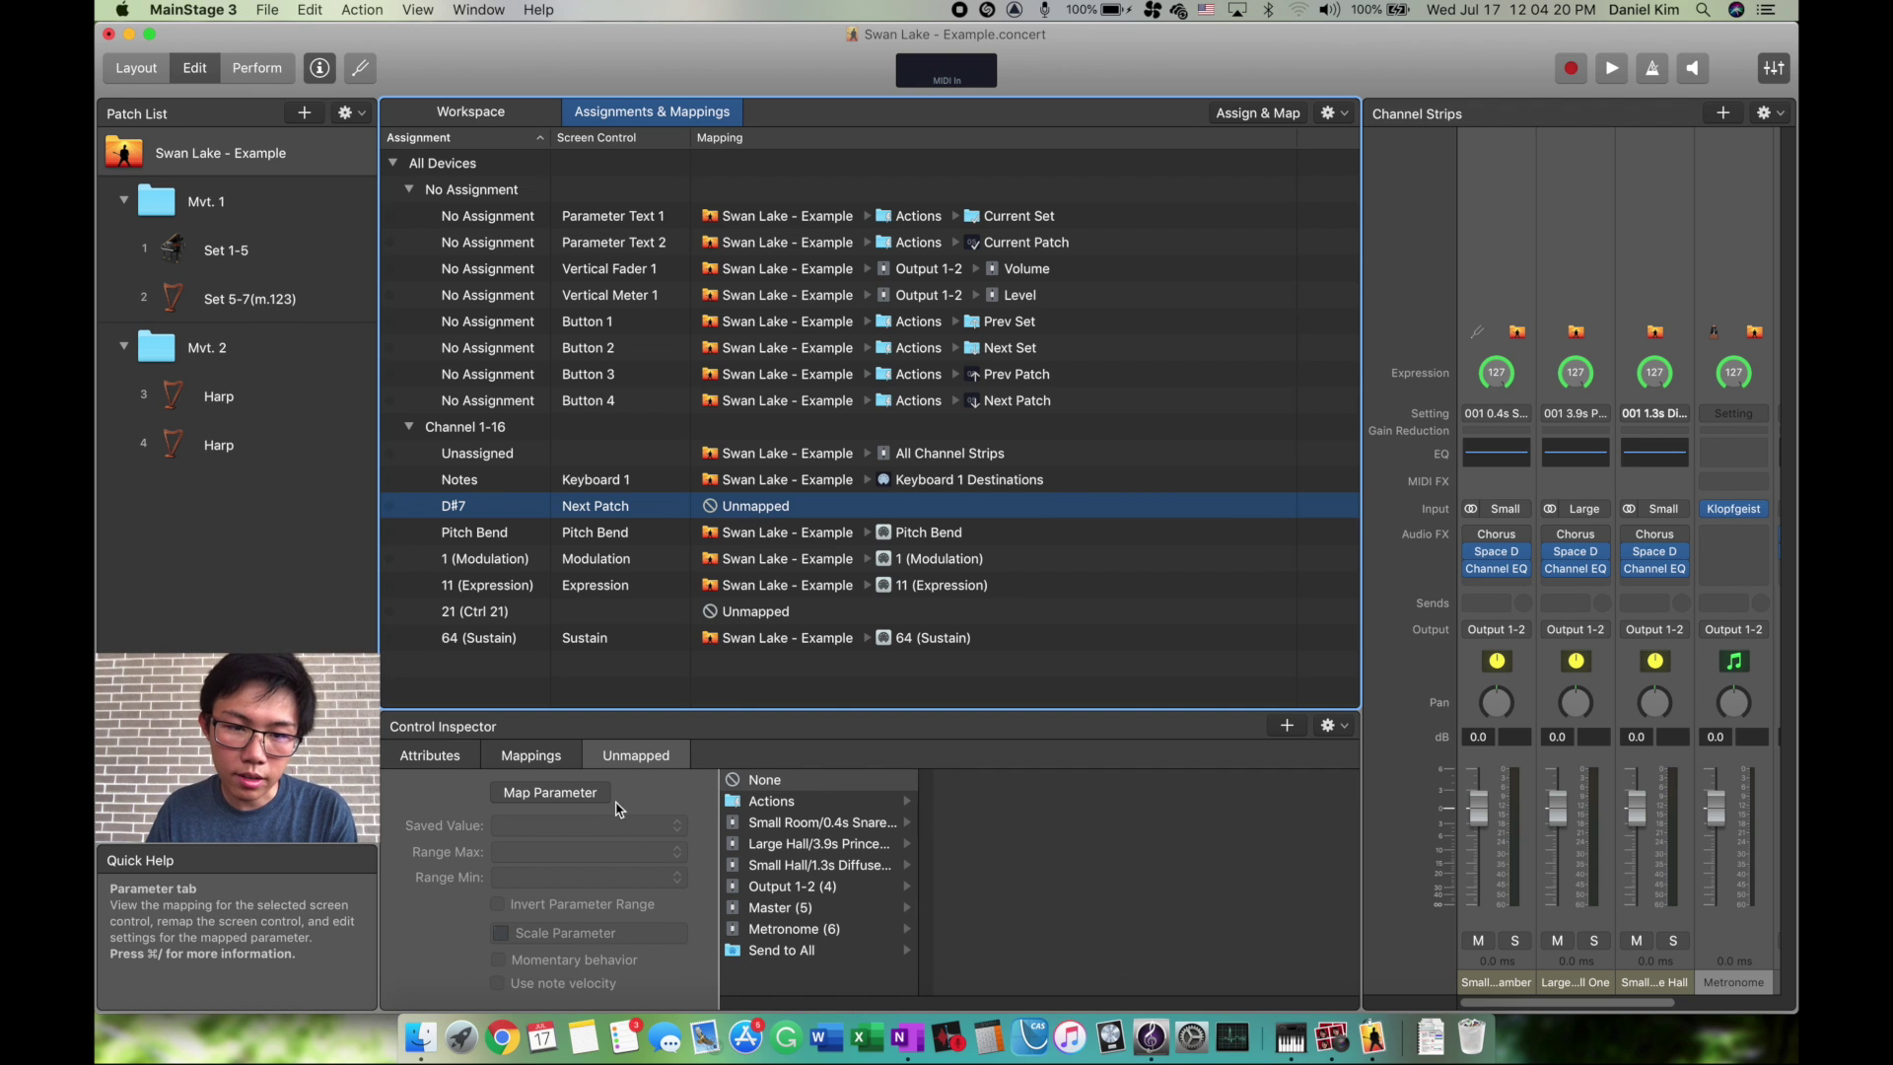
Map the Next Patch assignment to the concert's Next Patch action
{"action": "left_click", "coordinate": [778, 804]}
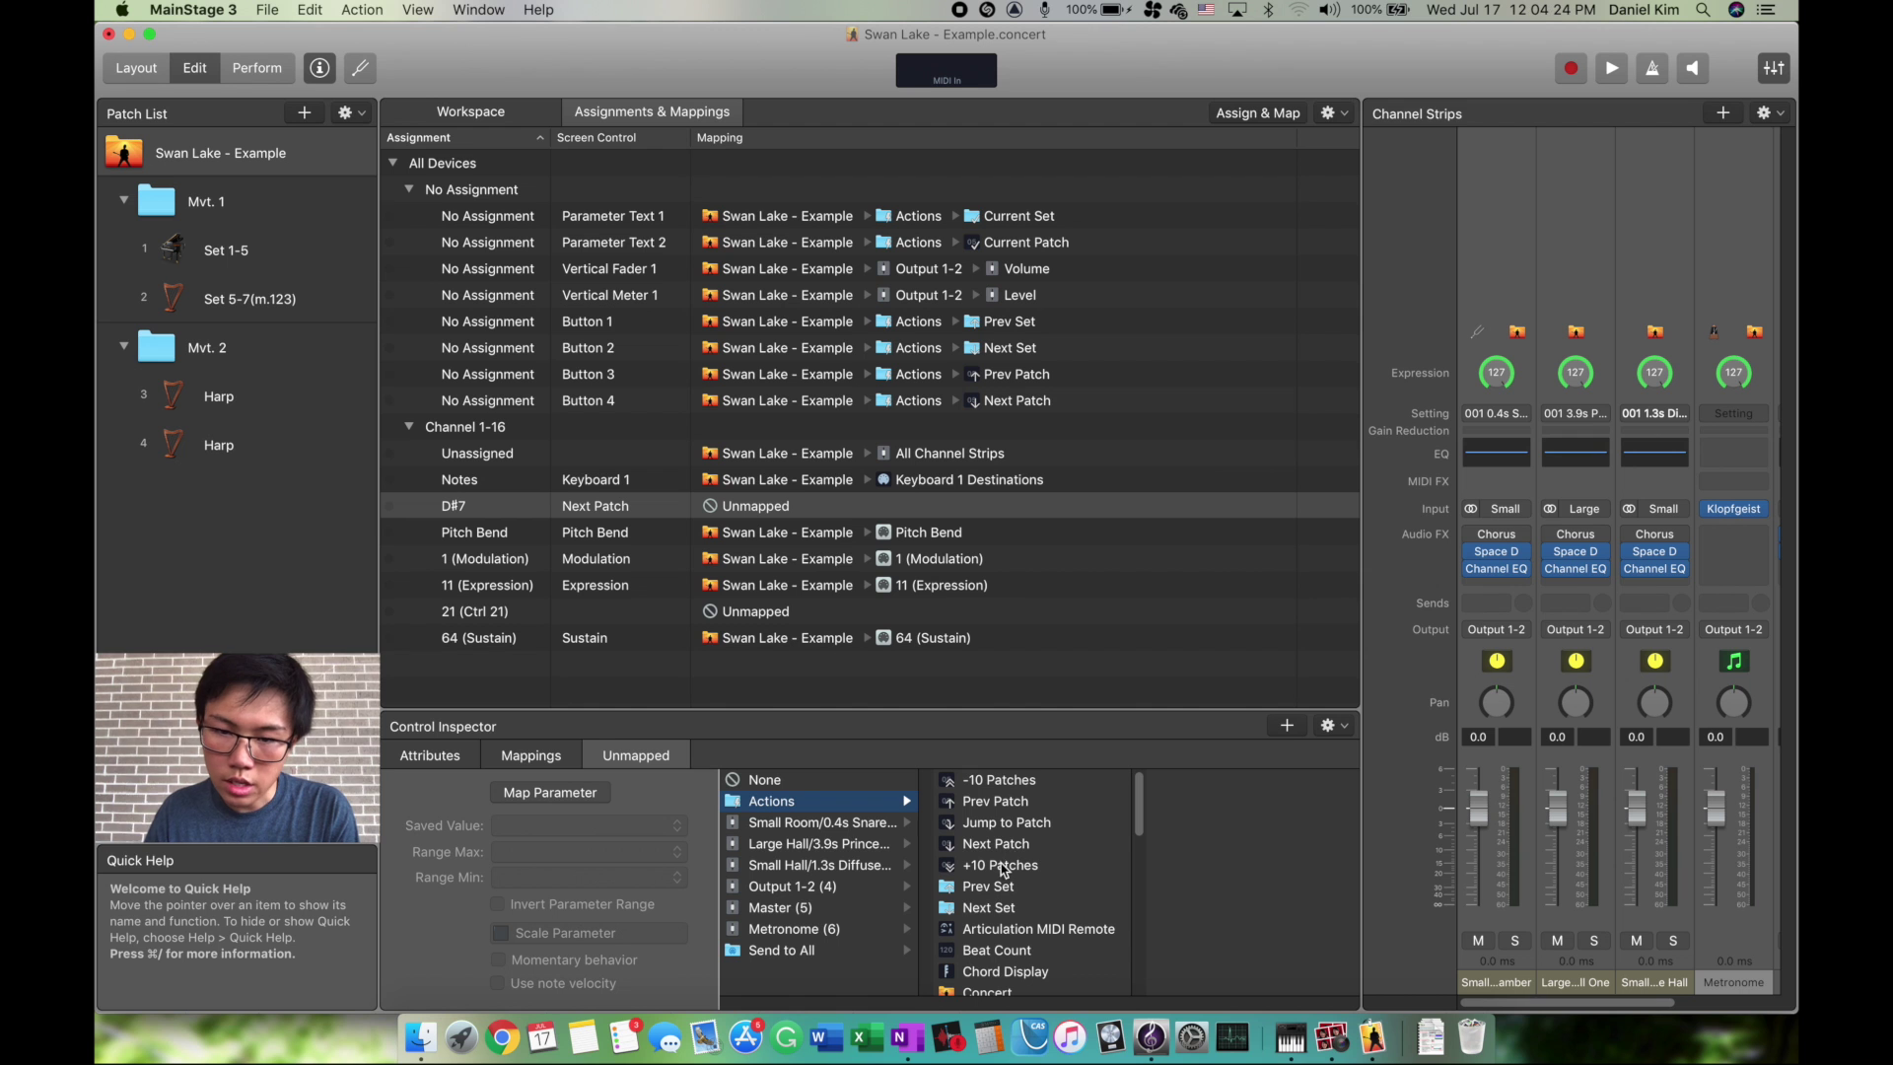
{"action": "left_click", "coordinate": [998, 845]}
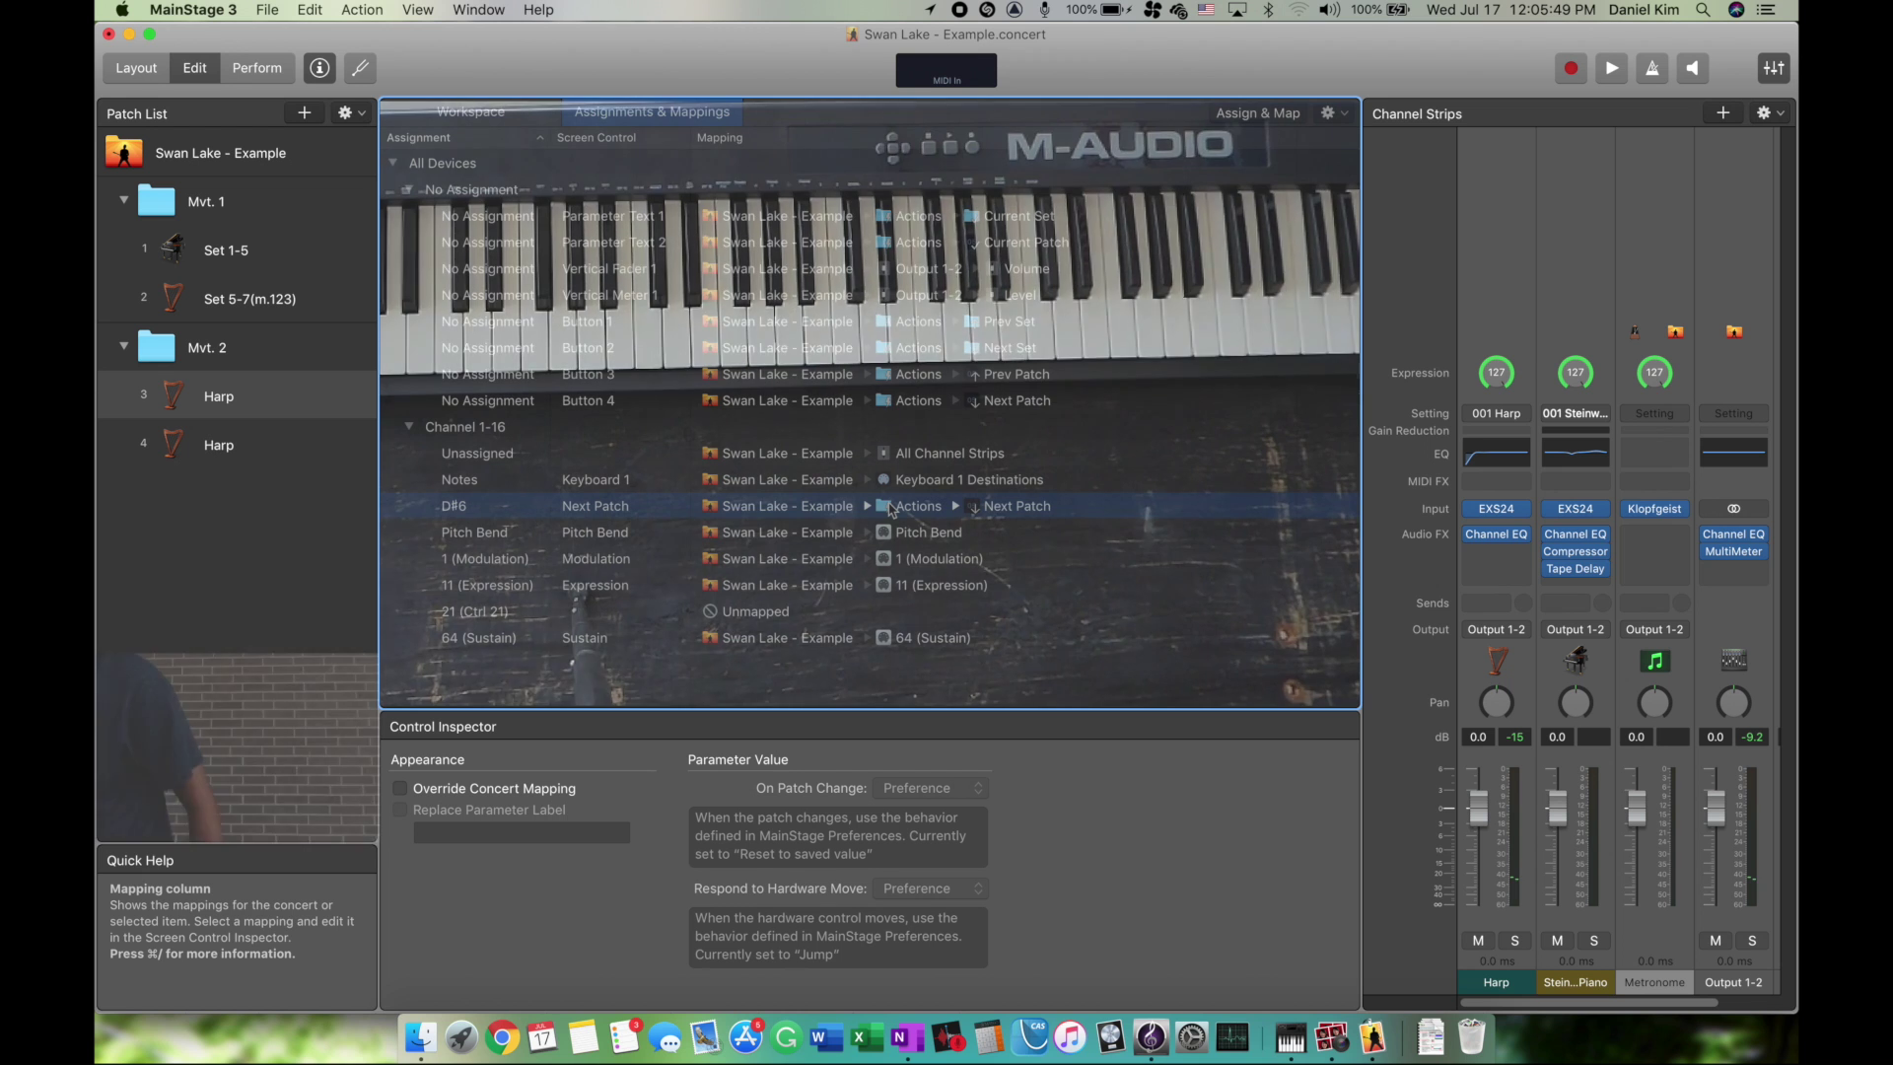
{"action": "left_click", "coordinate": [1332, 113]}
Create a Note On/Off assignment on note D6 named Previous Patch
{"action": "left_click", "coordinate": [1388, 117]}
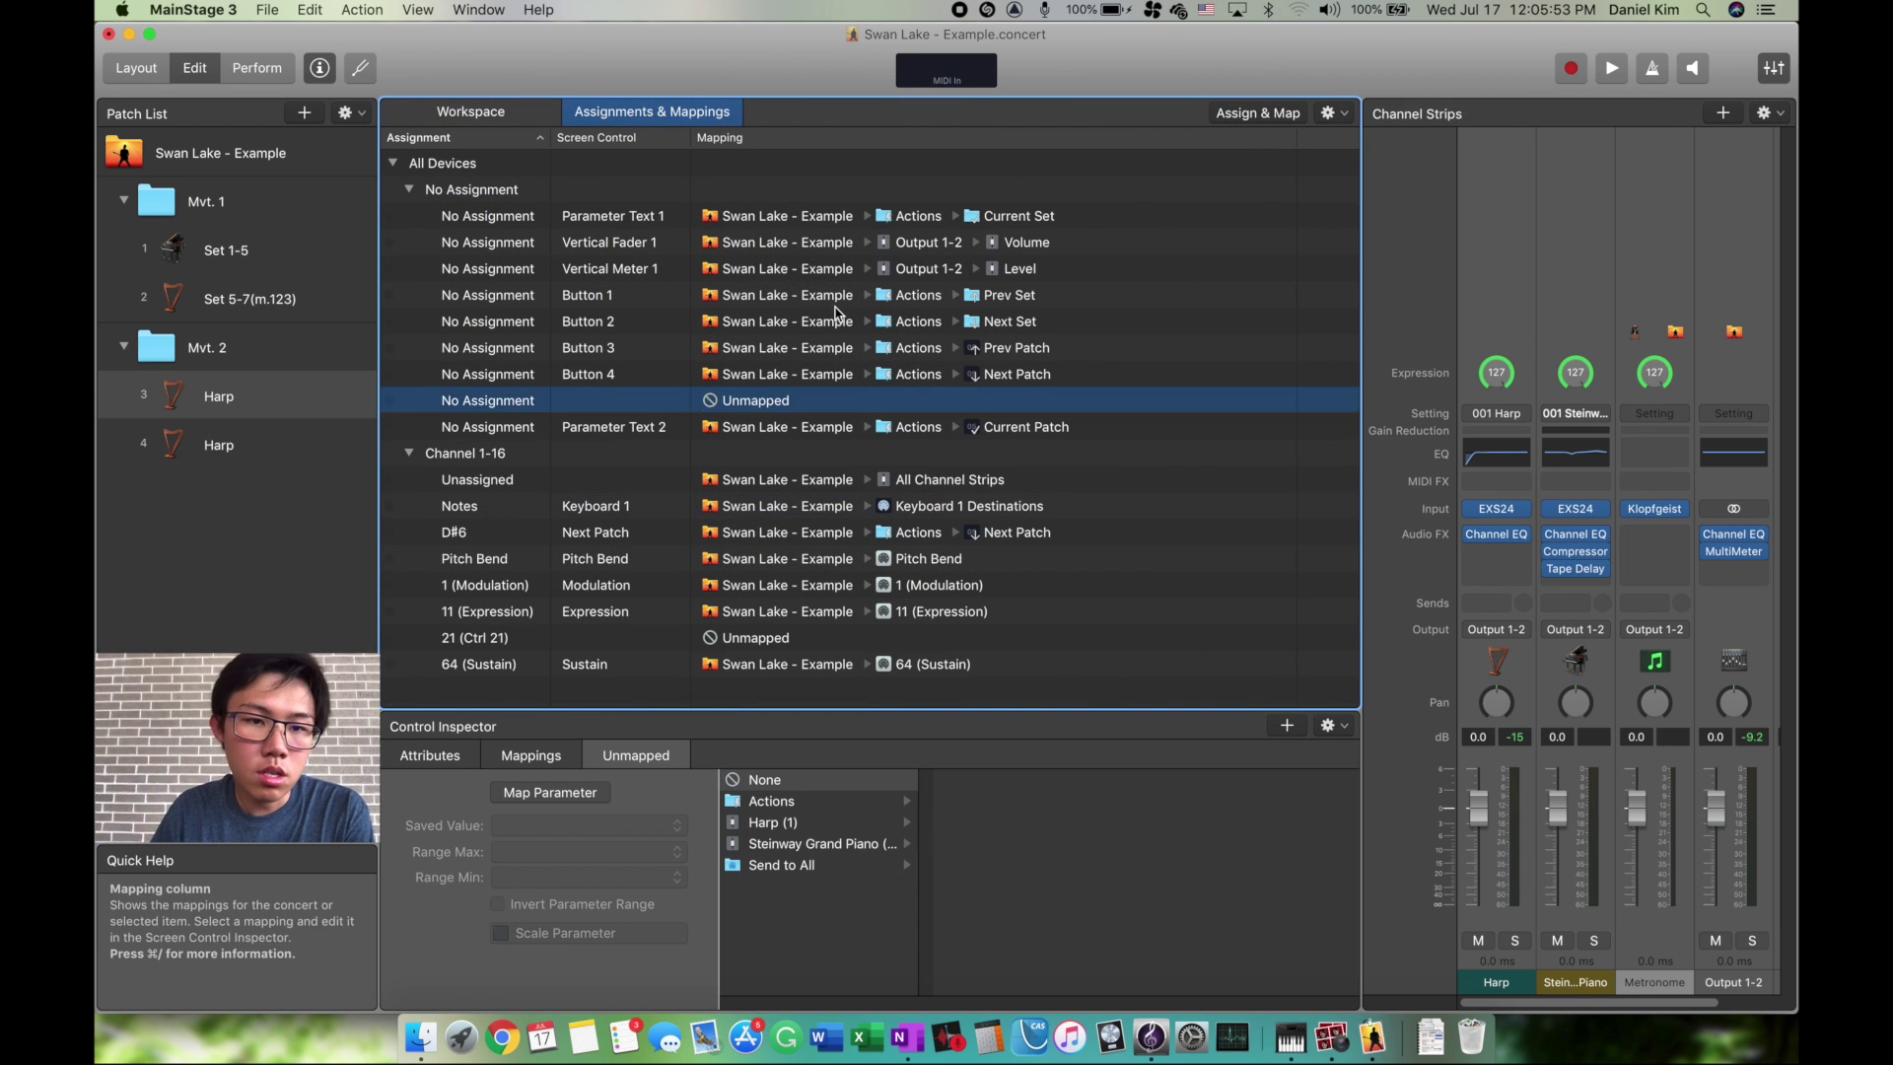
{"action": "left_click", "coordinate": [498, 400]}
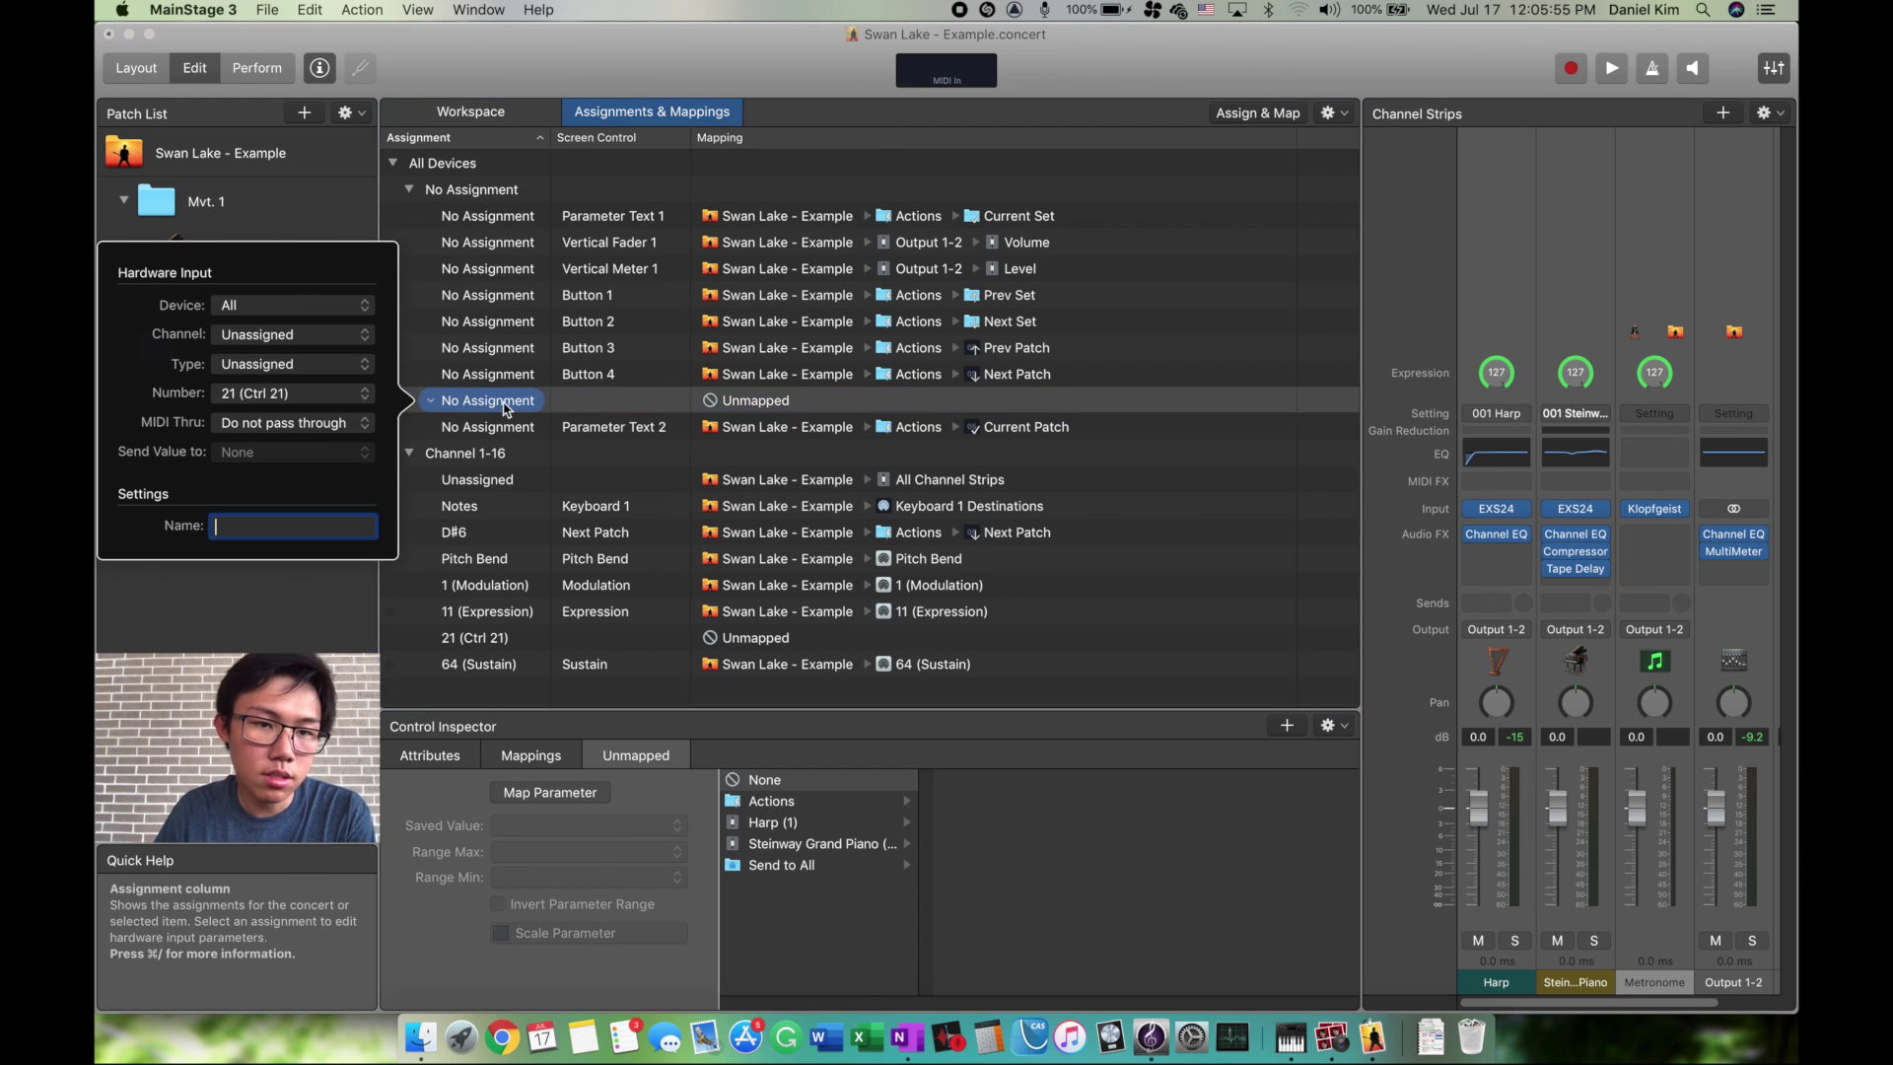
{"action": "left_click", "coordinate": [246, 318]}
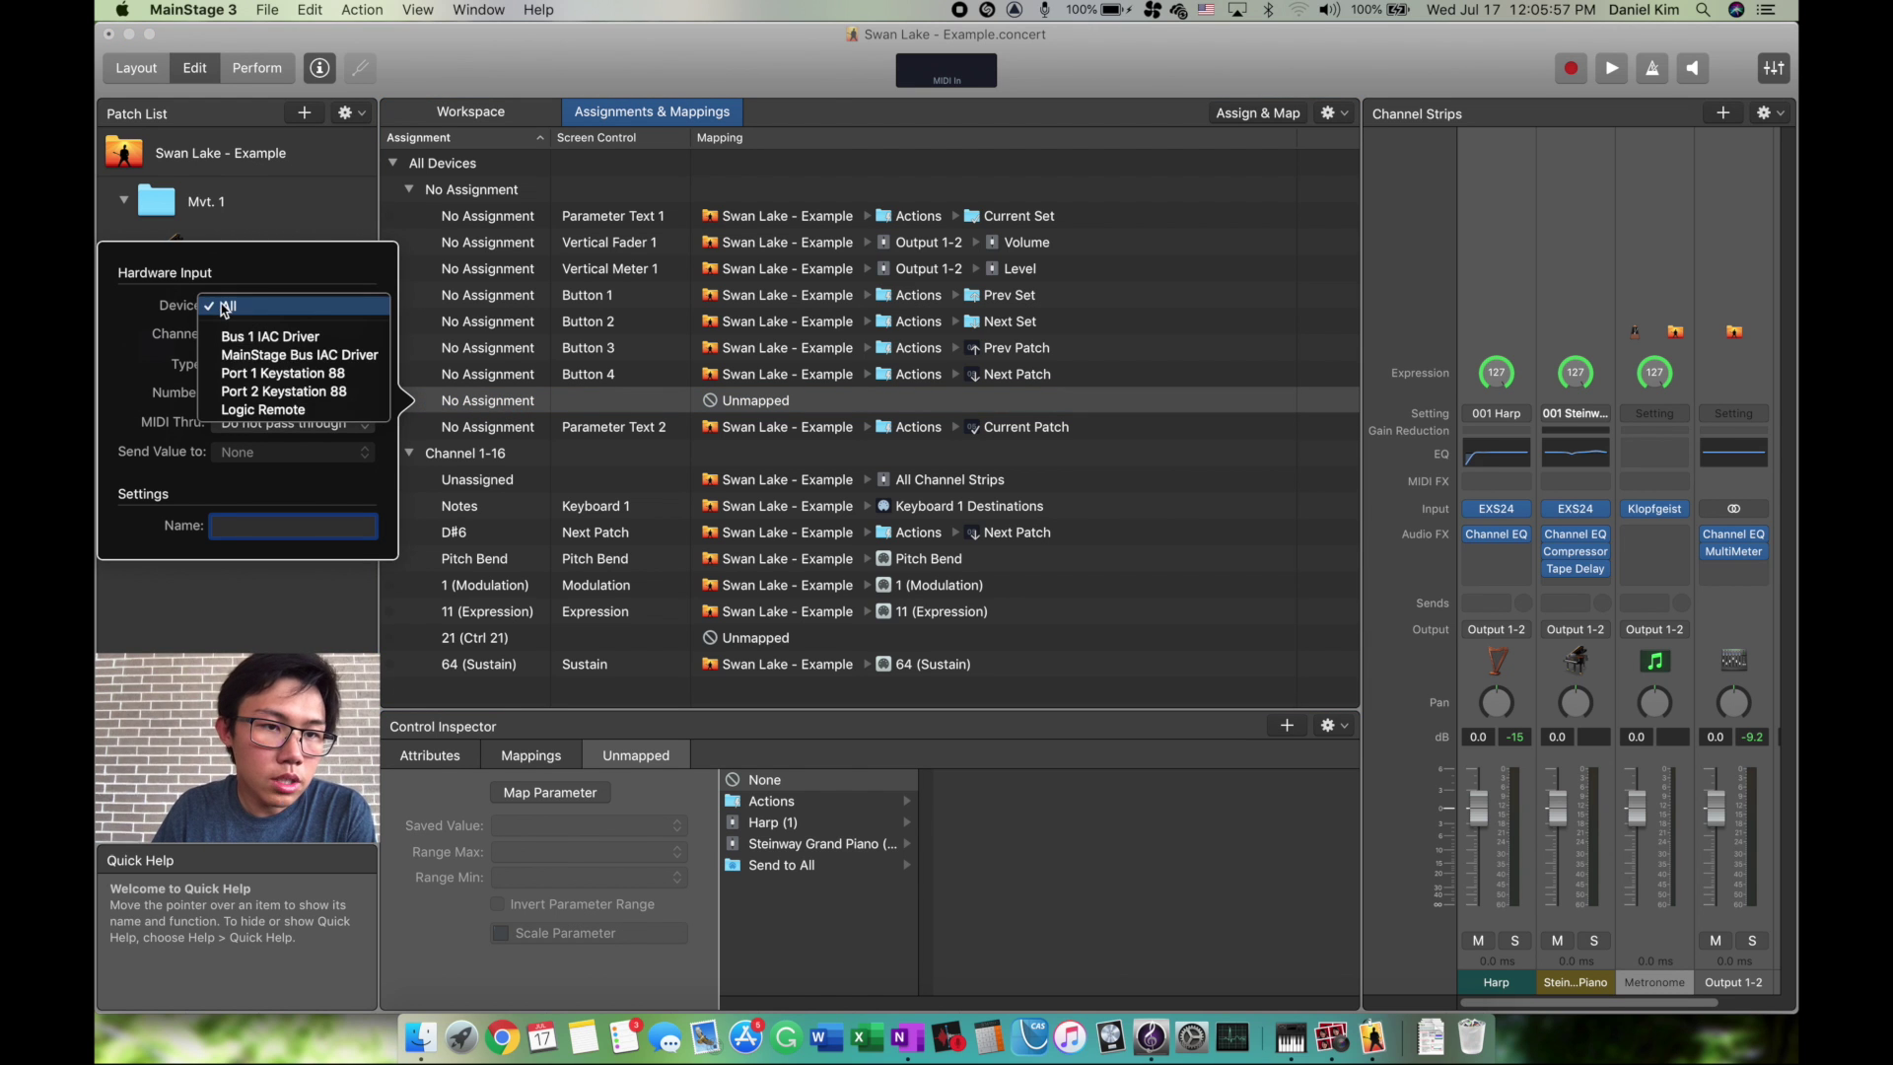
{"action": "left_click", "coordinate": [225, 310]}
{"action": "left_click", "coordinate": [246, 334]}
{"action": "left_click", "coordinate": [248, 336]}
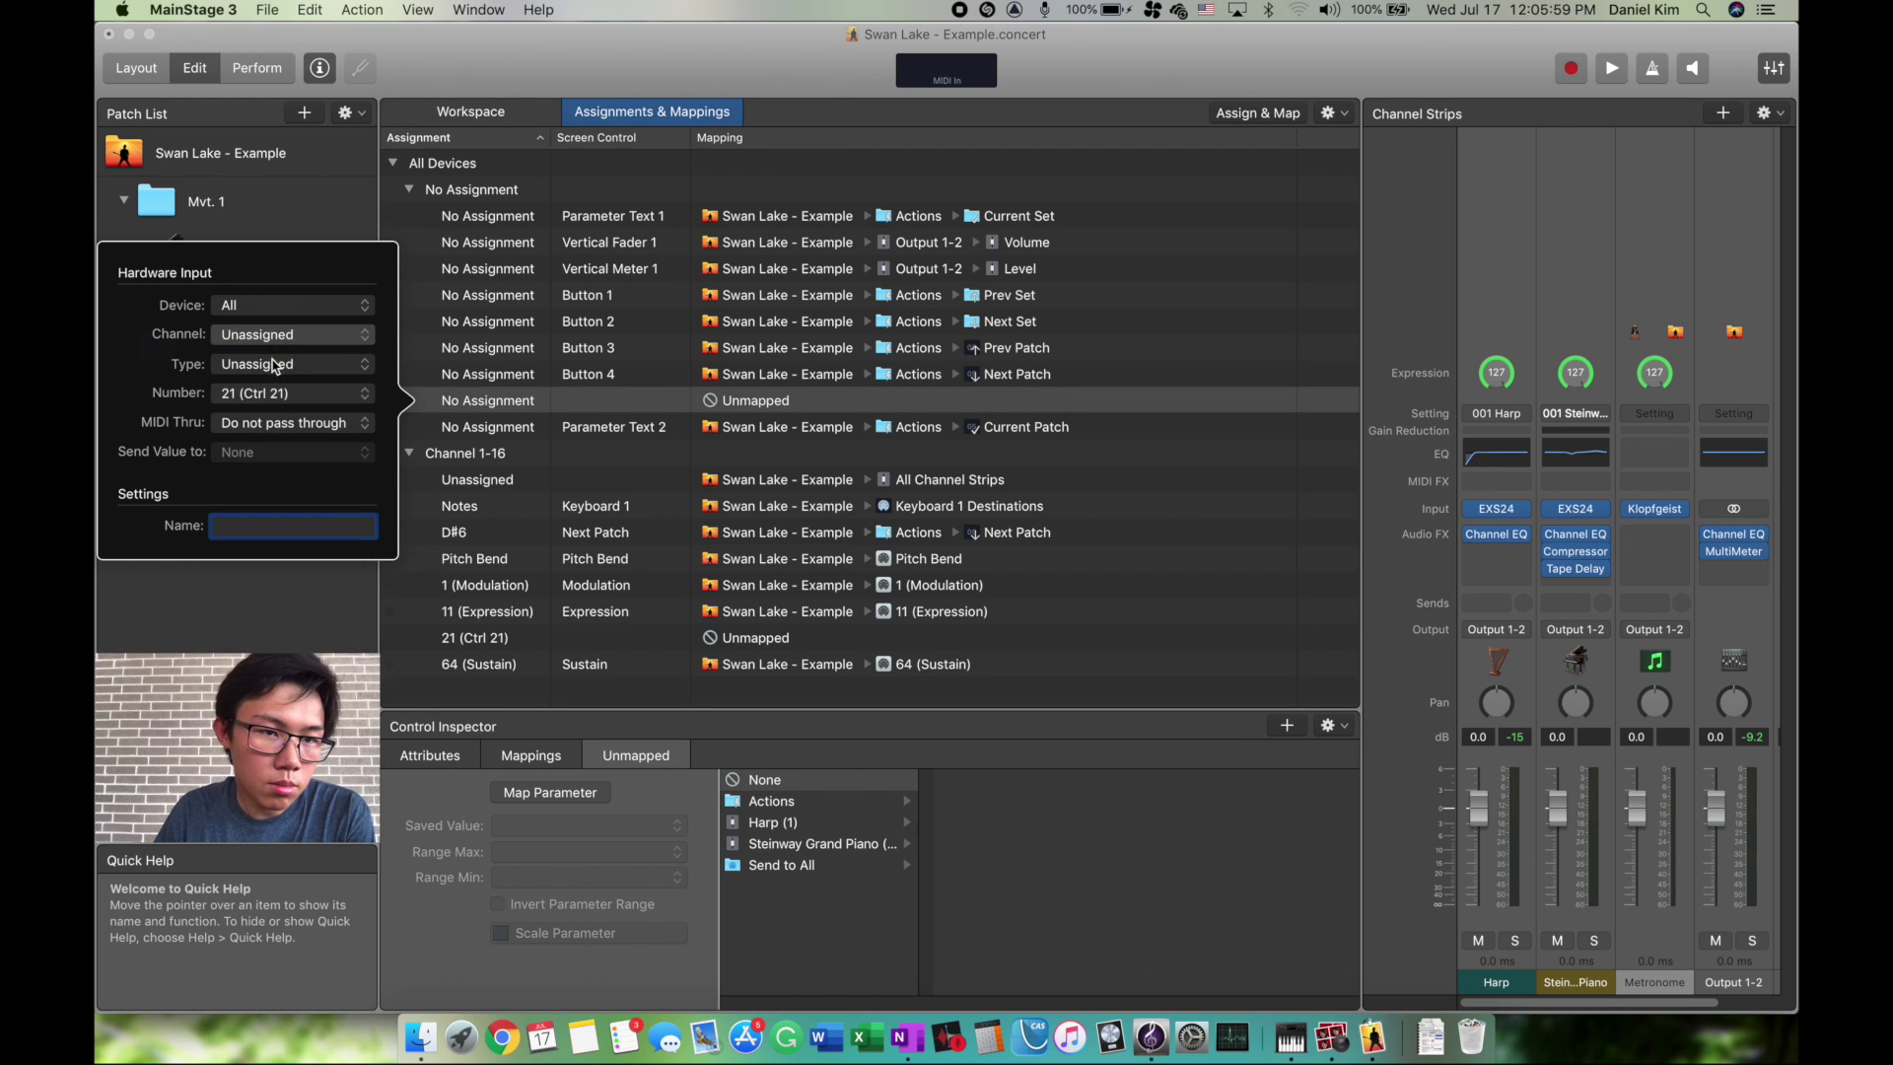
{"action": "left_click", "coordinate": [273, 367]}
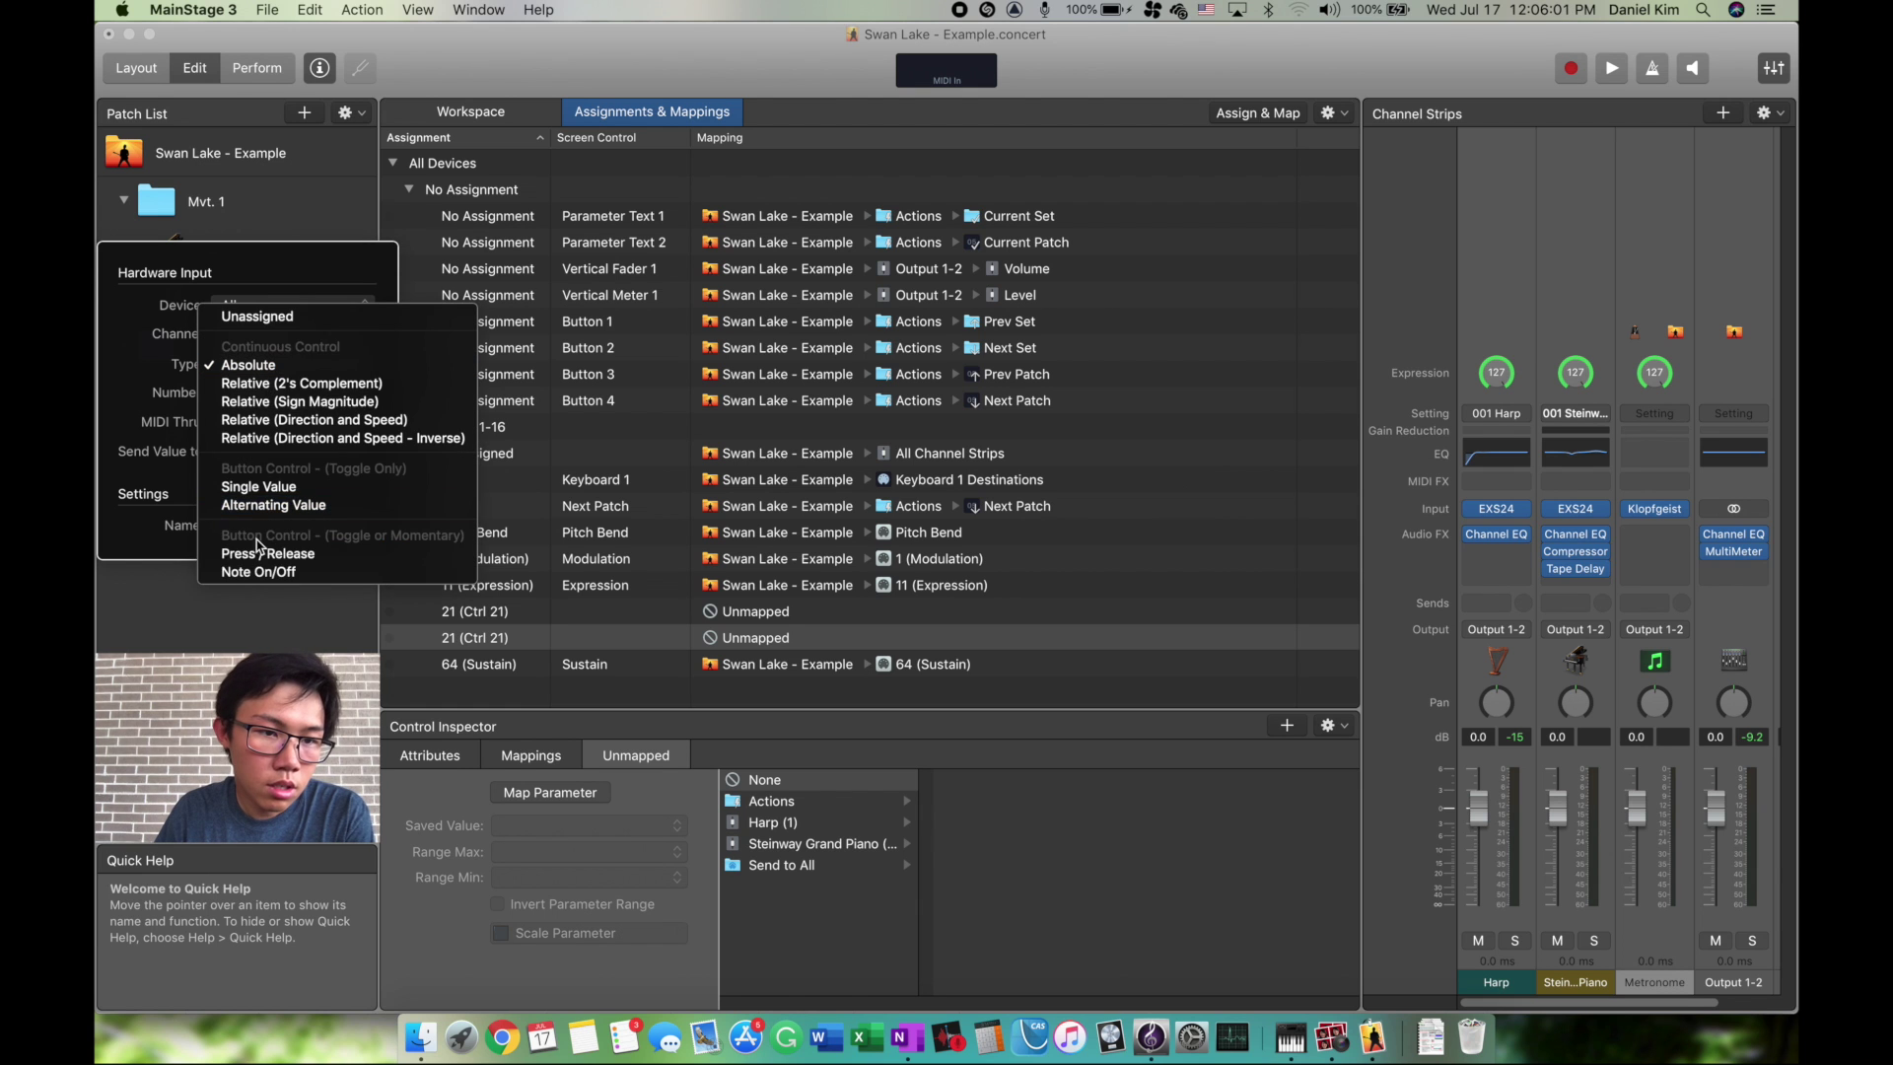
{"action": "left_click", "coordinate": [249, 577]}
{"action": "left_click", "coordinate": [295, 393]}
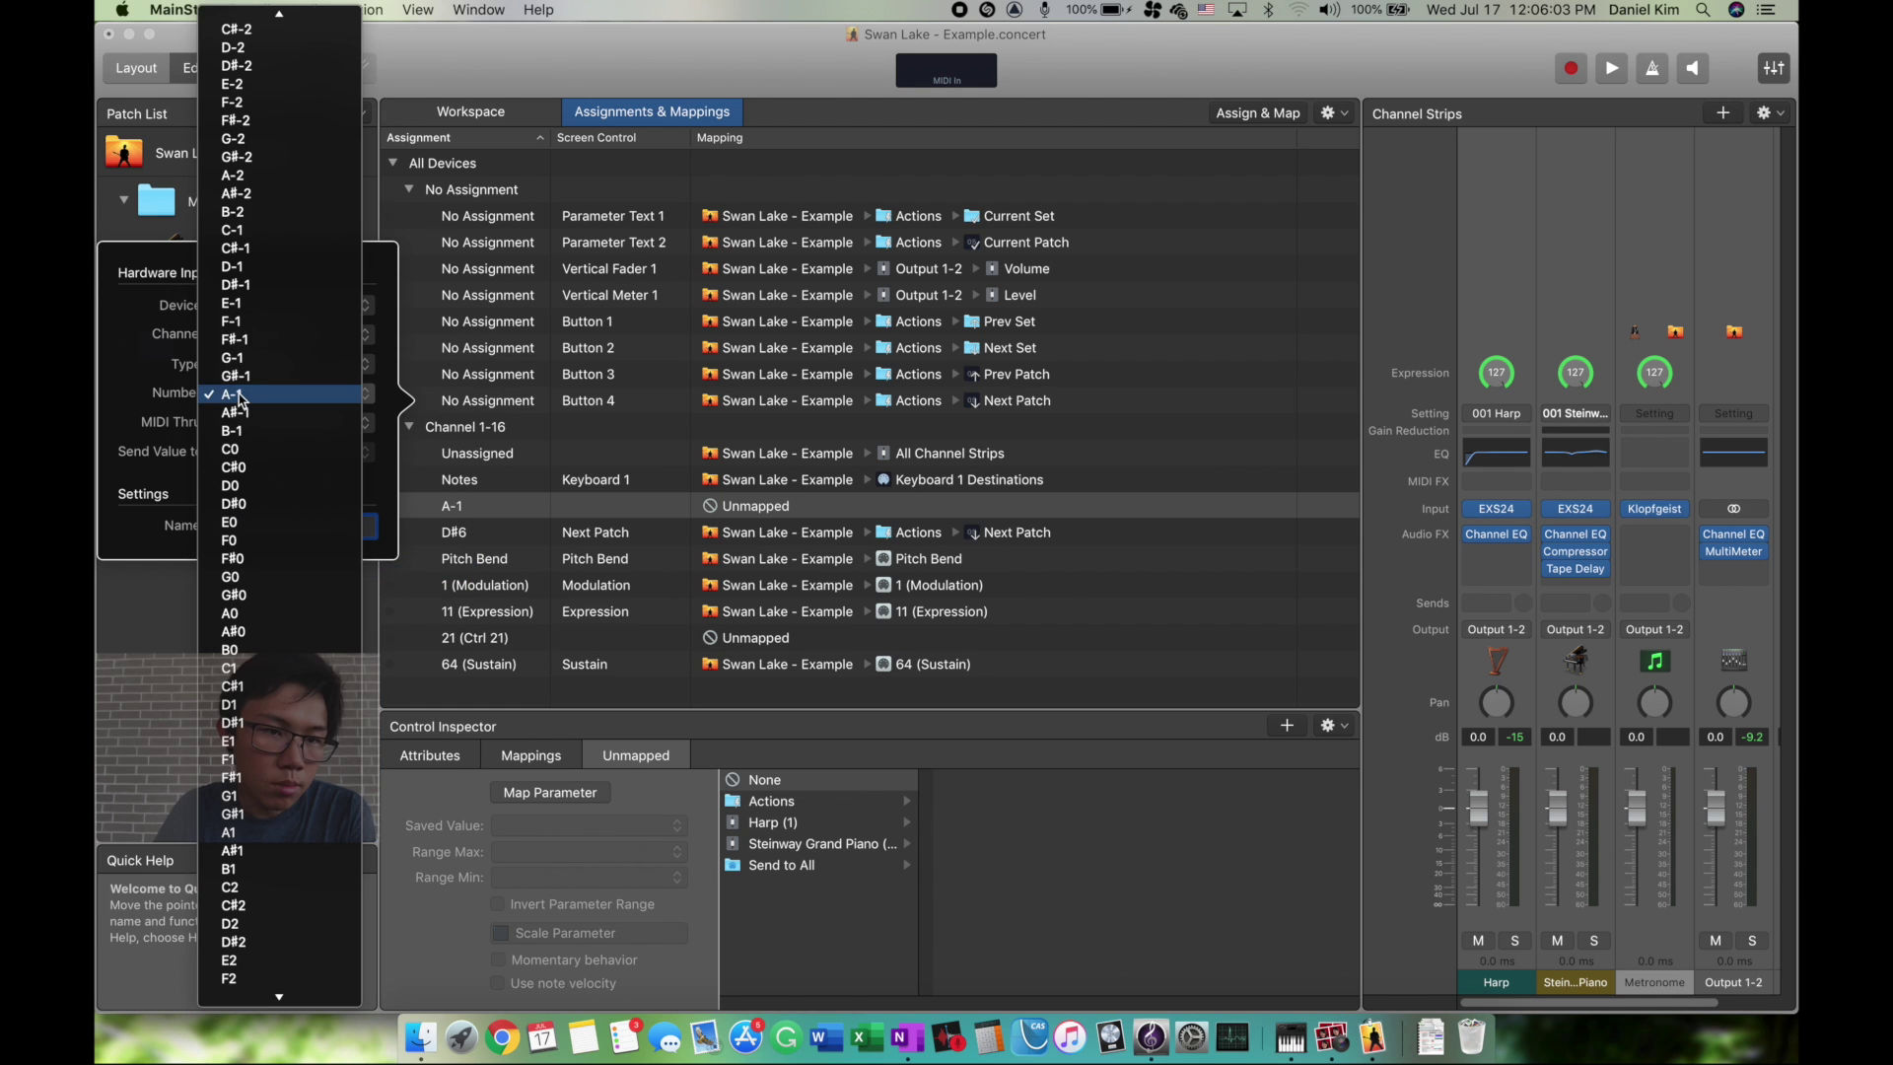
{"action": "left_click", "coordinate": [266, 464]}
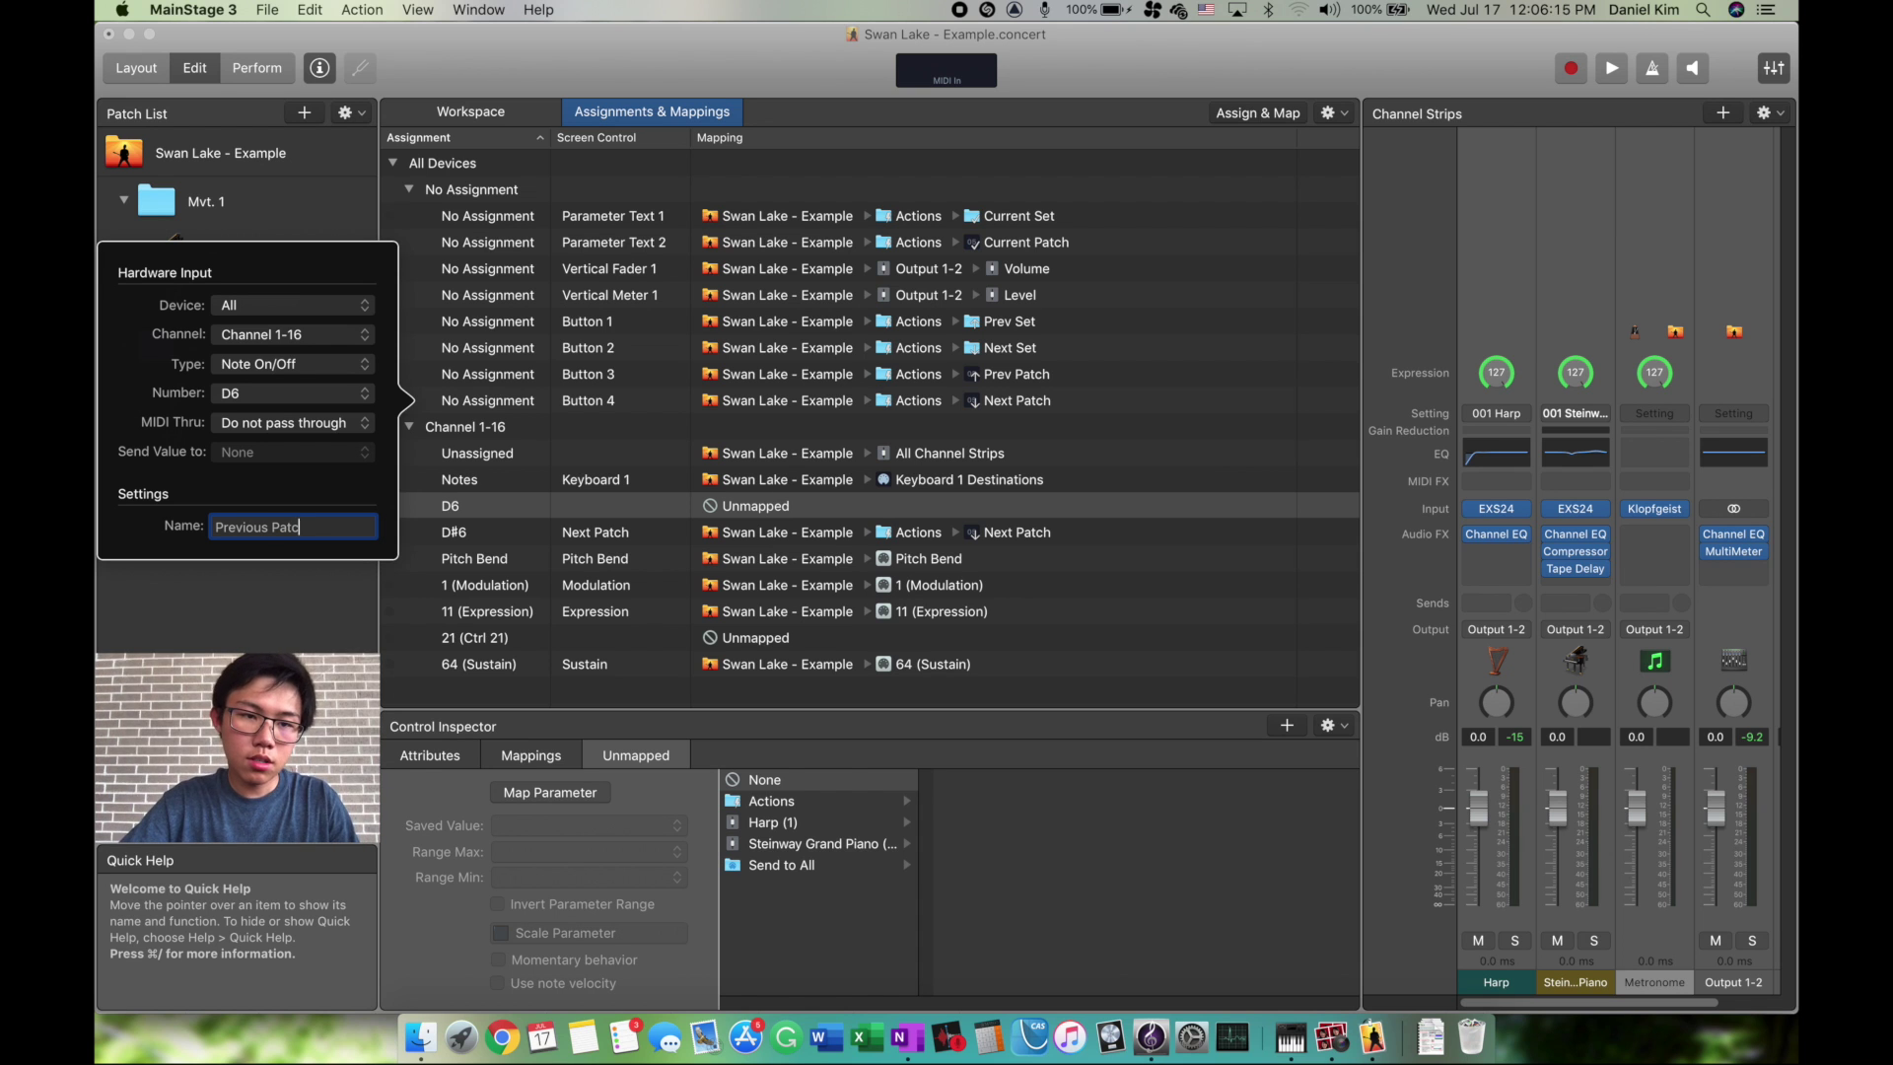
{"action": "left_click", "coordinate": [256, 589]}
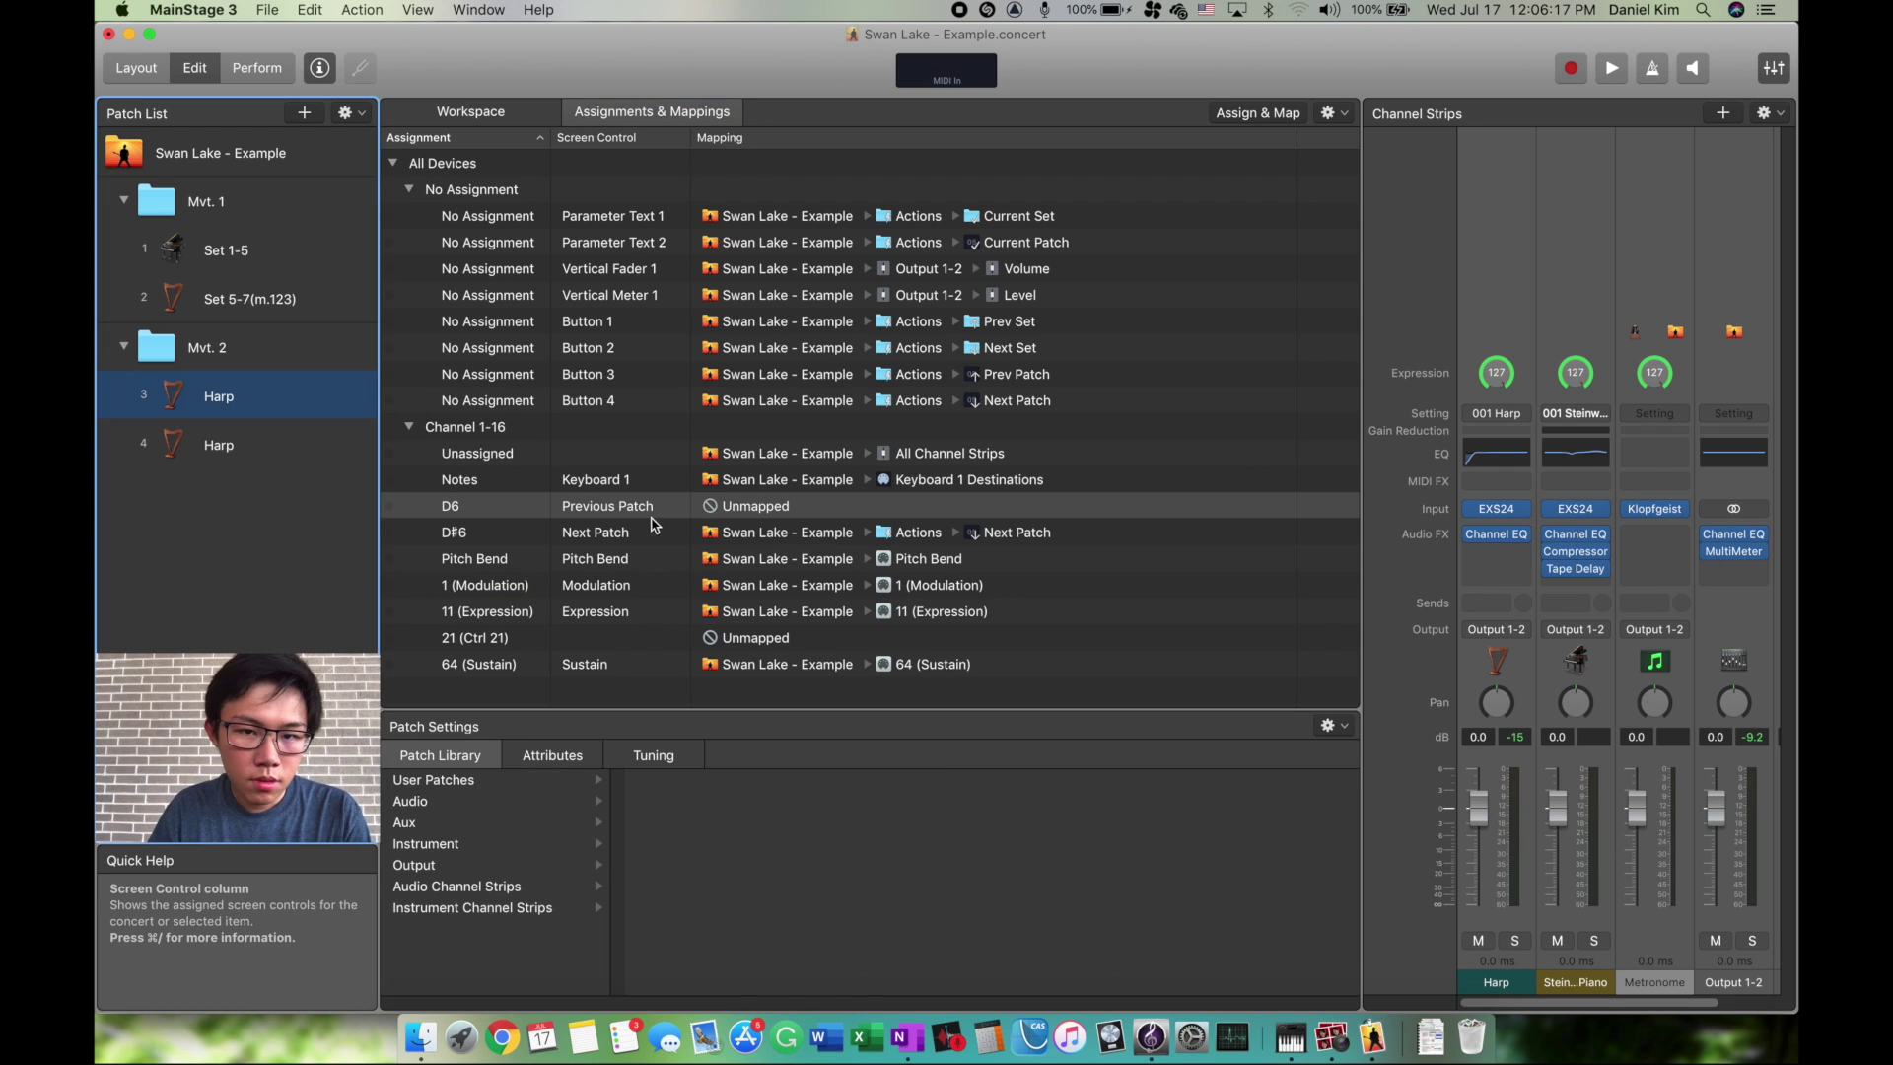
Map the D6 Previous Patch assignment to the concert-level Prev Patch action
{"action": "left_click", "coordinate": [734, 513]}
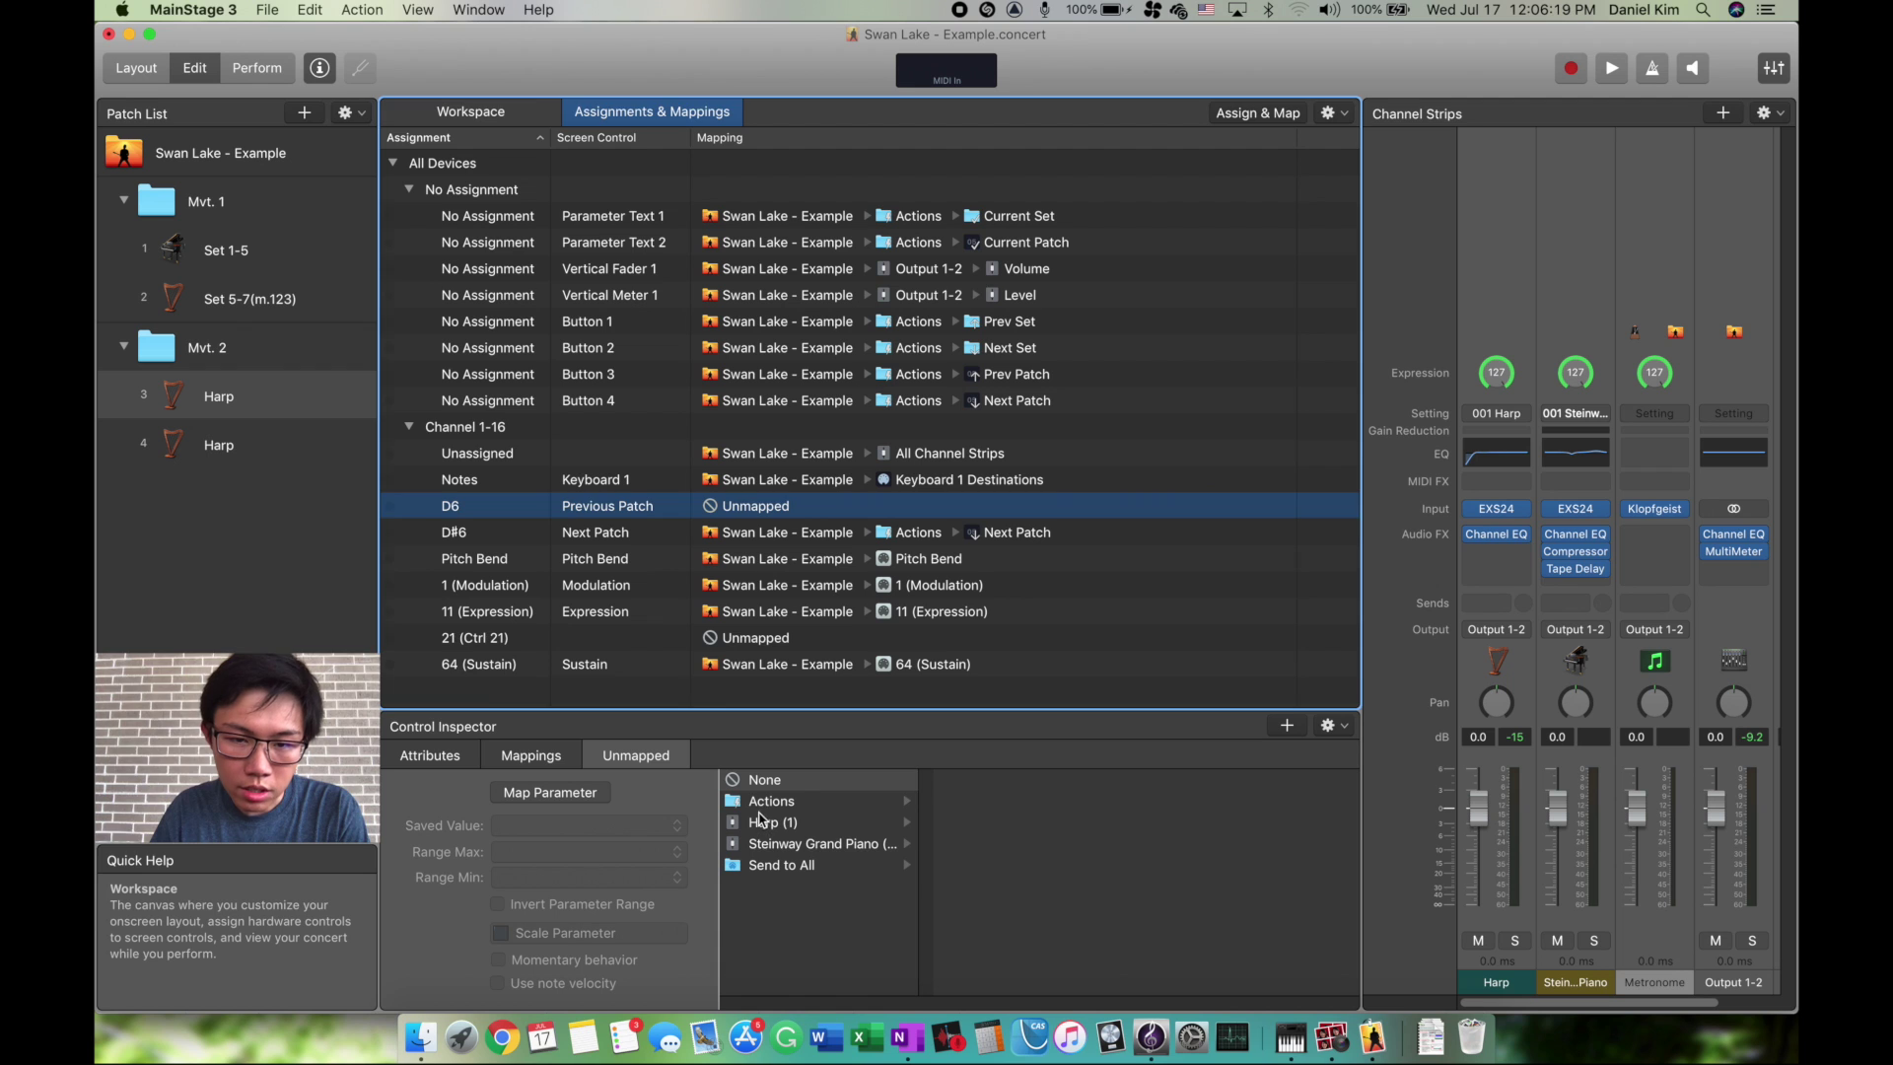
{"action": "left_click", "coordinate": [760, 809]}
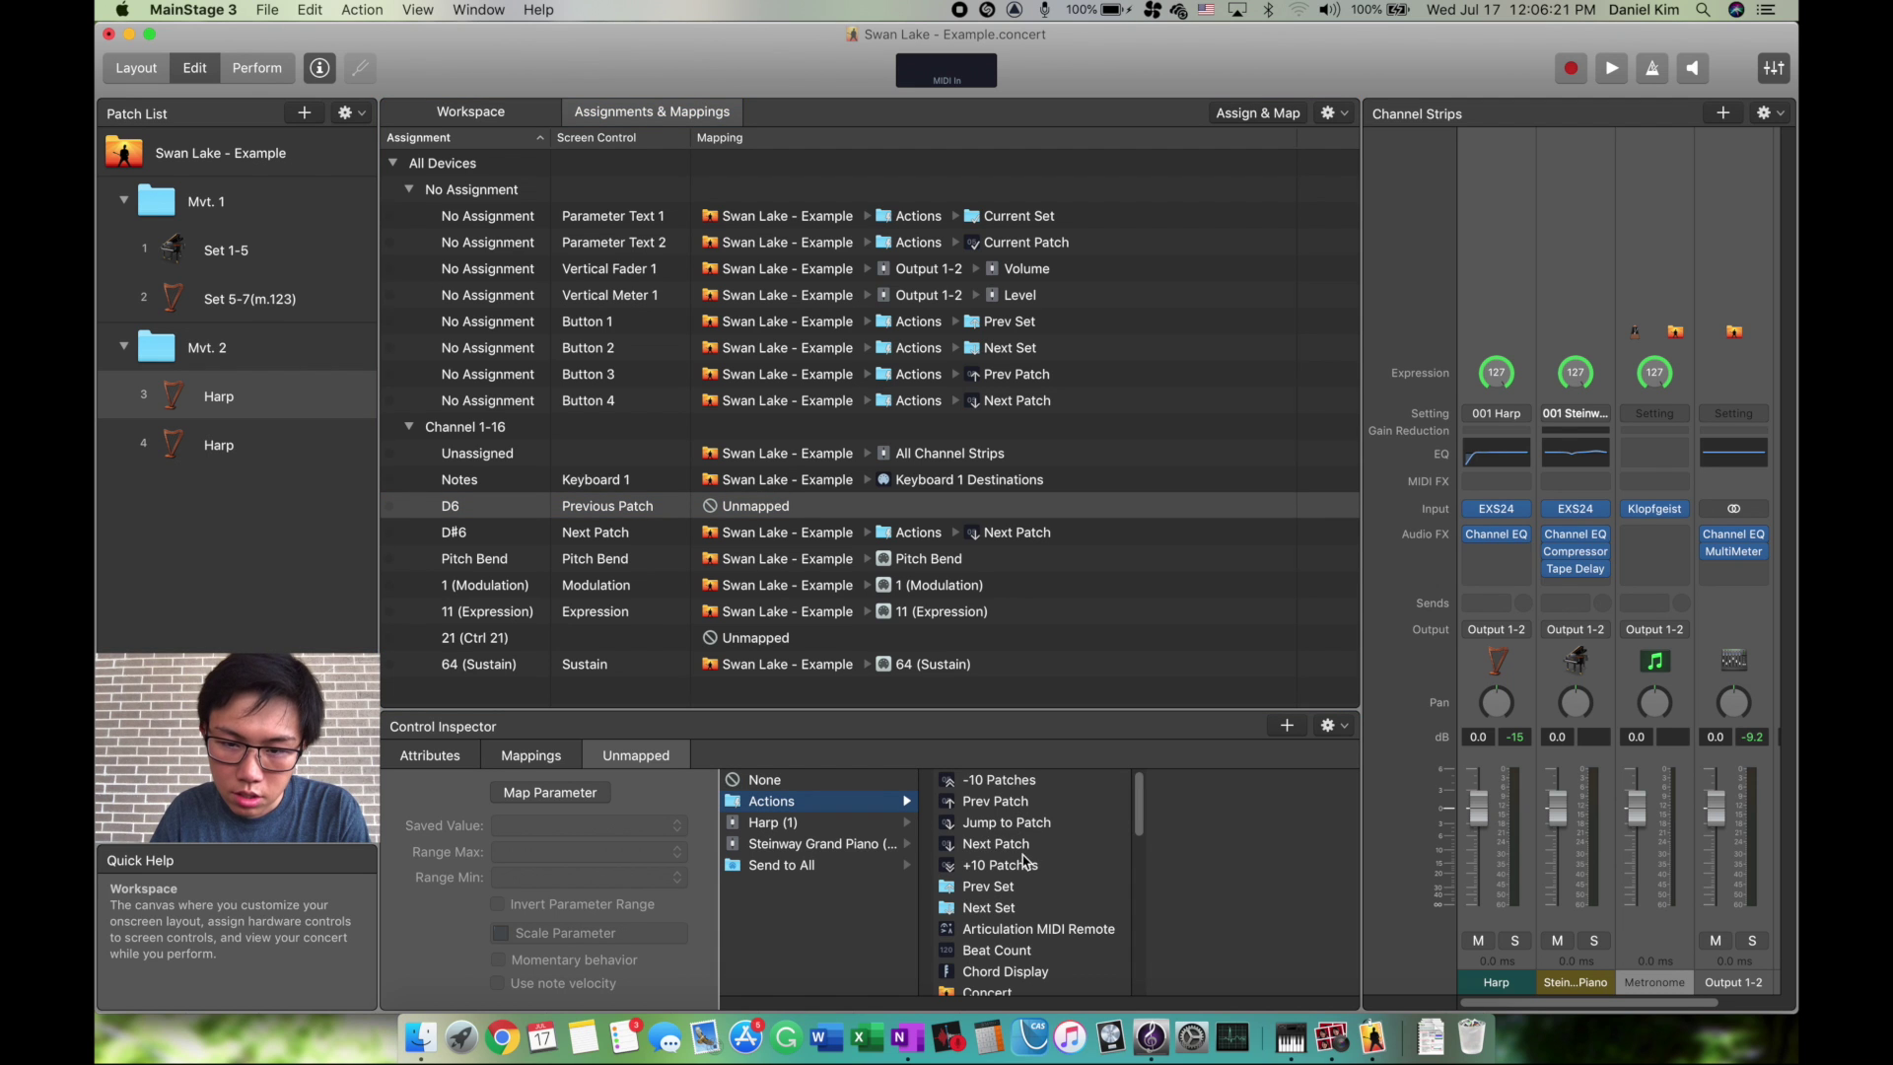
{"action": "left_click", "coordinate": [999, 802]}
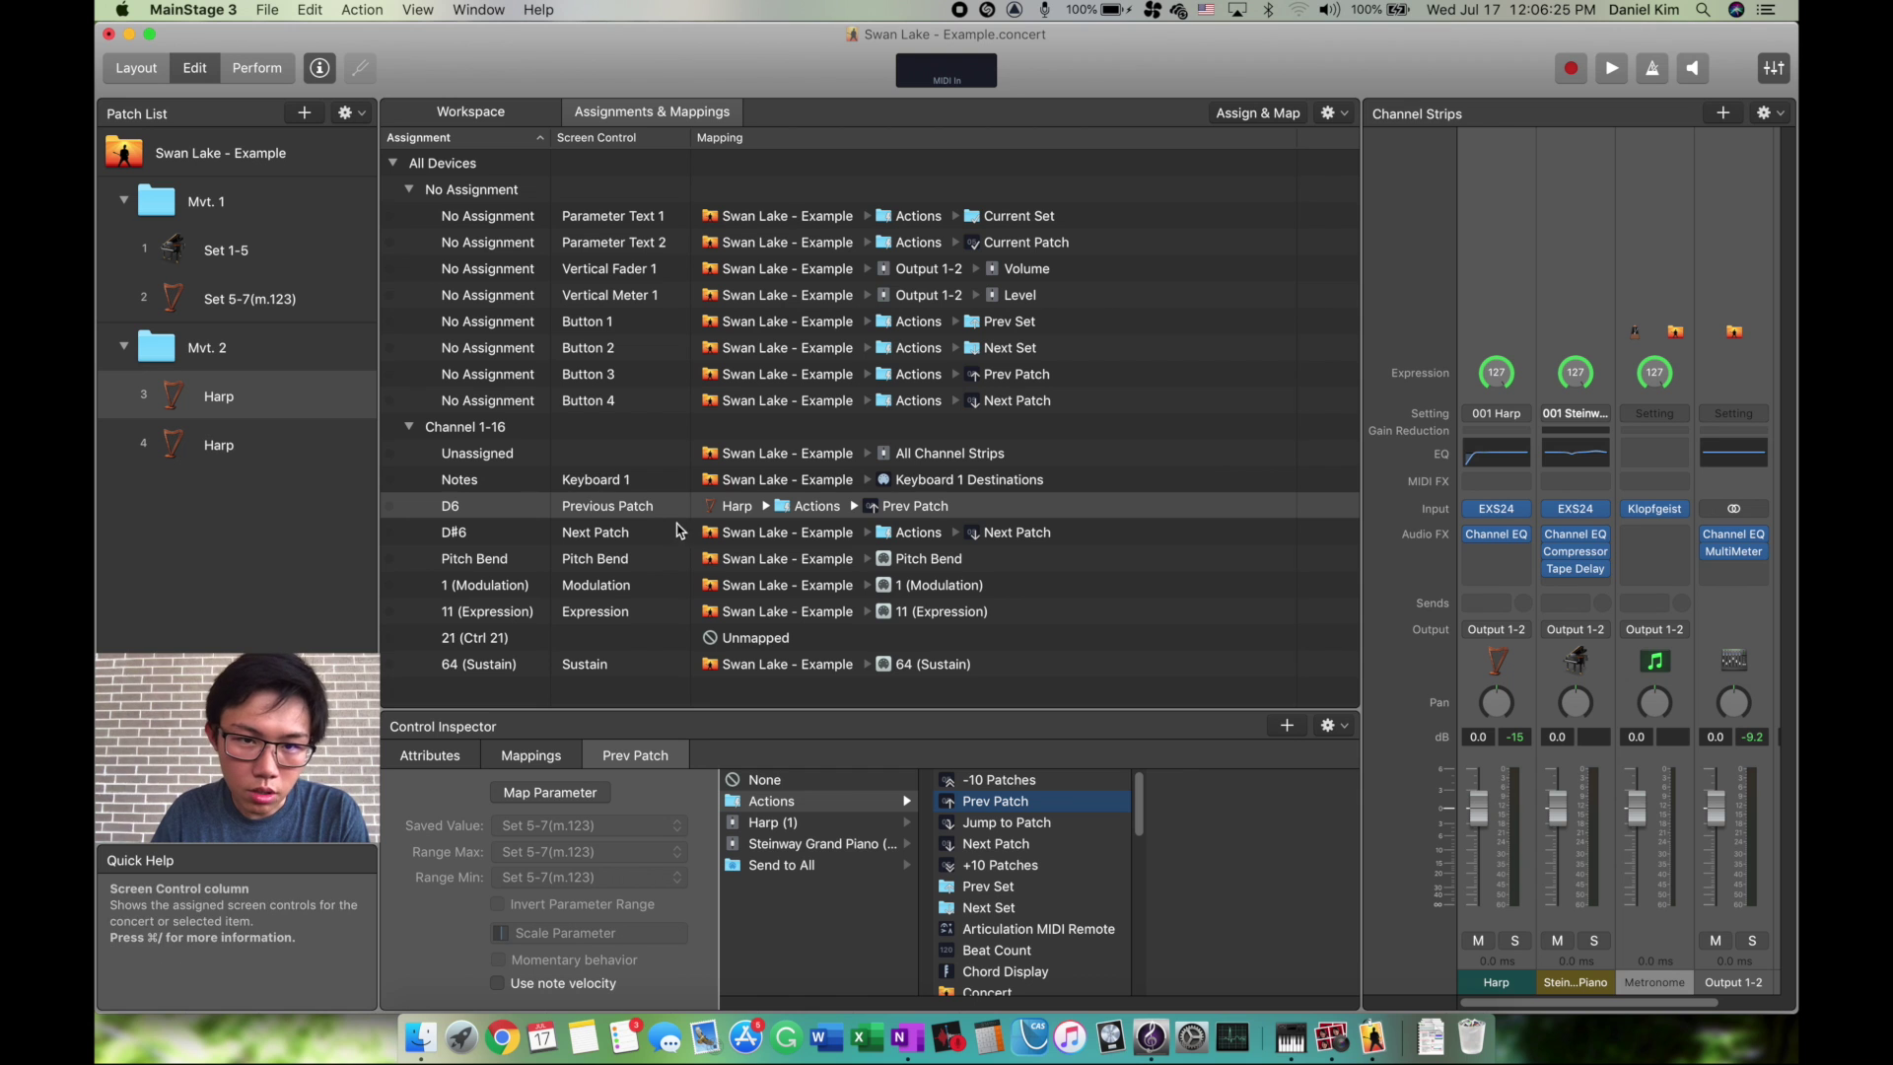
{"action": "left_click", "coordinate": [221, 153]}
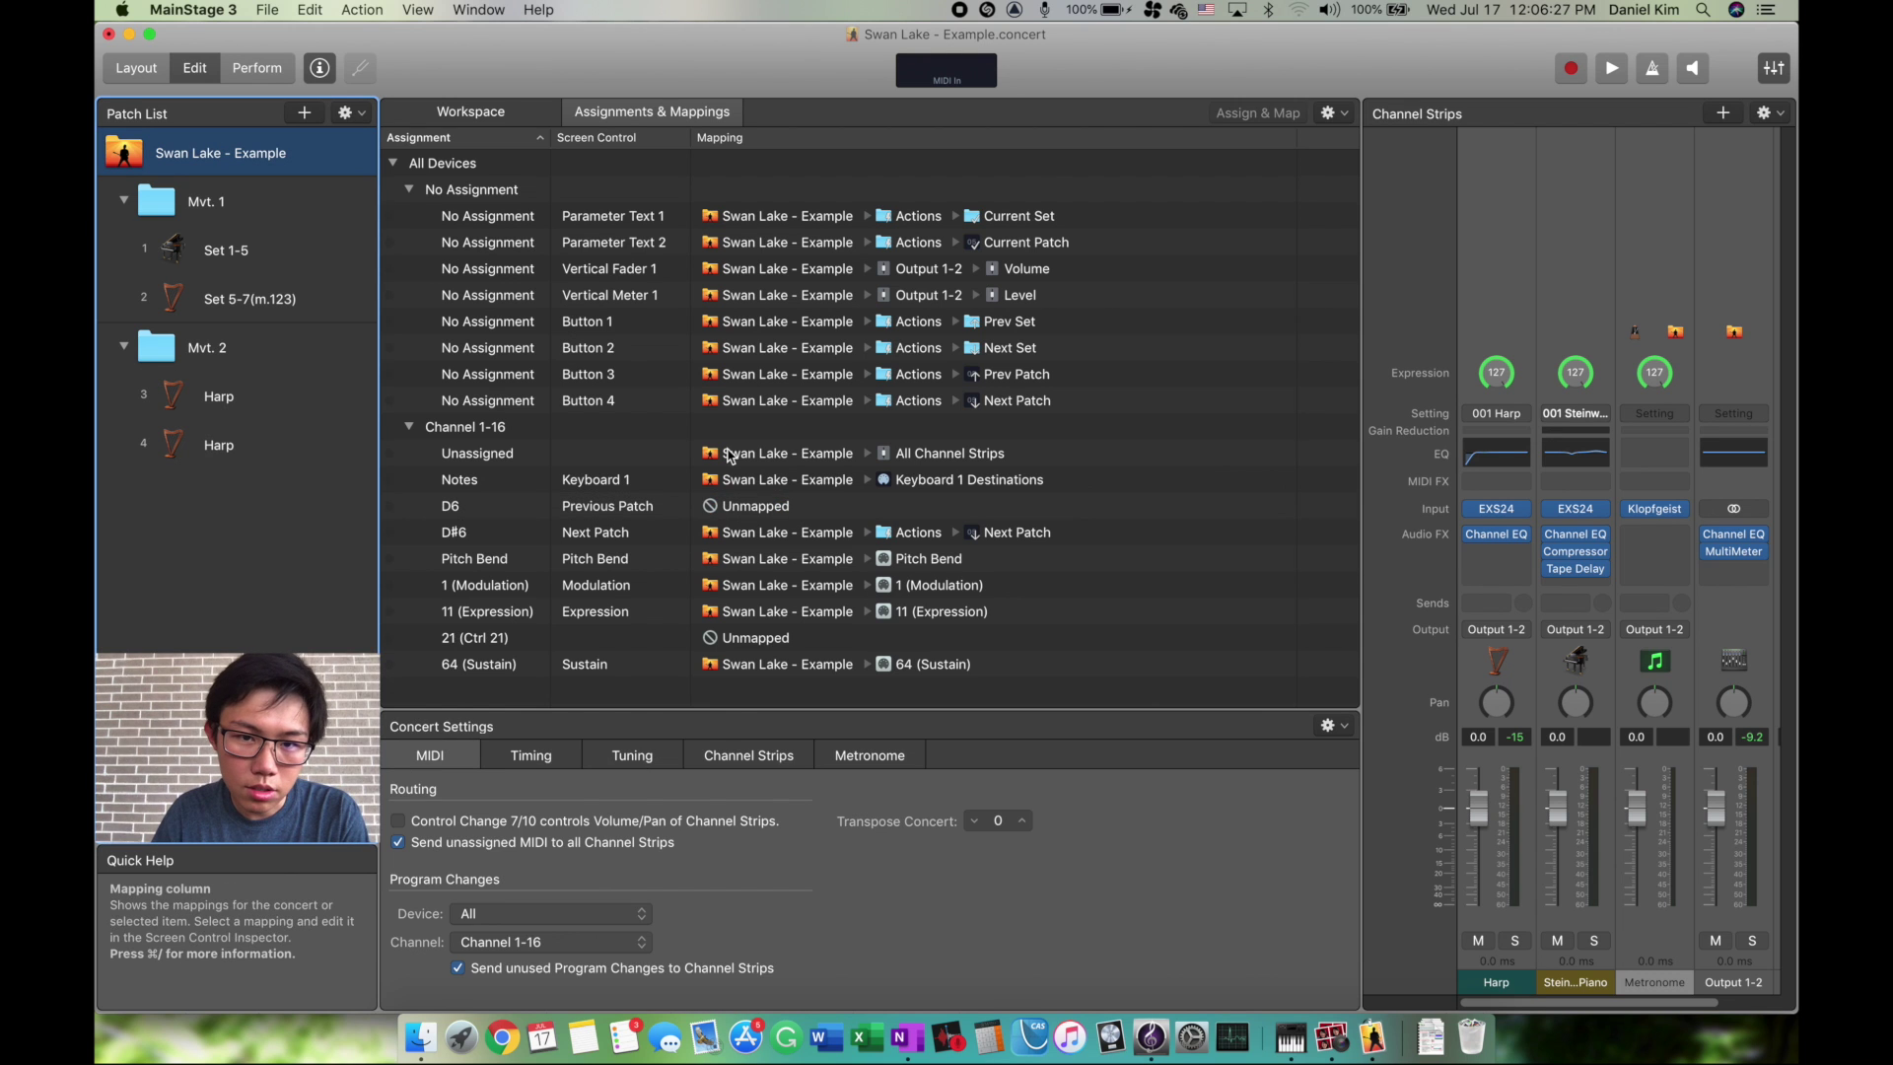
{"action": "left_click", "coordinate": [742, 505]}
{"action": "left_click", "coordinate": [774, 801]}
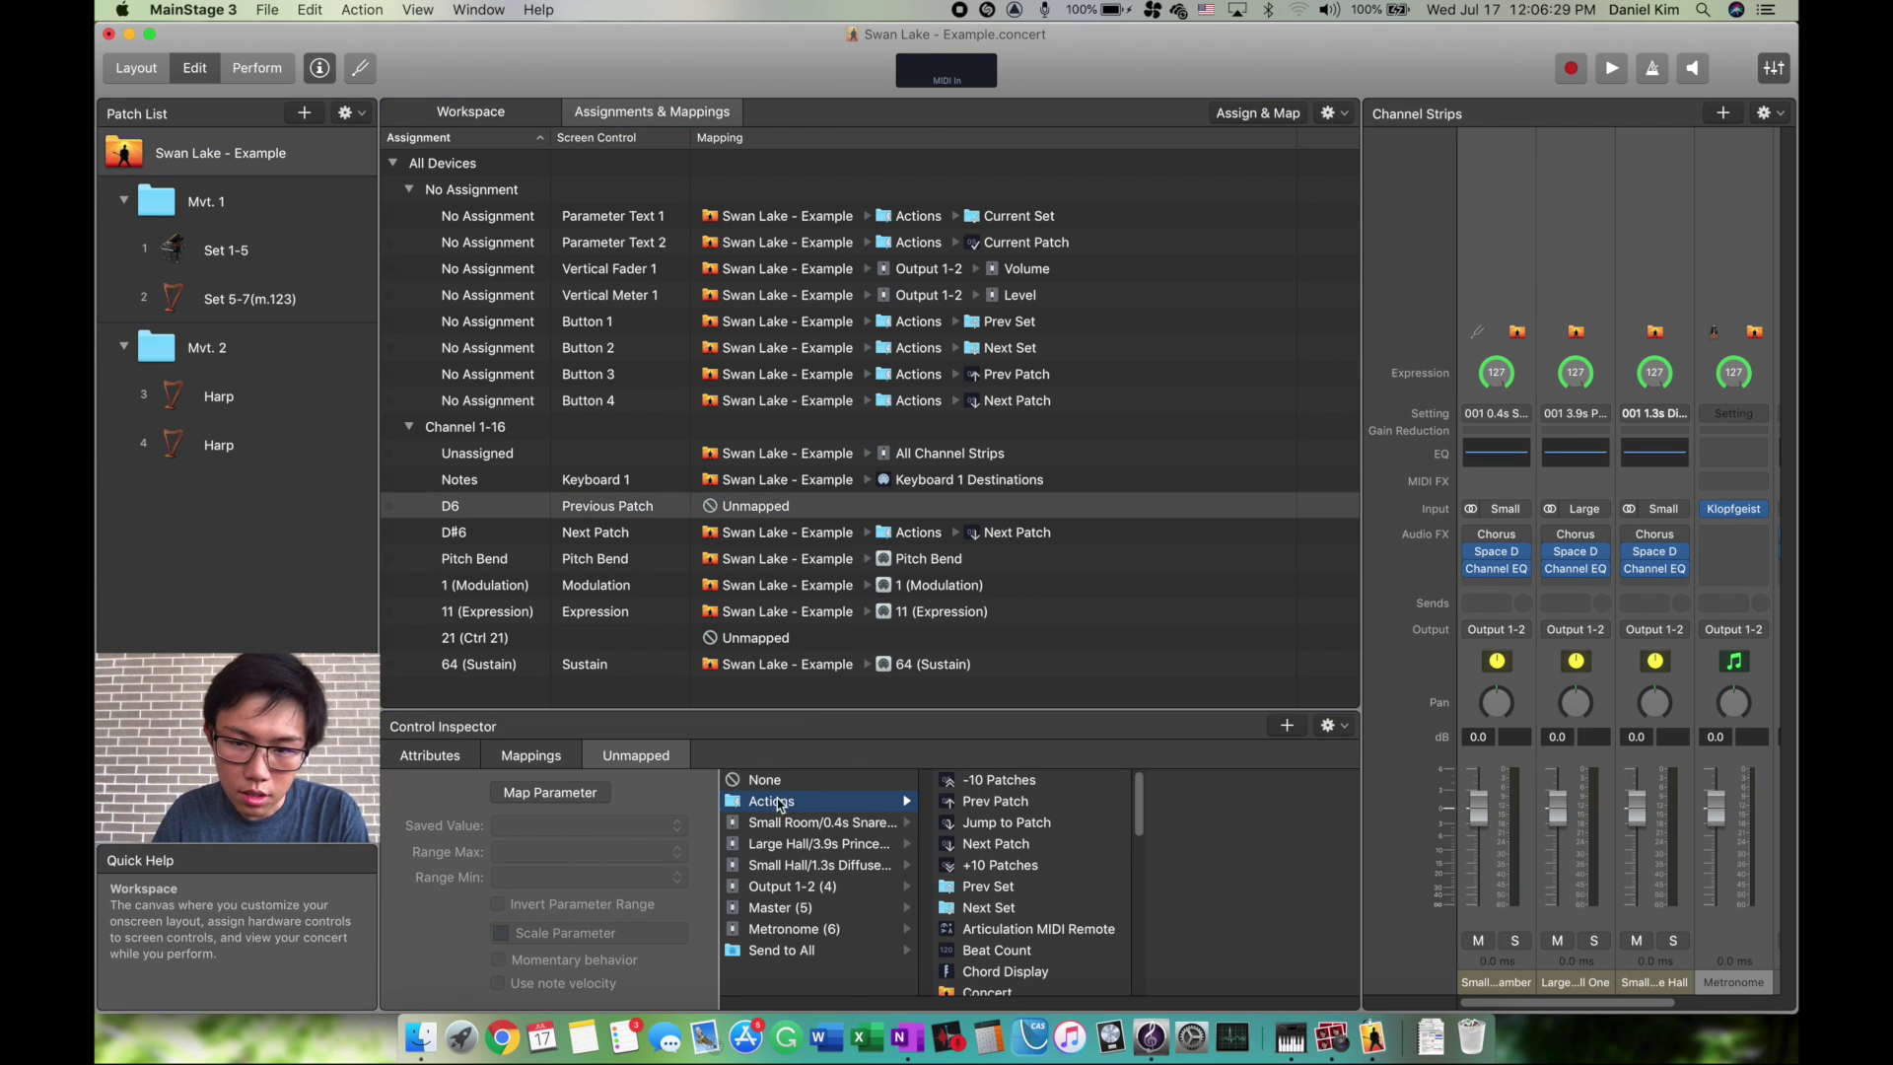
{"action": "left_click", "coordinate": [997, 802]}
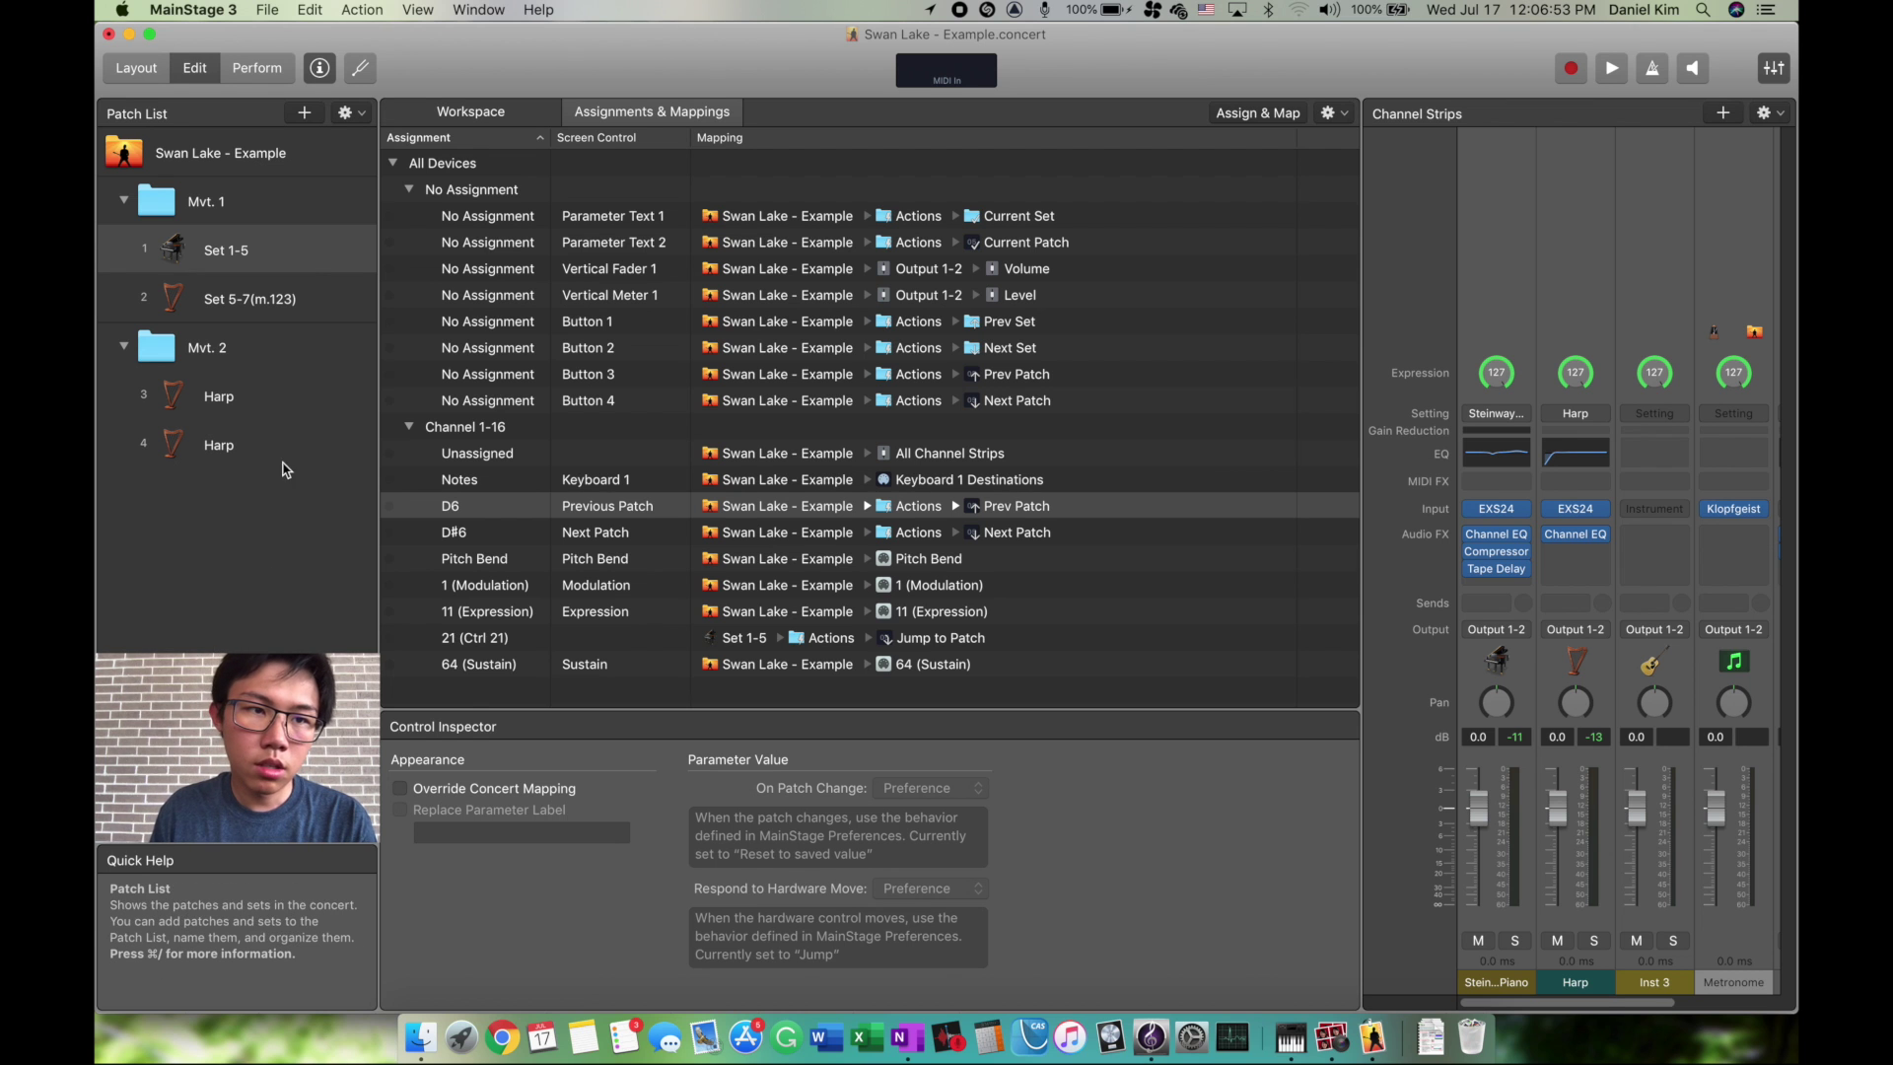
Add a new patch after the second Harp patch in Mvt. 2
{"action": "left_click", "coordinate": [227, 217]}
{"action": "left_click", "coordinate": [227, 249]}
{"action": "left_click", "coordinate": [473, 113]}
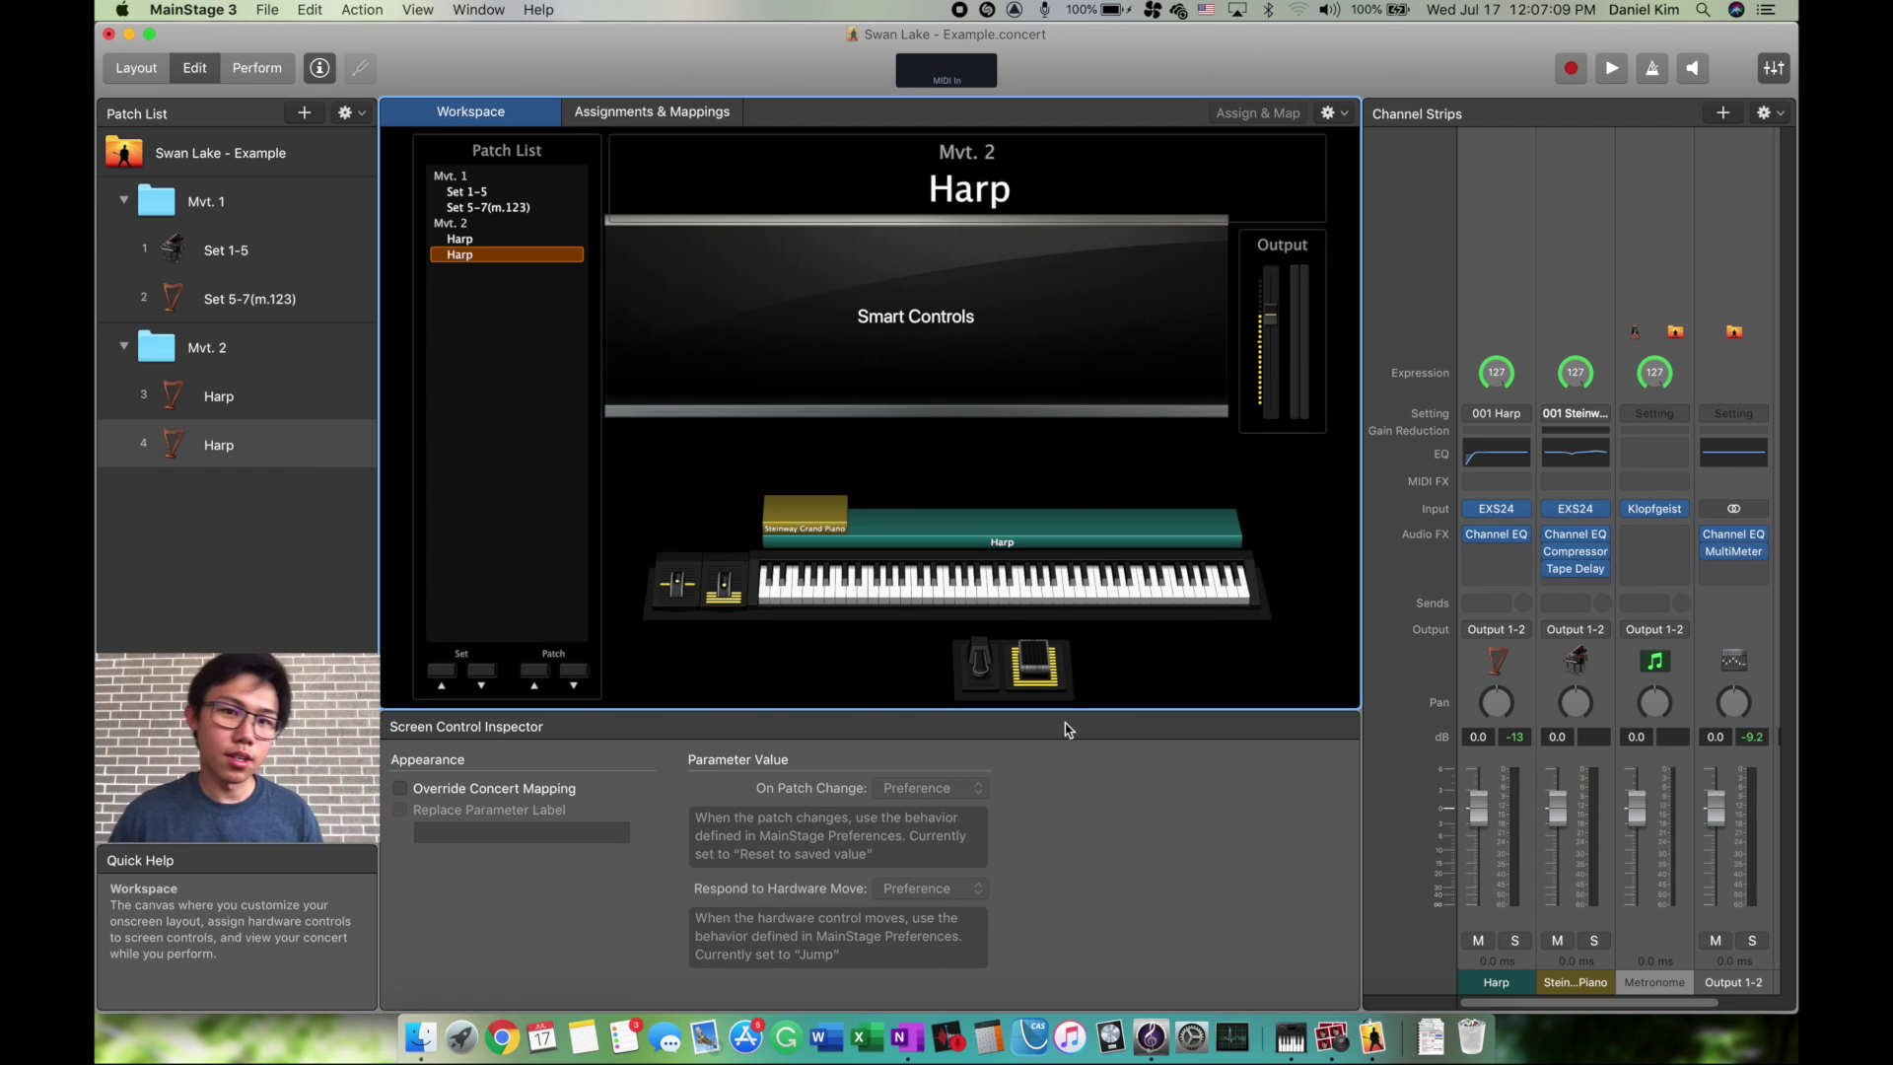
{"action": "left_click", "coordinate": [266, 513]}
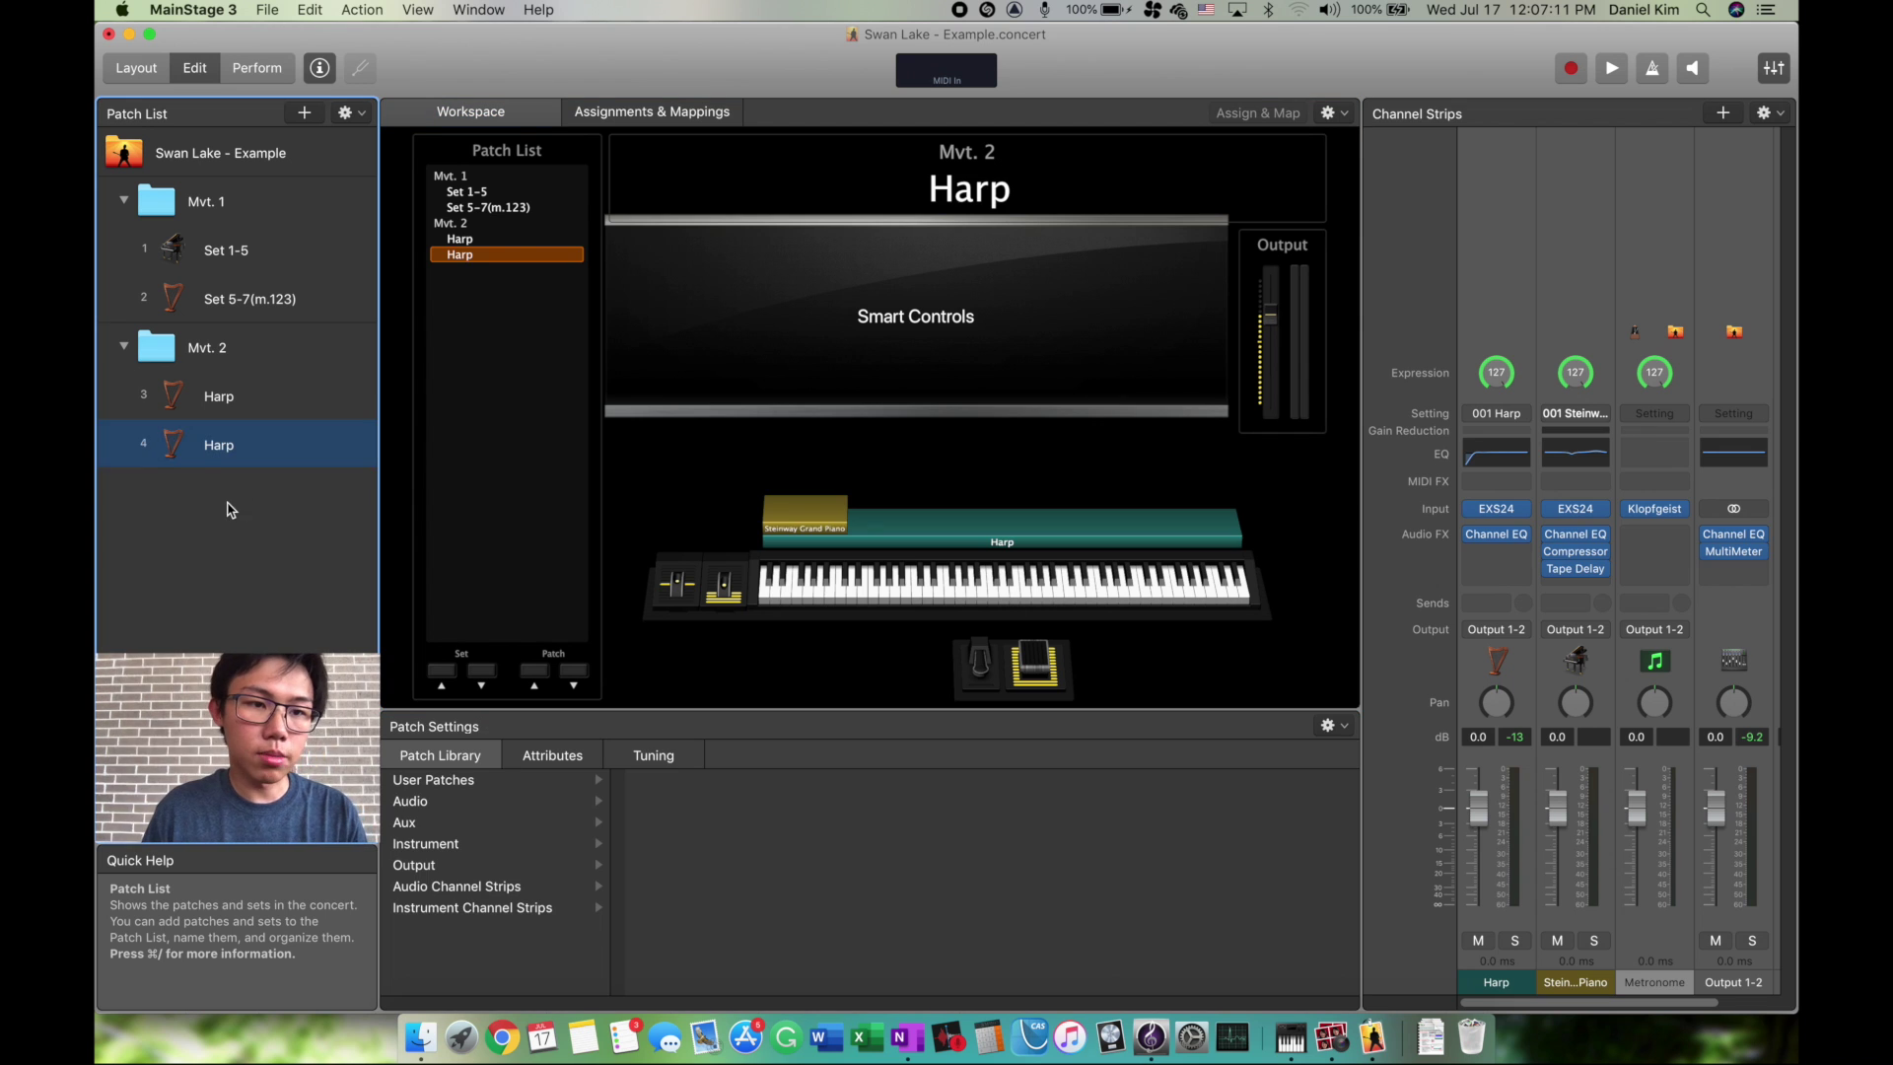
{"action": "key", "text": "super+n"}
Create a Software Instrument channel strip and load Guitar > Acoustic Guitar from the library
{"action": "left_click", "coordinate": [524, 865]}
{"action": "left_click", "coordinate": [441, 828]}
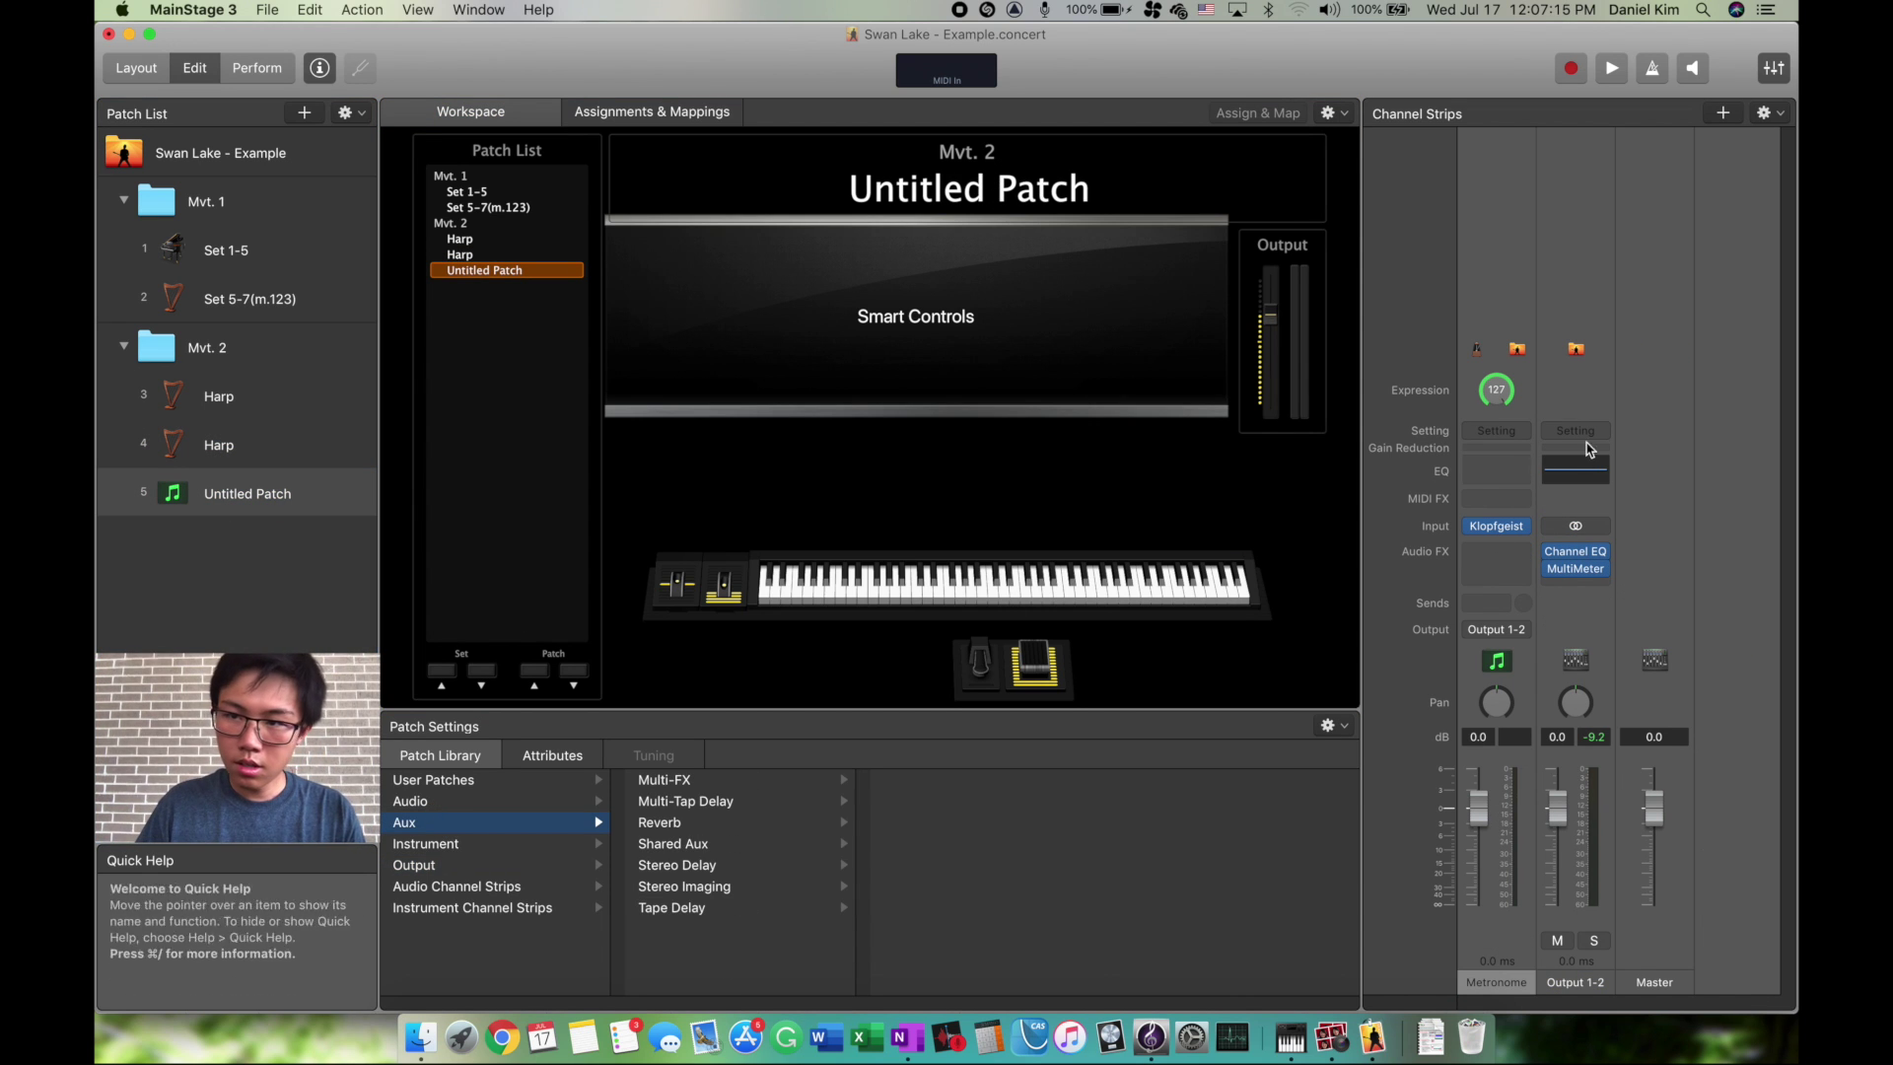
{"action": "key", "text": "alt+super+n"}
{"action": "left_click", "coordinate": [1204, 265]}
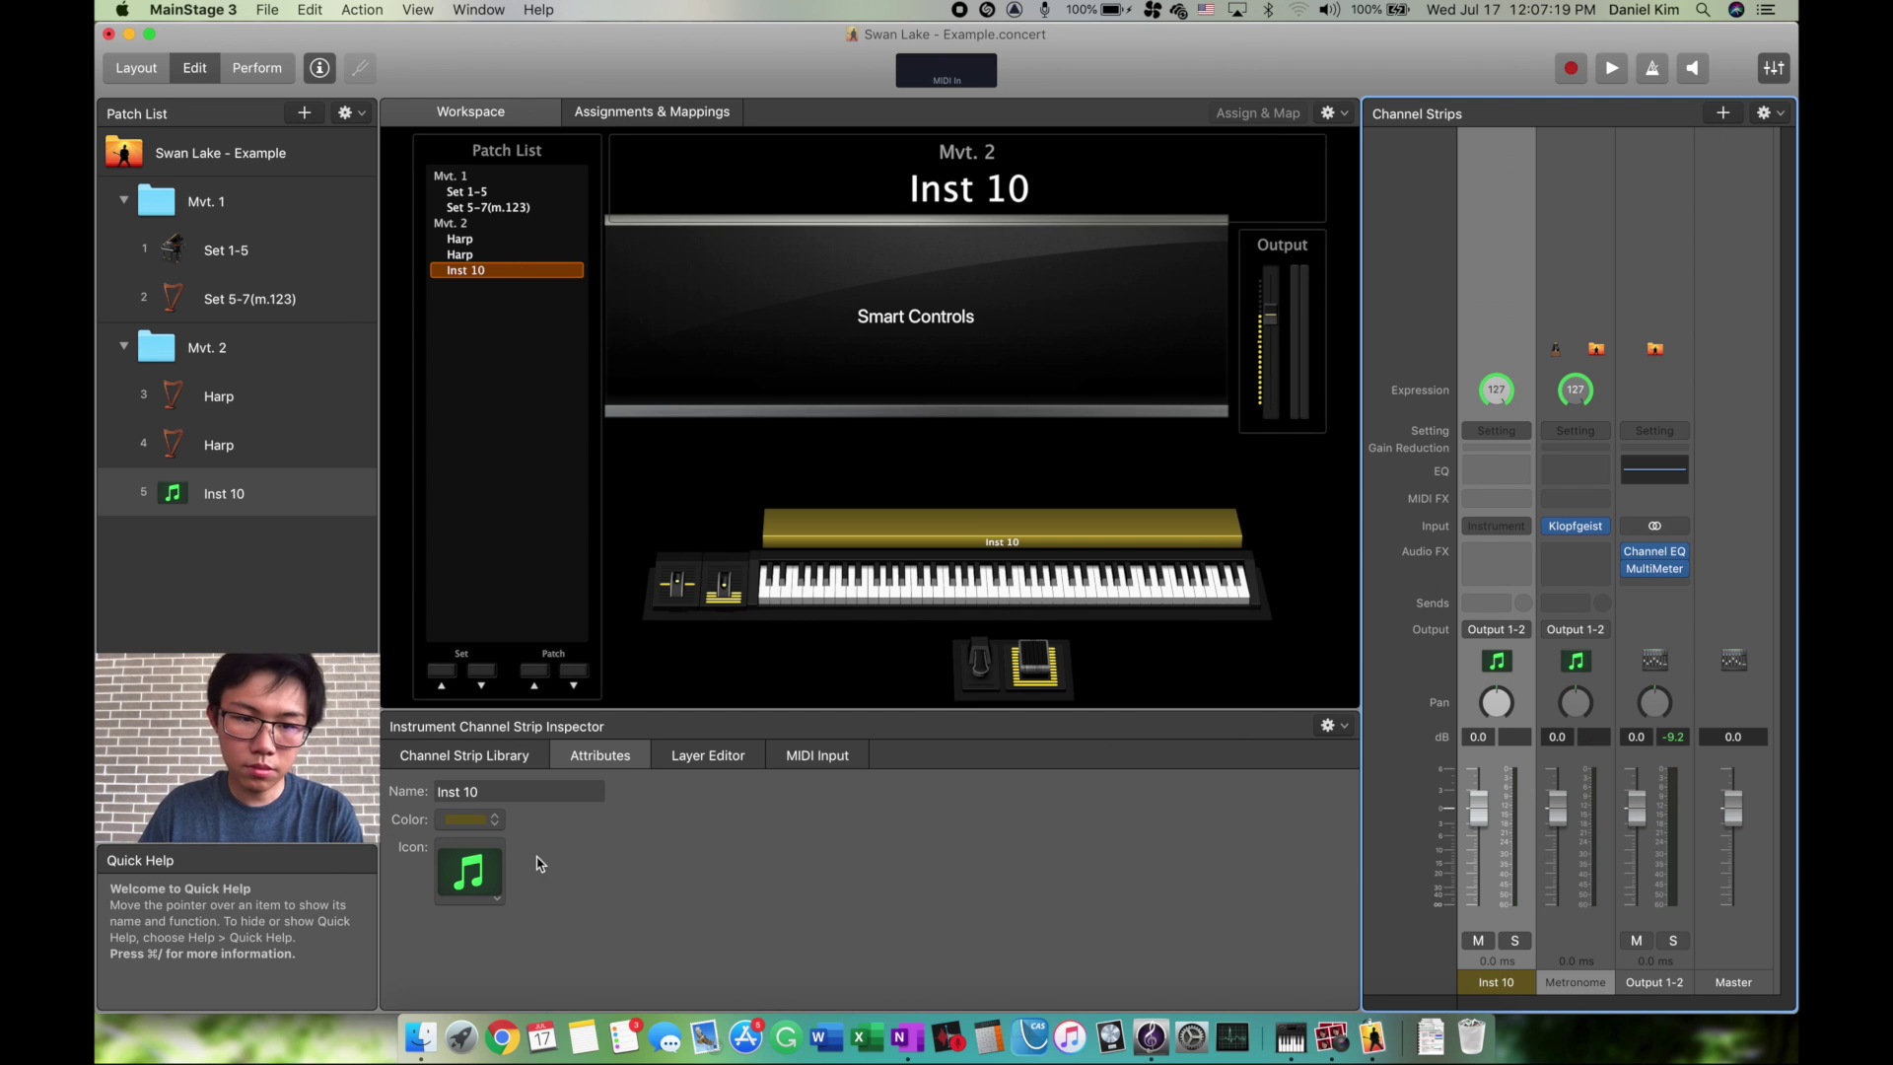
{"action": "left_click", "coordinate": [708, 755]}
{"action": "left_click", "coordinate": [464, 755]}
{"action": "left_click", "coordinate": [411, 886]}
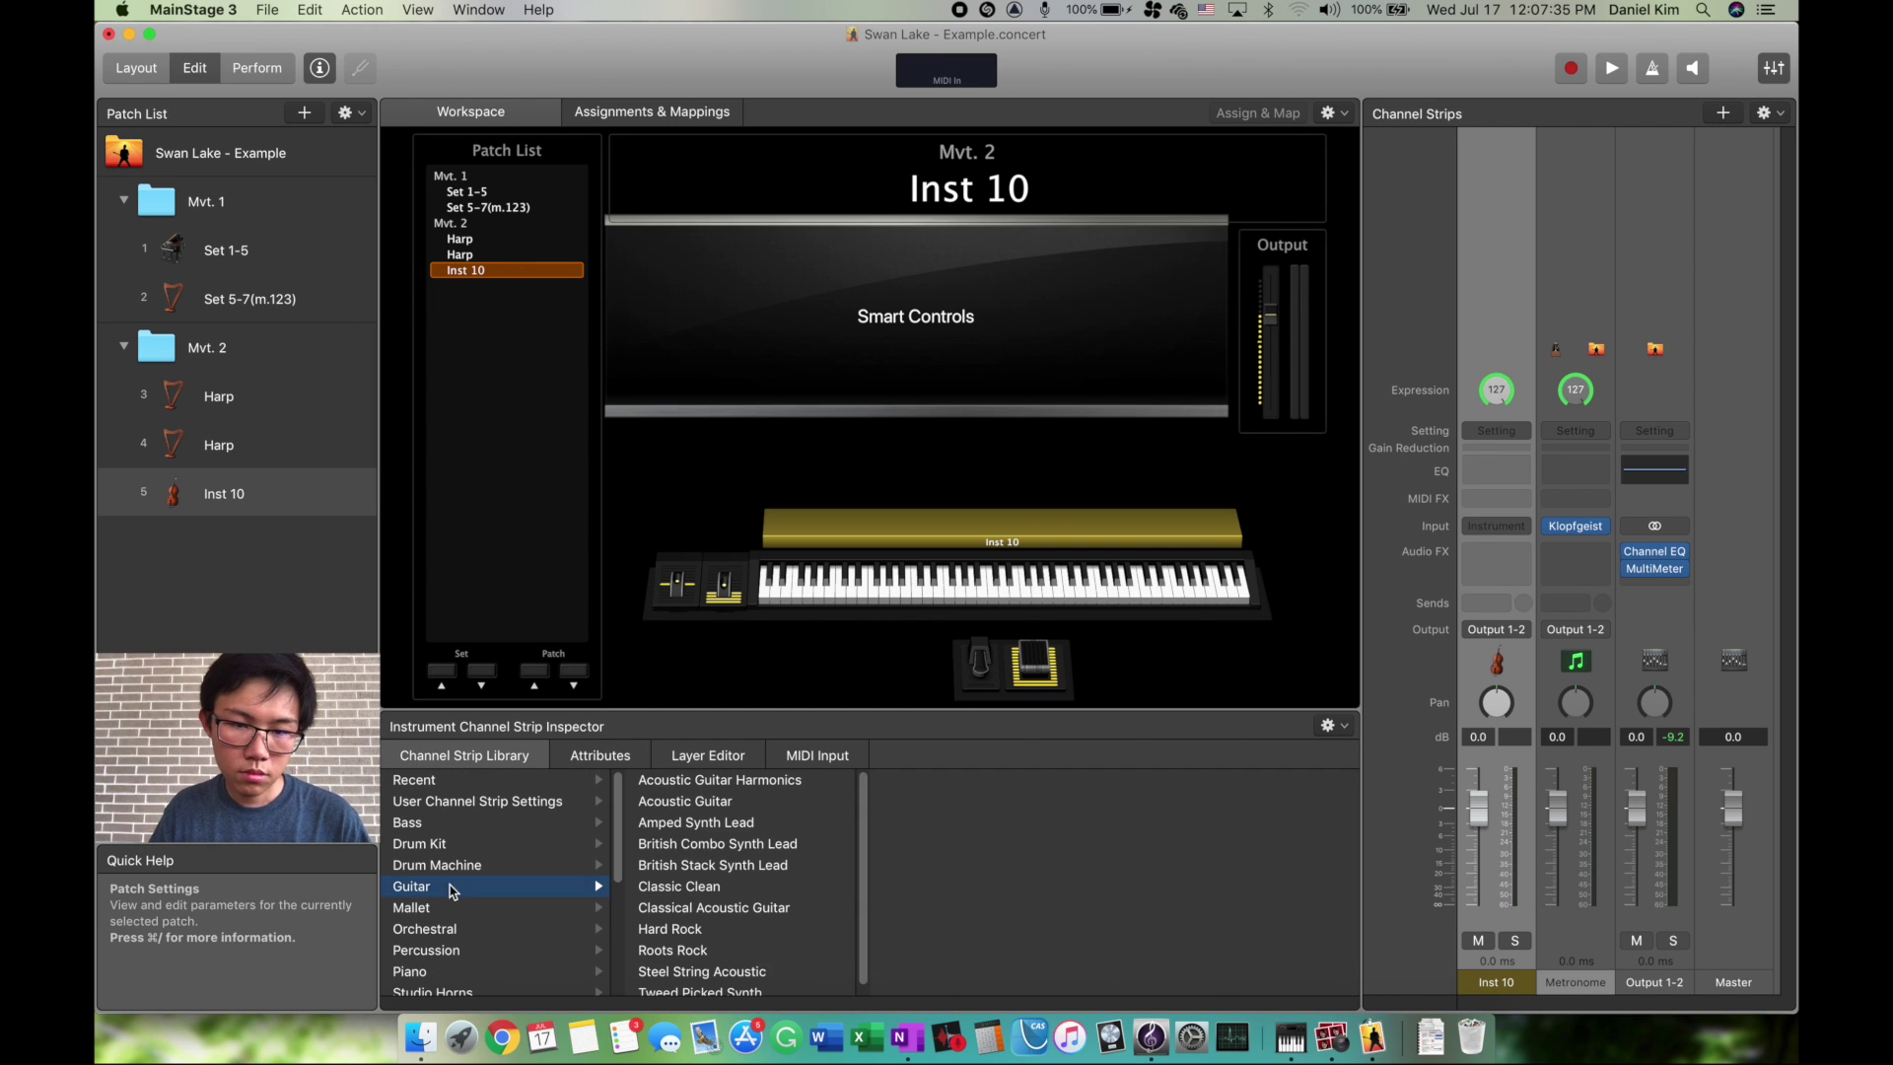
{"action": "left_click", "coordinate": [702, 801]}
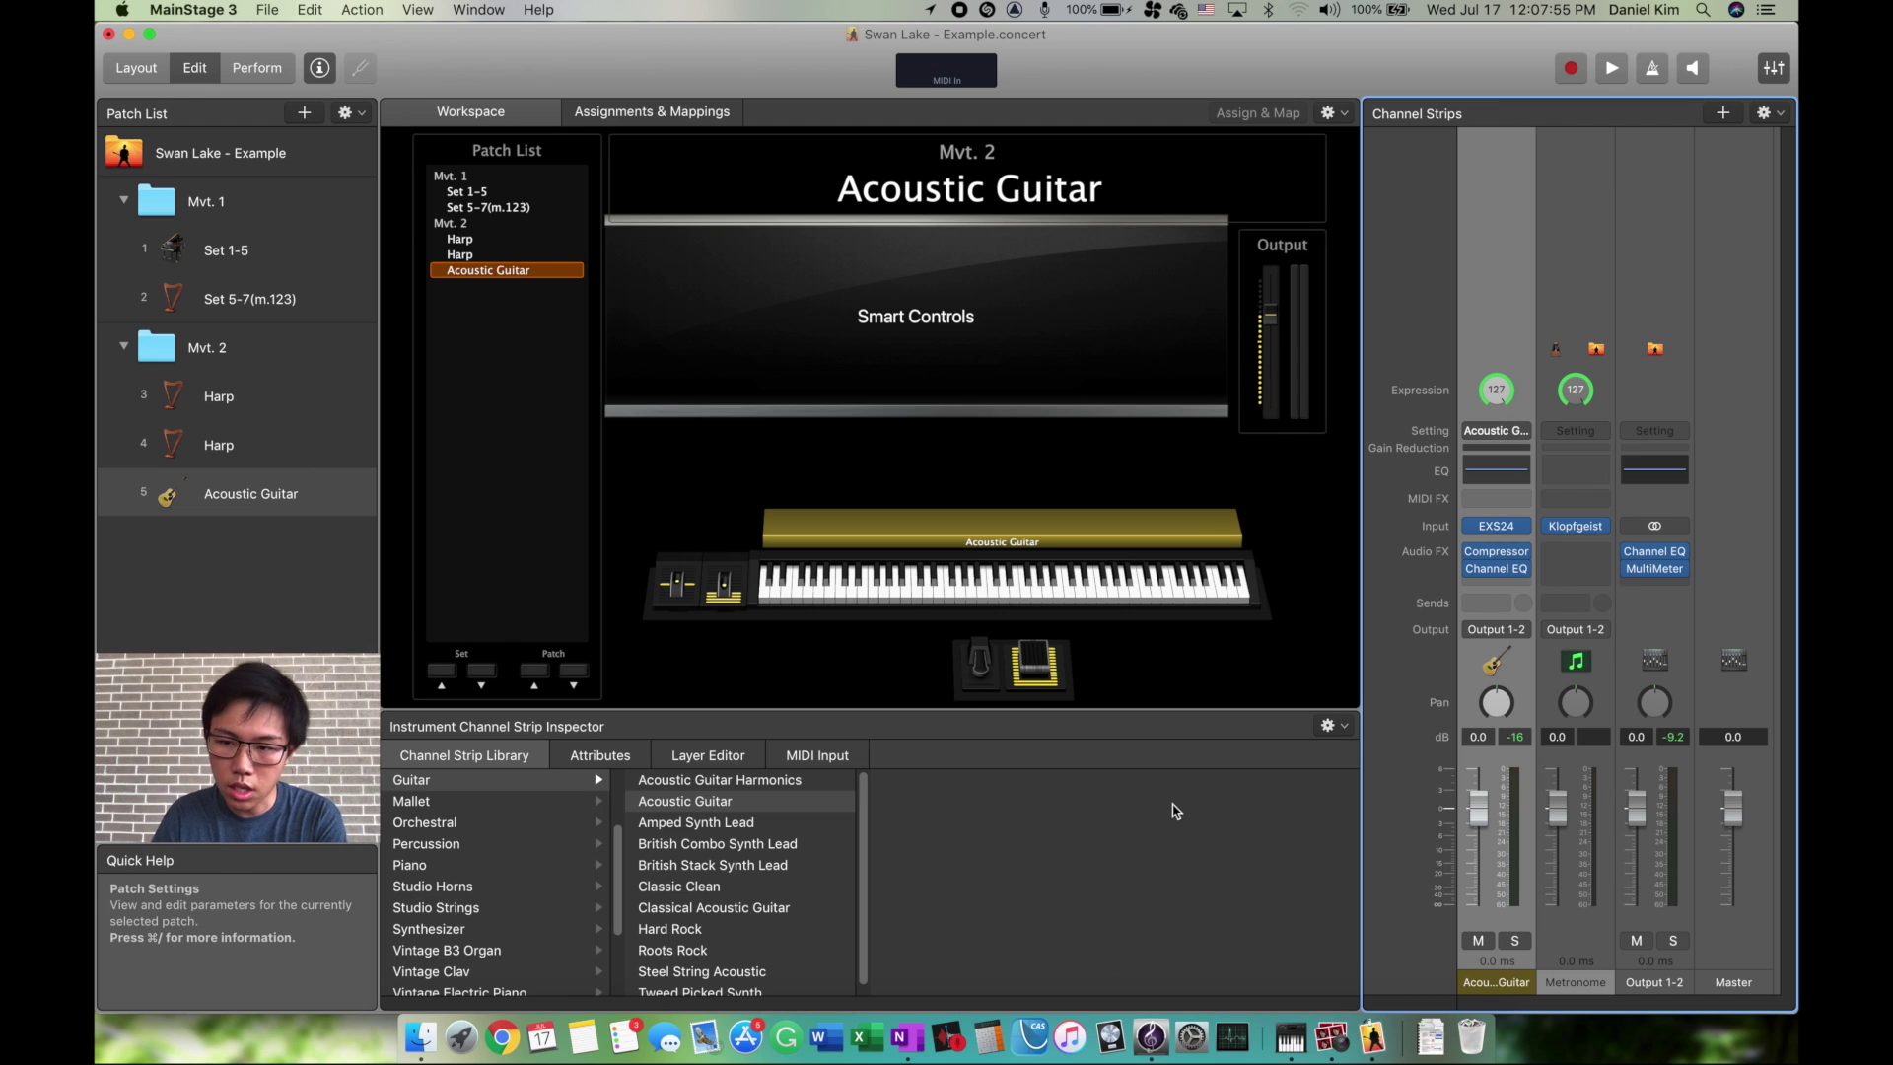
Rebalance the Harp and Steinway piano volumes in Set 1-5, then visit the Mvt. 2 Harp and return
{"action": "left_click", "coordinate": [233, 246]}
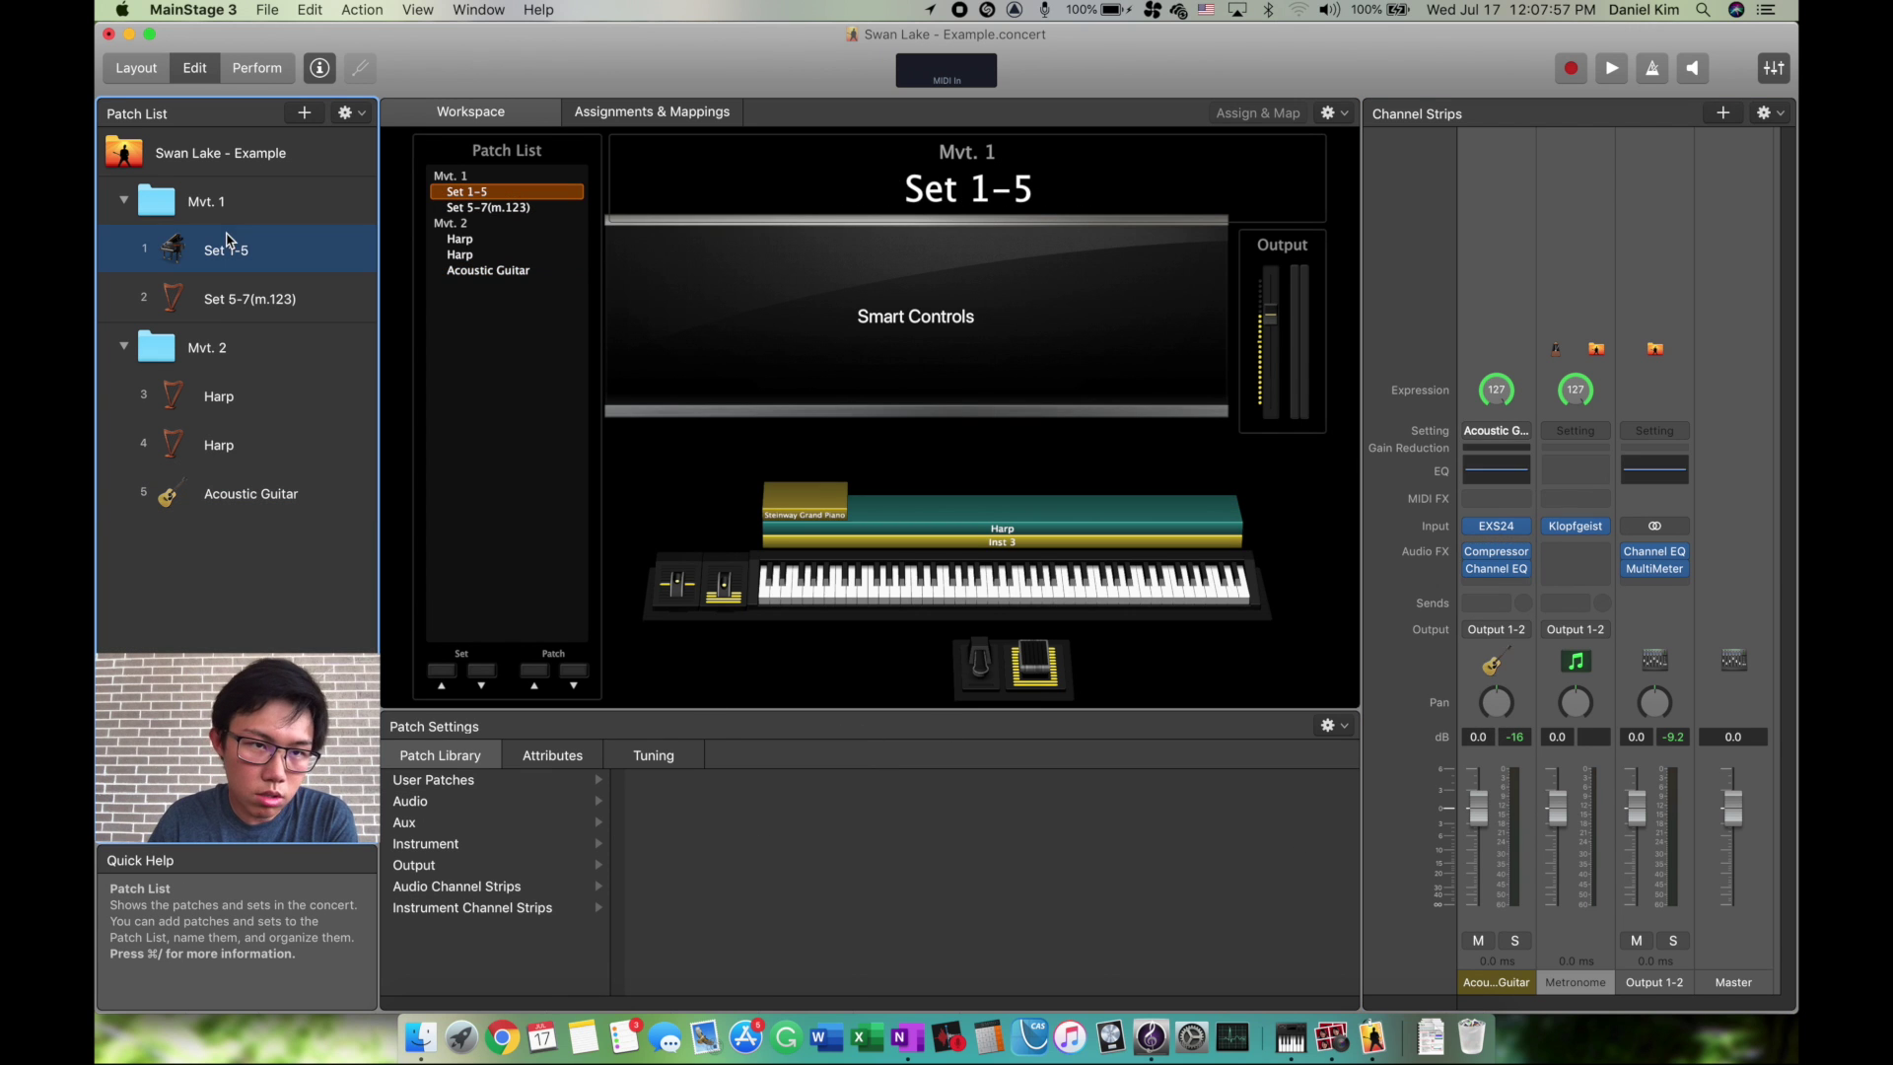
{"action": "left_click", "coordinate": [1022, 514]}
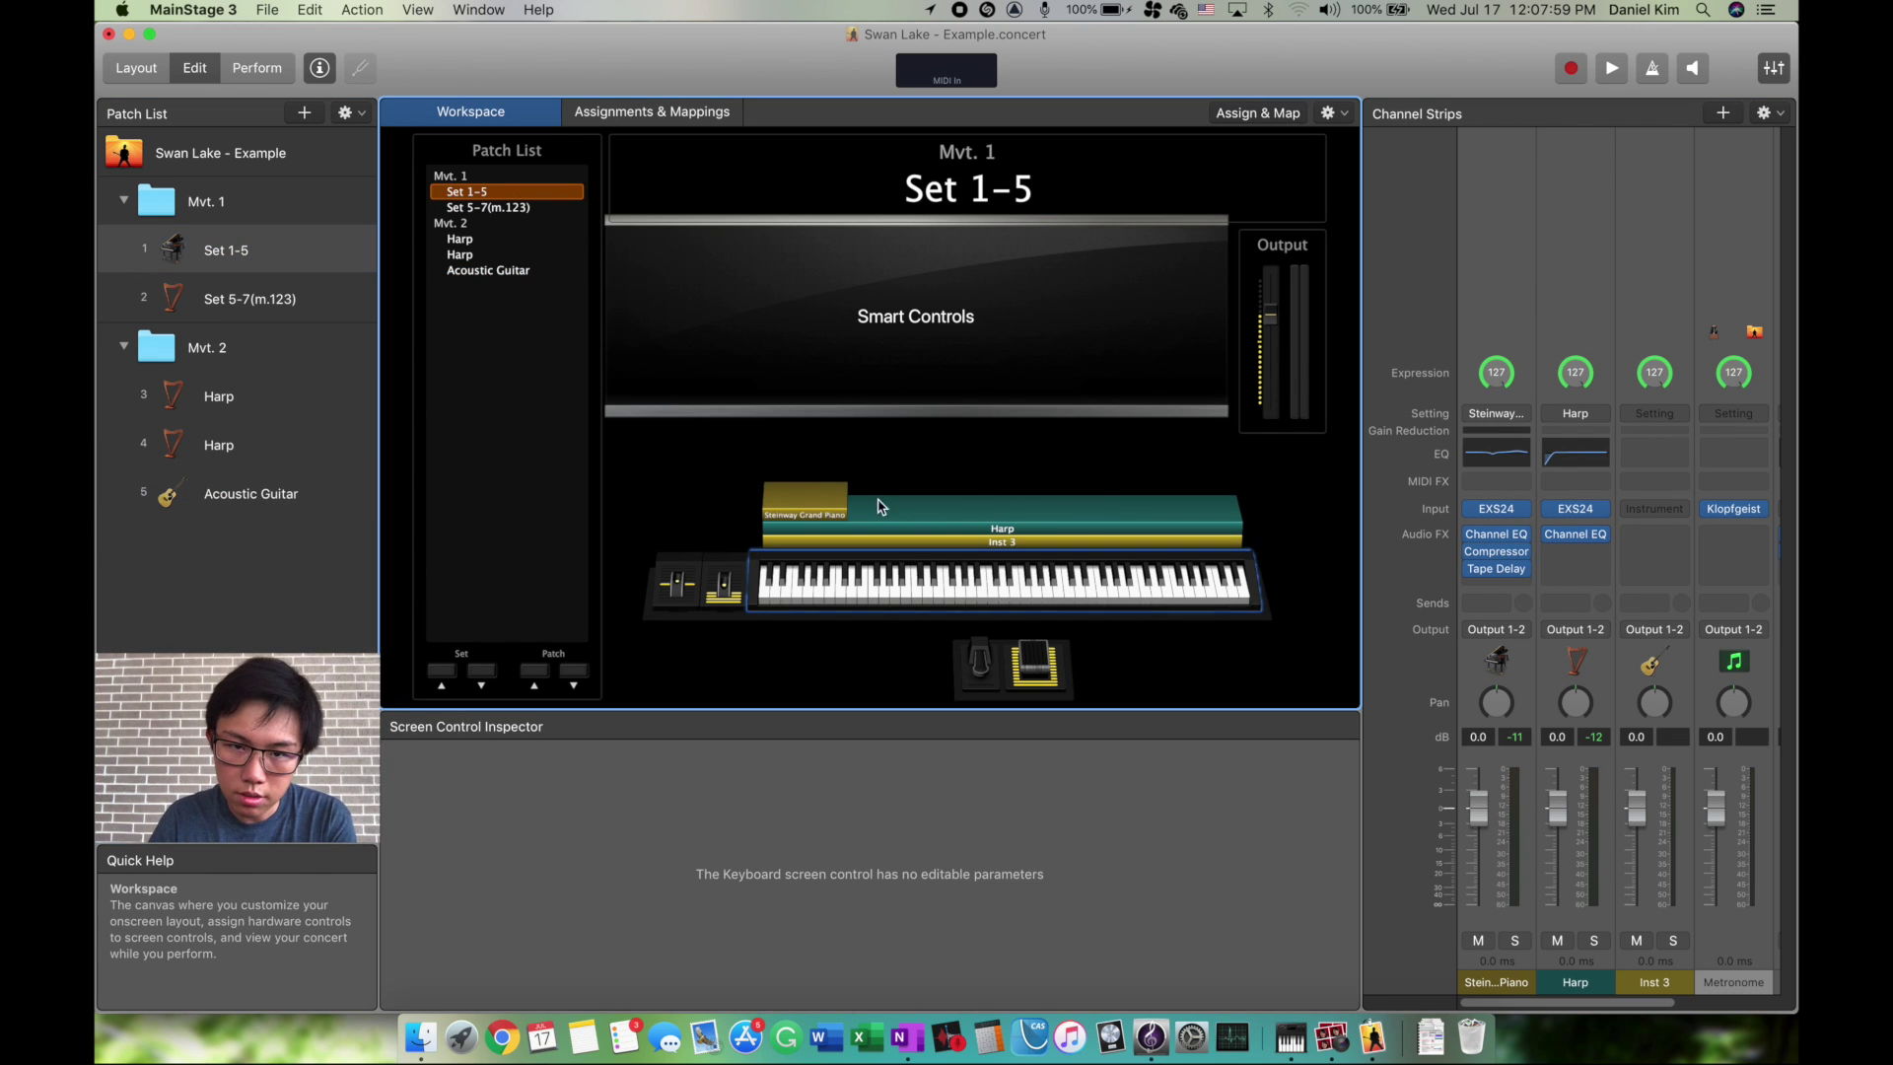
{"action": "left_click", "coordinate": [834, 505]}
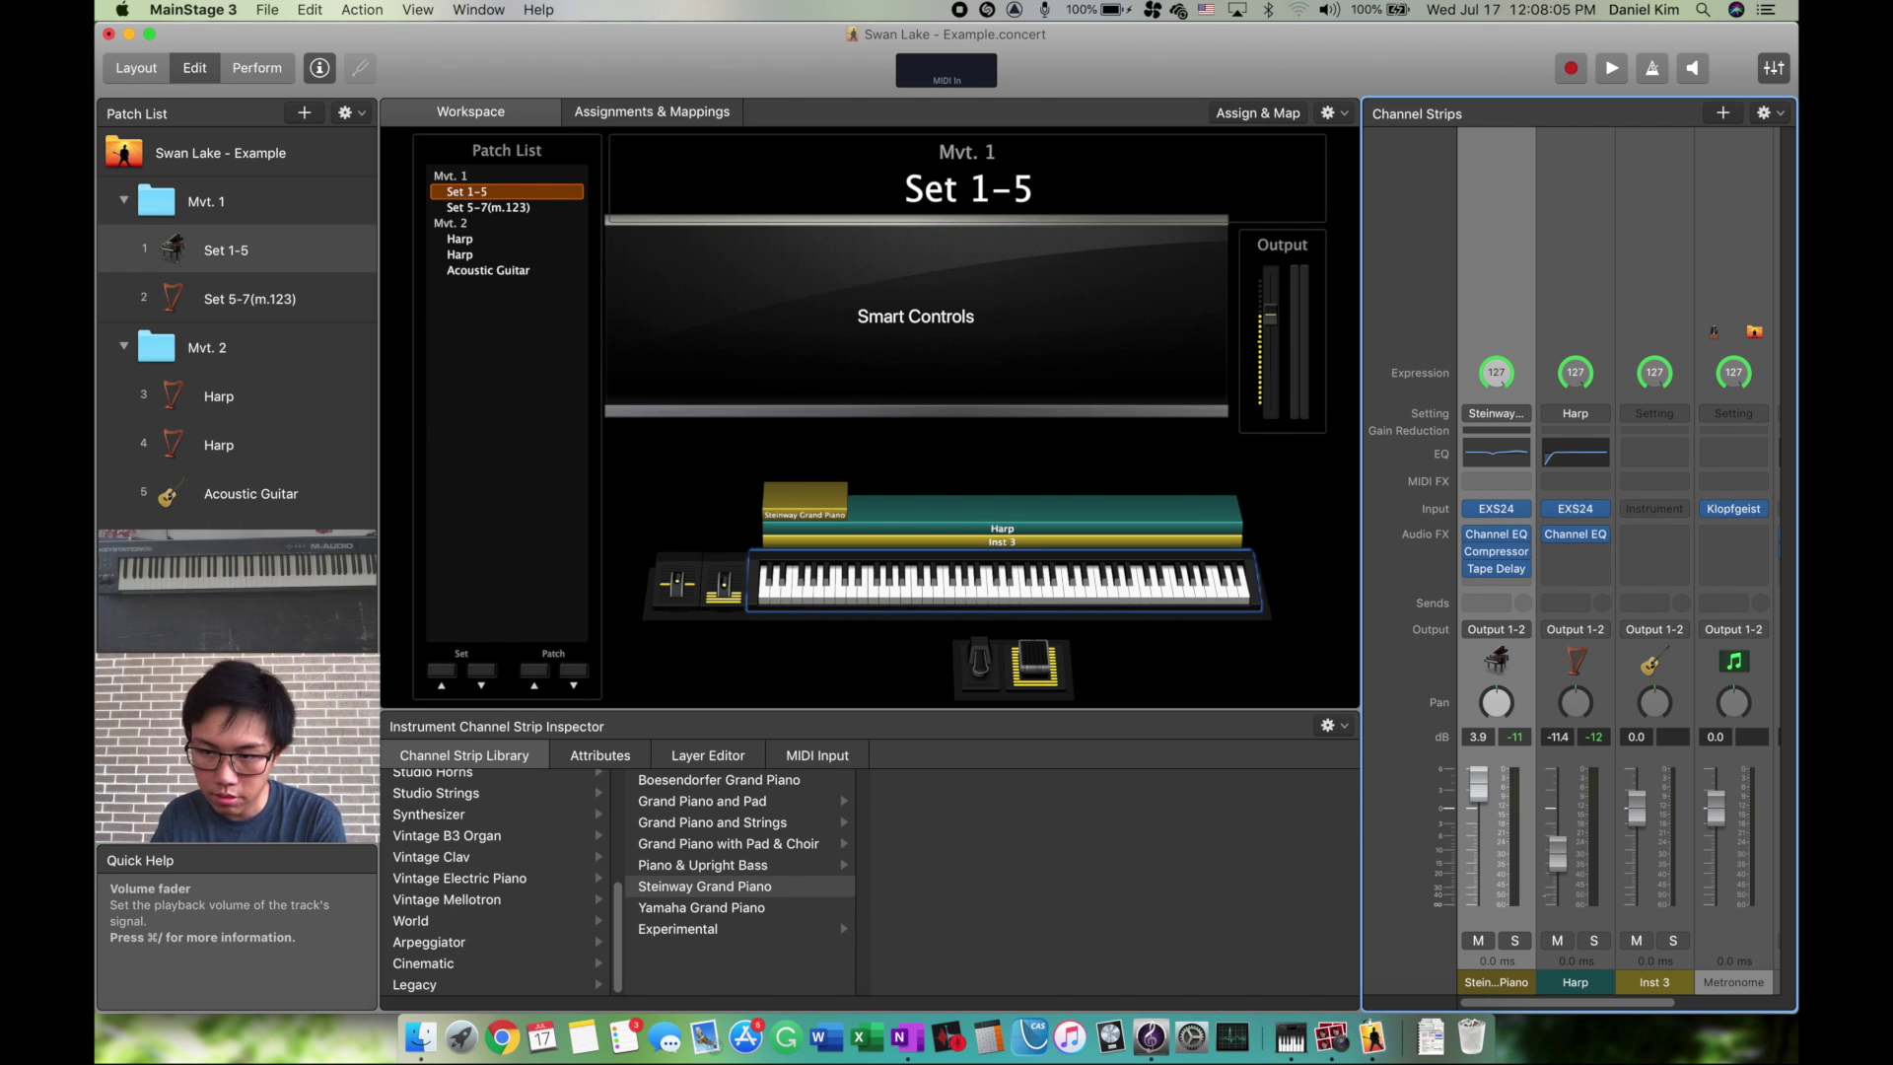
{"action": "left_click_drag", "start_coordinate": [1557, 833], "coordinate": [1545, 897]}
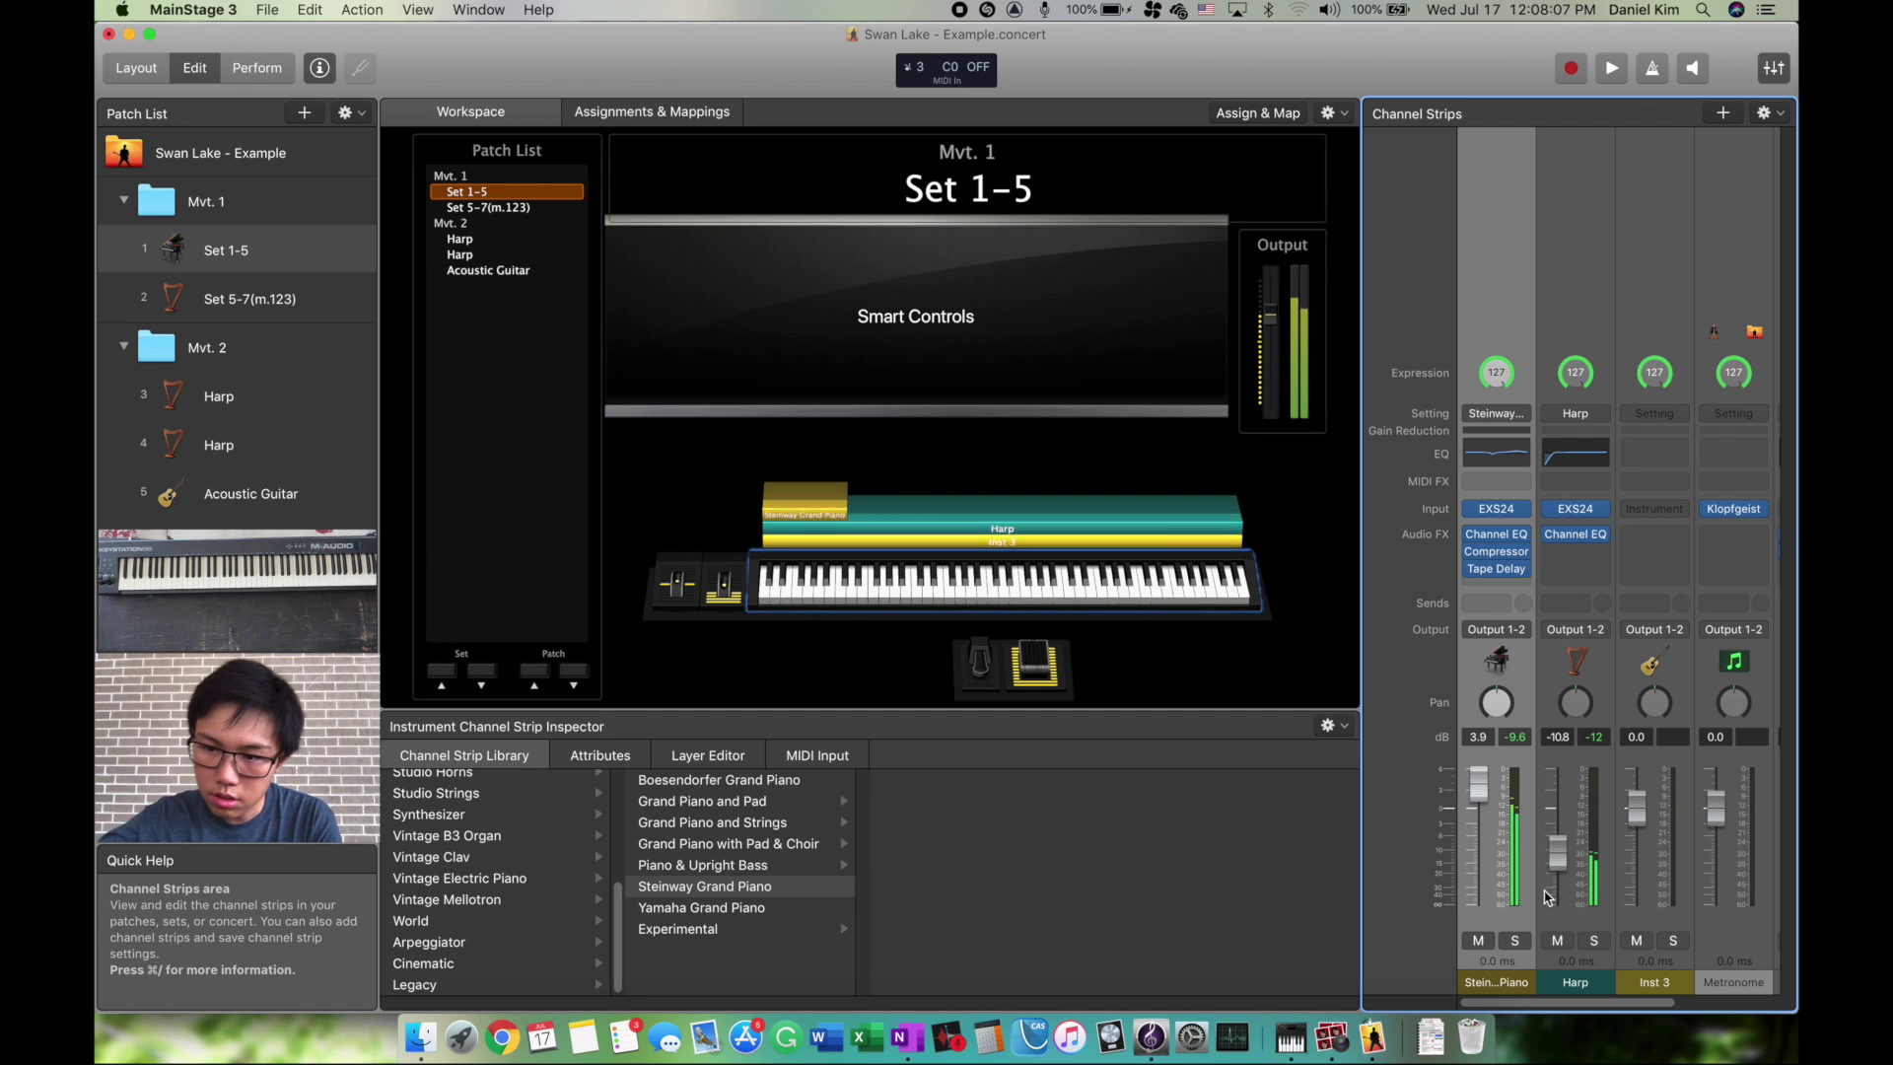
{"action": "left_click_drag", "start_coordinate": [1478, 836], "coordinate": [1495, 916]}
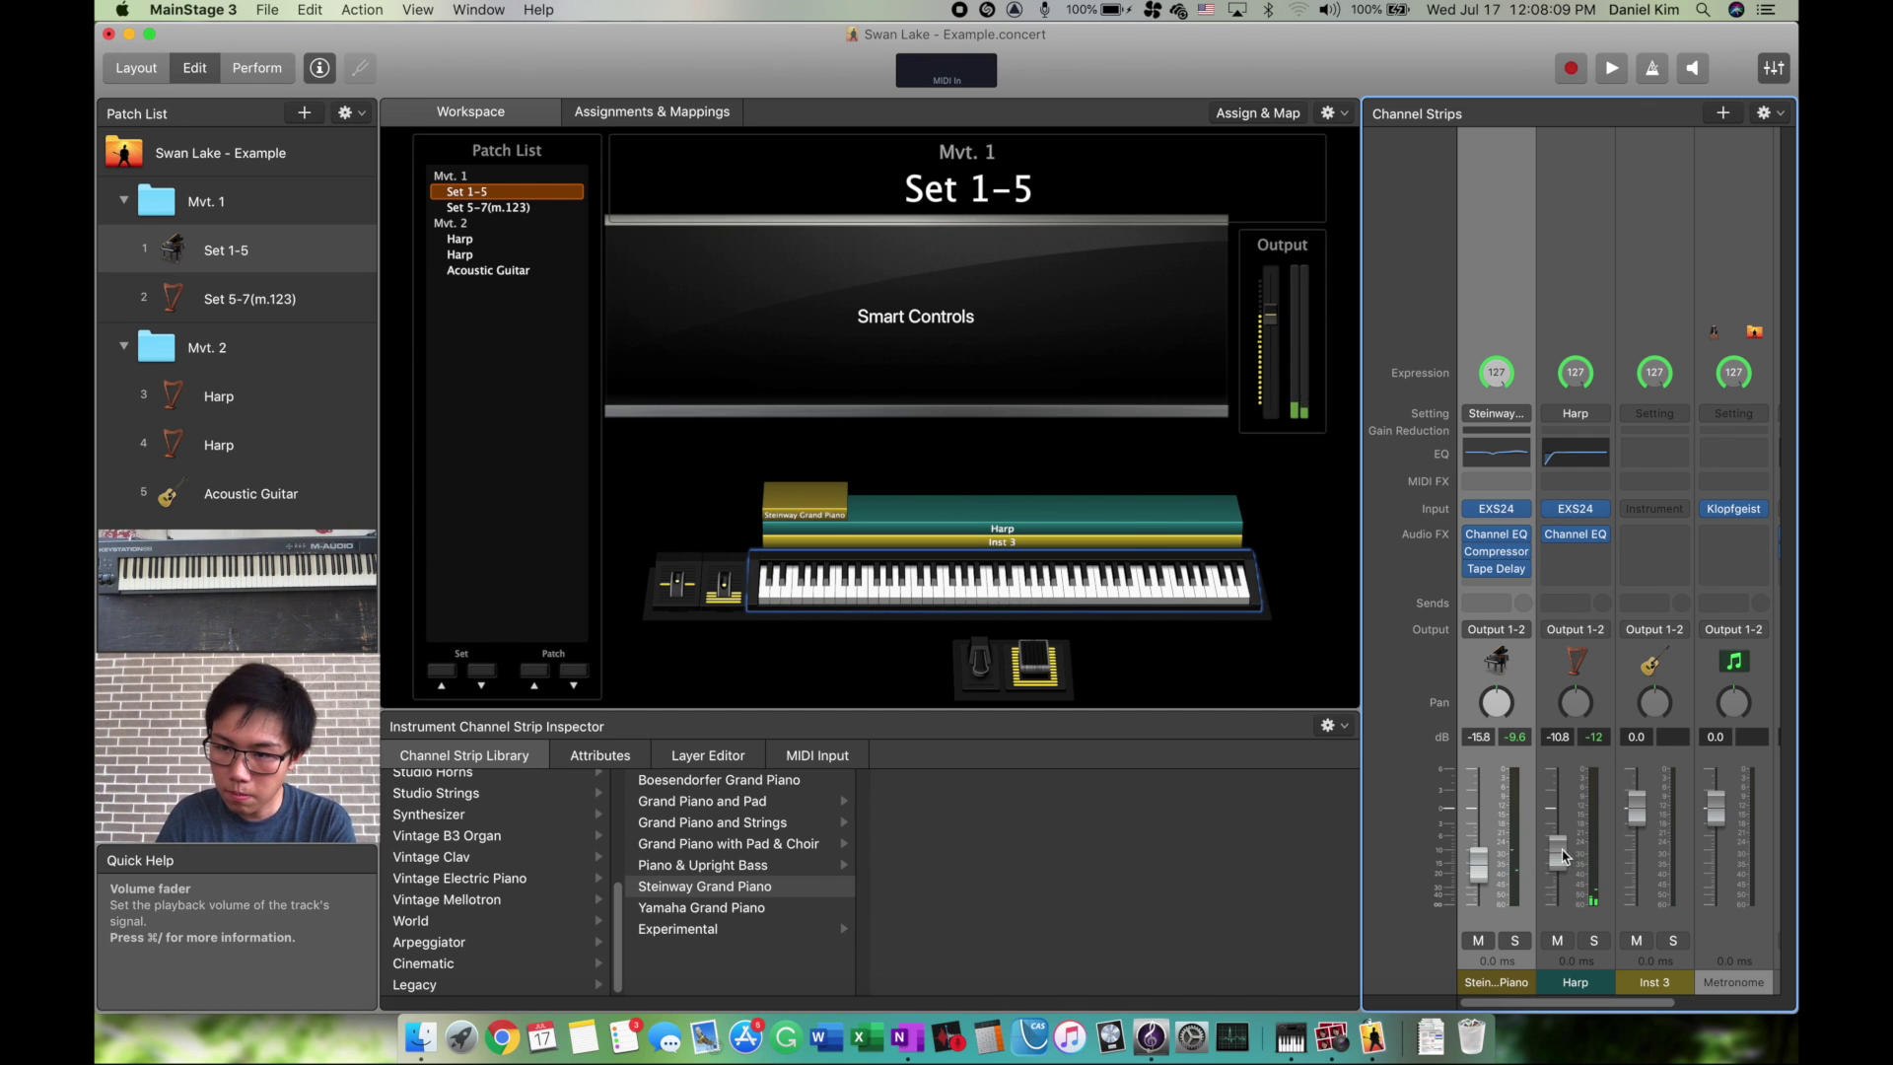
{"action": "left_click_drag", "start_coordinate": [1556, 853], "coordinate": [1557, 788]}
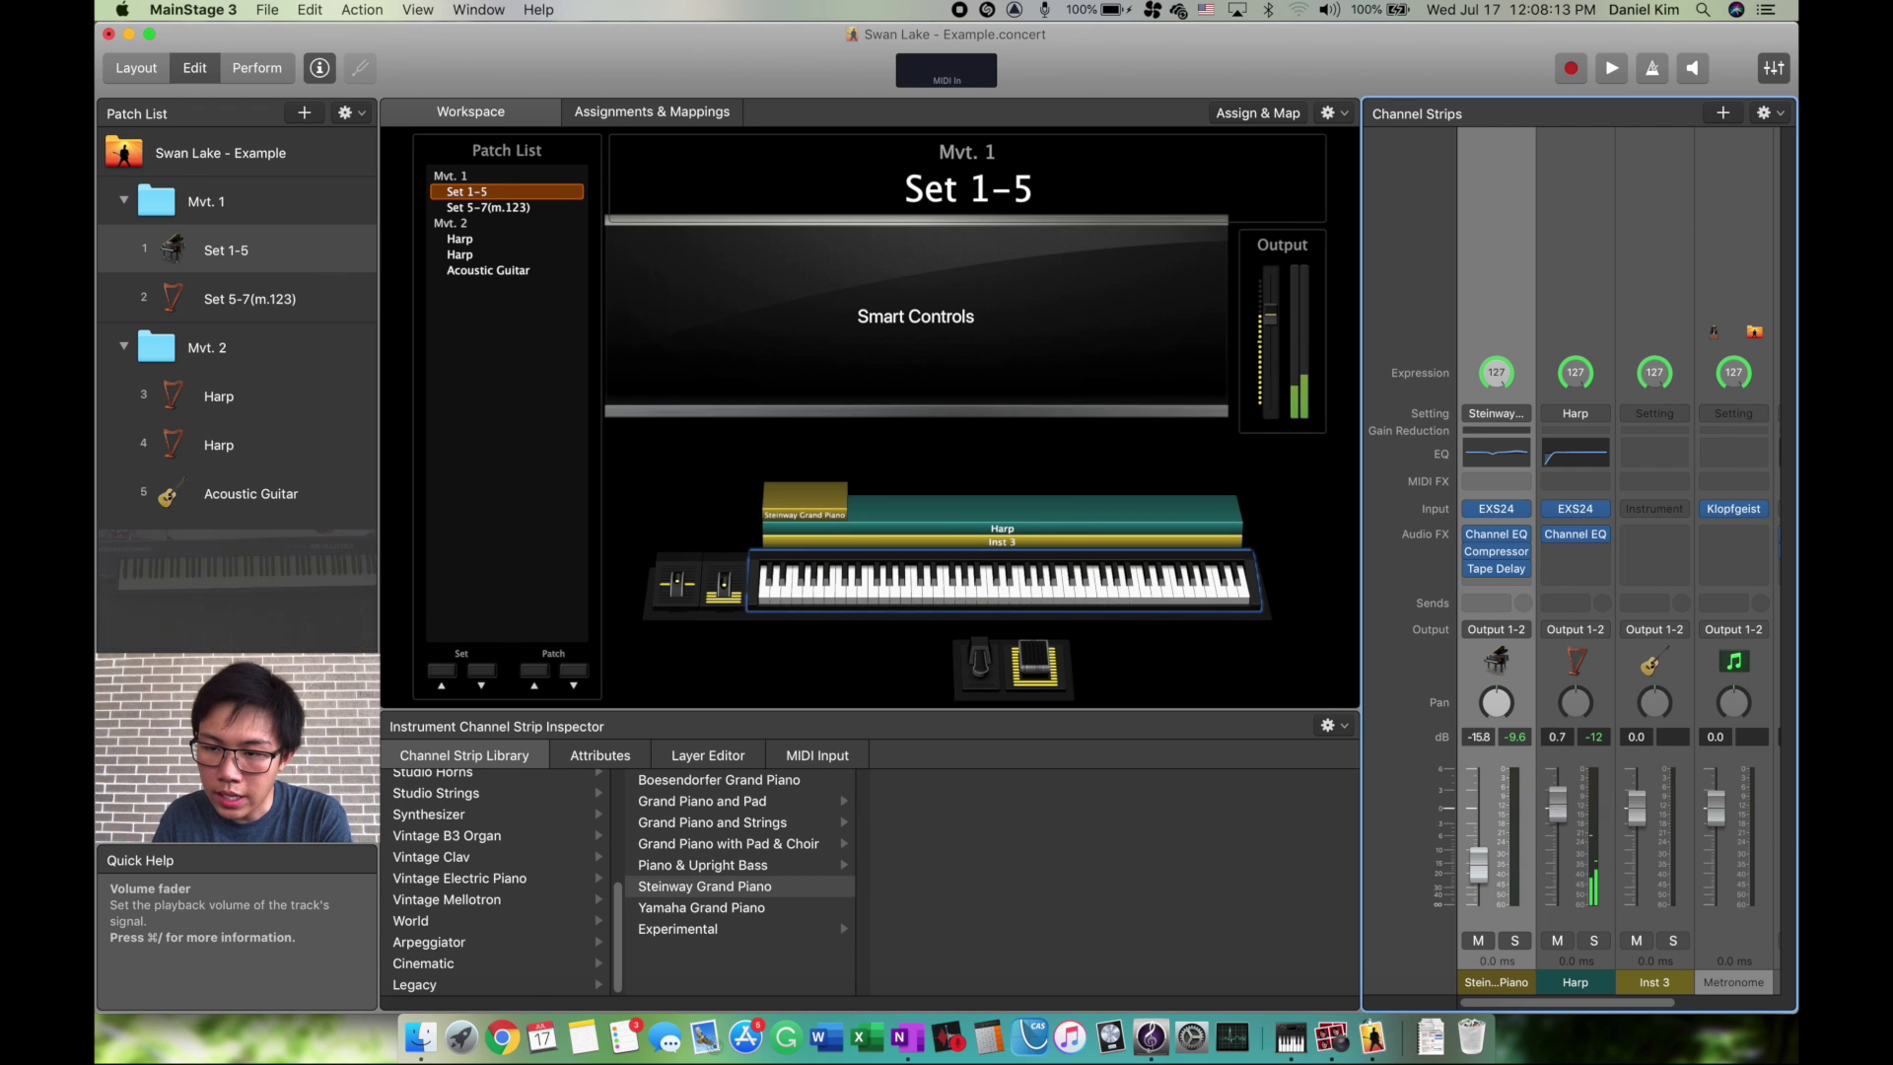
{"action": "left_click_drag", "start_coordinate": [1556, 785], "coordinate": [1556, 807]}
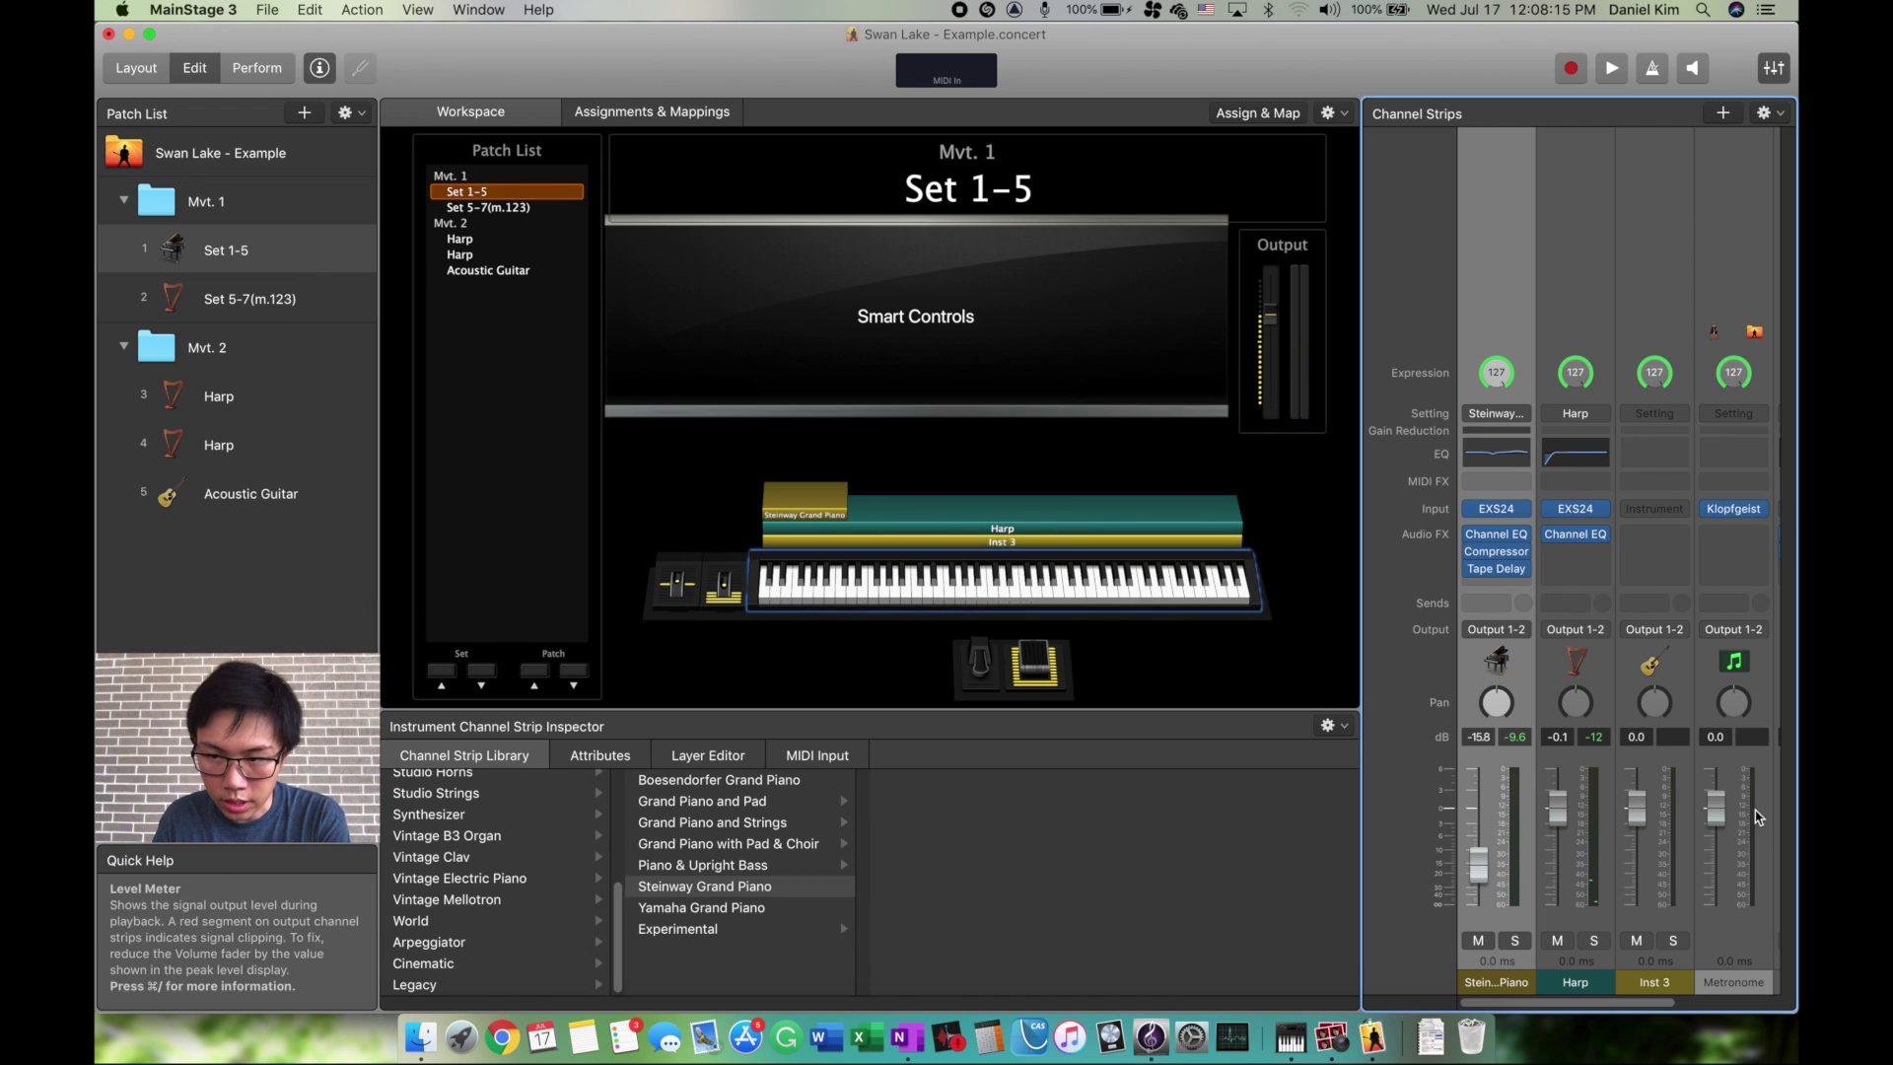
{"action": "left_click_drag", "start_coordinate": [1478, 864], "coordinate": [1478, 849]}
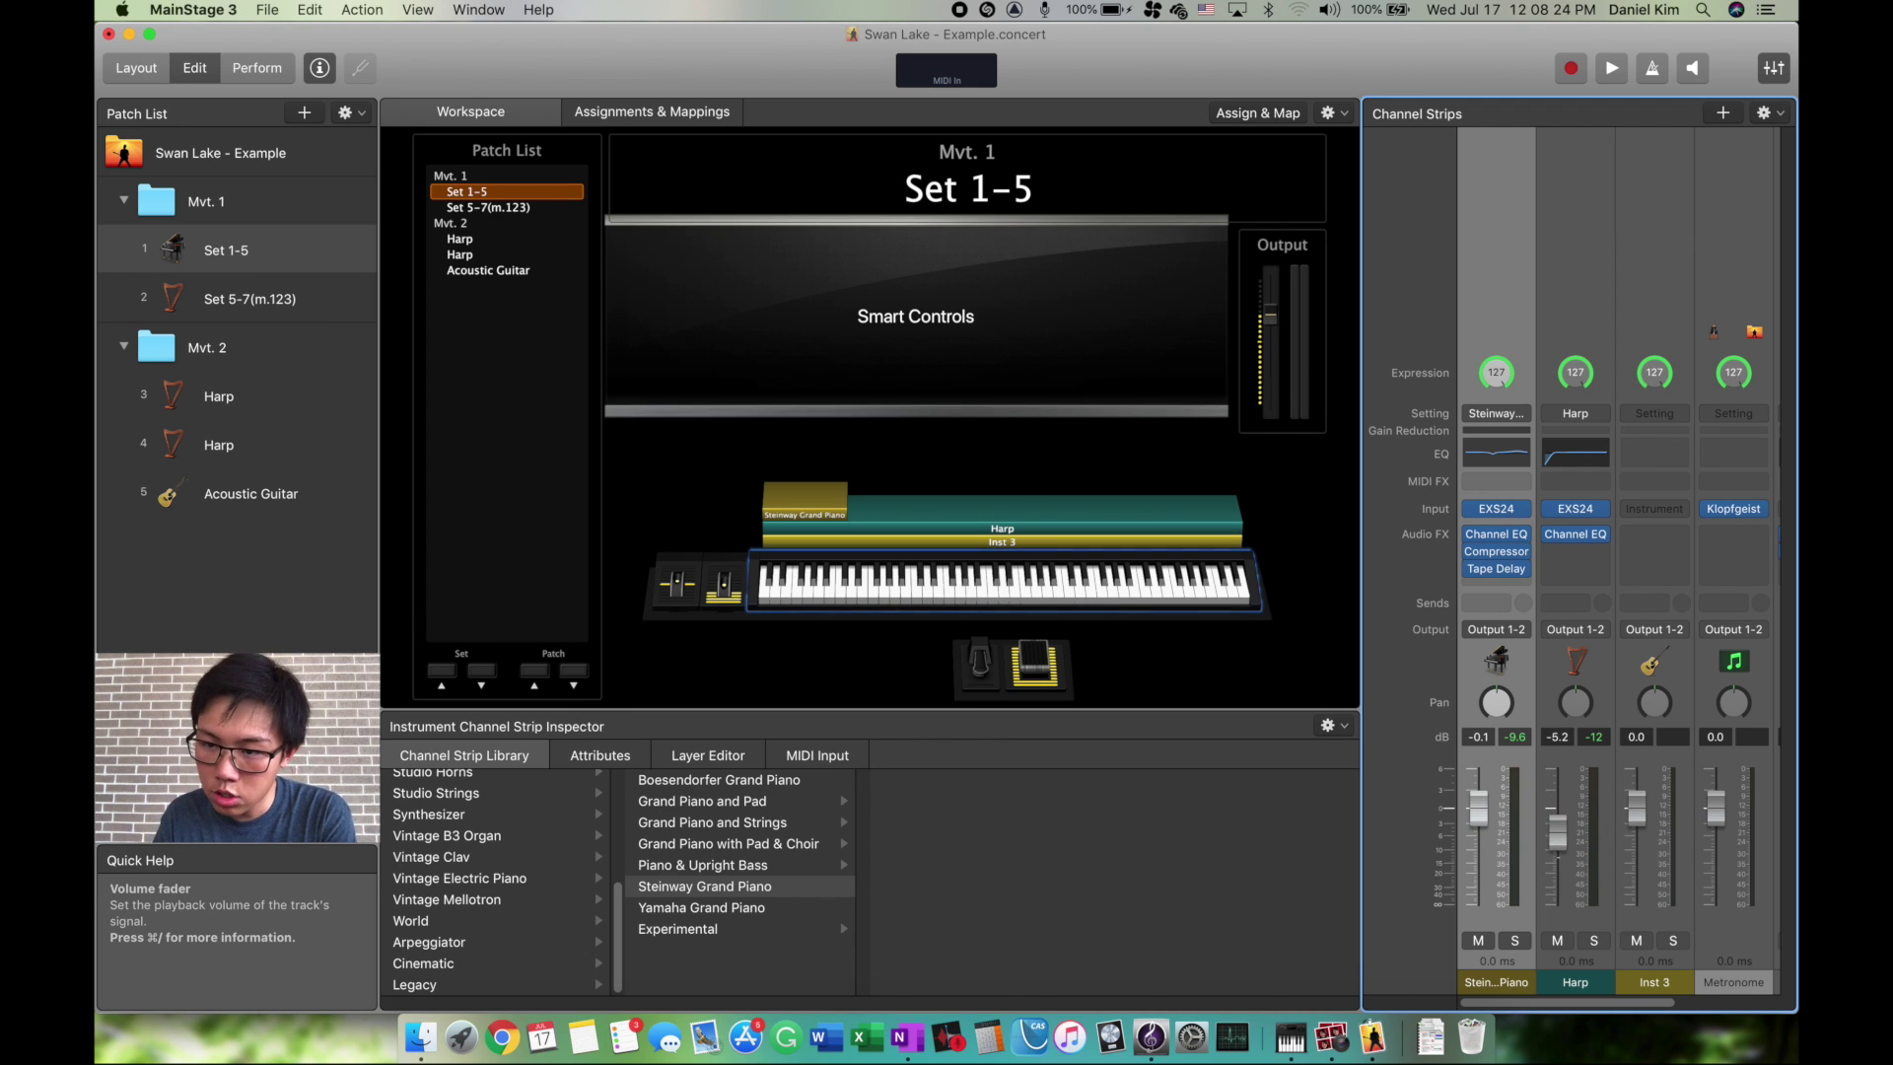
{"action": "left_click_drag", "start_coordinate": [1556, 849], "coordinate": [1477, 838]}
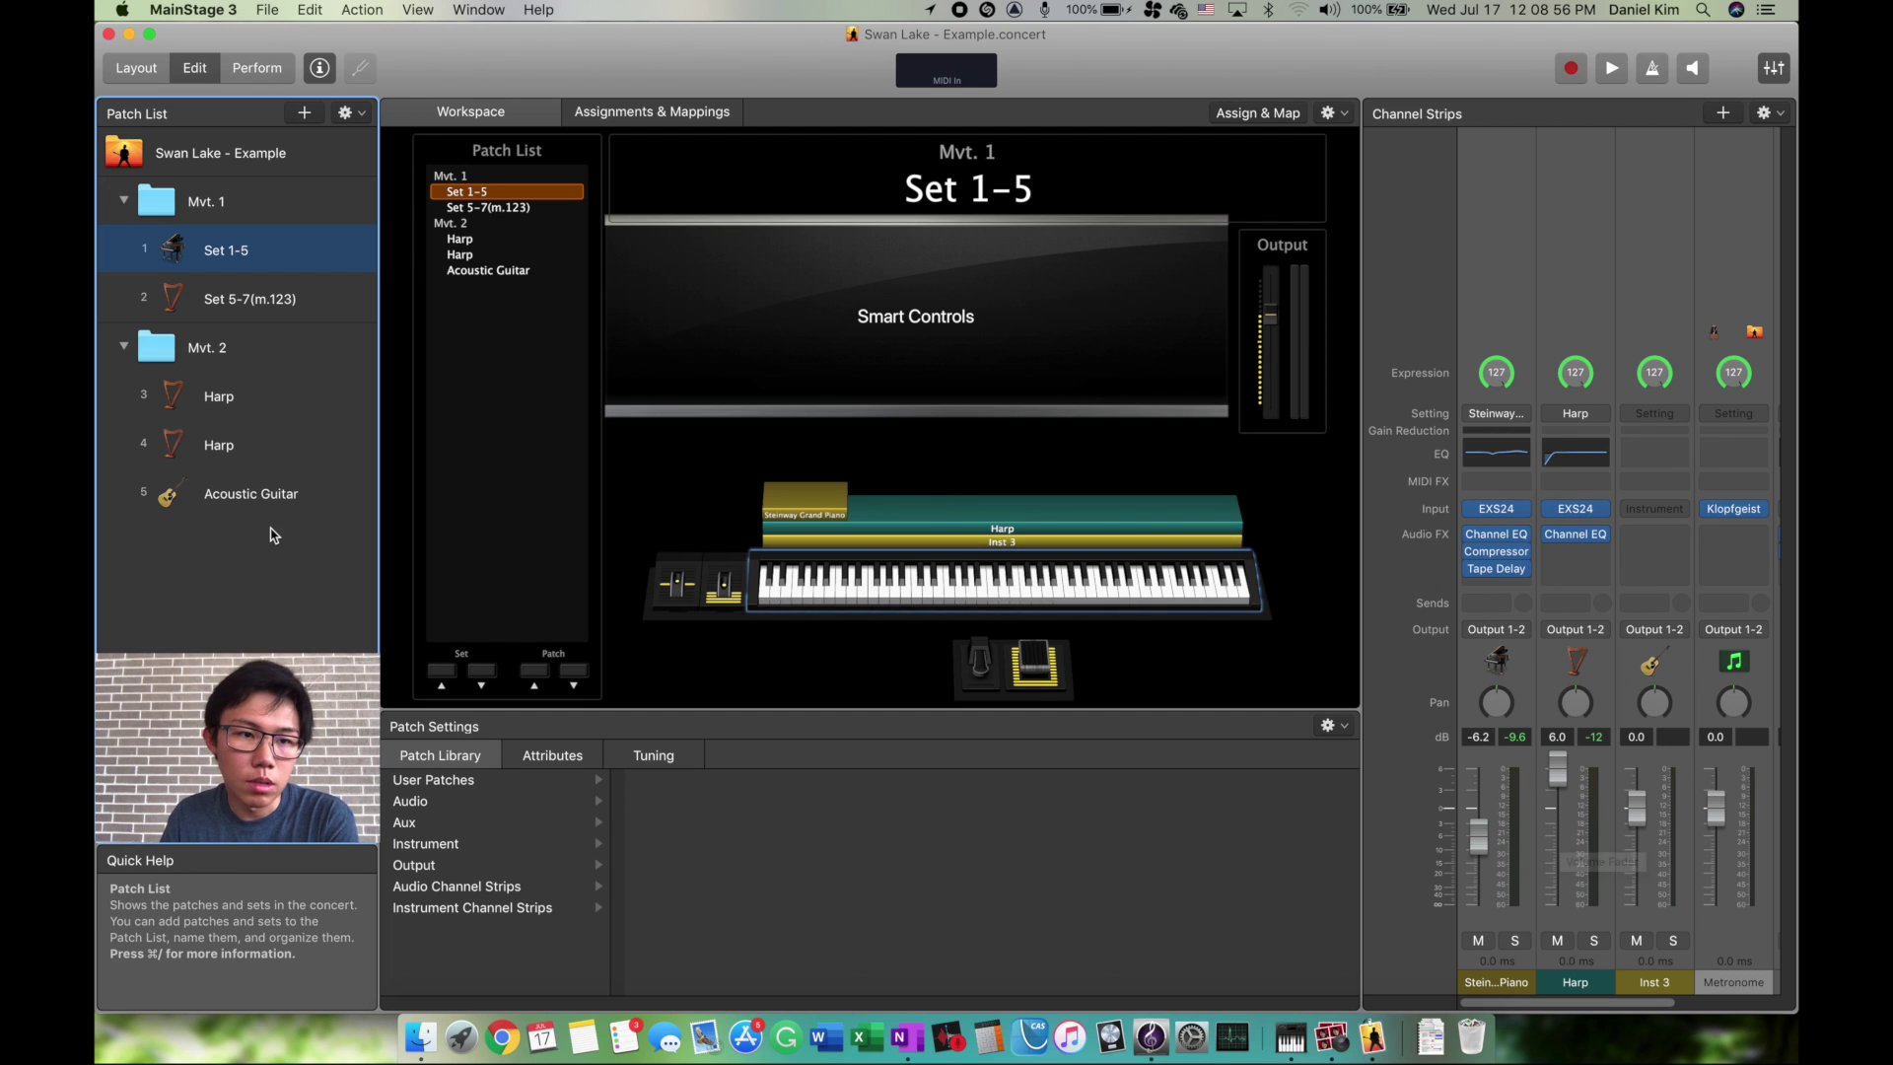
{"action": "left_click", "coordinate": [240, 398]}
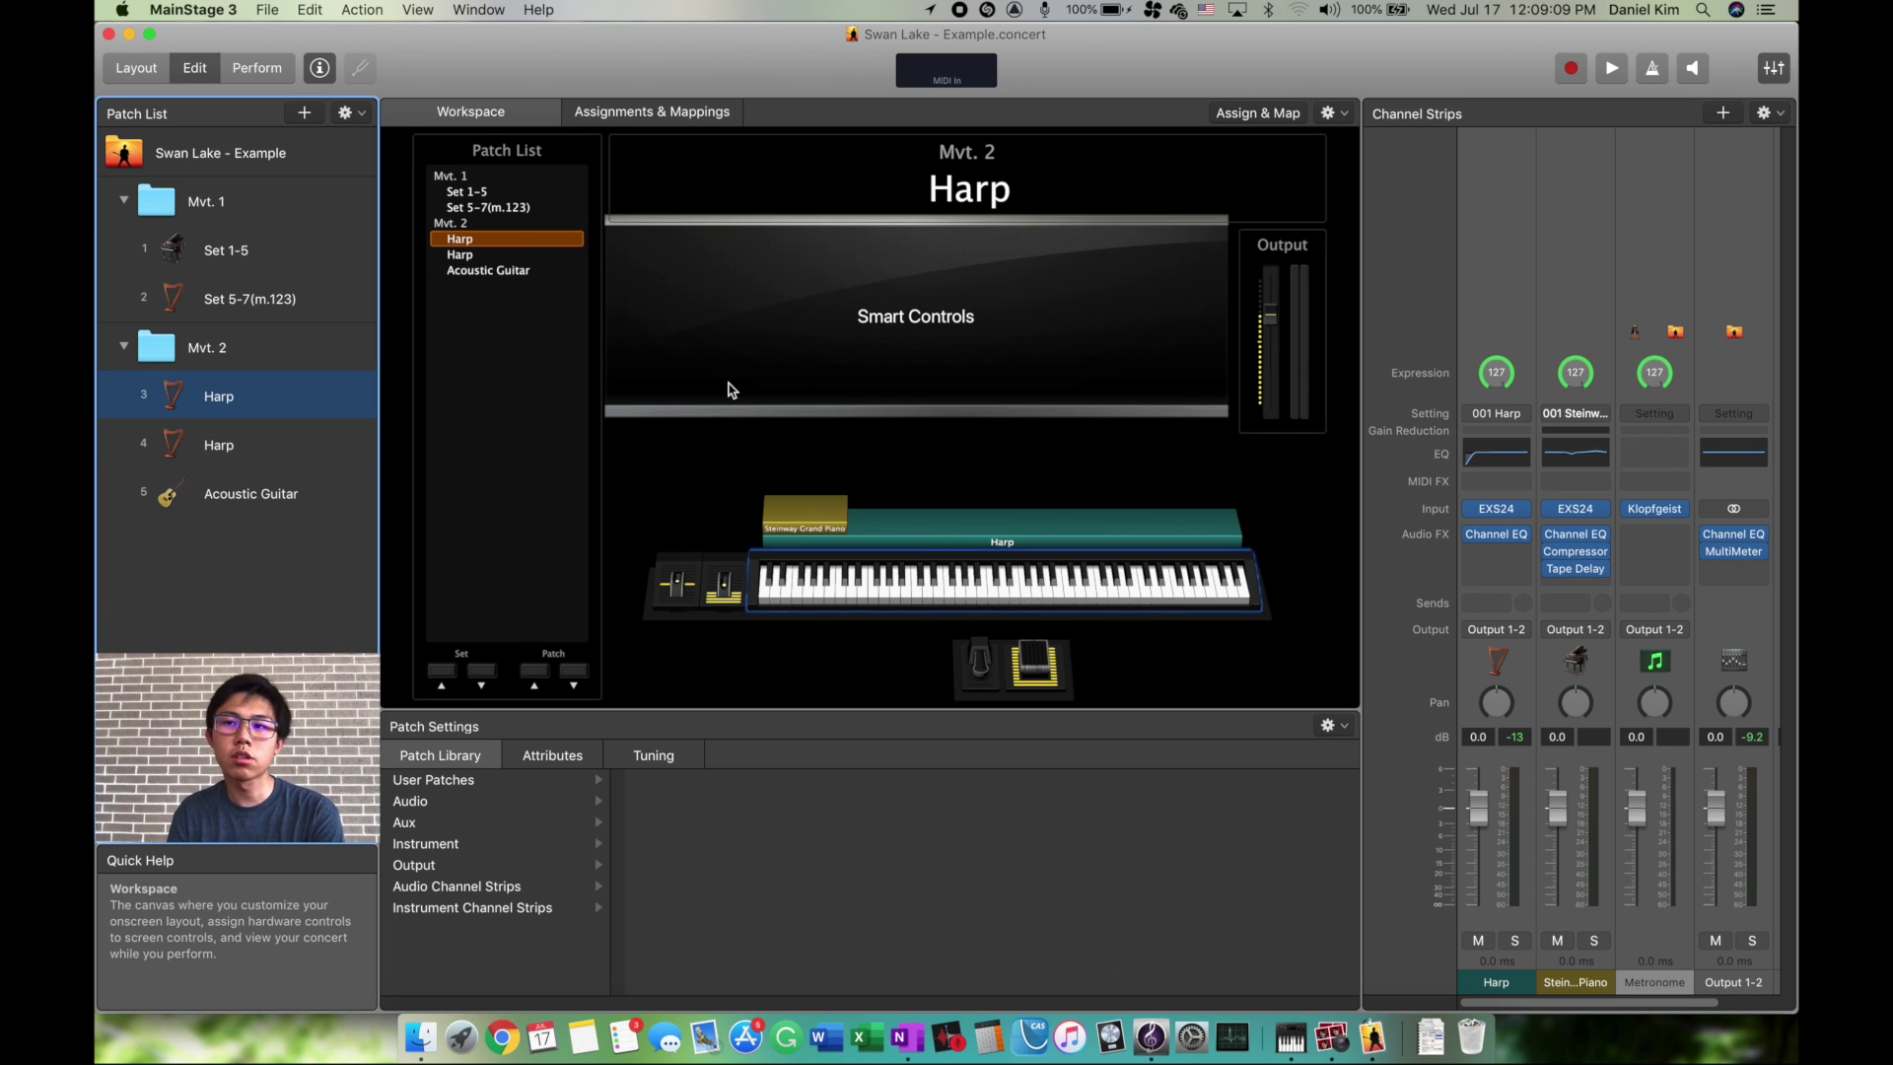
{"action": "left_click", "coordinate": [542, 192]}
Go from Set 1-5 to Set 5-7 (m.123) and select the patch list and Old set title elements
{"action": "left_click", "coordinate": [528, 192]}
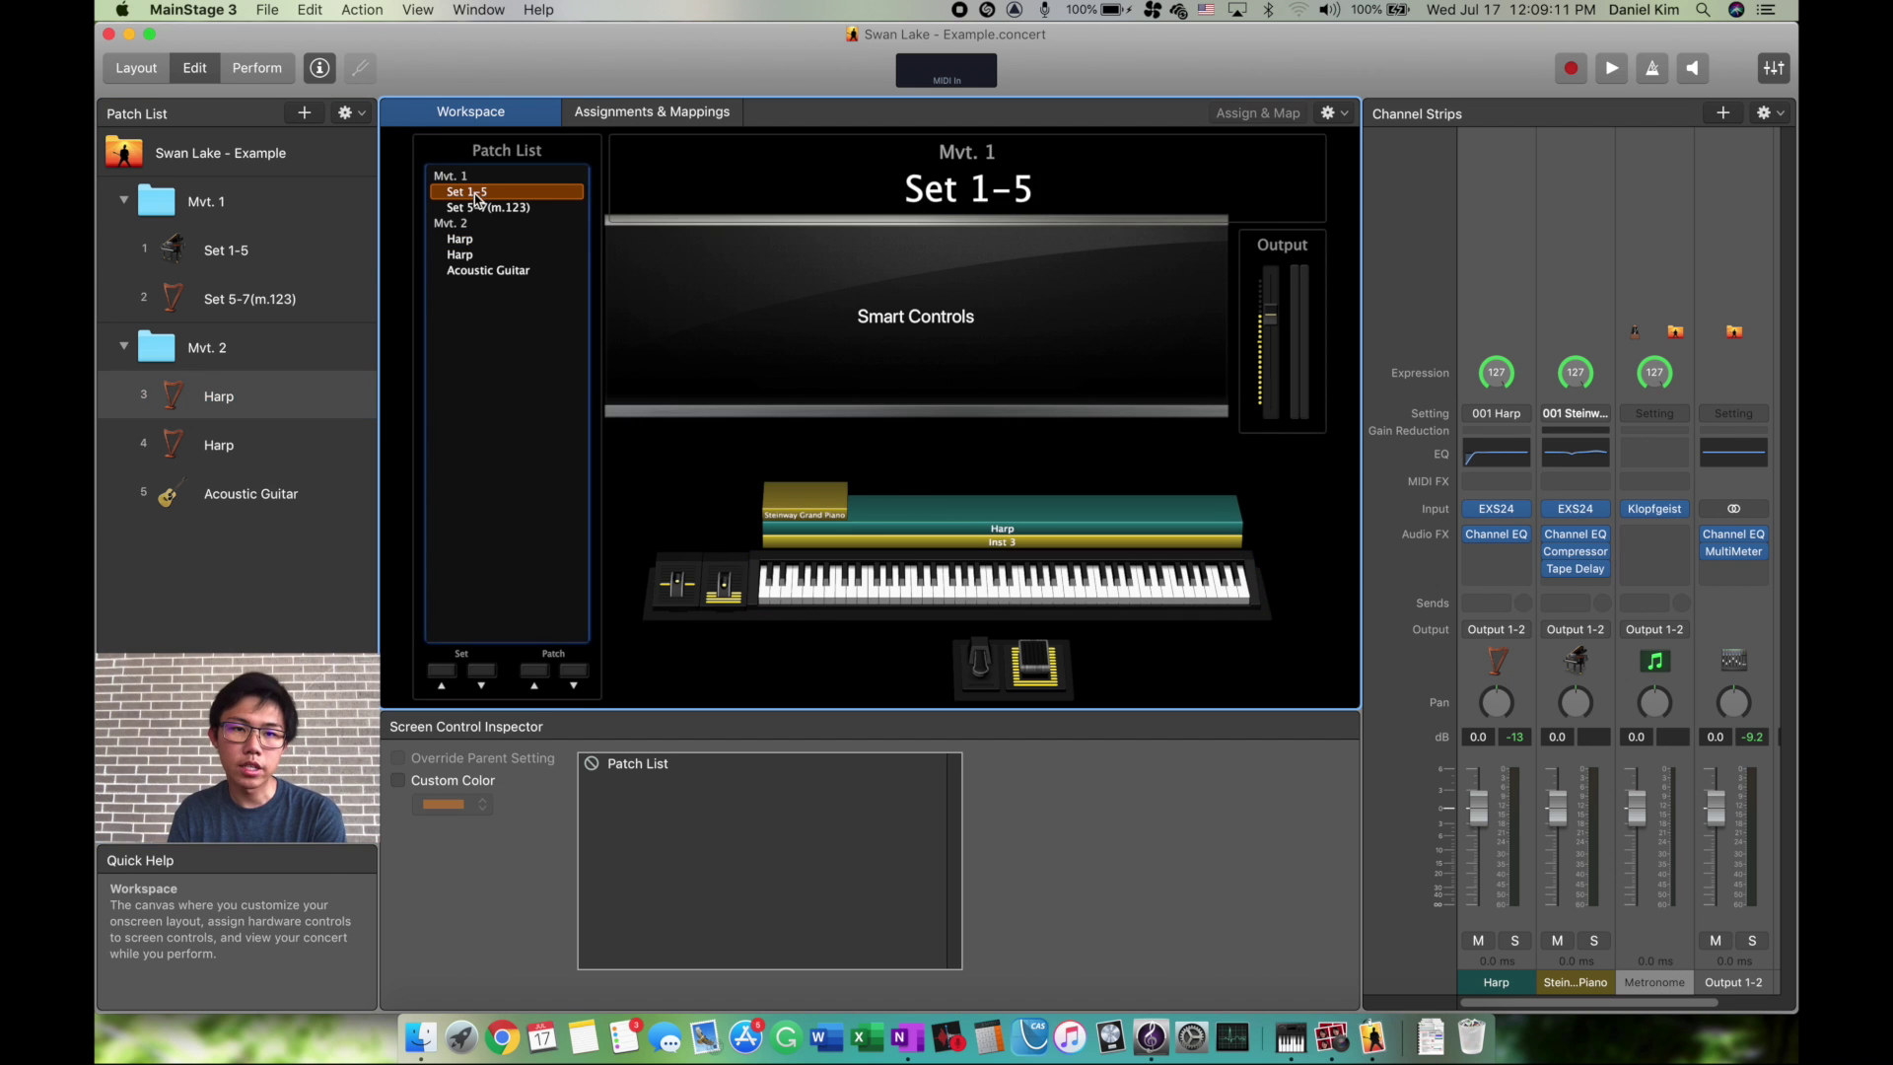
{"action": "left_click", "coordinate": [480, 208]}
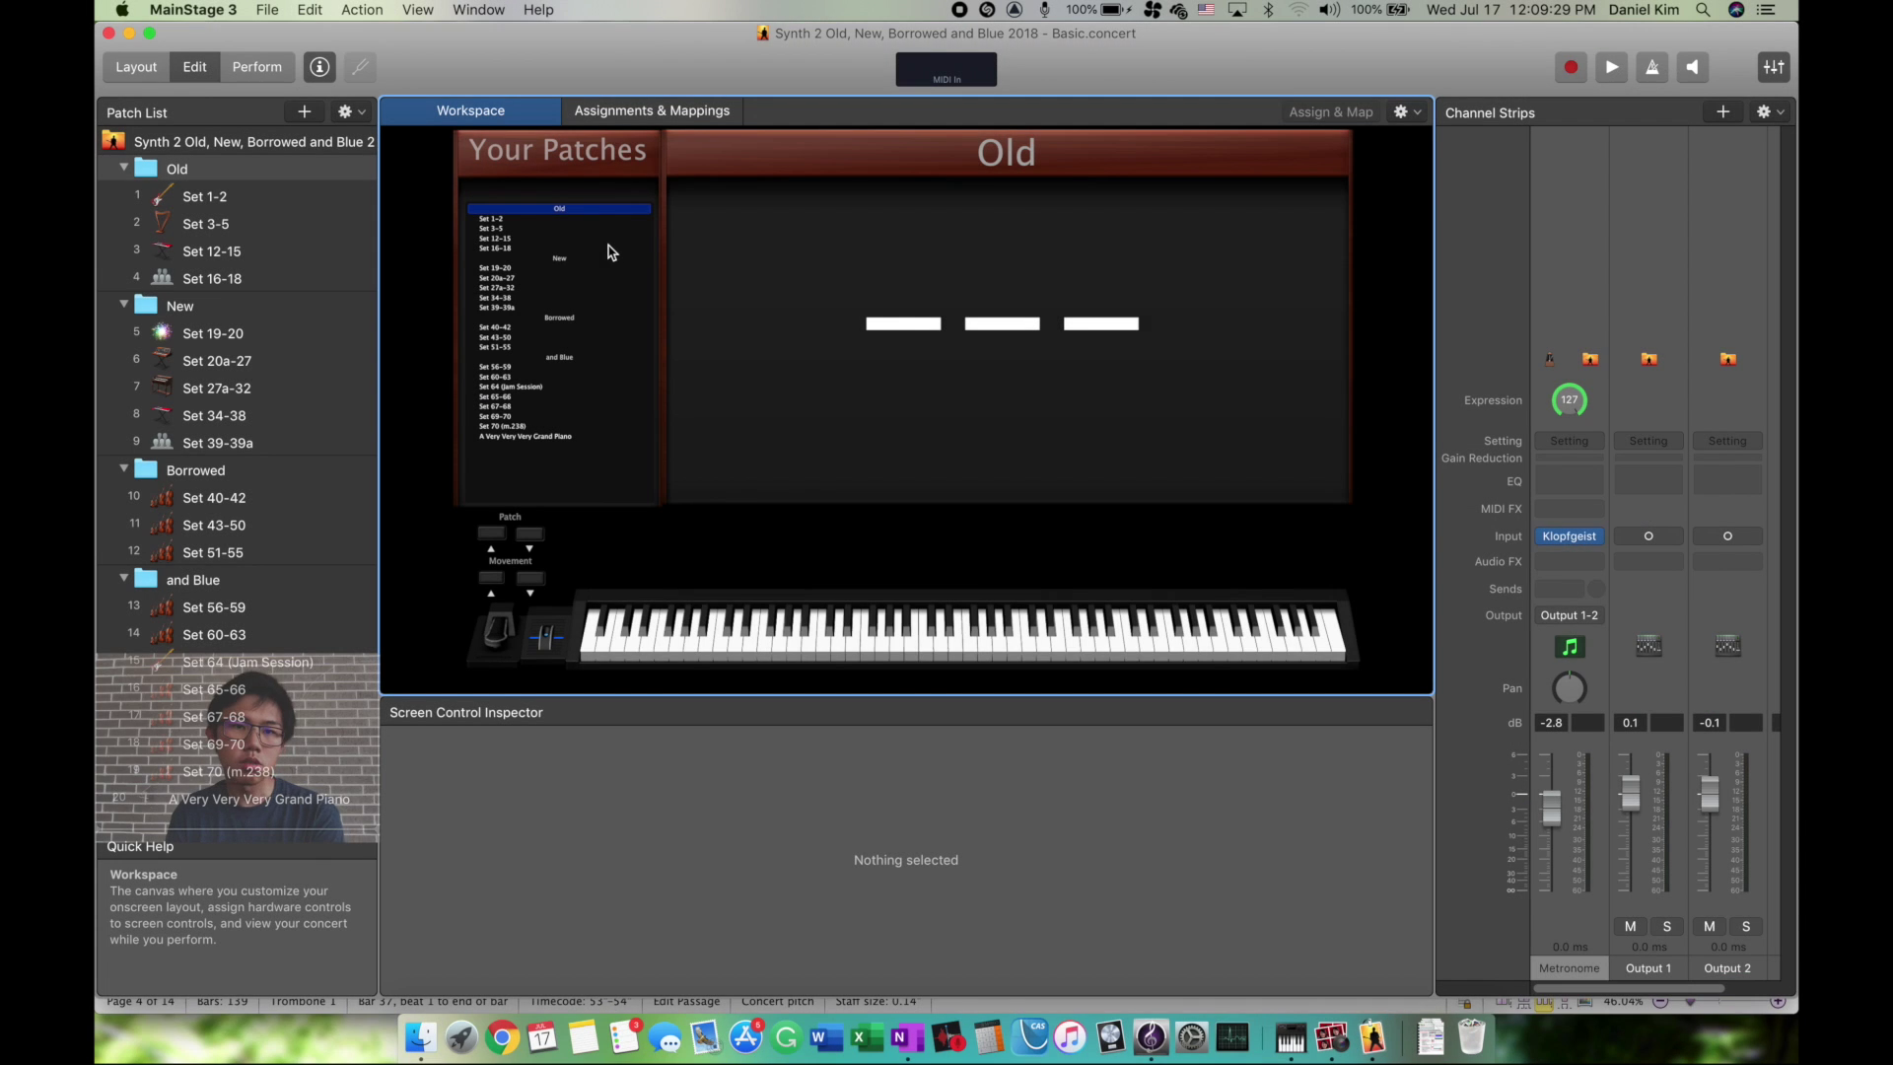
{"action": "left_click", "coordinate": [528, 232]}
{"action": "left_click", "coordinate": [820, 150]}
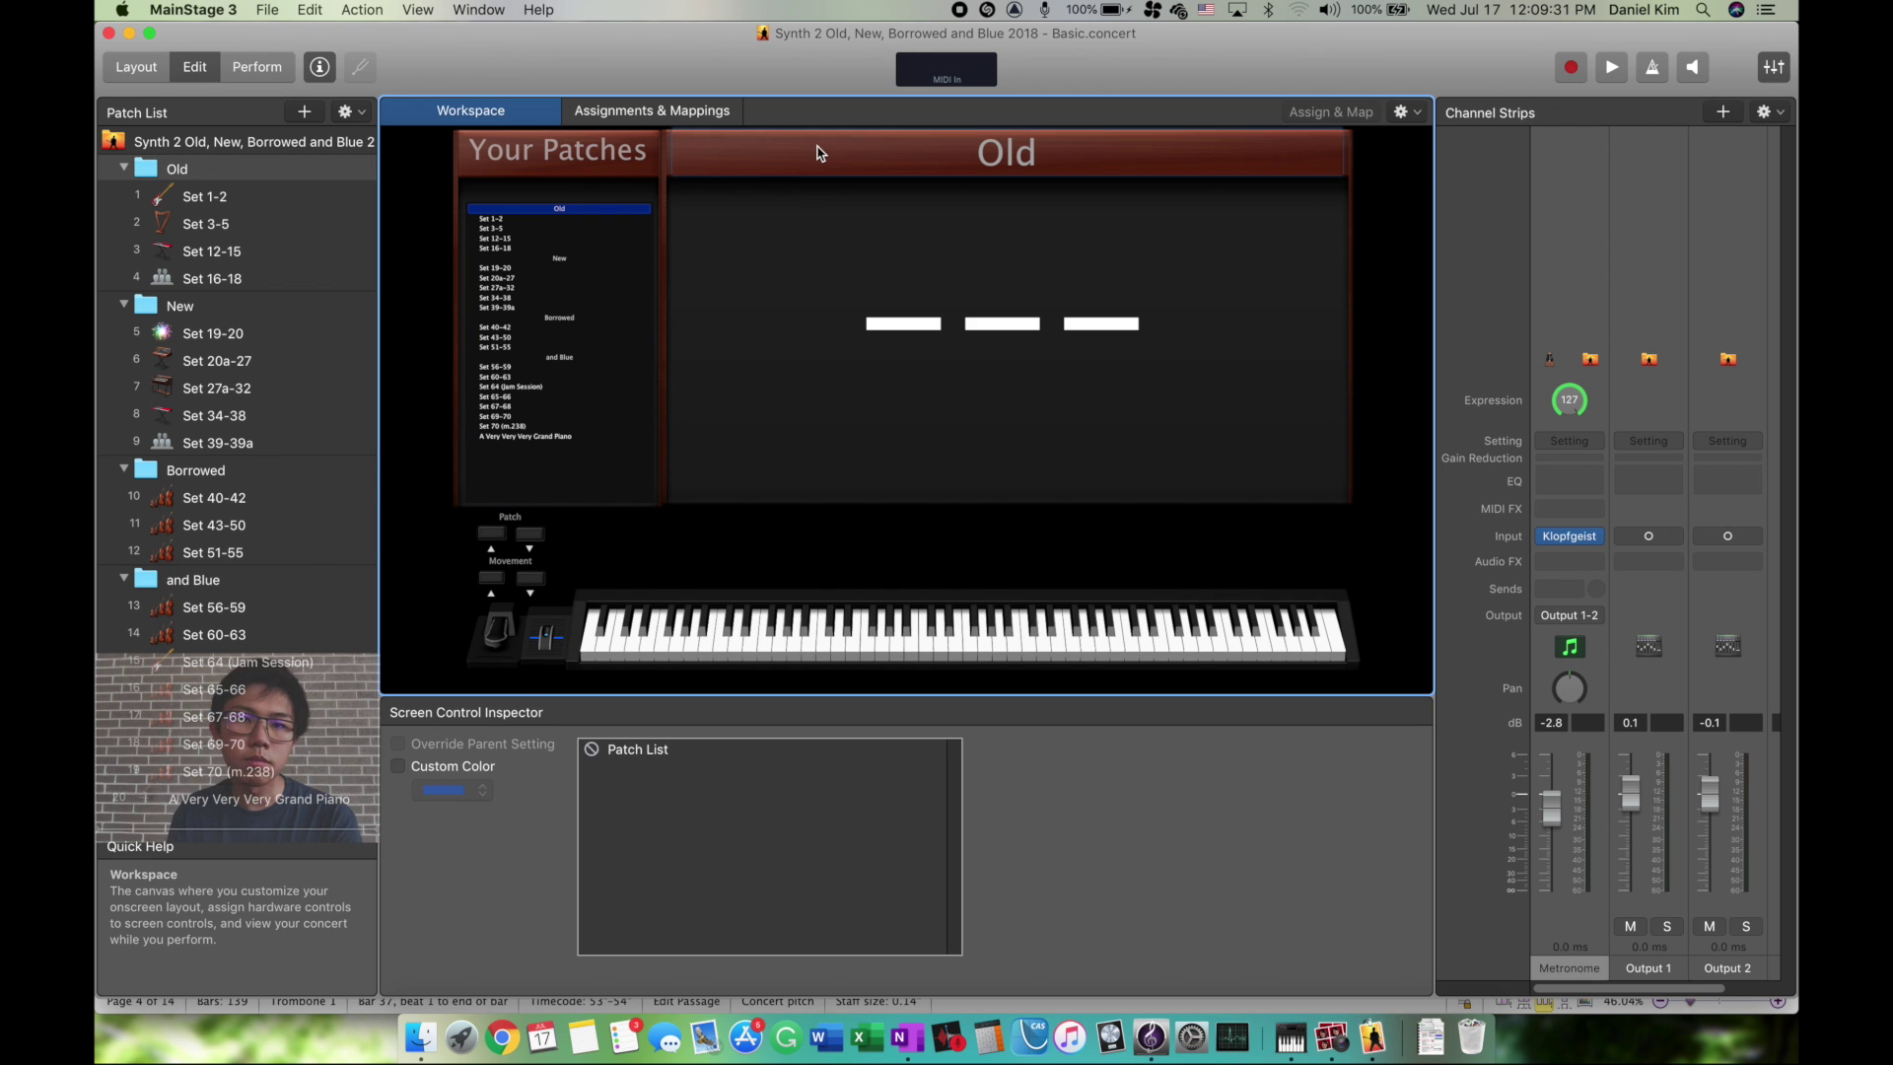
{"action": "left_click", "coordinate": [572, 161]}
Give the patch list panel a light blue Background, then return to Edit mode
{"action": "left_click", "coordinate": [878, 178]}
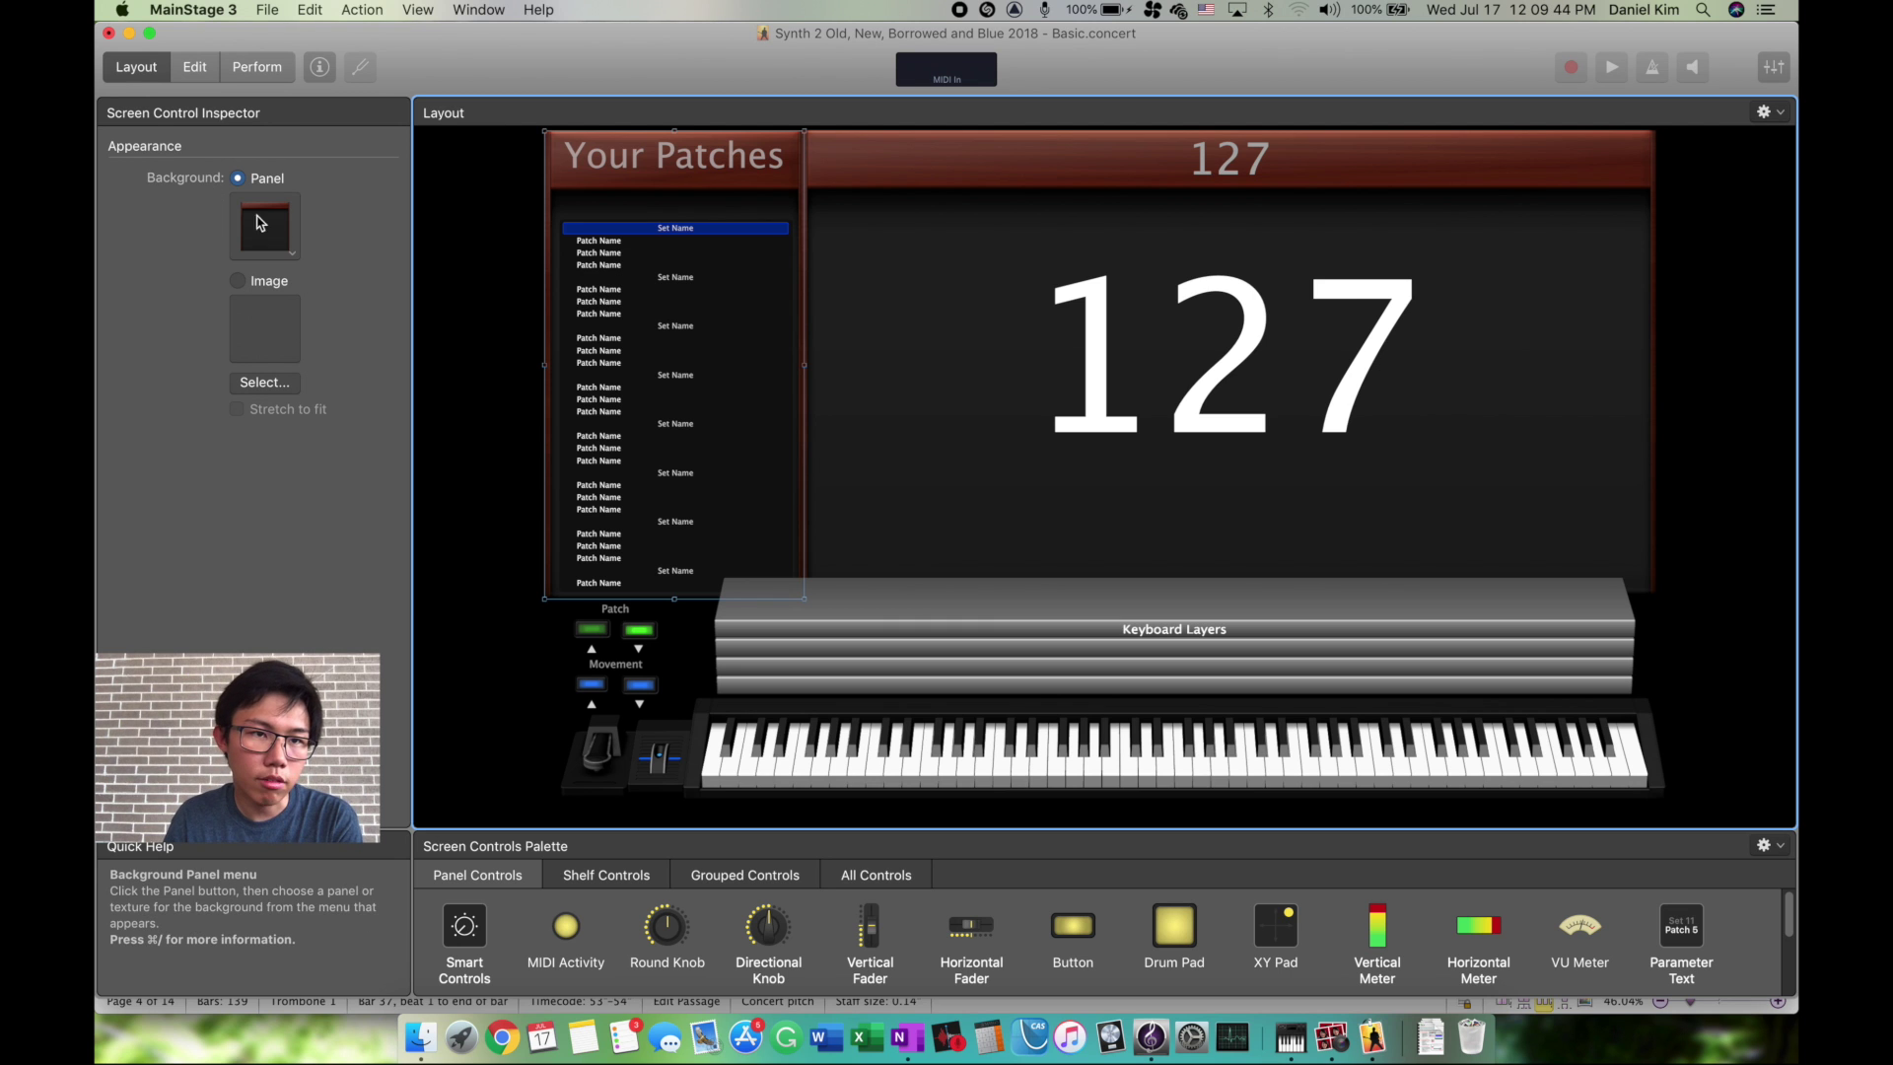
{"action": "left_click", "coordinate": [284, 244]}
{"action": "left_click", "coordinate": [395, 292]}
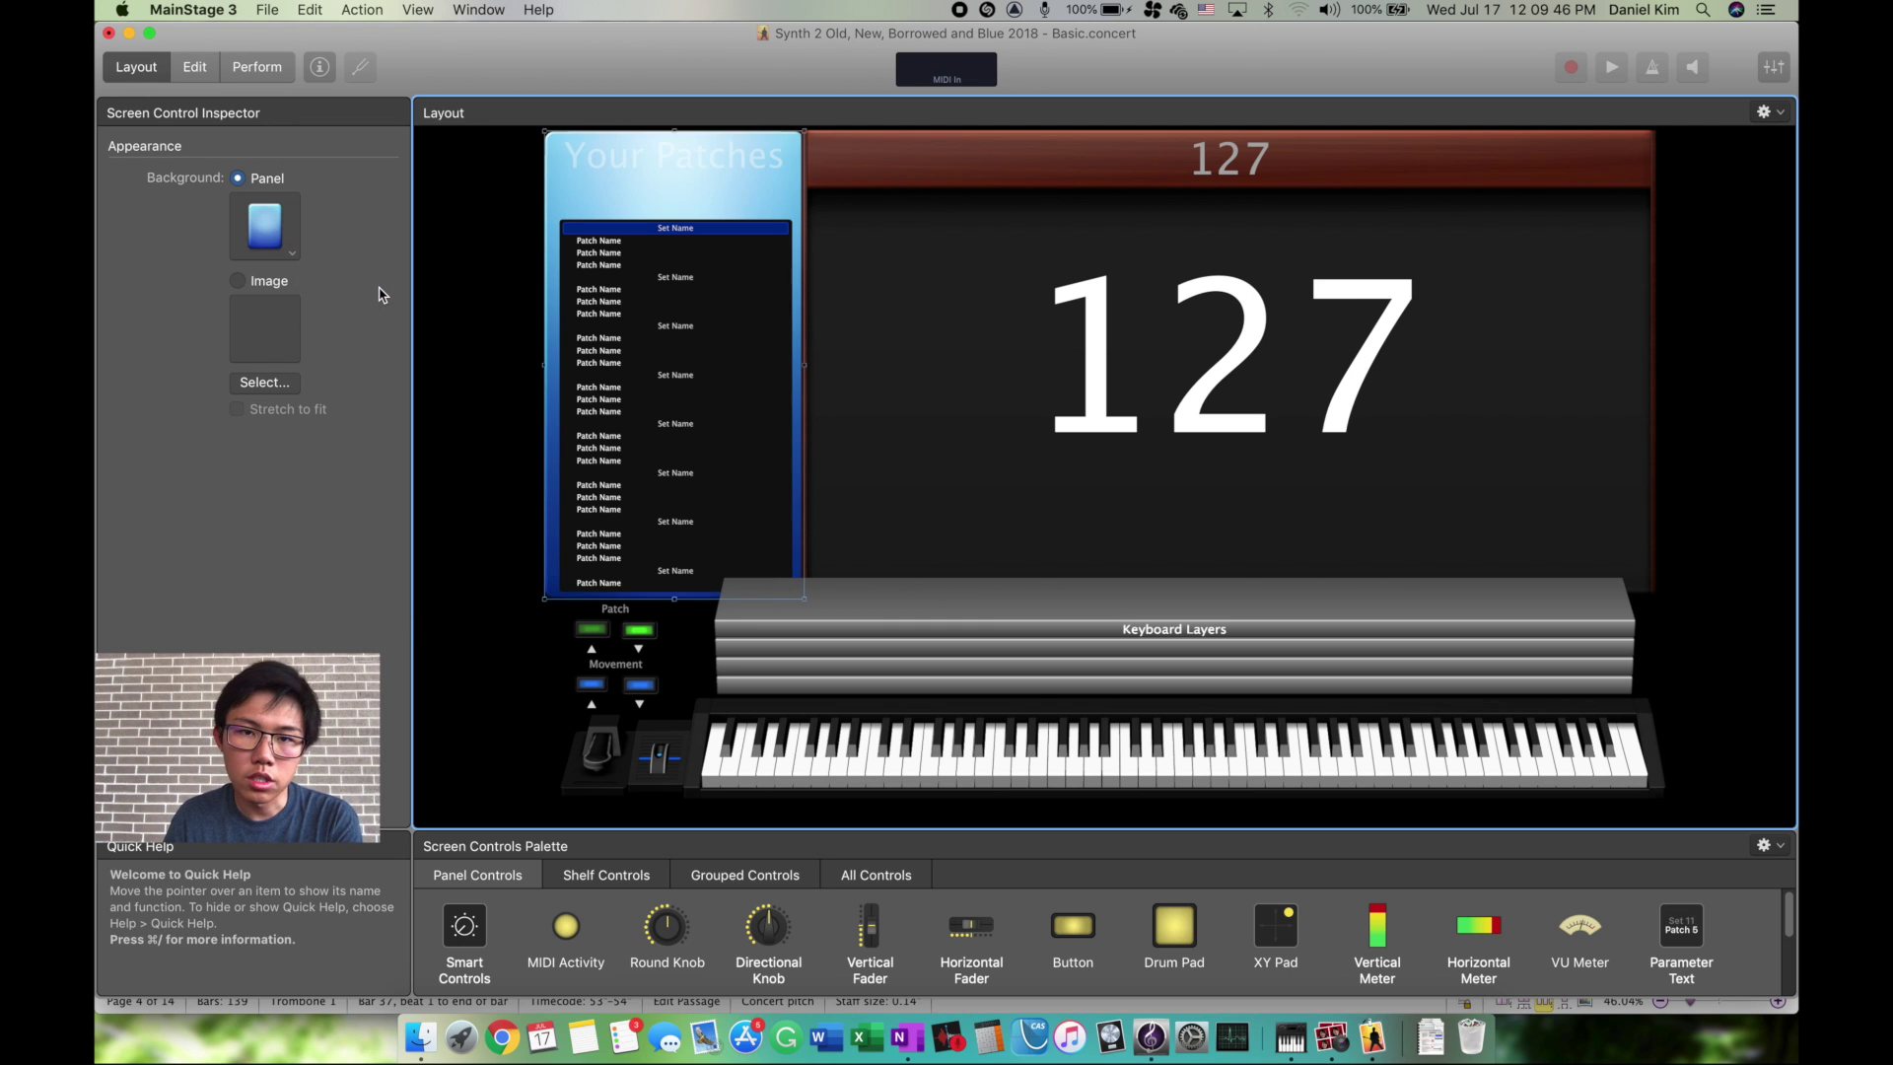
{"action": "left_click", "coordinate": [443, 269]}
{"action": "left_click", "coordinate": [196, 66]}
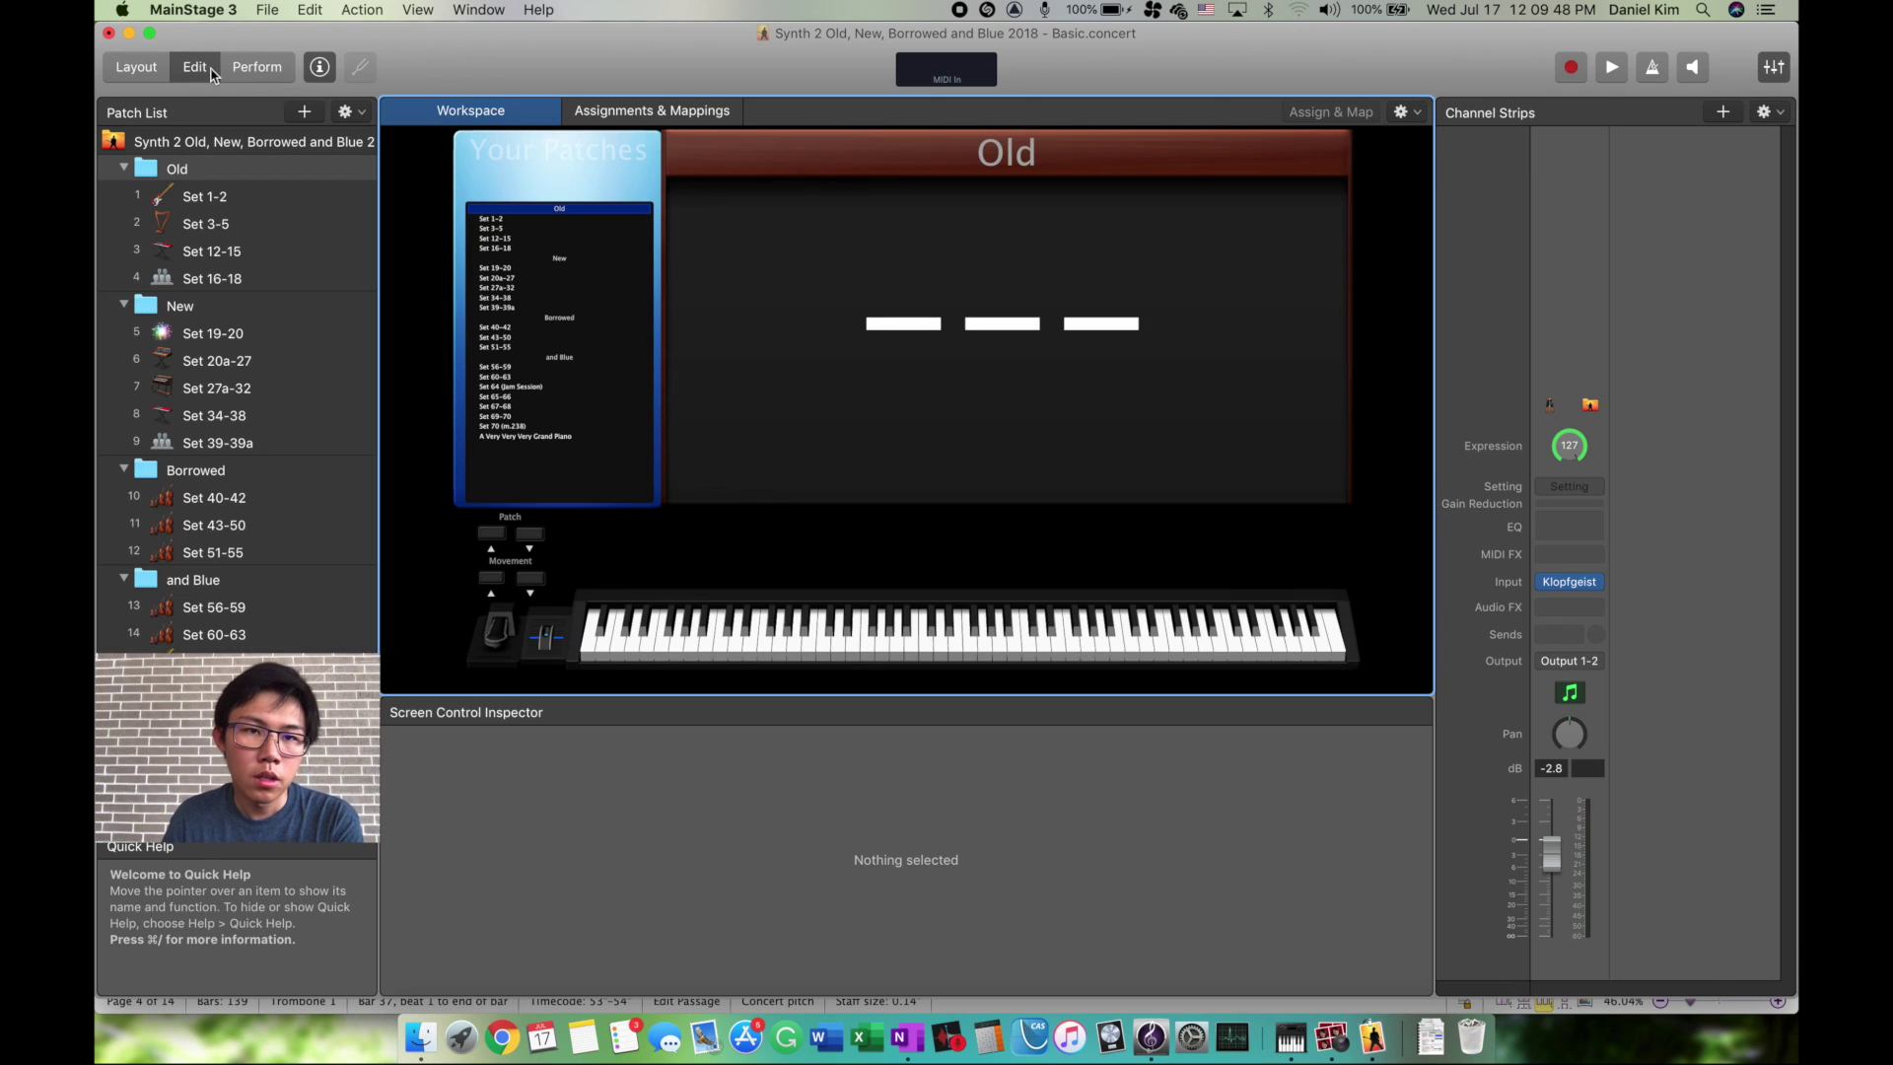
Inspect the patch list, on-screen keyboard, expression pedal and up-arrow screen controls
{"action": "left_click", "coordinate": [835, 401]}
{"action": "left_click", "coordinate": [648, 604]}
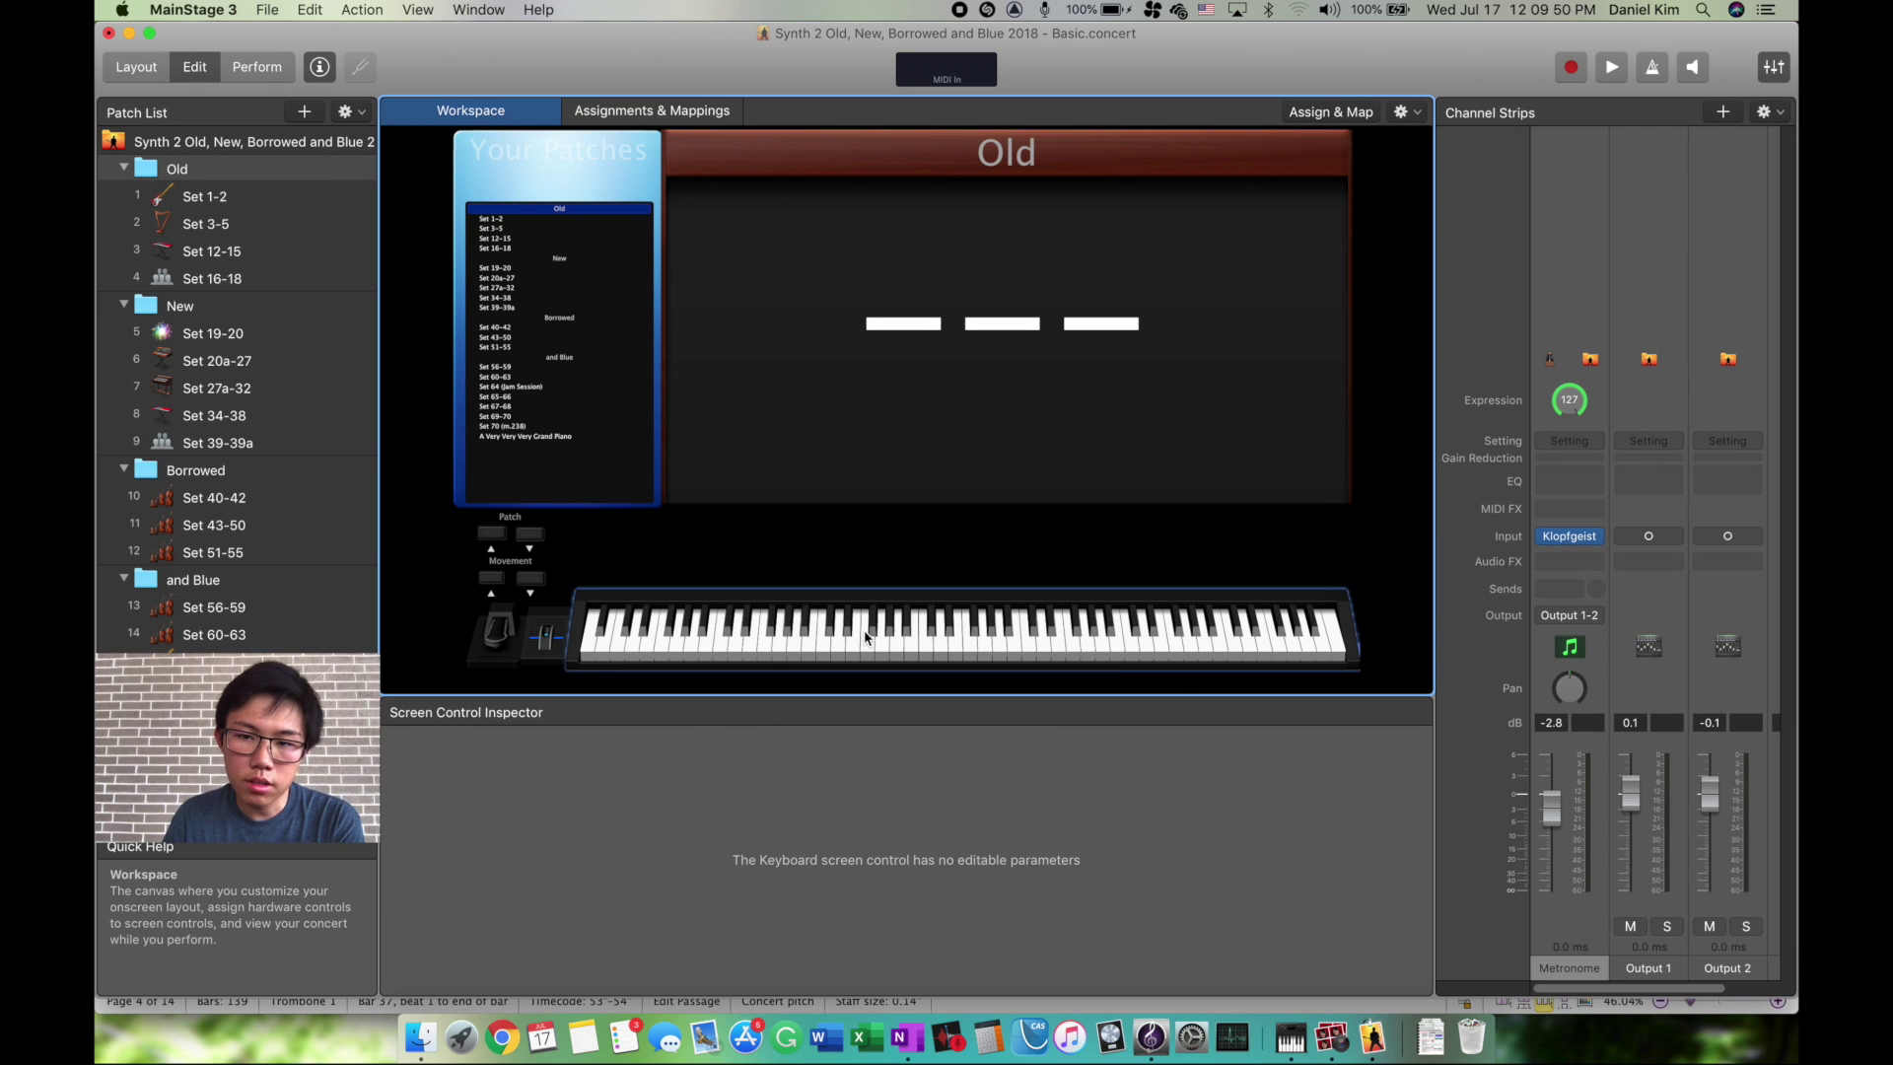
{"action": "left_click", "coordinate": [496, 623]}
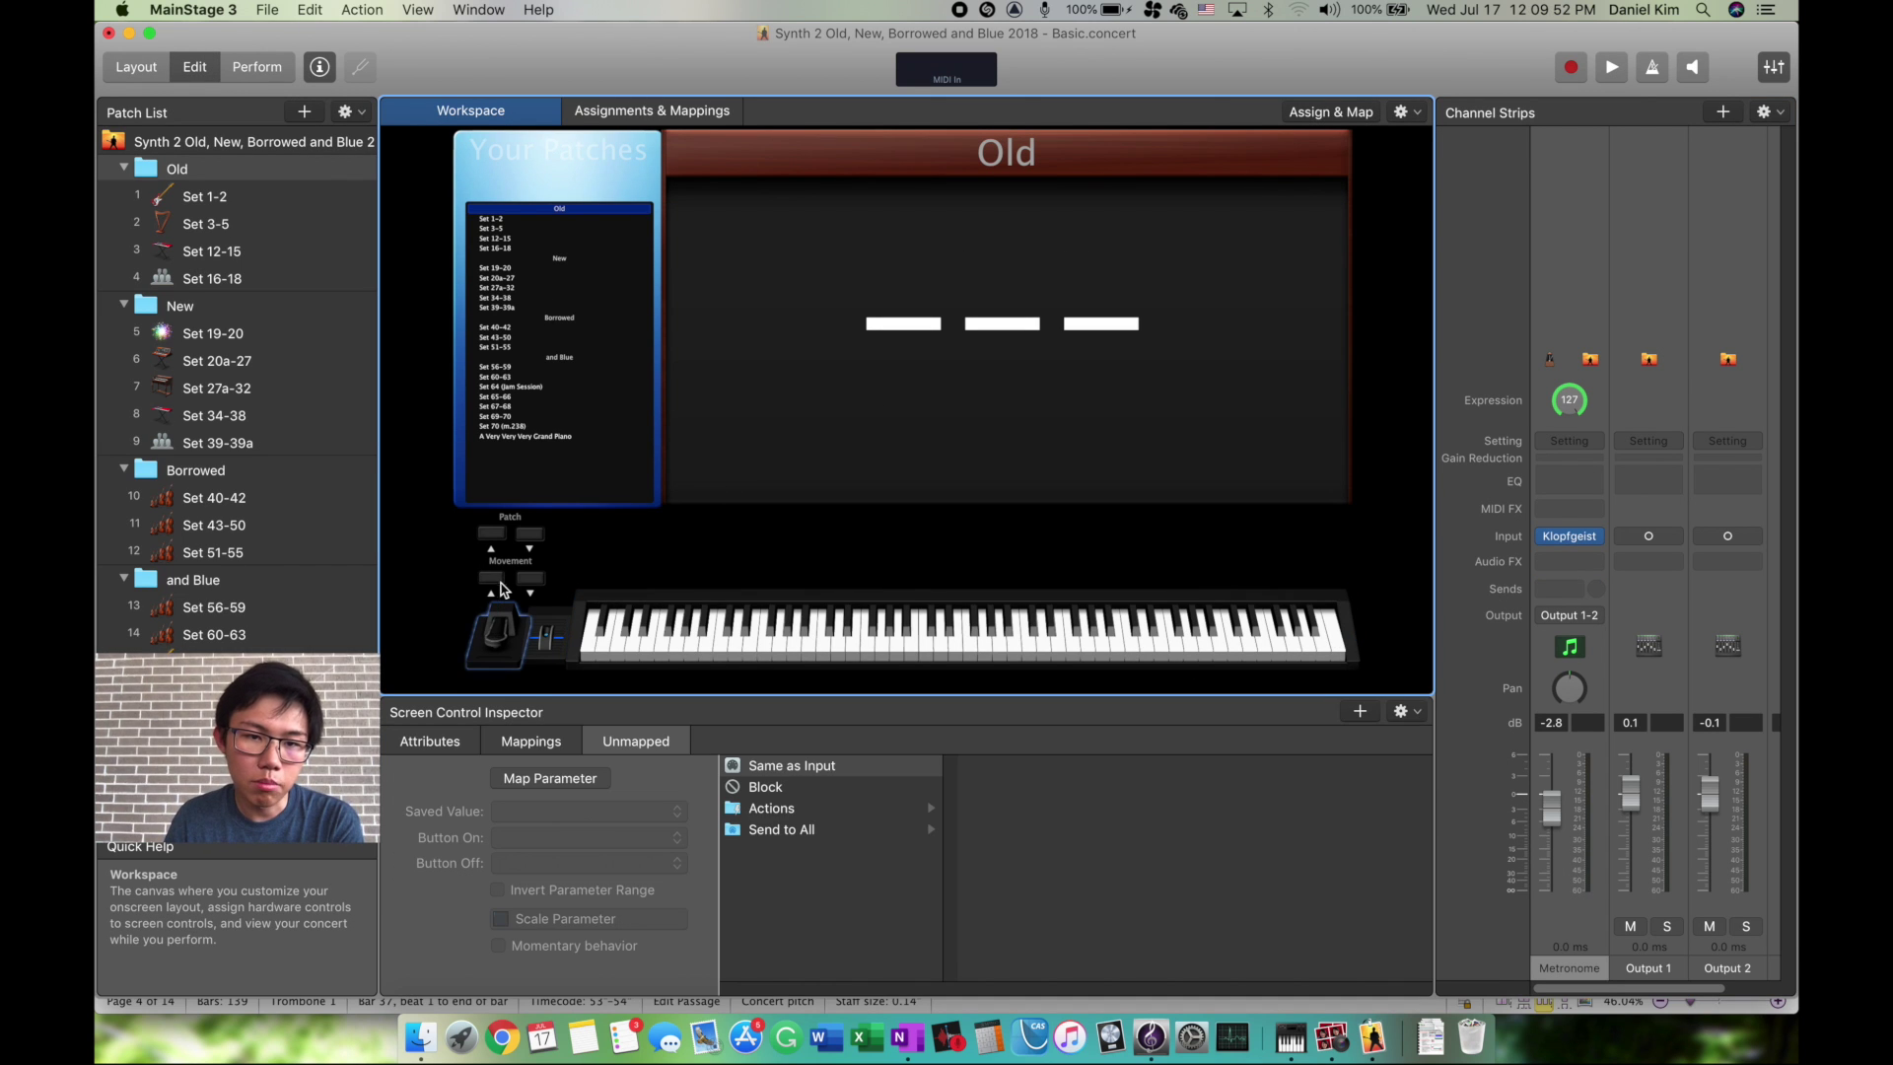
{"action": "left_click", "coordinate": [492, 580]}
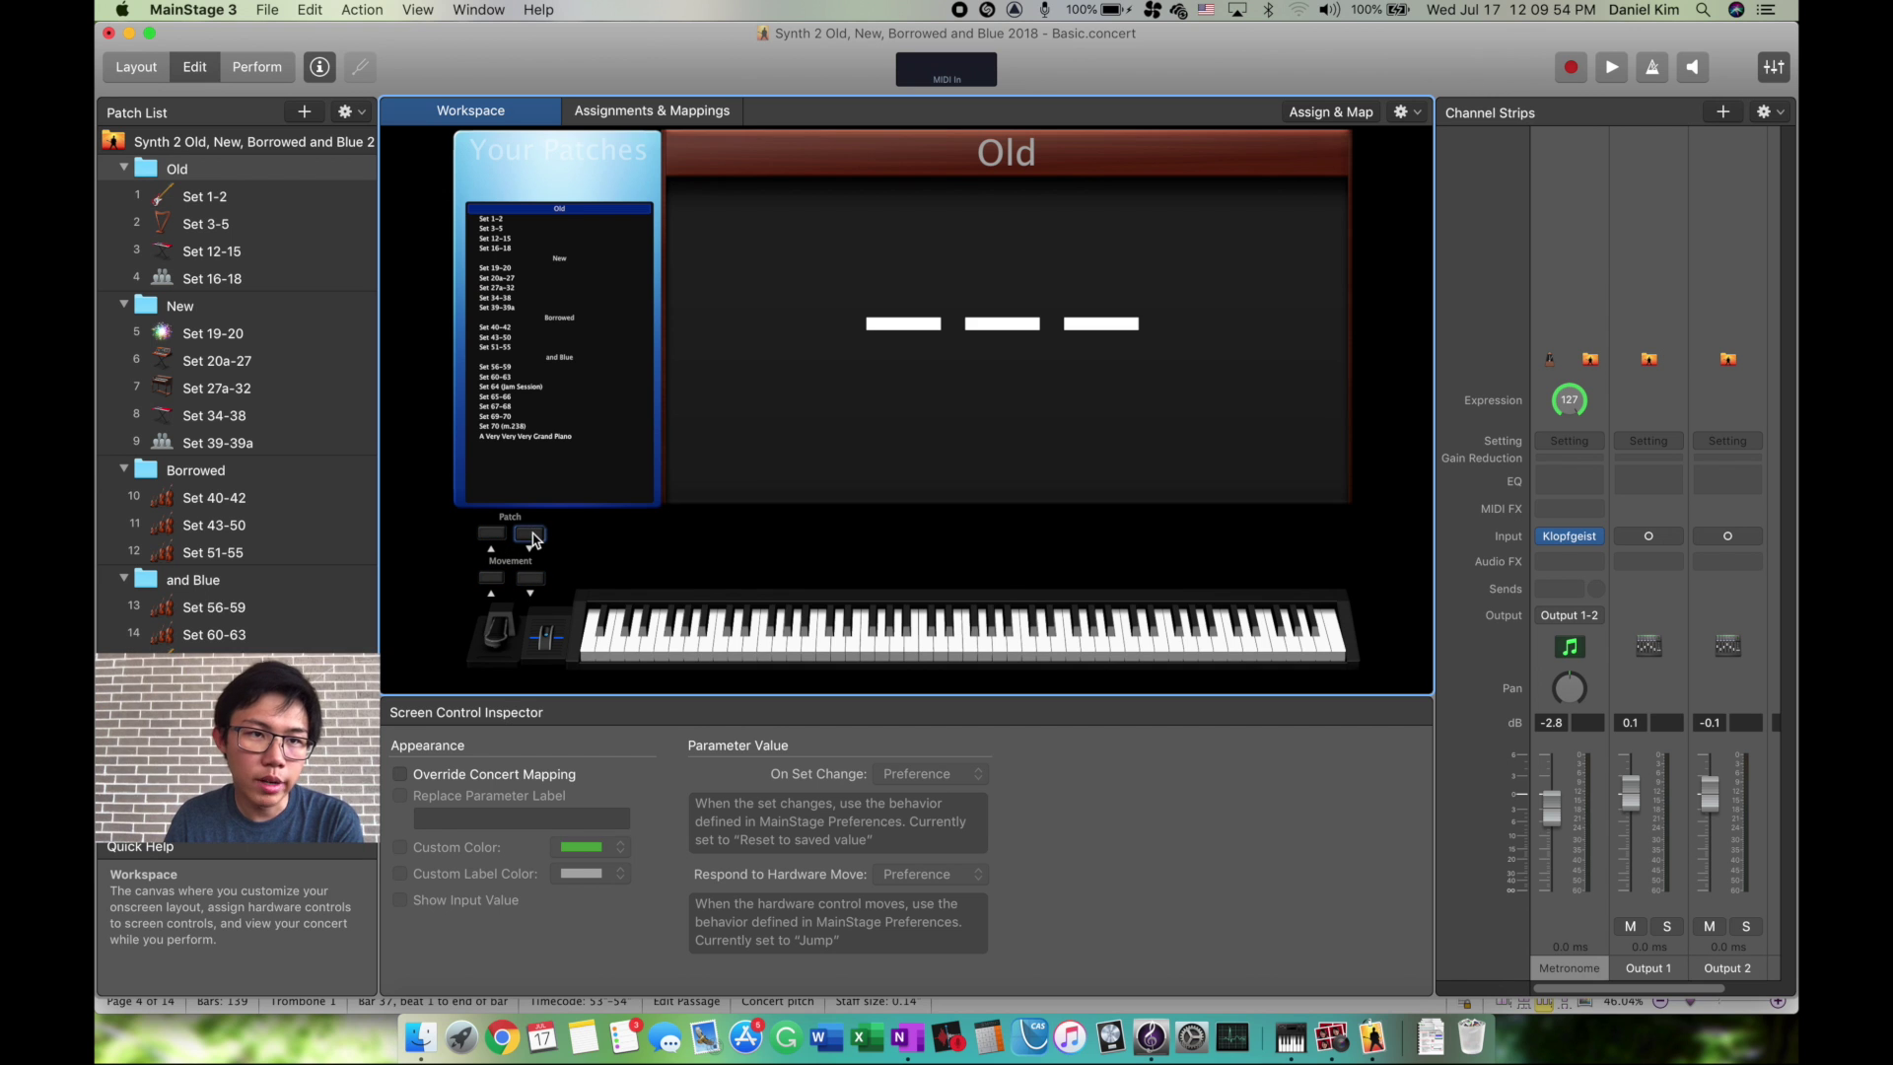
{"action": "left_click", "coordinate": [591, 538]}
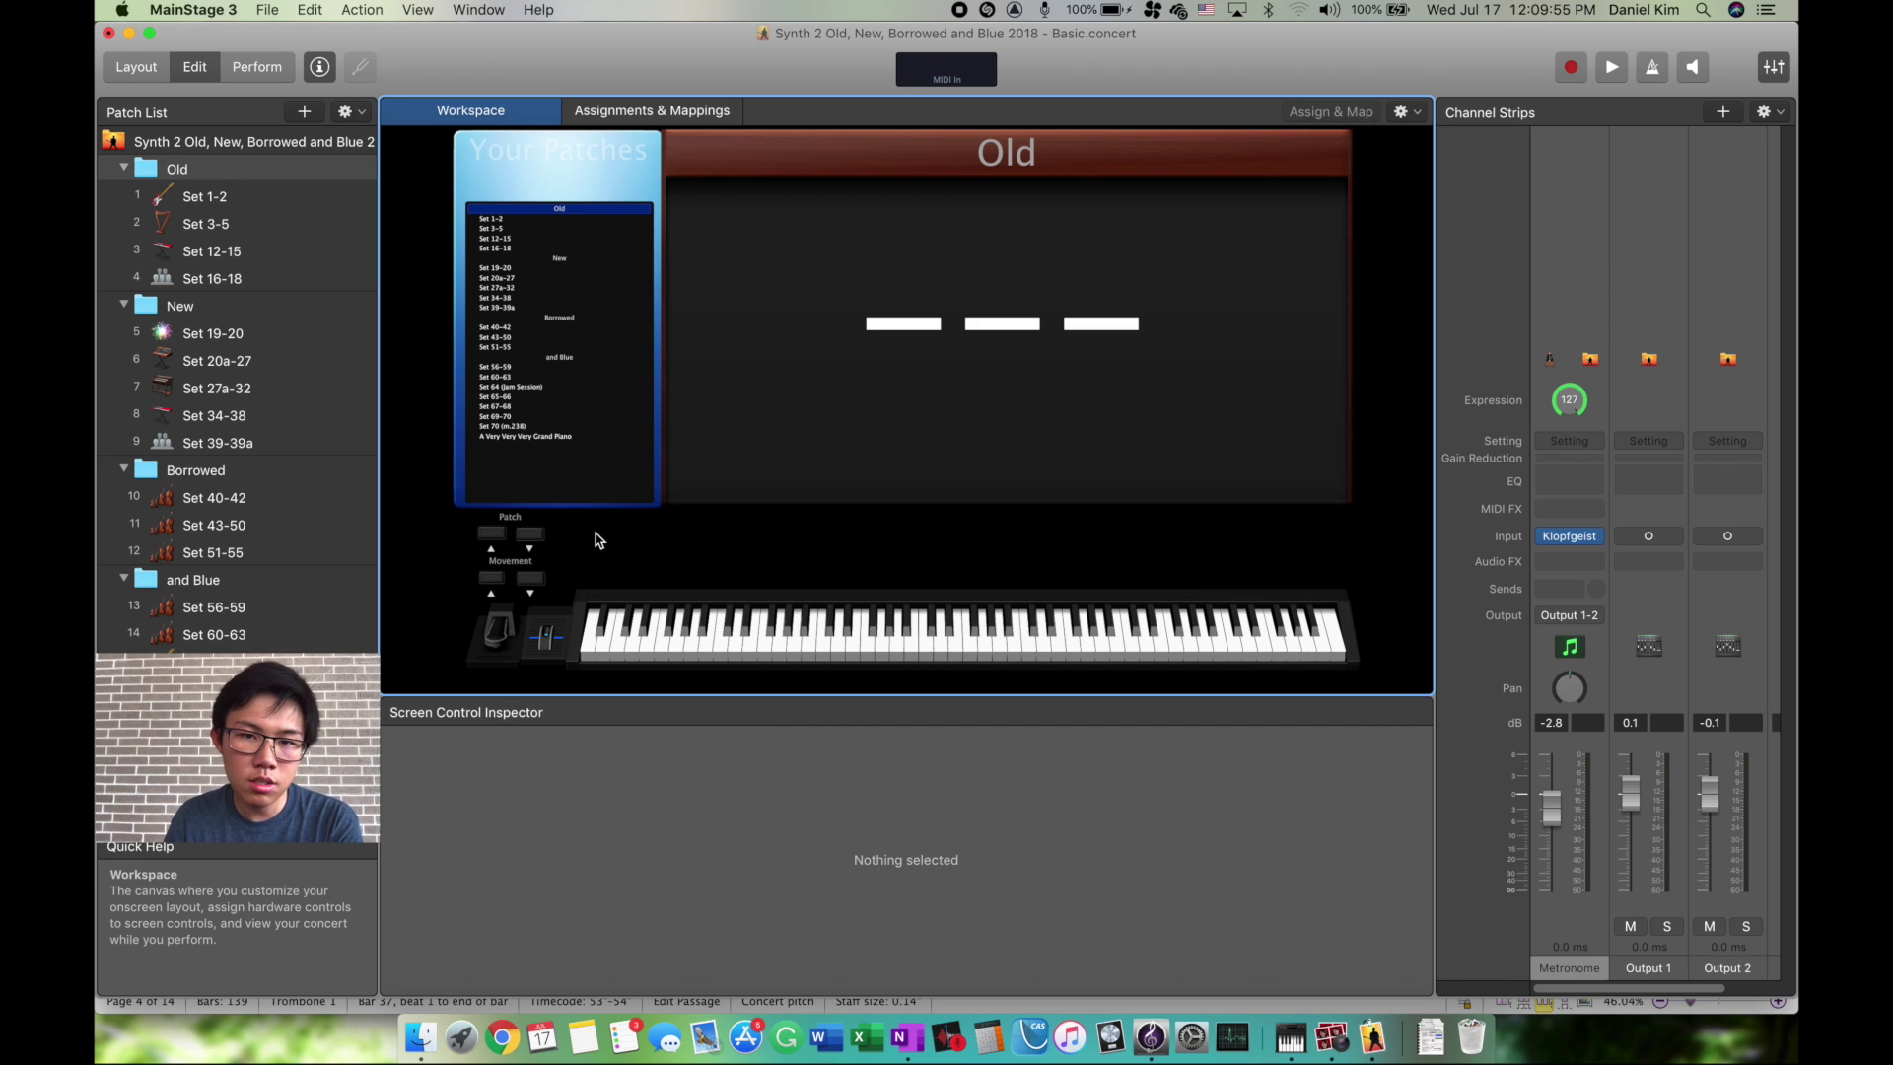
Review the Assignments & Mappings table's C6, D6 and Controller rows, then select Set 1-2
{"action": "left_click", "coordinate": [609, 114]}
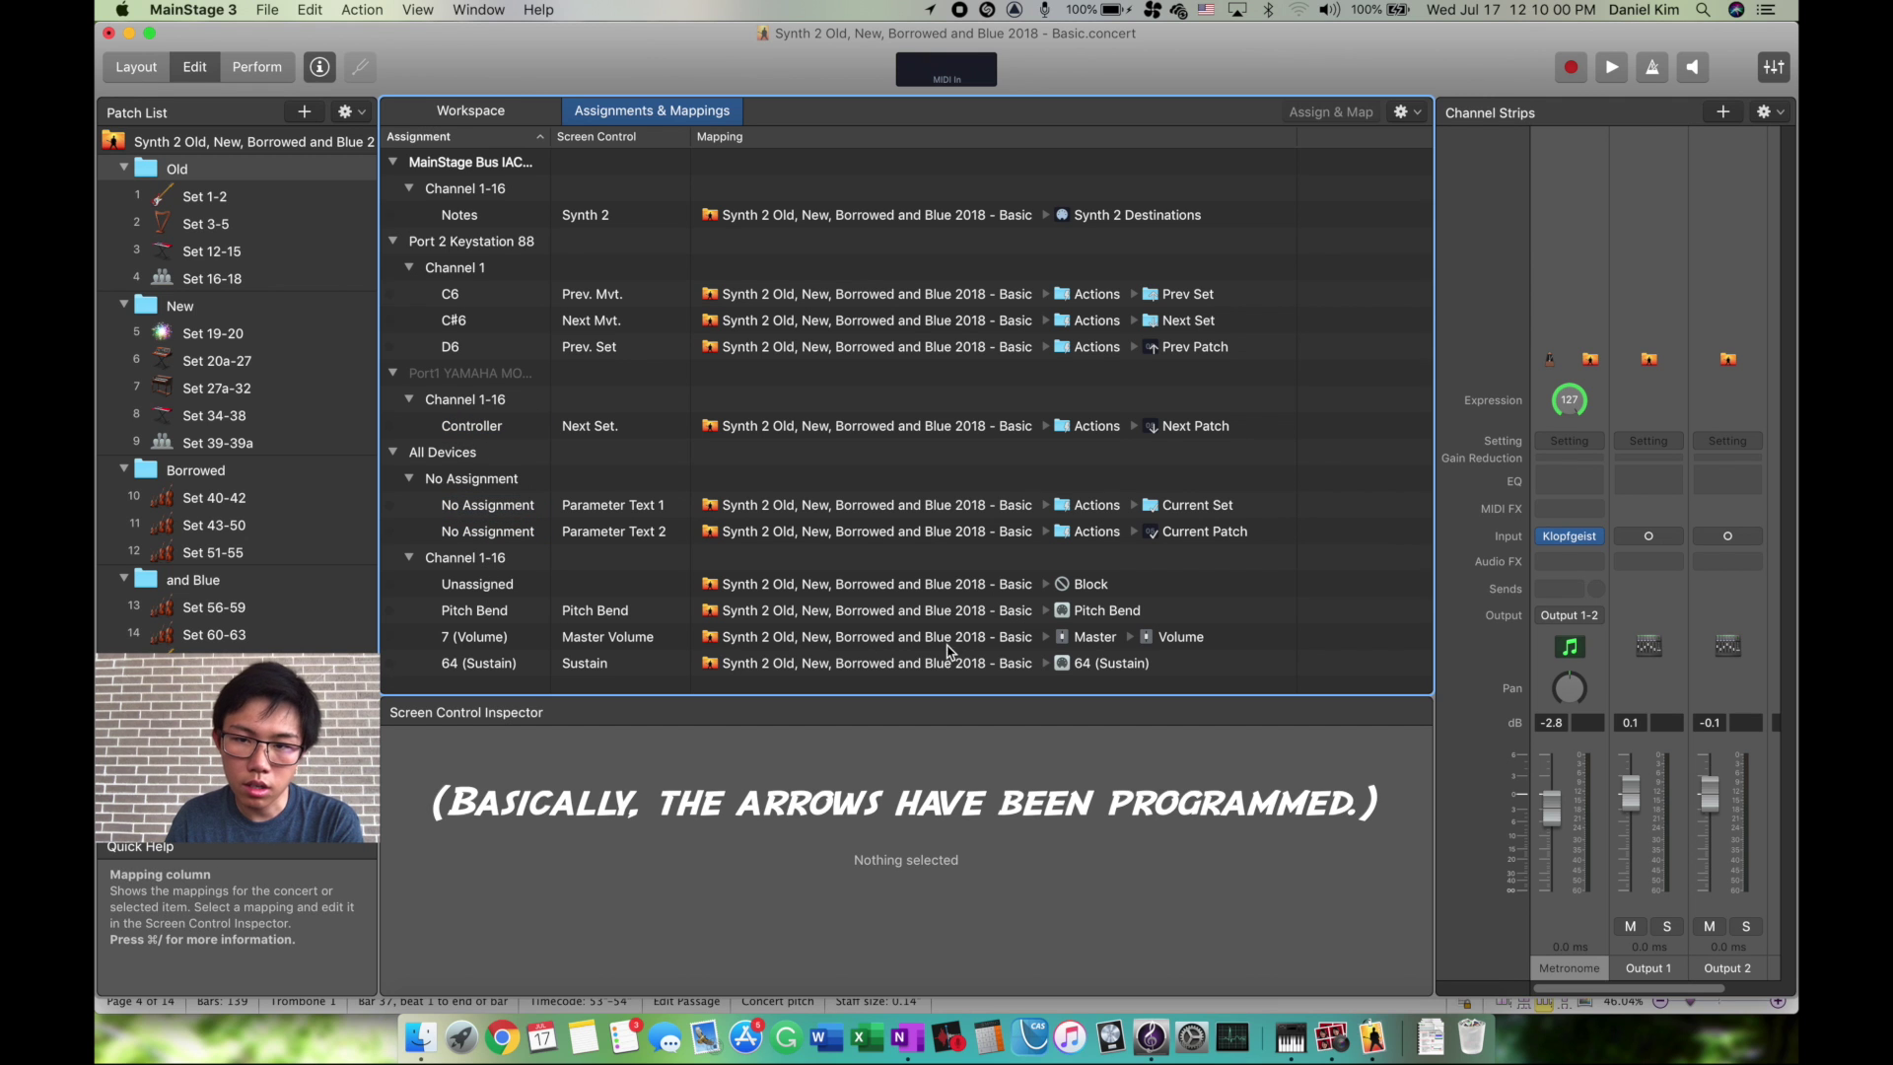
{"action": "left_click", "coordinate": [1134, 294]}
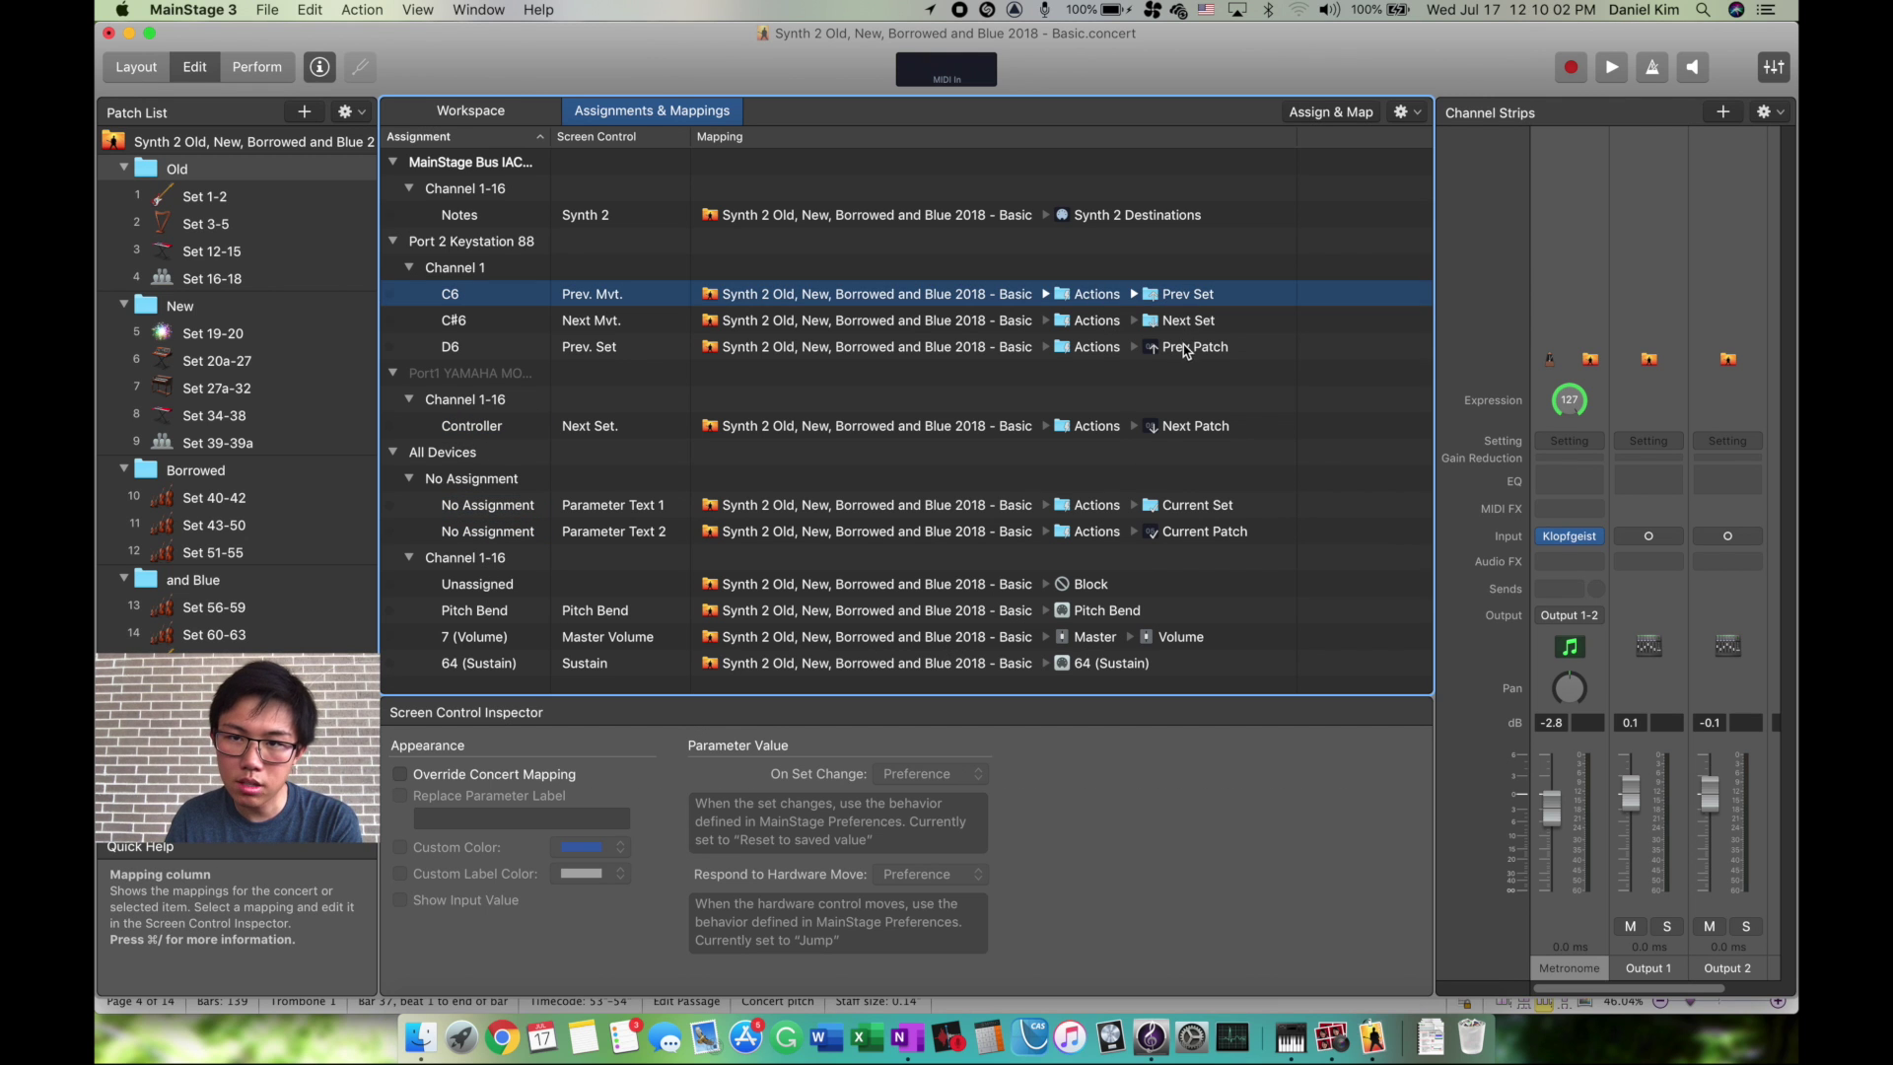
{"action": "left_click", "coordinate": [1186, 350]}
{"action": "left_click", "coordinate": [1158, 426]}
{"action": "left_click", "coordinate": [1159, 293]}
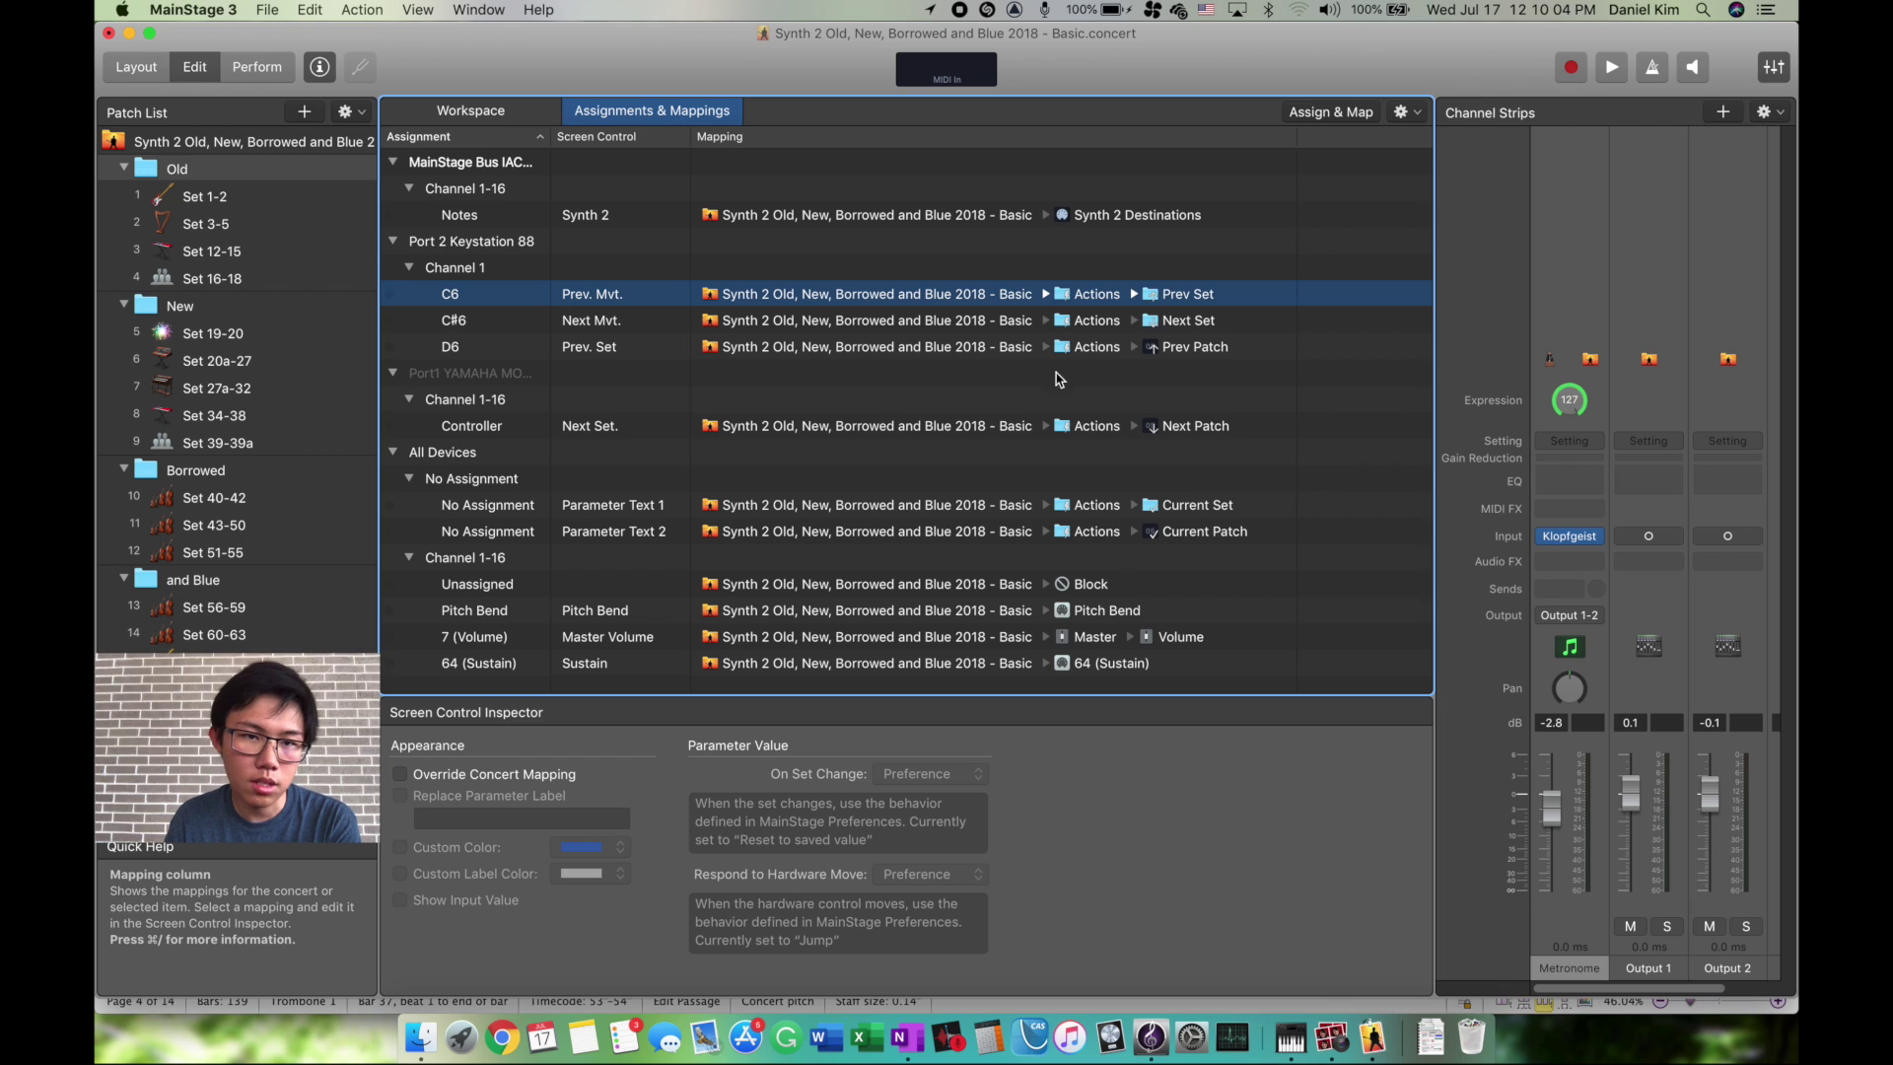
{"action": "left_click", "coordinate": [227, 194]}
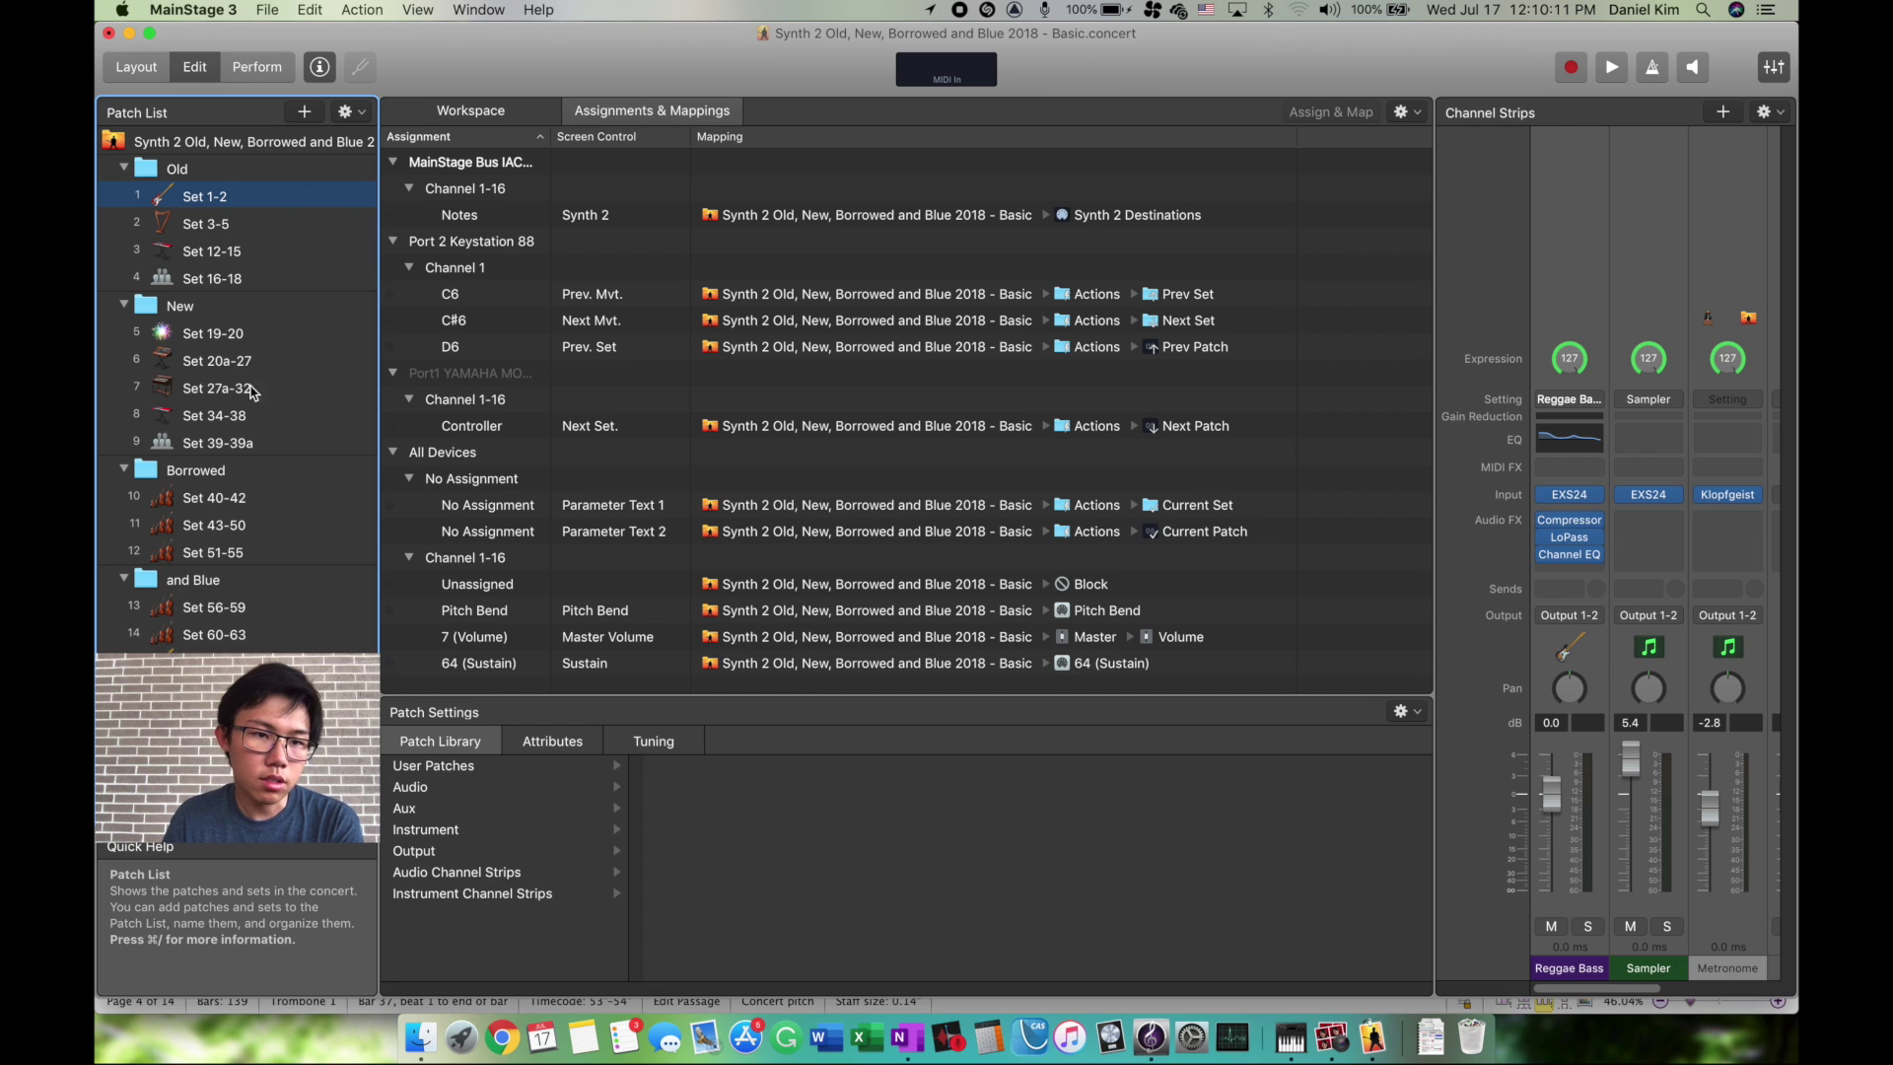
In the Workspace, step through Sets 3-5, 12-15, 16-18, 19-20, 20a-27, 27a-32 and 39-39a
{"action": "left_click", "coordinate": [212, 225]}
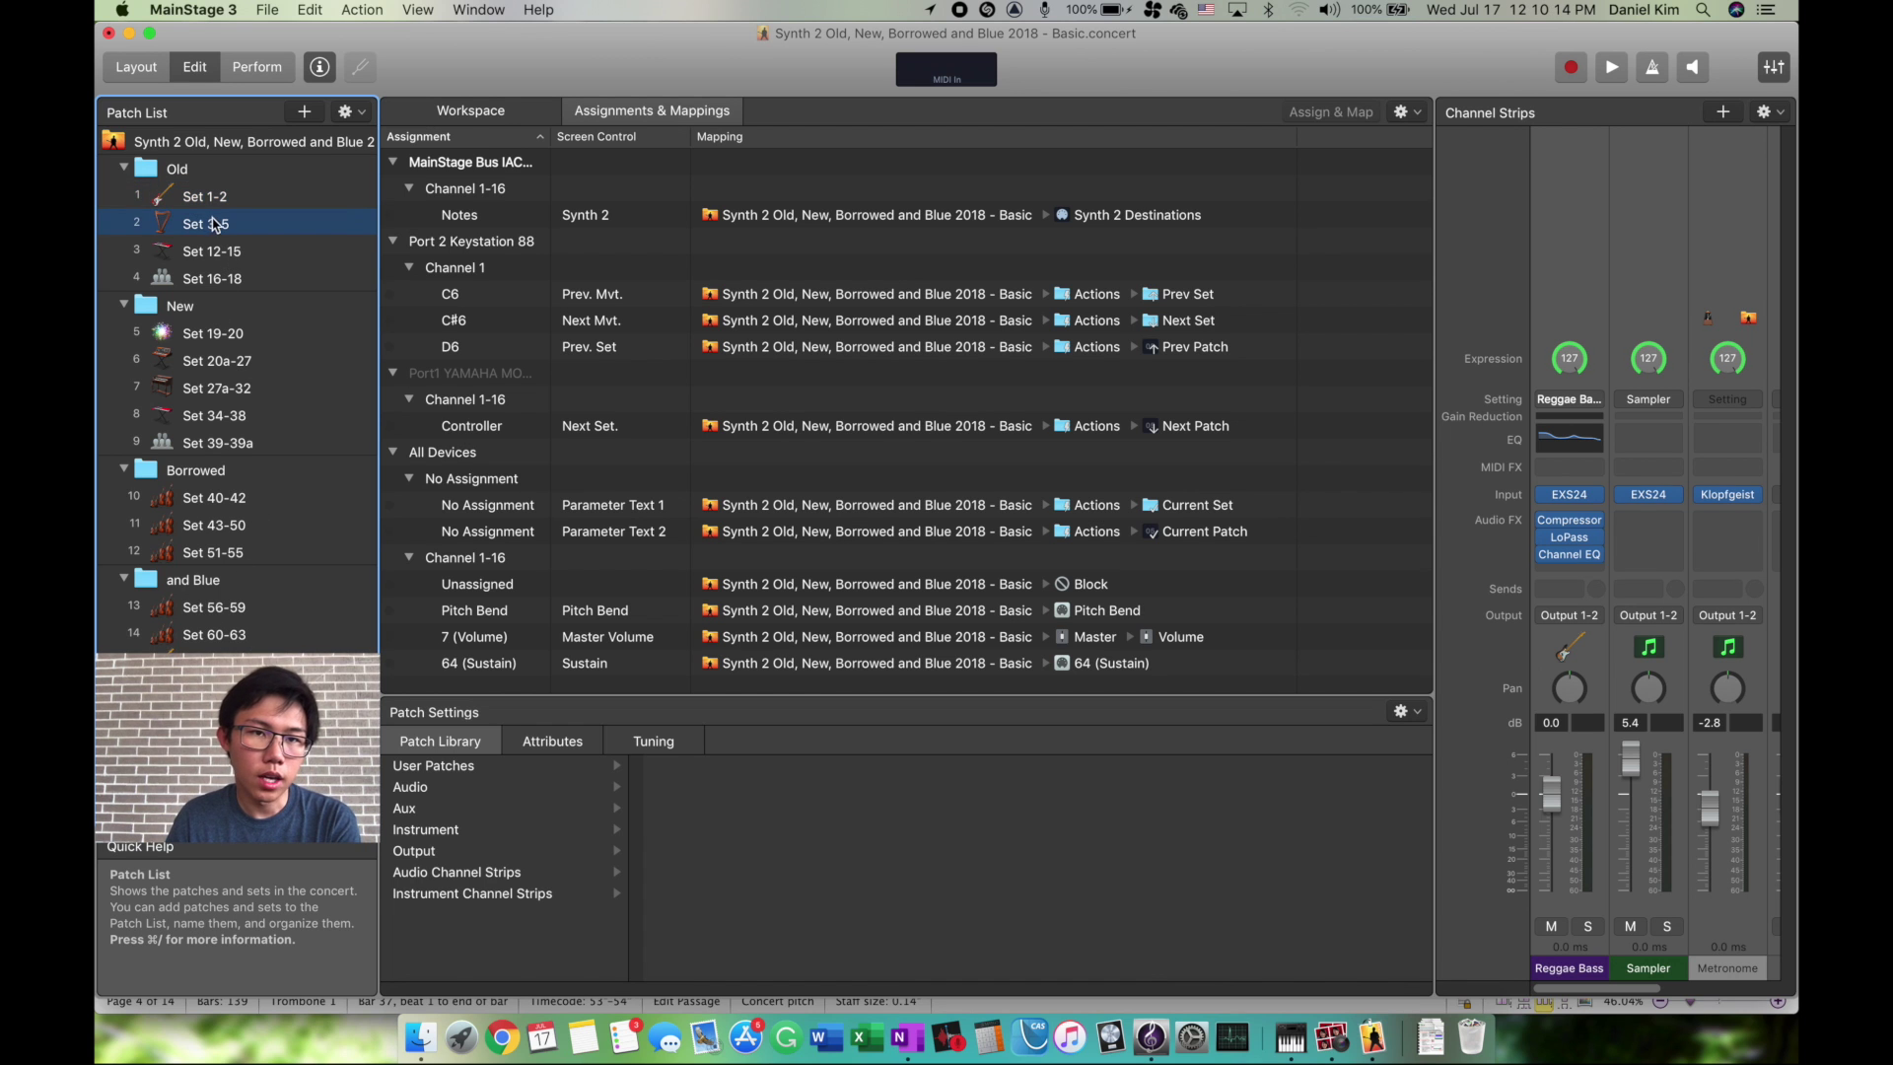
{"action": "left_click", "coordinate": [487, 114]}
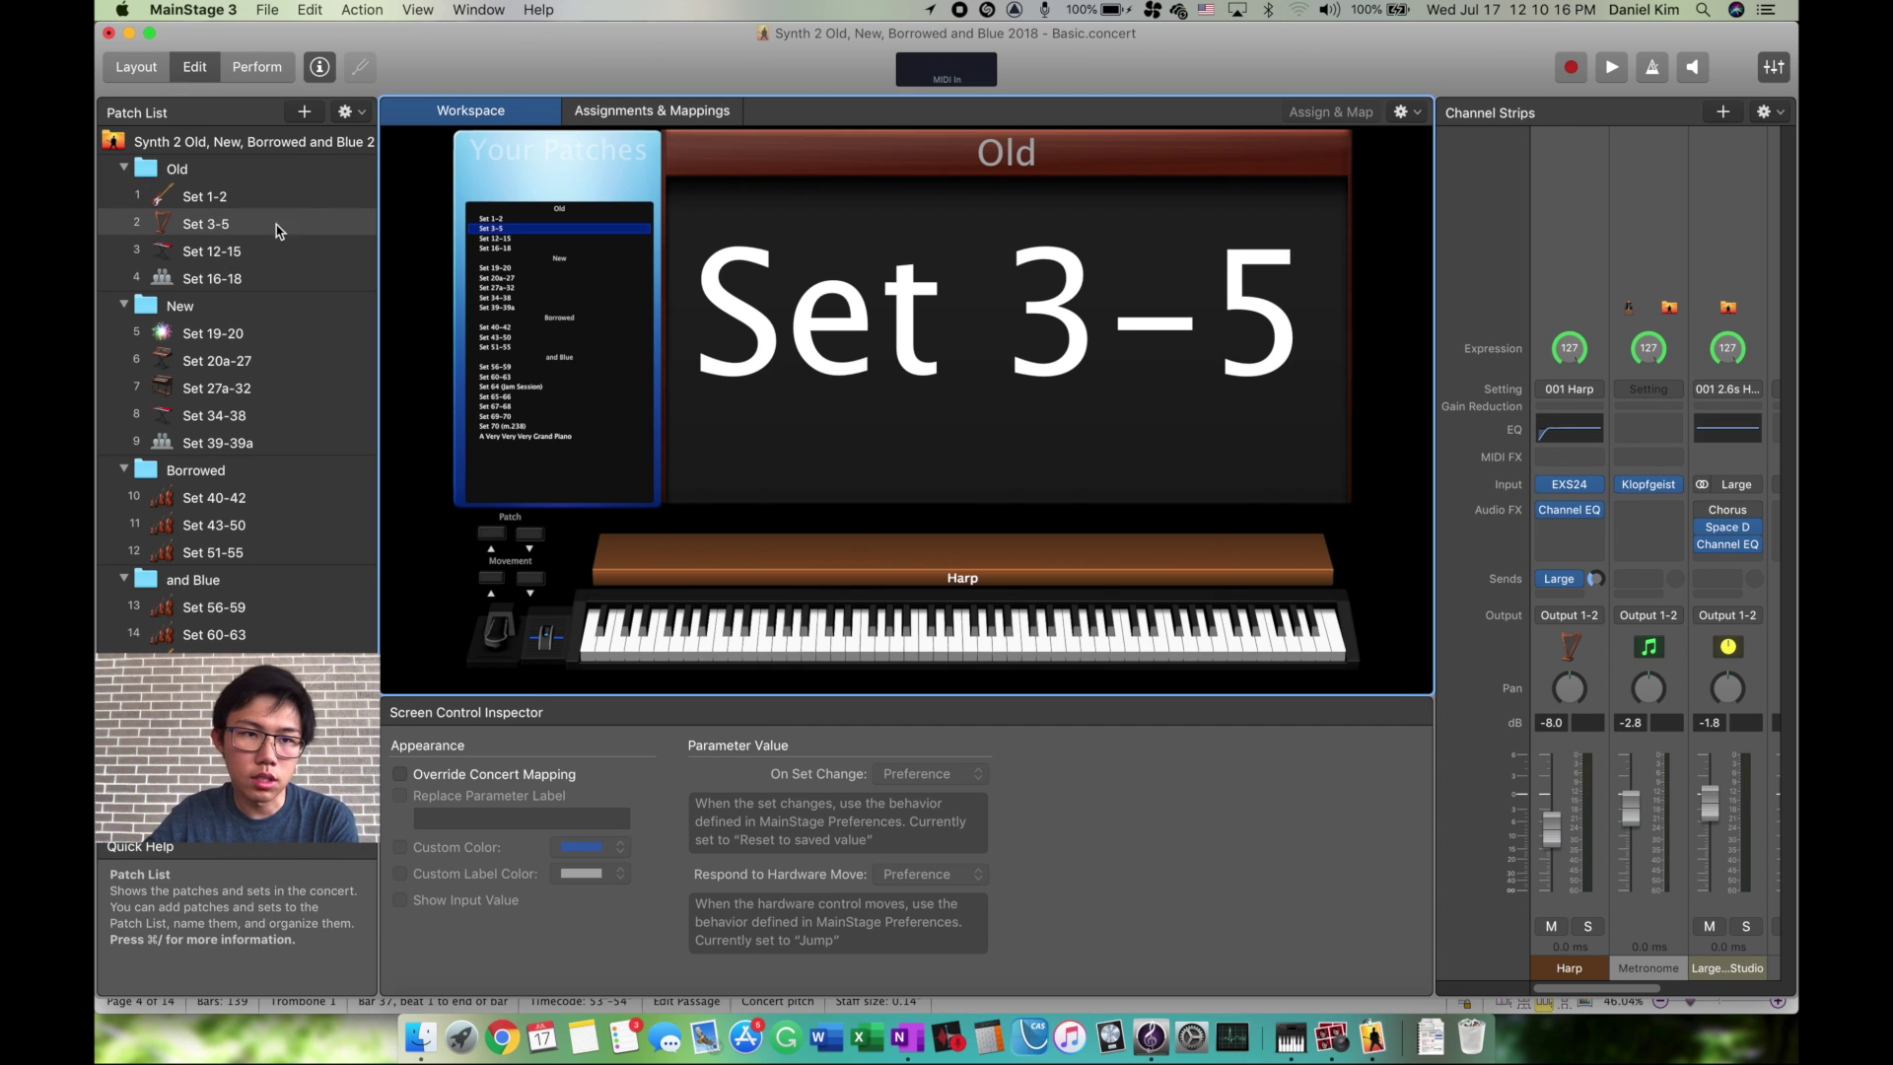
{"action": "left_click", "coordinate": [217, 255]}
{"action": "left_click", "coordinate": [217, 279]}
{"action": "left_click", "coordinate": [229, 337]}
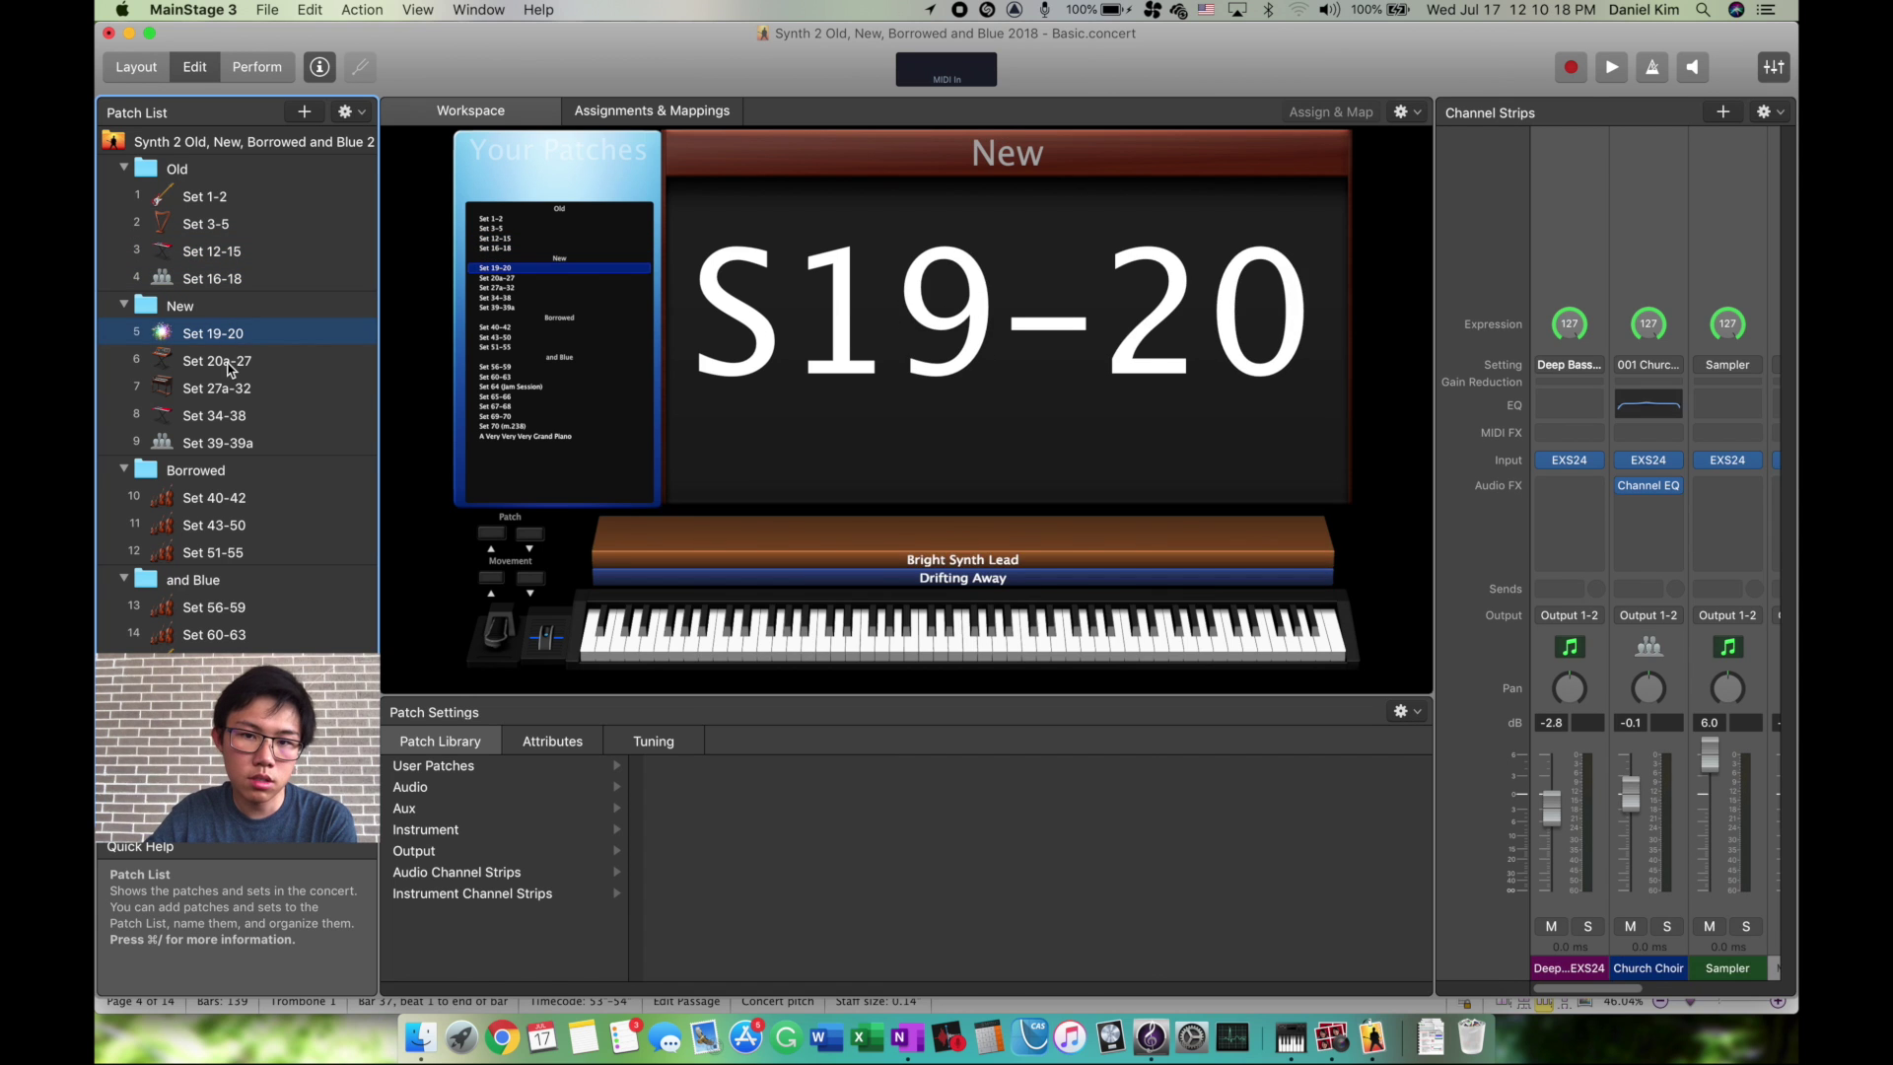
{"action": "left_click", "coordinate": [229, 365]}
{"action": "left_click", "coordinate": [230, 389]}
{"action": "left_click", "coordinate": [230, 435]}
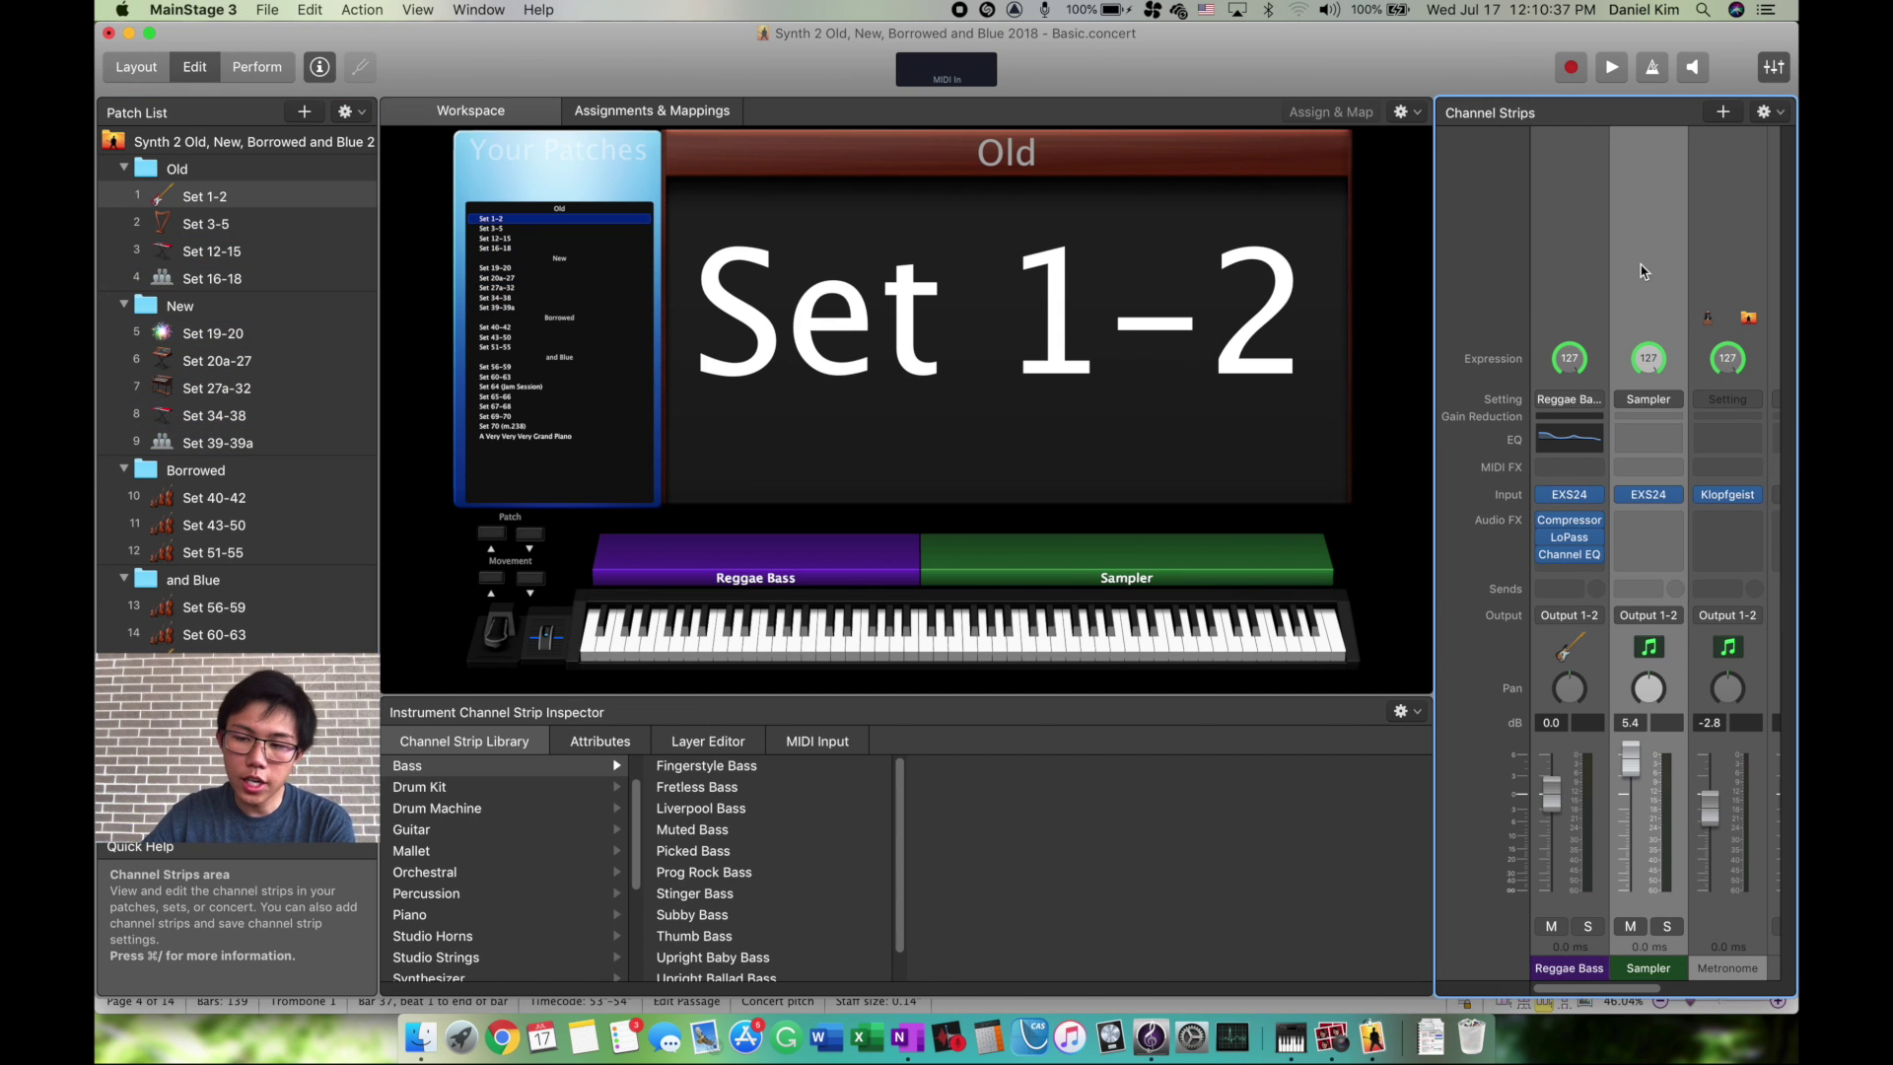
Preview the New folder's Set 20a-27 and its Bright Synth Lead strip, ending on Set 16-18
{"action": "left_click", "coordinate": [181, 307]}
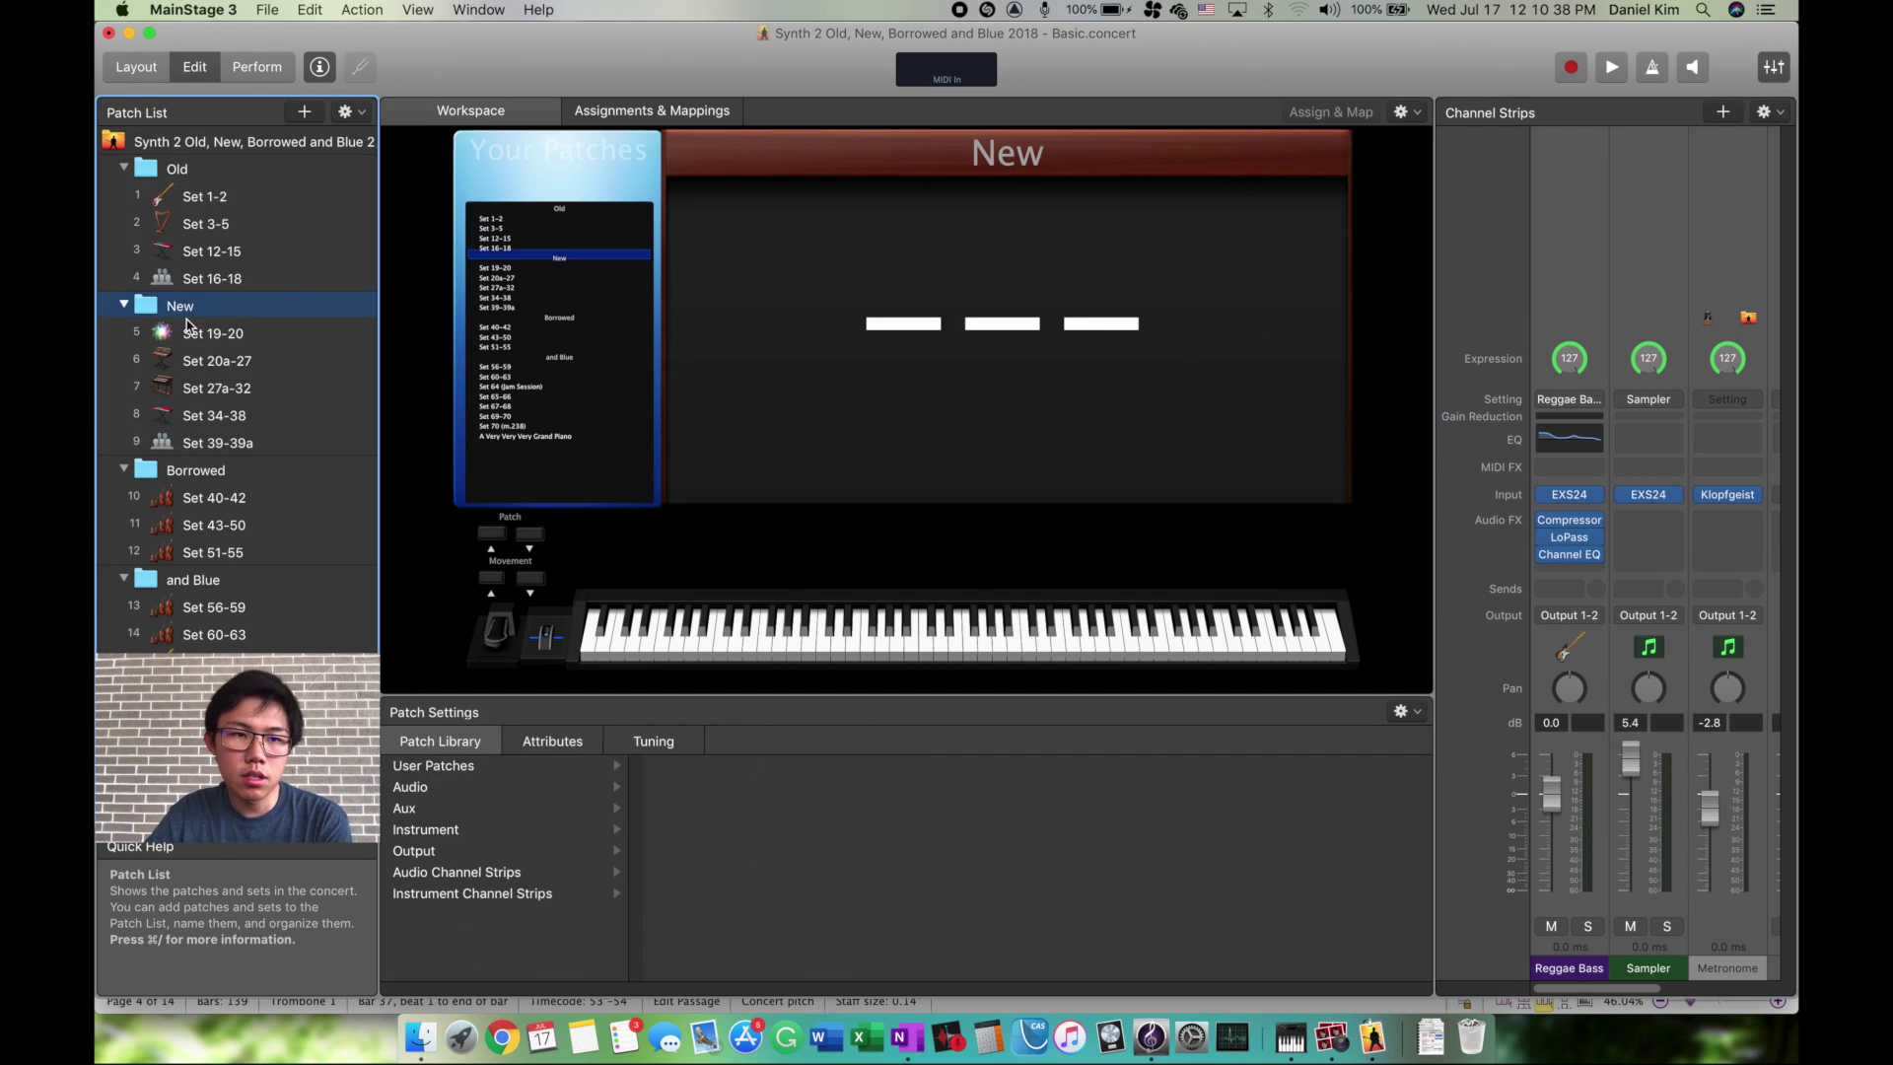
{"action": "left_click", "coordinate": [215, 361]}
{"action": "left_click", "coordinate": [1620, 213]}
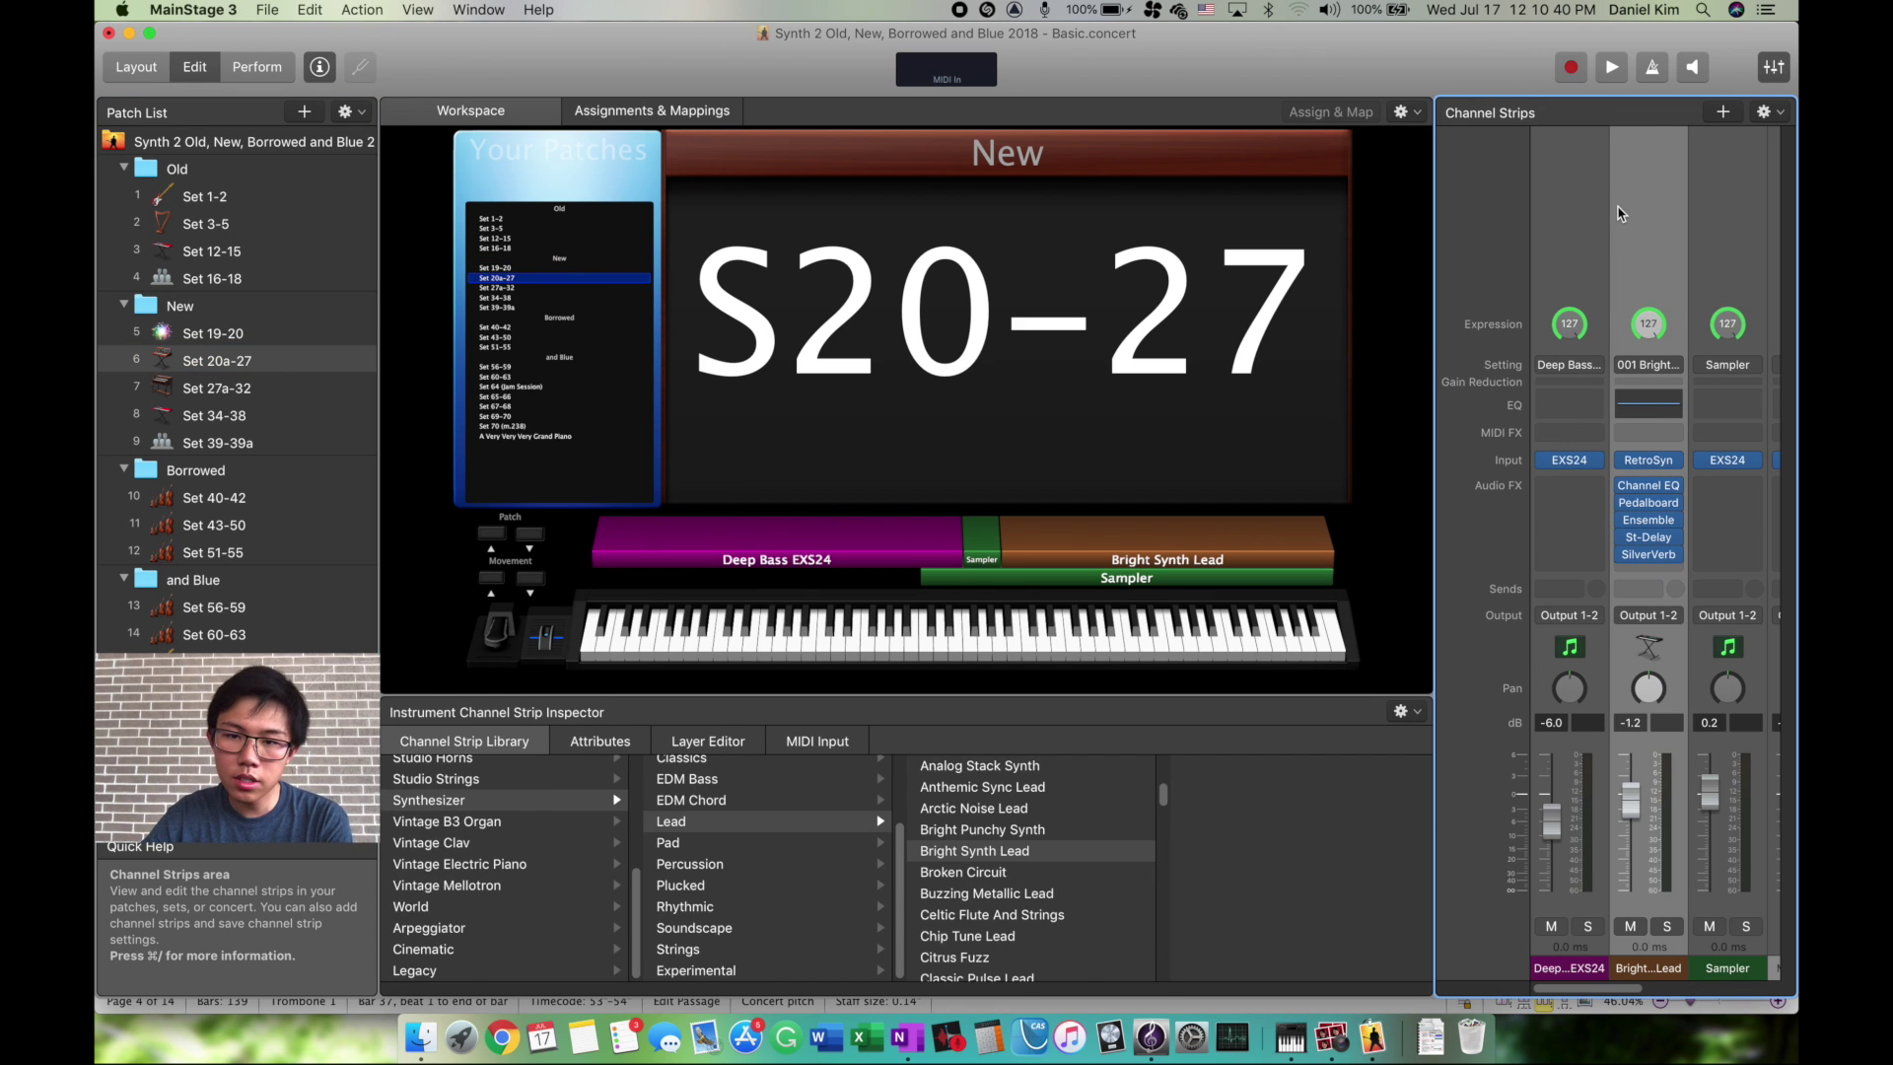
{"action": "left_click", "coordinate": [950, 687]}
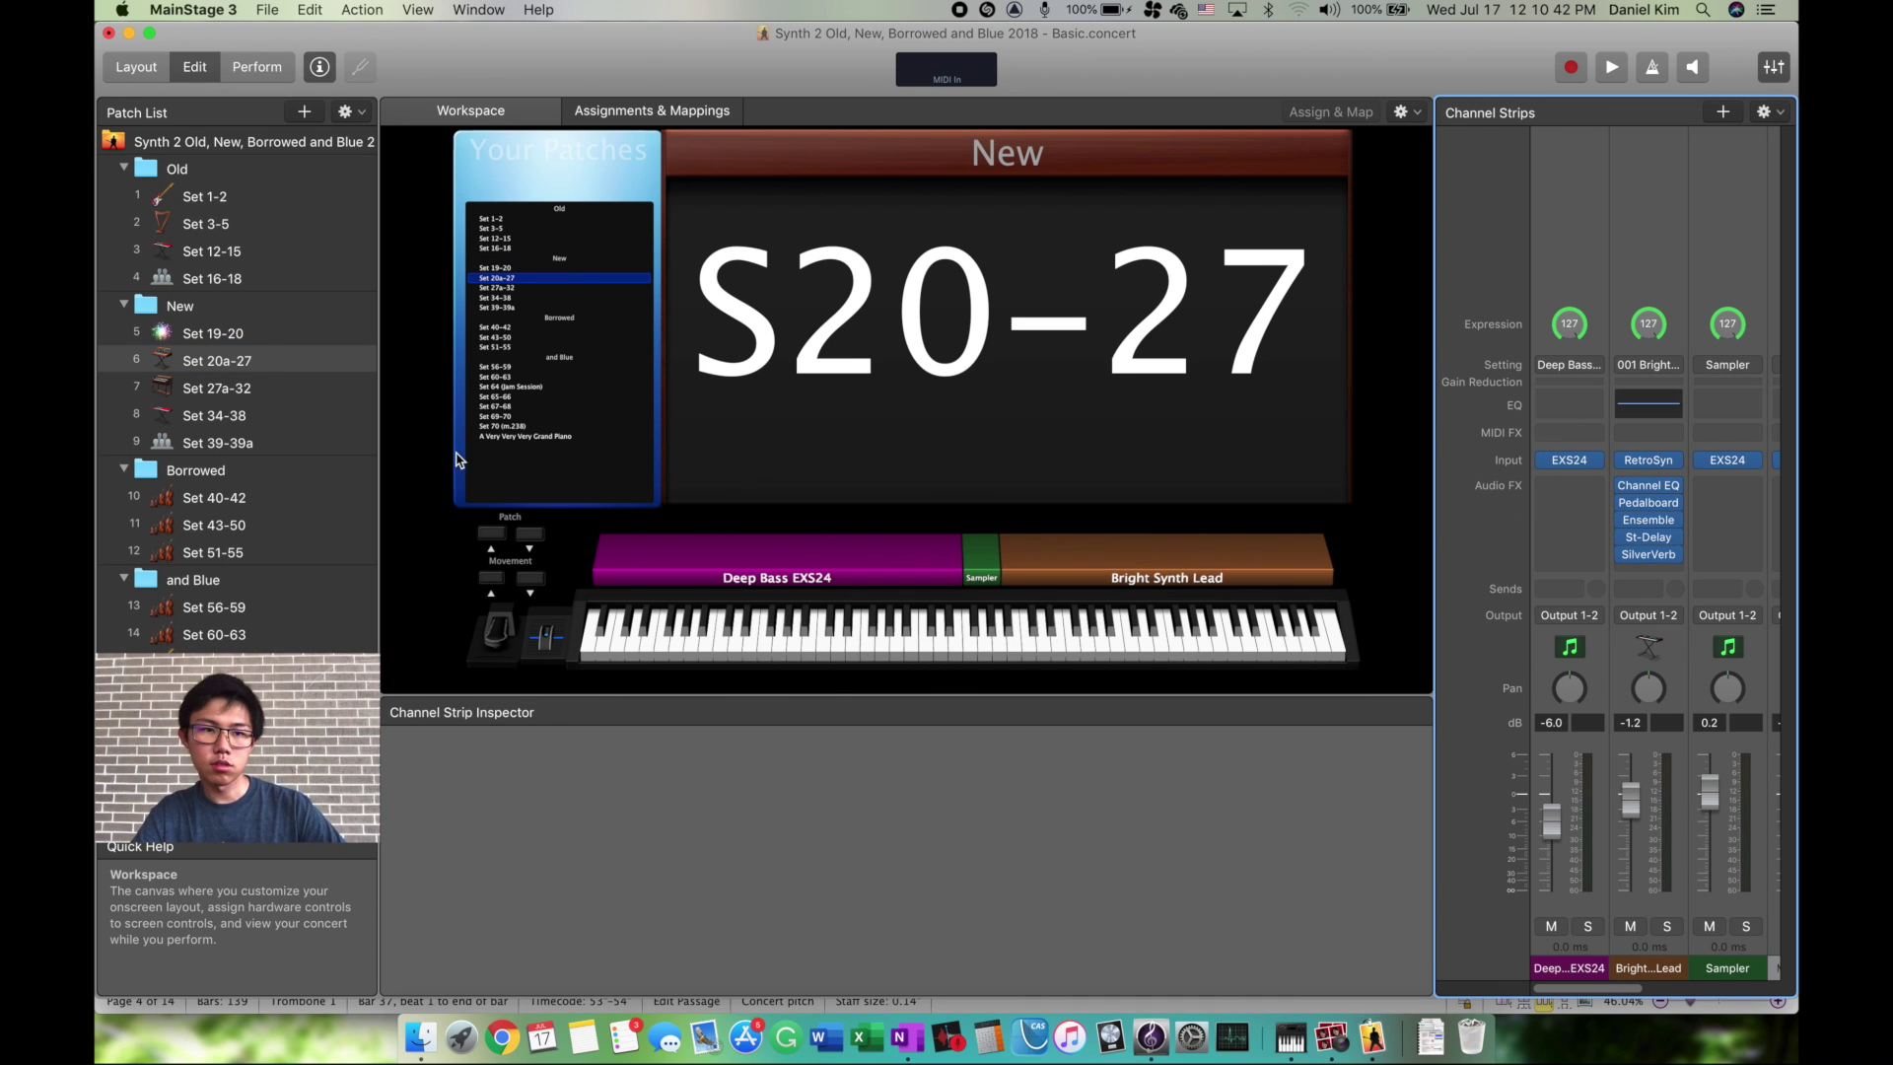
{"action": "left_click", "coordinate": [244, 277]}
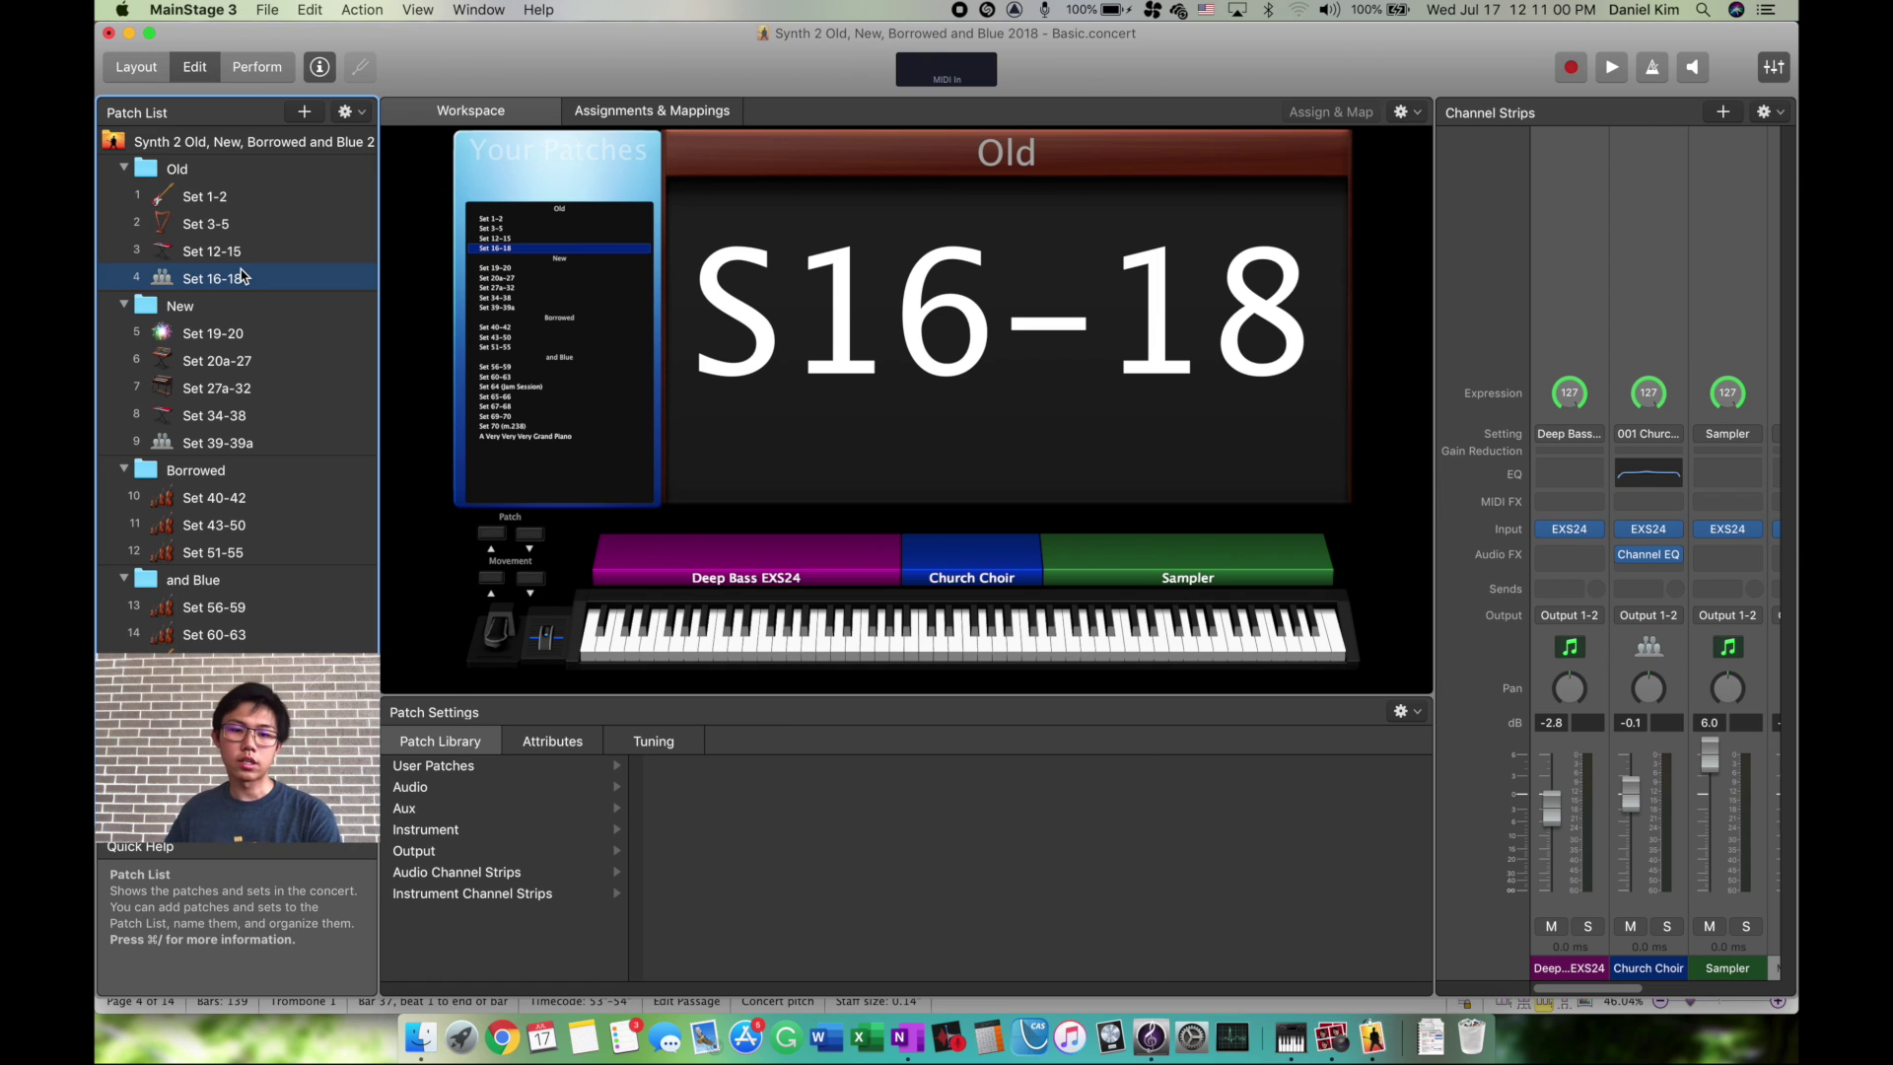